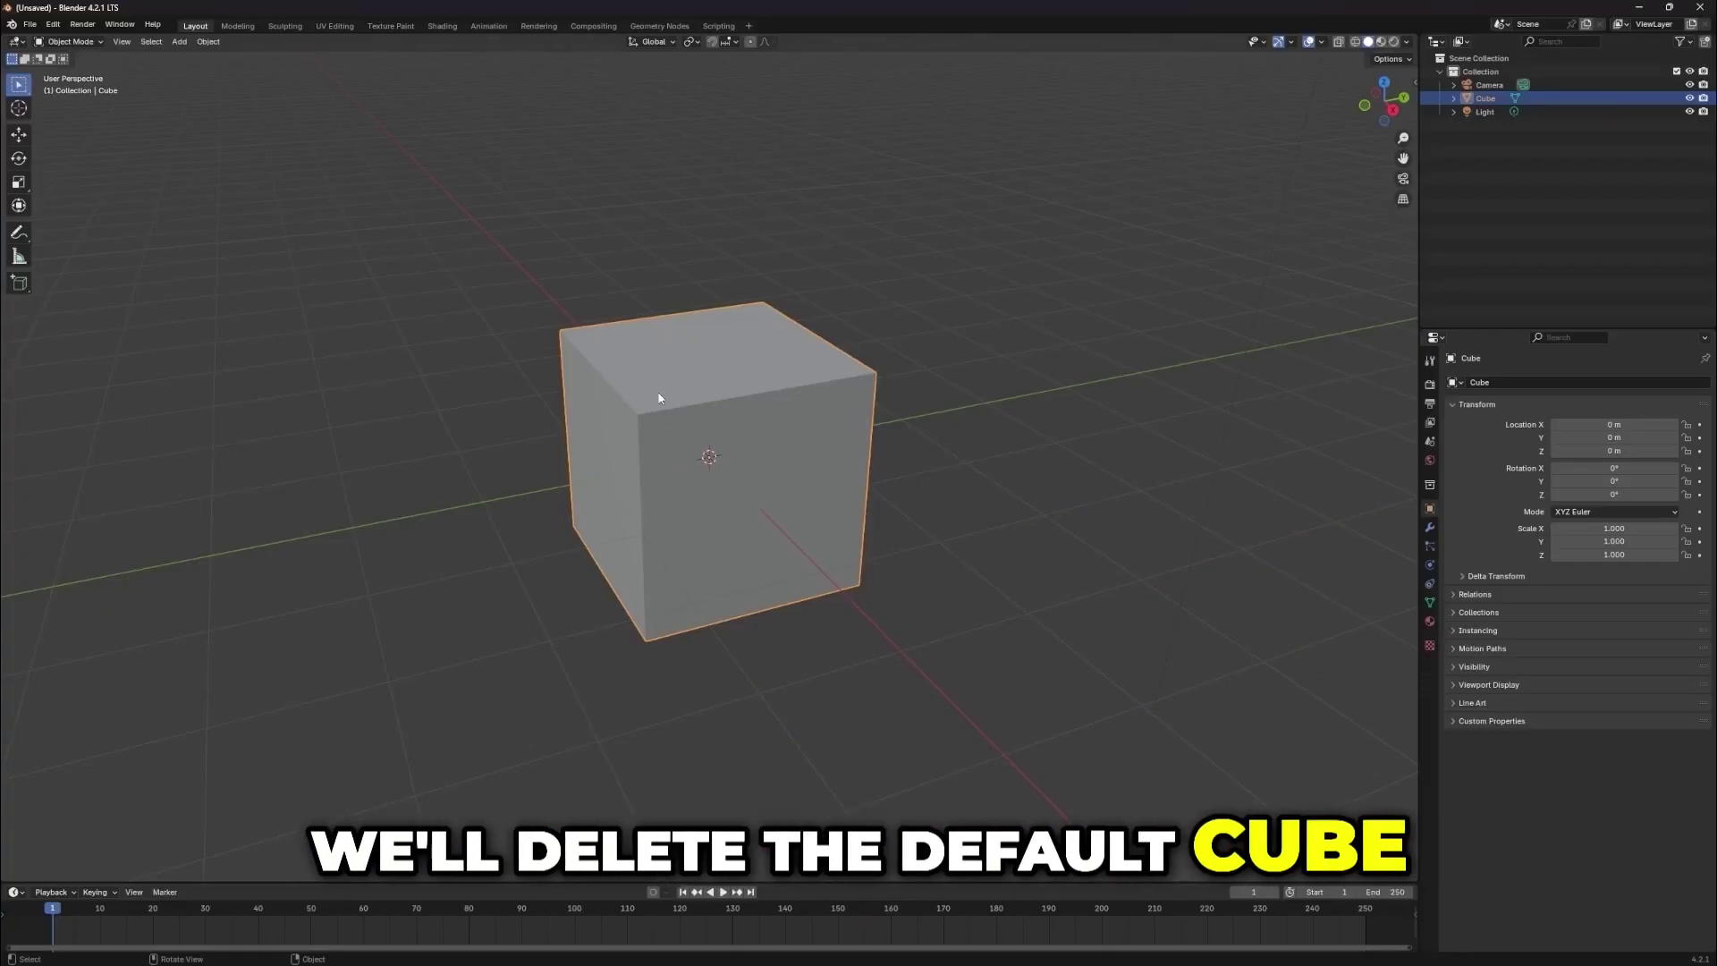
# - Delete the default cube from the scene
pyautogui.scroll(-2, 658, 397)
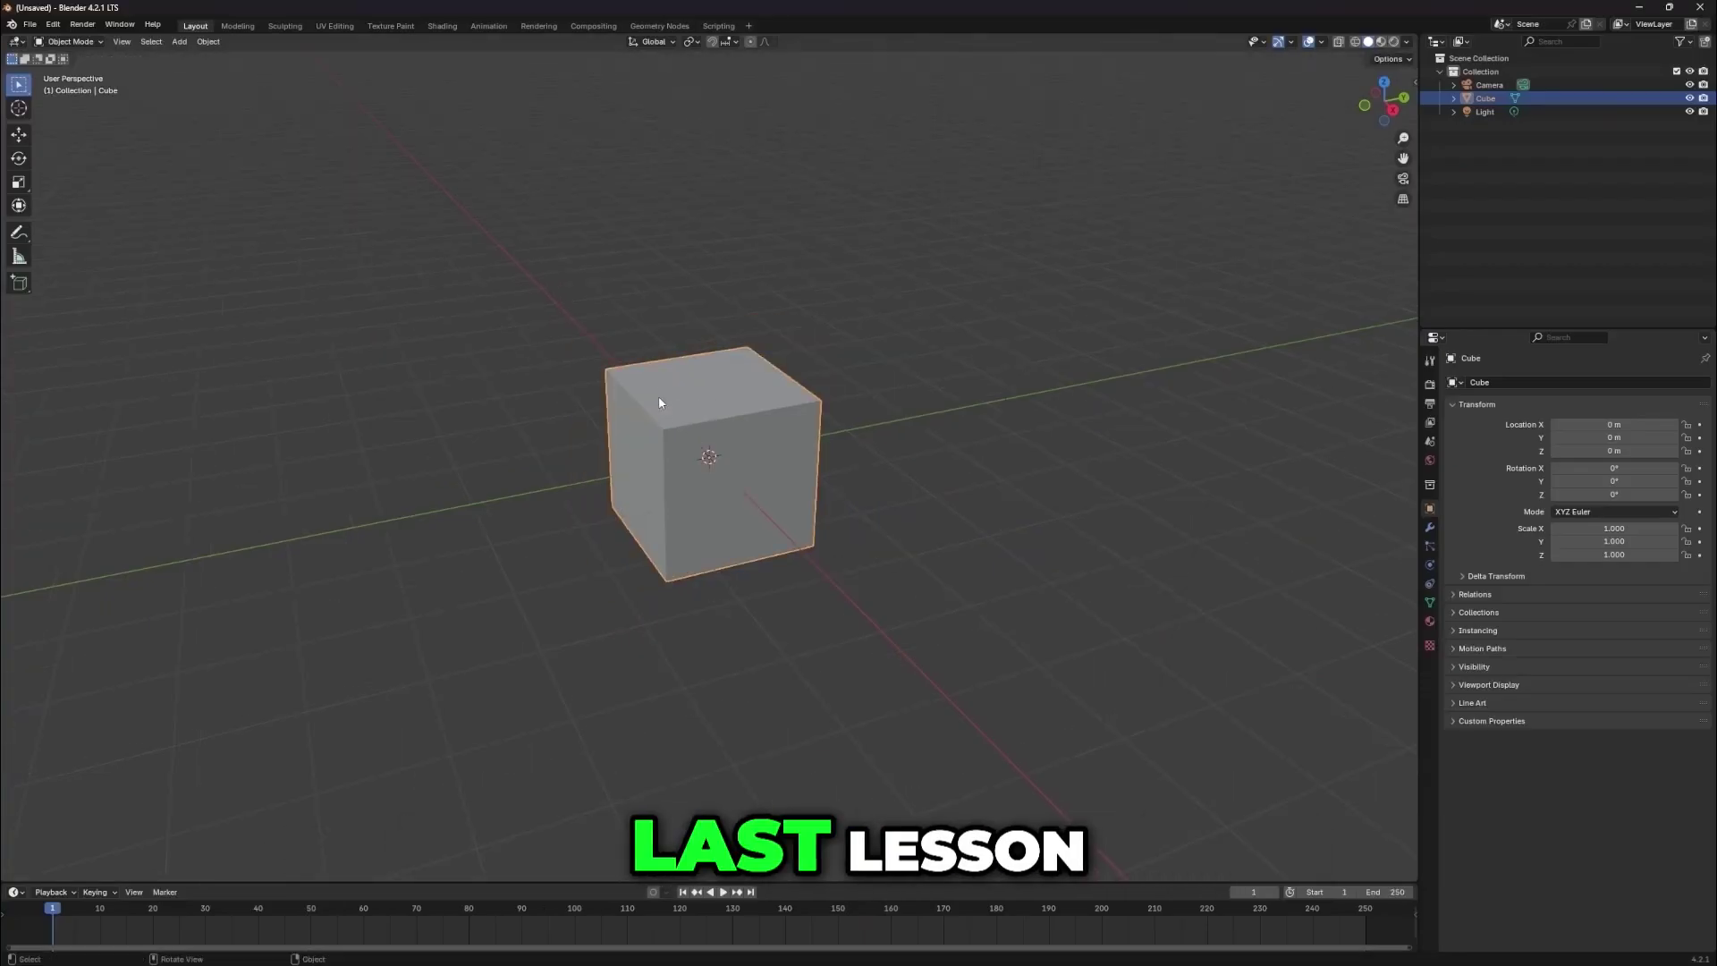
pyautogui.press('x')
pyautogui.click(666, 420)
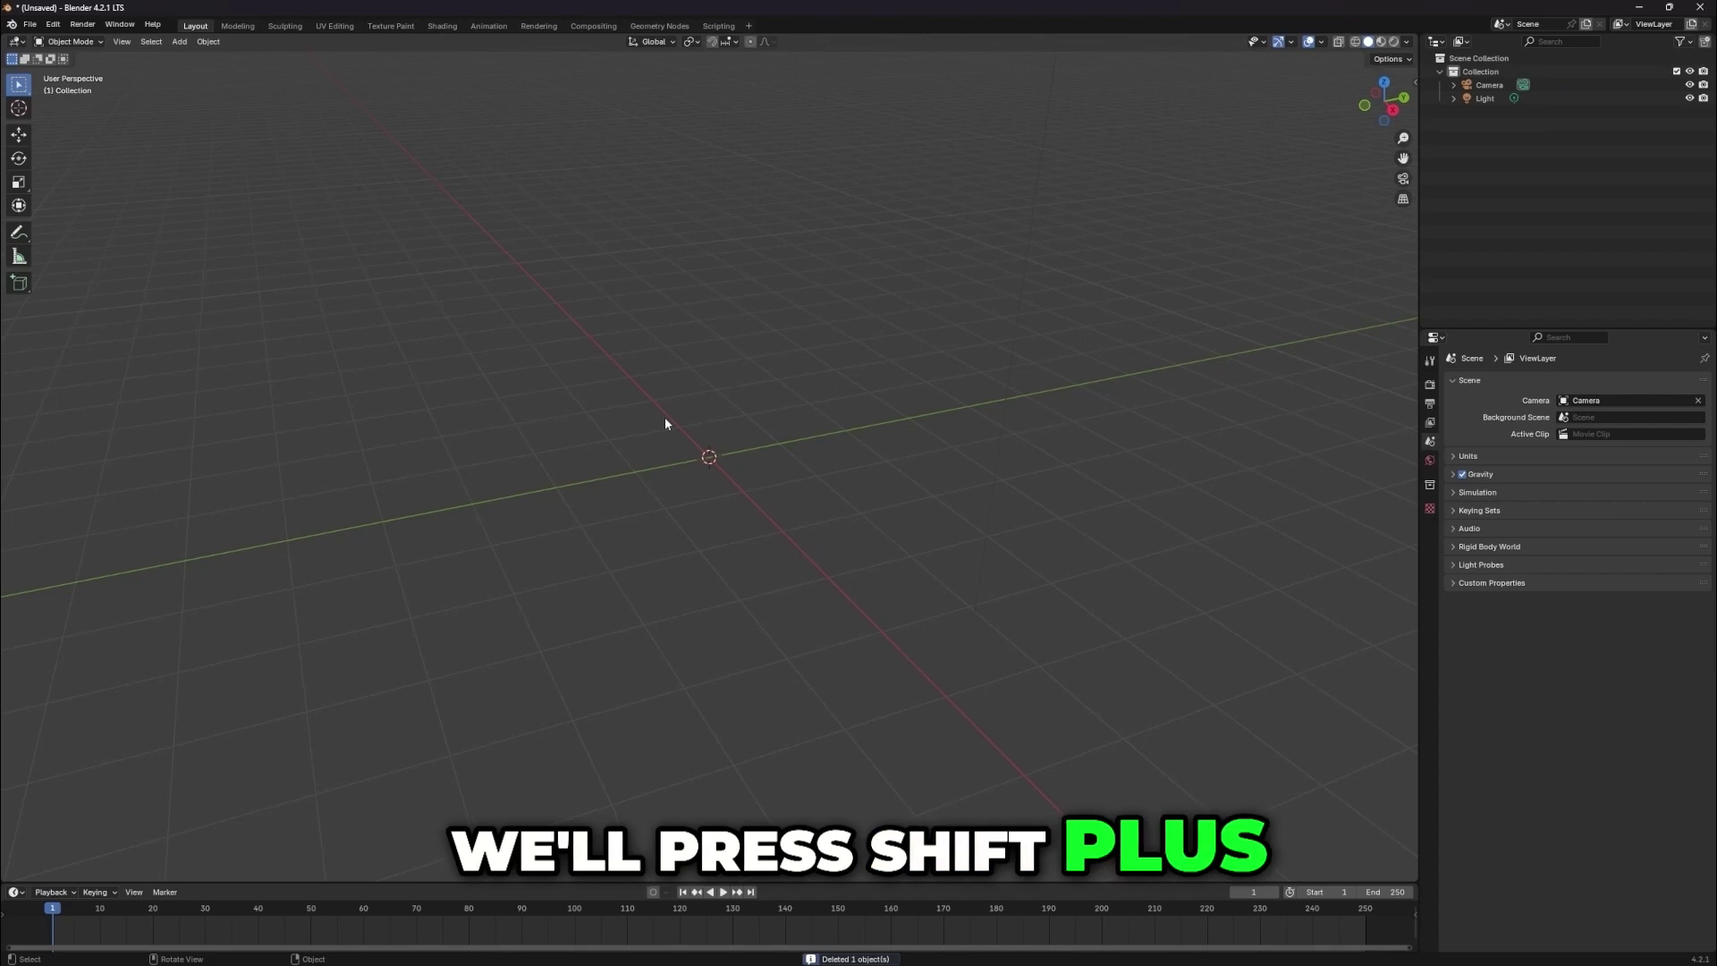
# - Add a UV sphere at the scene origin
pyautogui.hotkey('shift', 'a')
pyautogui.moveTo(672, 437)
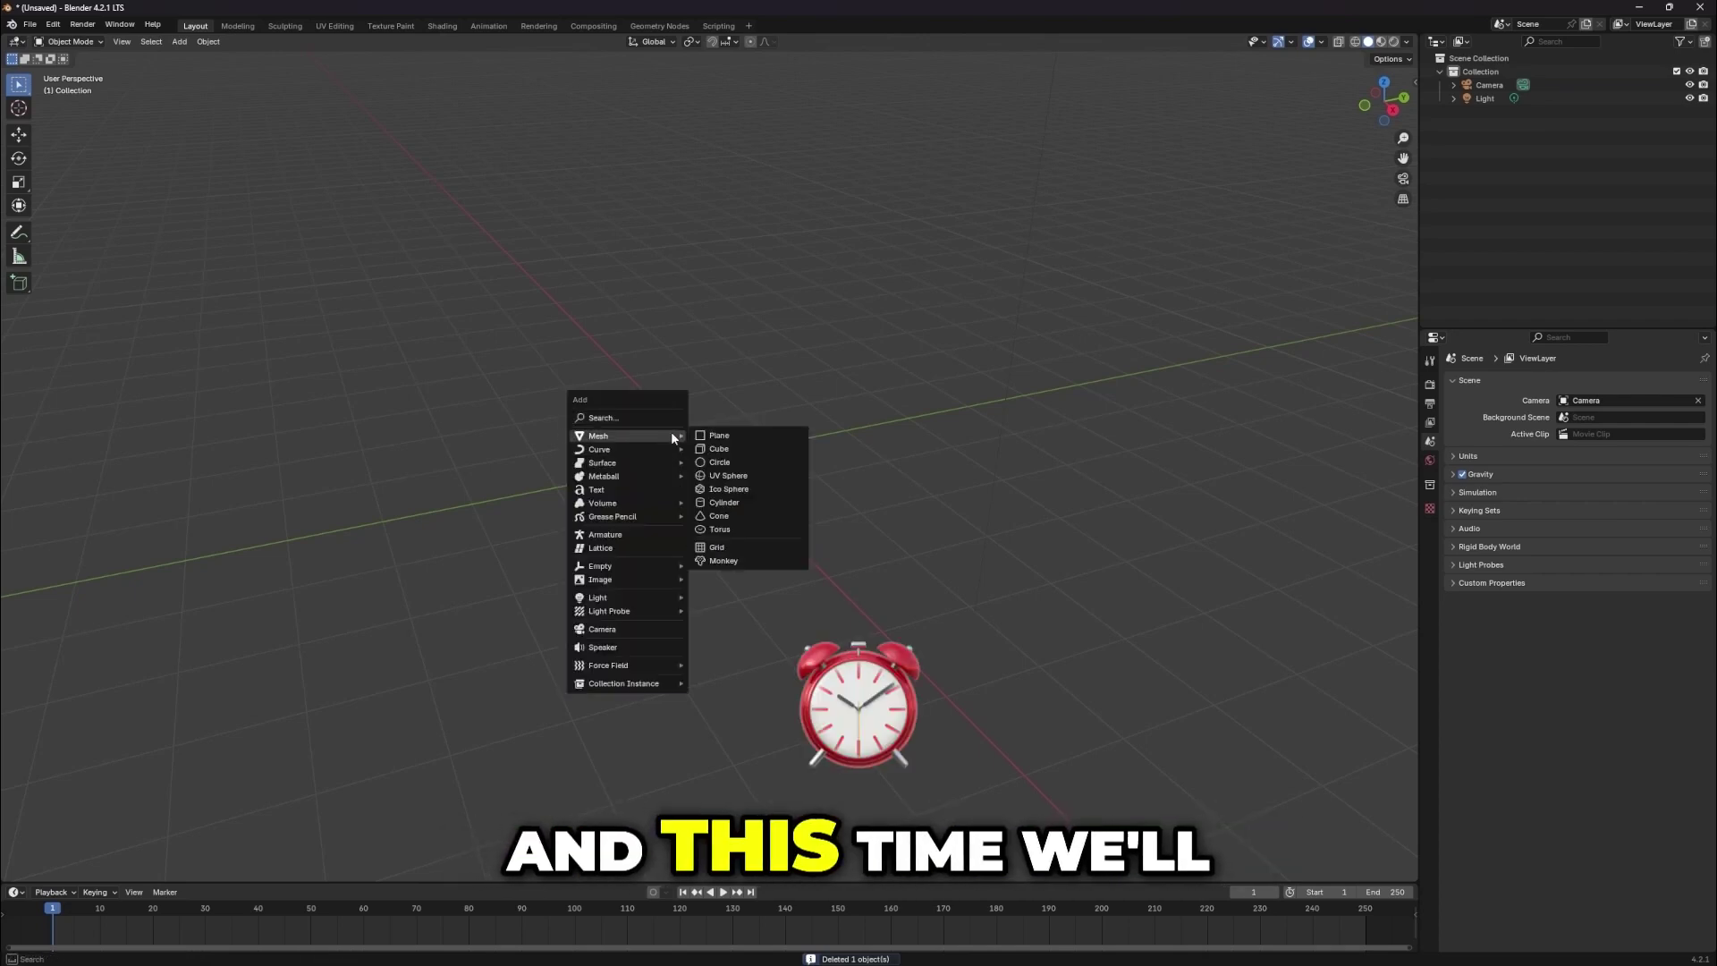
pyautogui.click(745, 482)
pyautogui.scroll(3, 745, 482)
pyautogui.moveTo(740, 479); pyautogui.dragTo(713, 459, button='middle')
# - Turn on proportional editing and switch the sphere to Edit Mode
pyautogui.click(756, 41)
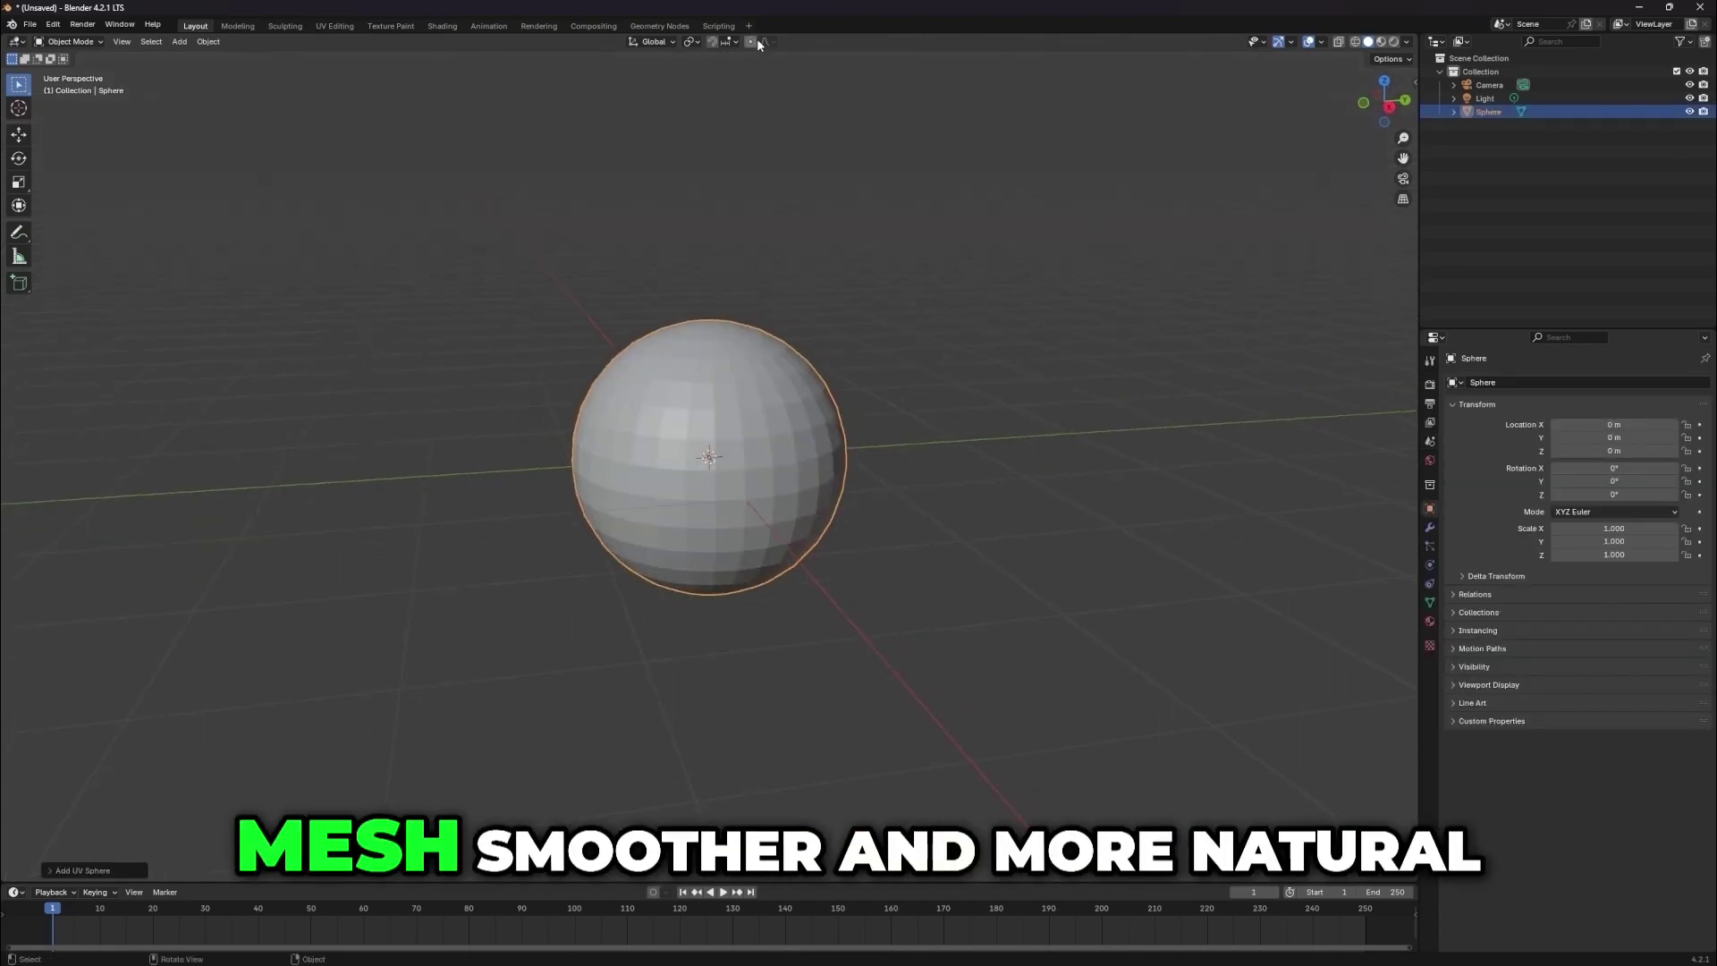
pyautogui.click(51, 42)
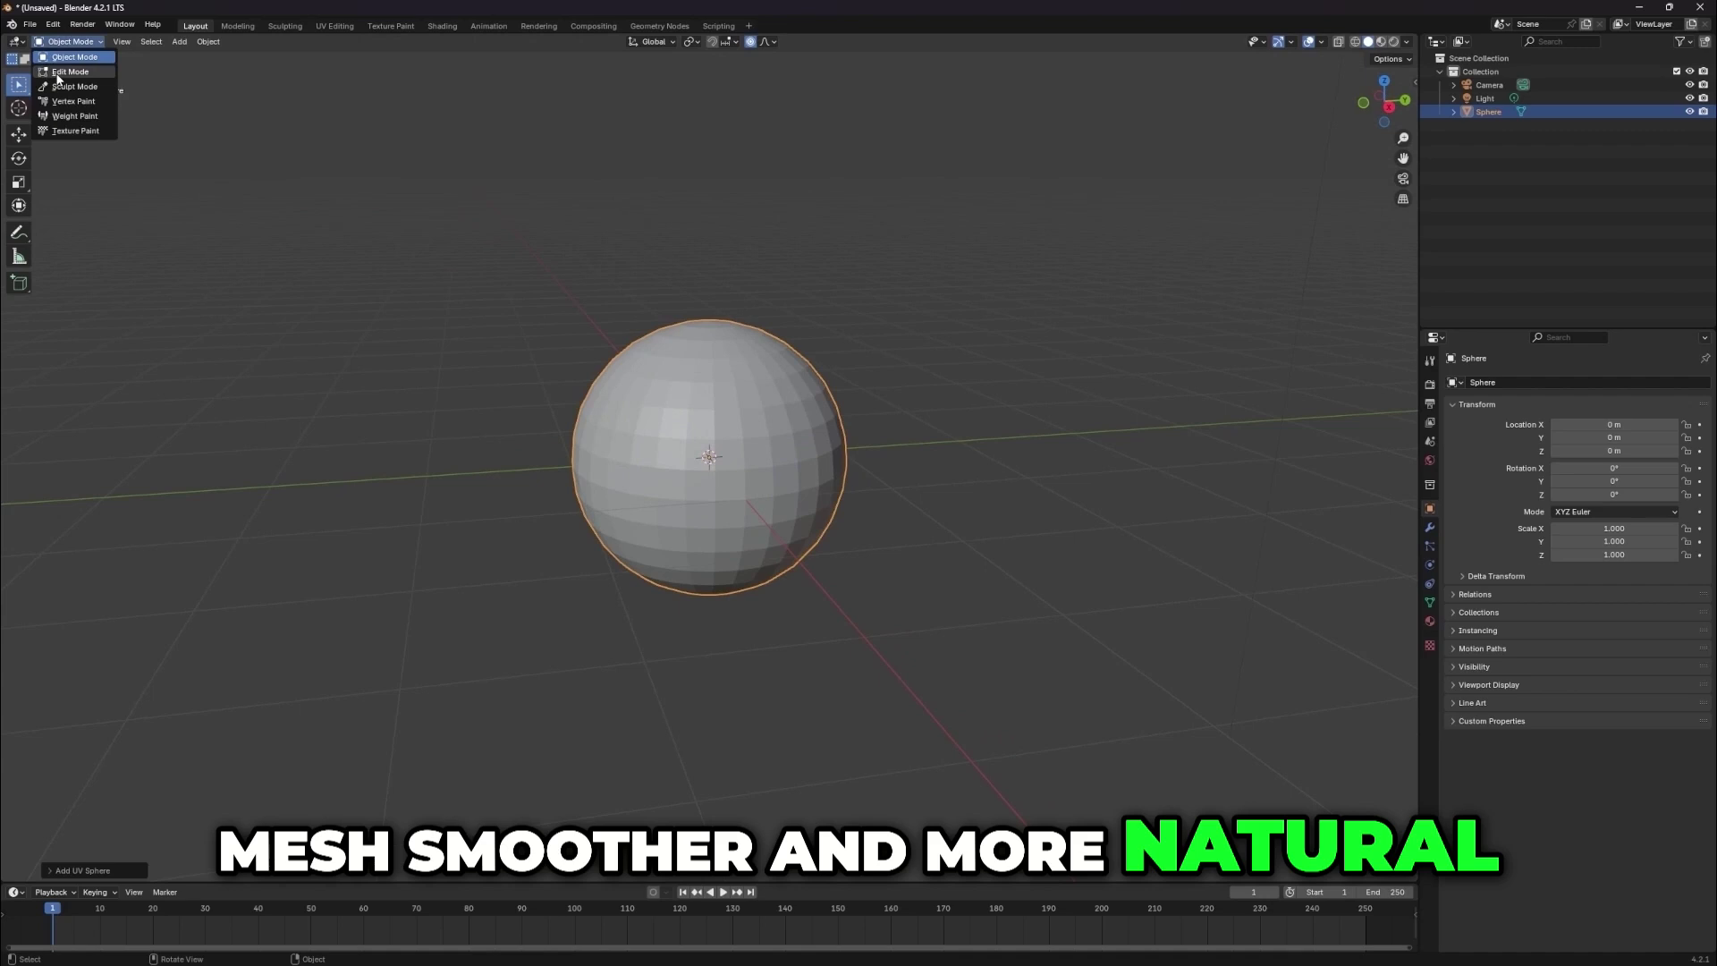
pyautogui.click(57, 74)
# - Lower the sphere's top pole vertex along the Z axis with proportional editing to flatten the top
pyautogui.click(710, 325)
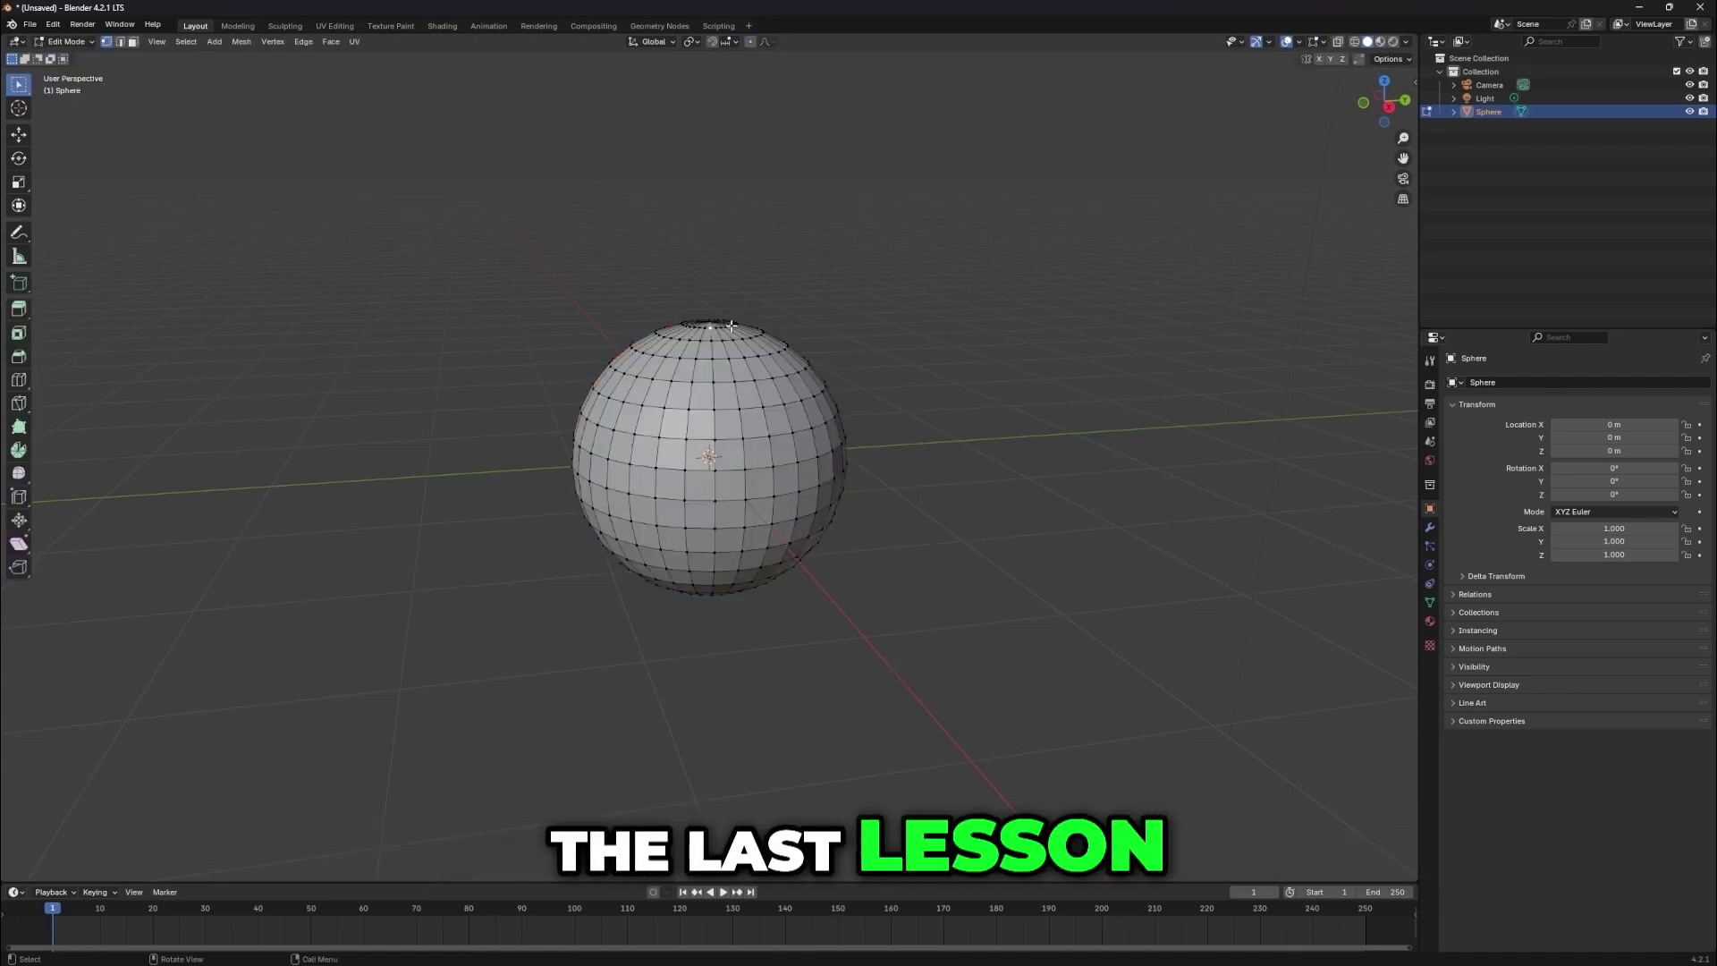
pyautogui.scroll(3, 731, 326)
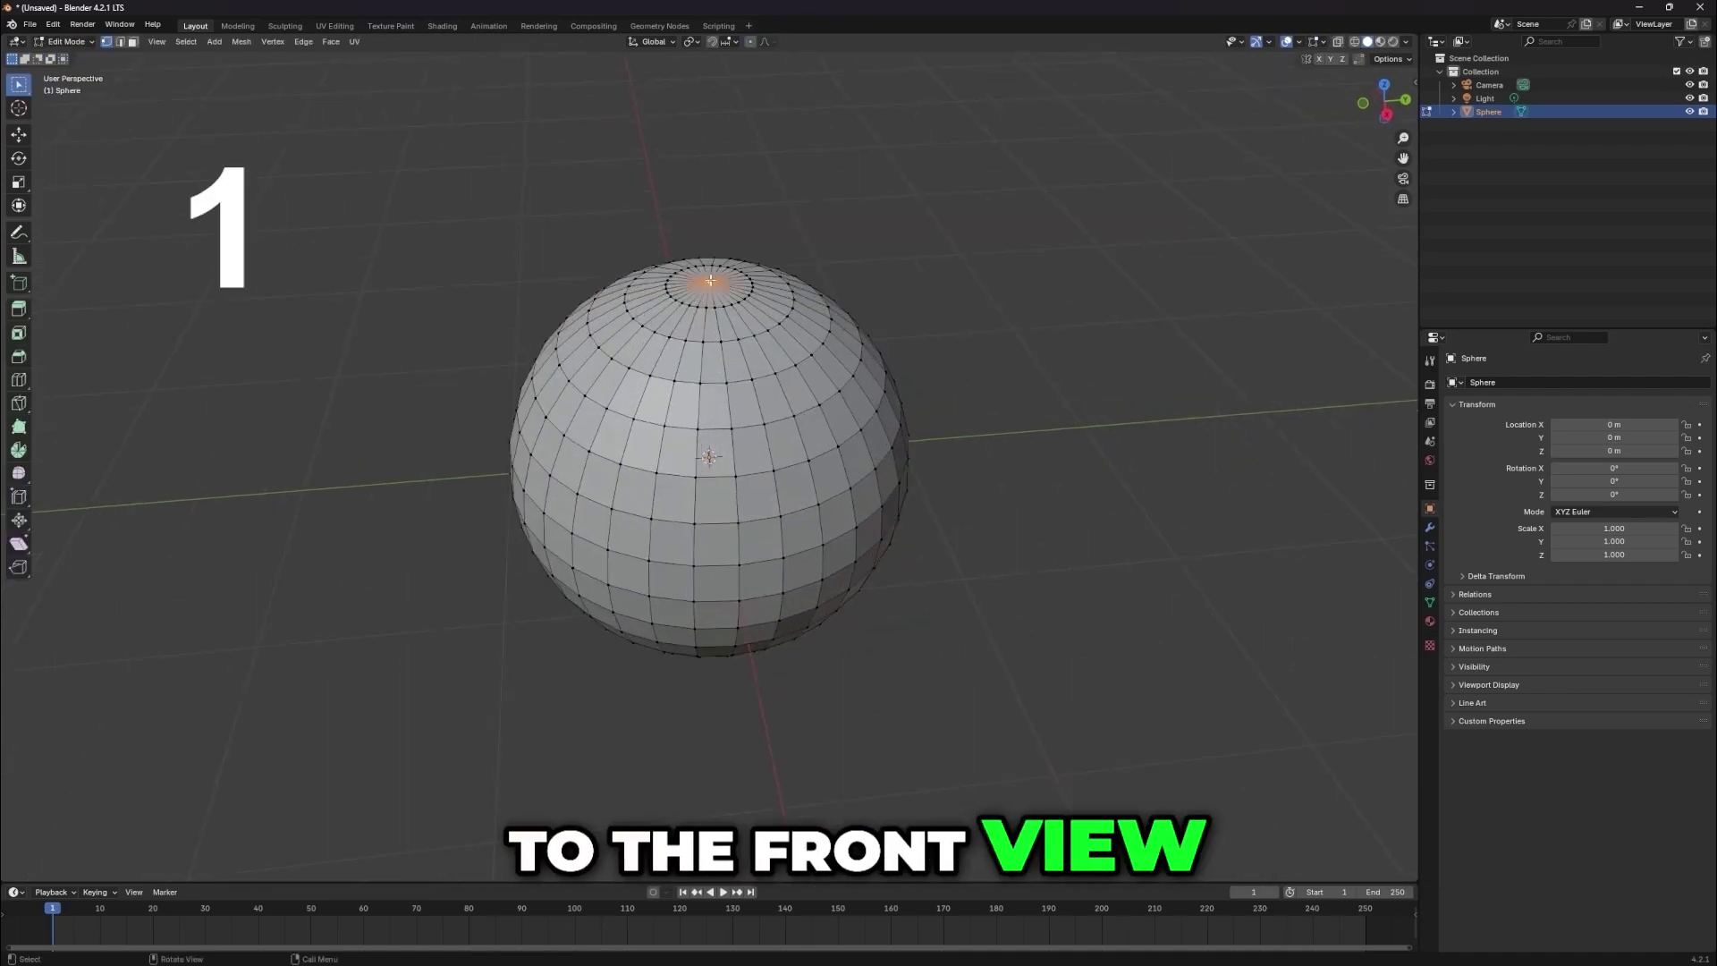
pyautogui.press('KP_1')
pyautogui.press('g')
pyautogui.press('z')
pyautogui.click(711, 292)
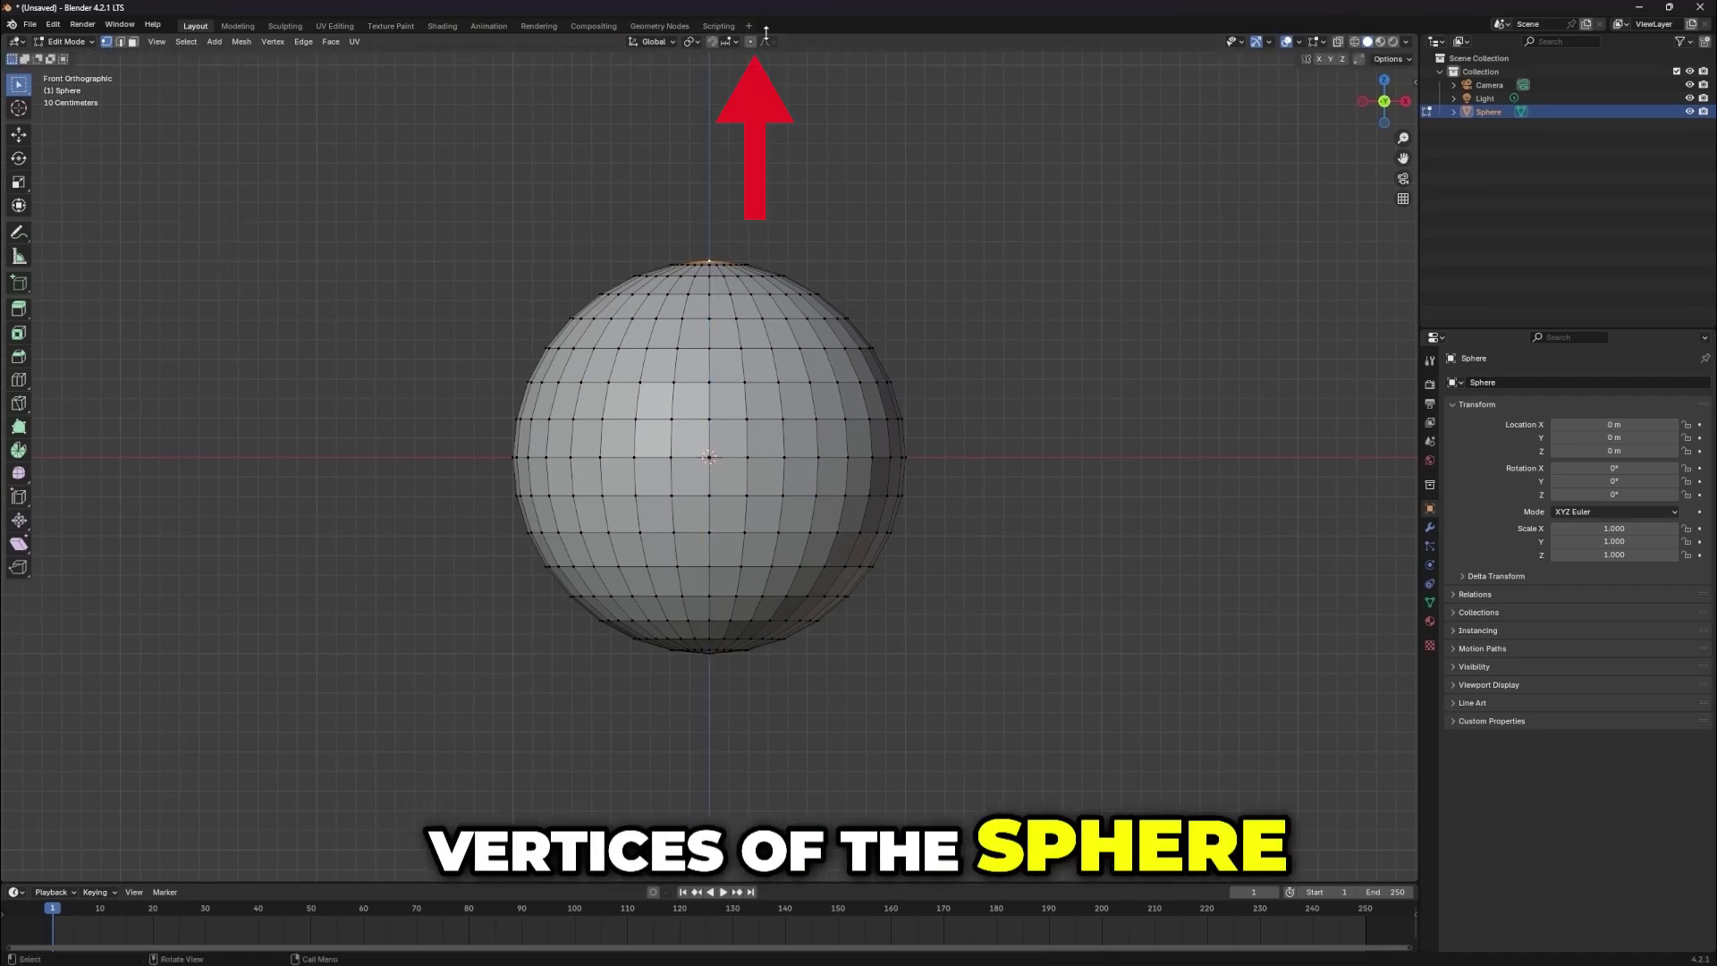
pyautogui.press('g')
pyautogui.press('z')
pyautogui.click(787, 197)
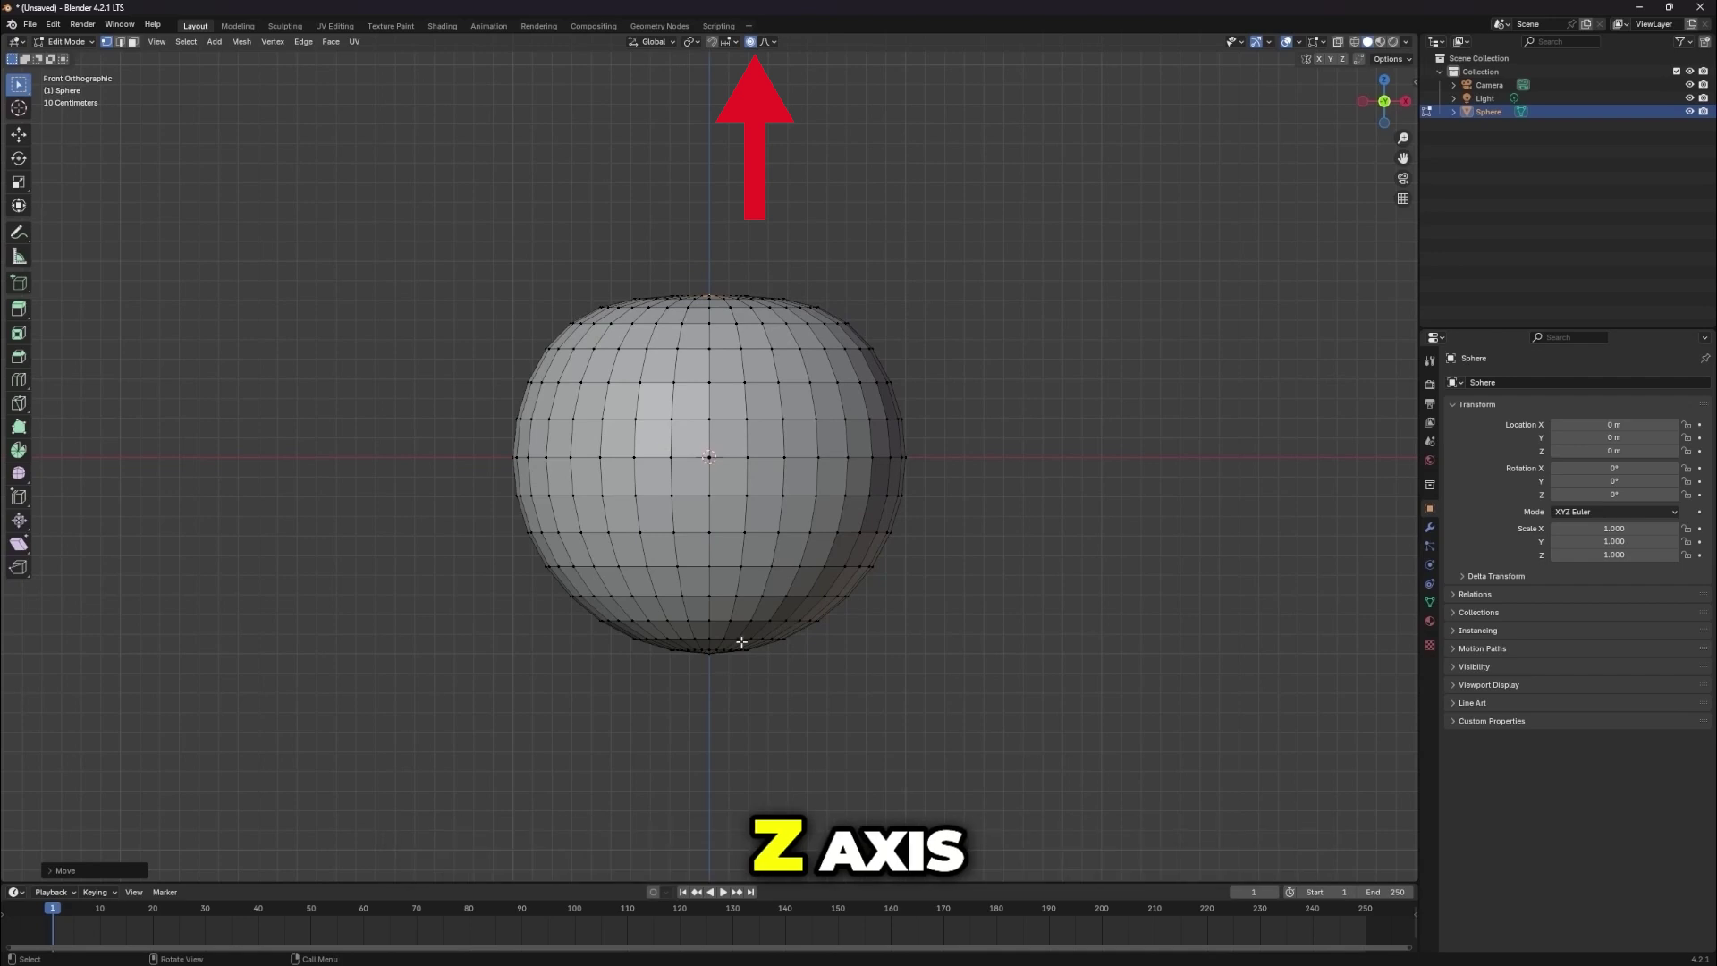
# - Raise the sphere's bottom pole vertex about 0.21 m along the Z axis with proportional editing to flatten the underside
pyautogui.press('g')
pyautogui.press('z')
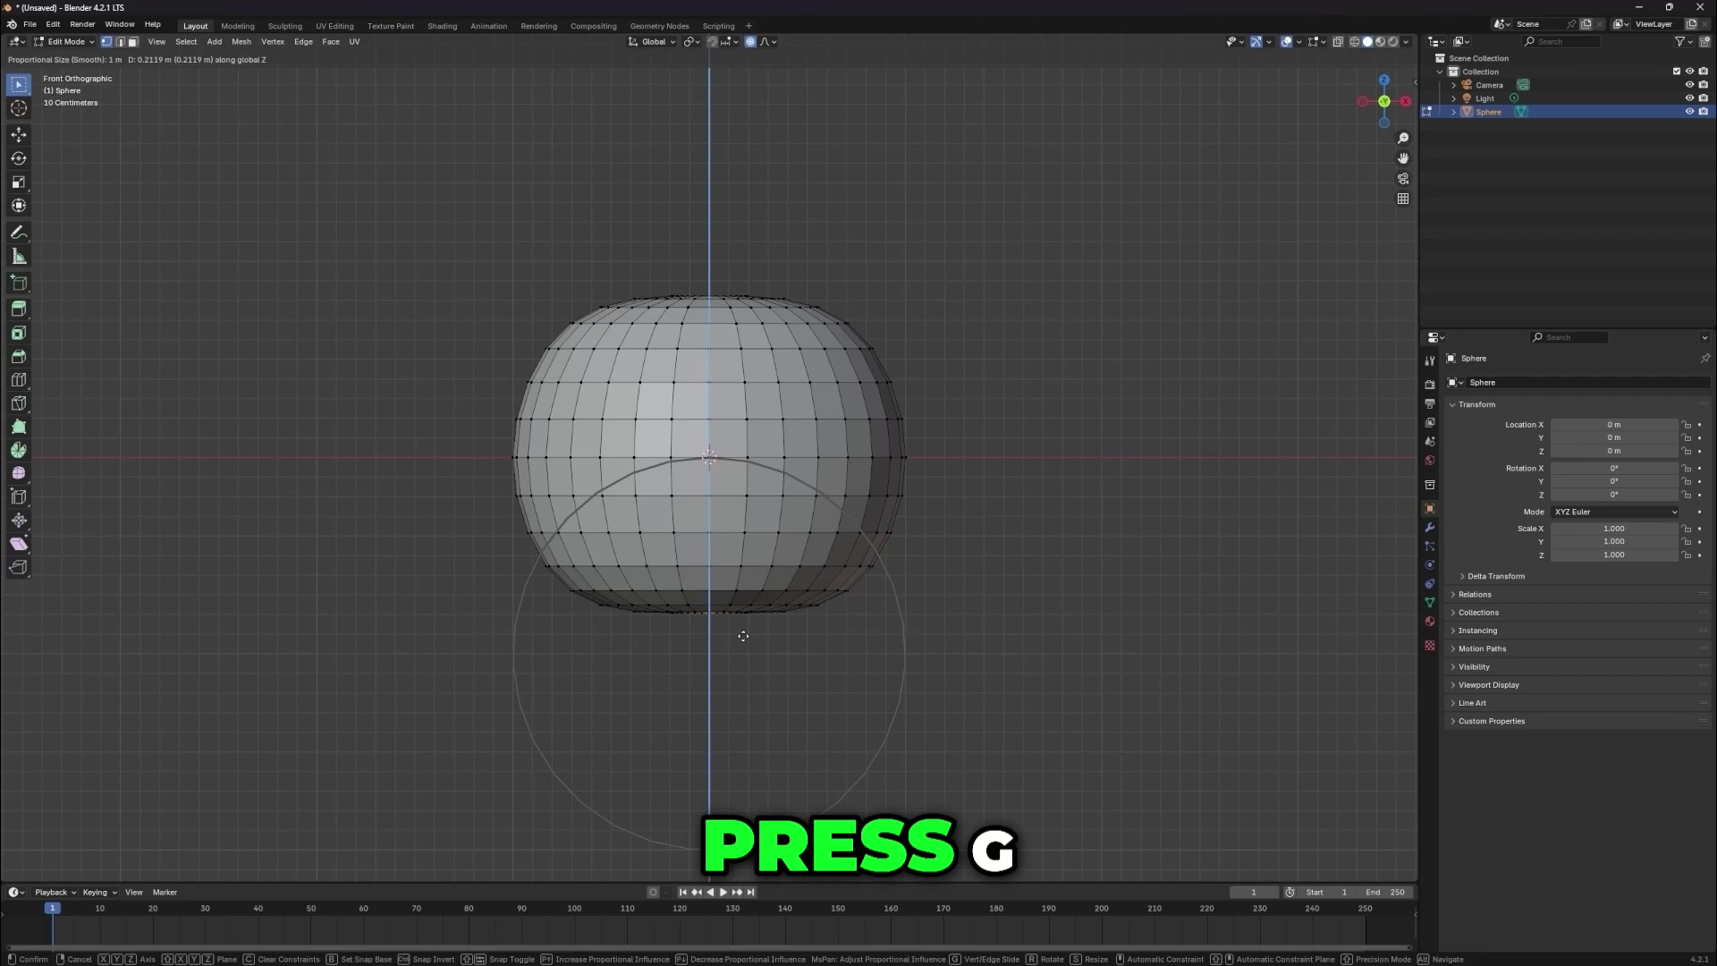
pyautogui.click(743, 637)
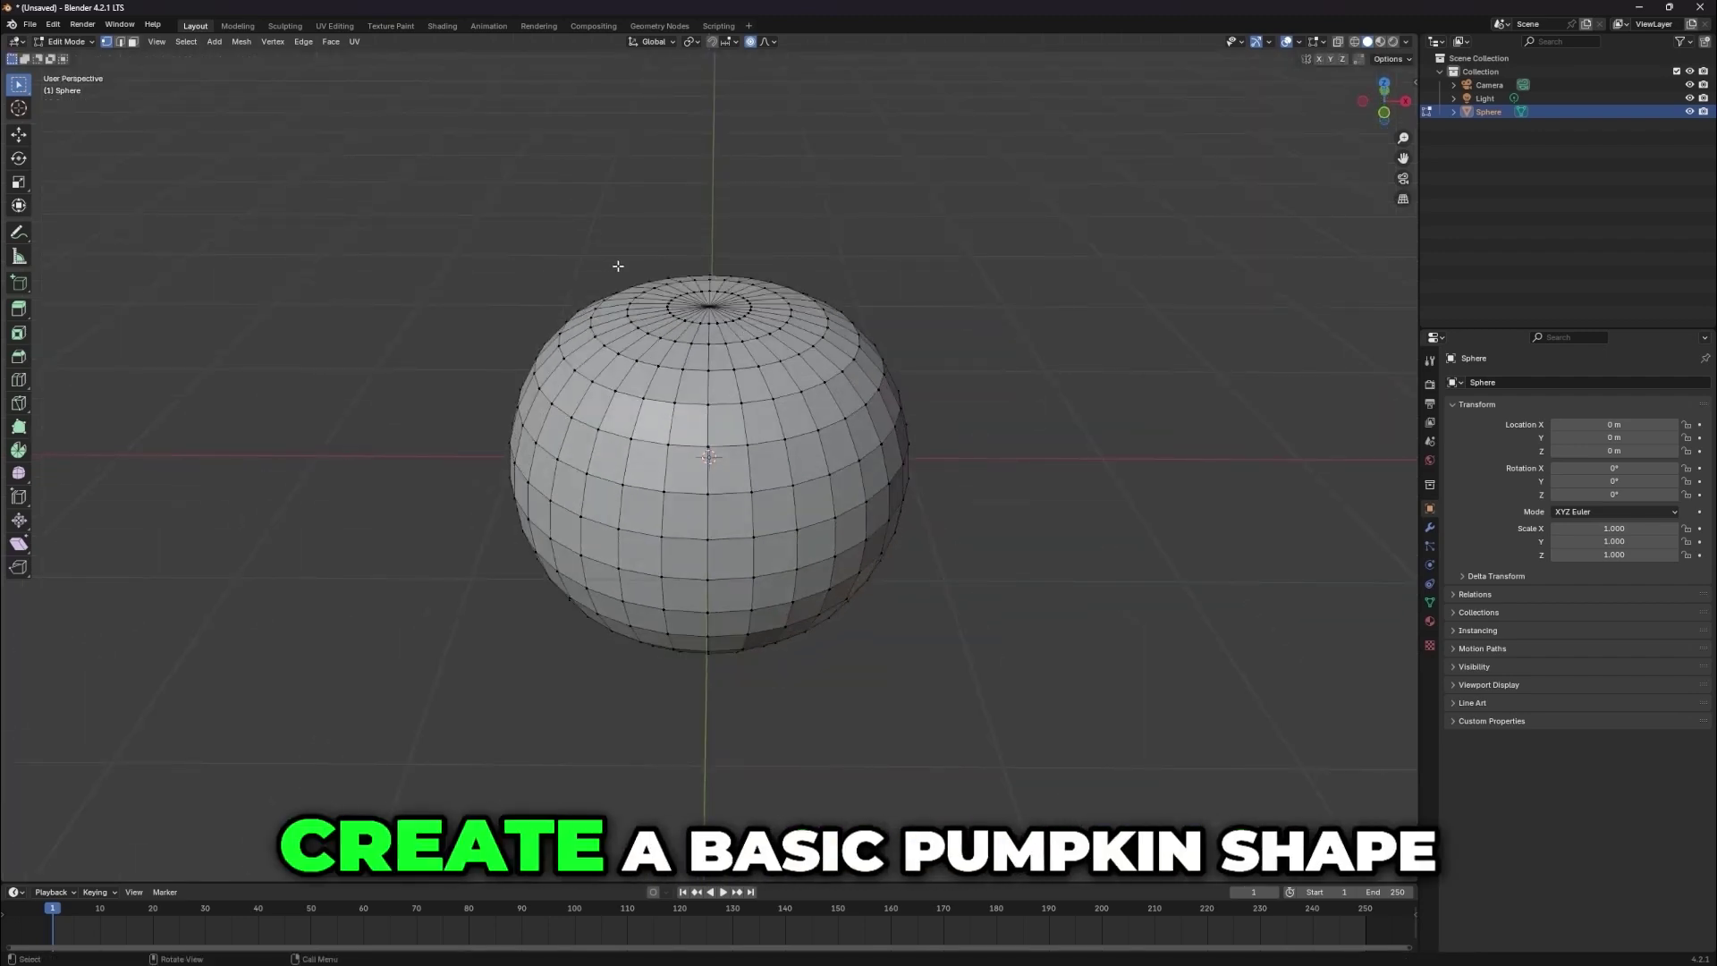
# - Select the circle of faces around the top pole, extrude it upward and scale it in to form the stem base
pyautogui.moveTo(695, 304); pyautogui.dragTo(726, 318)
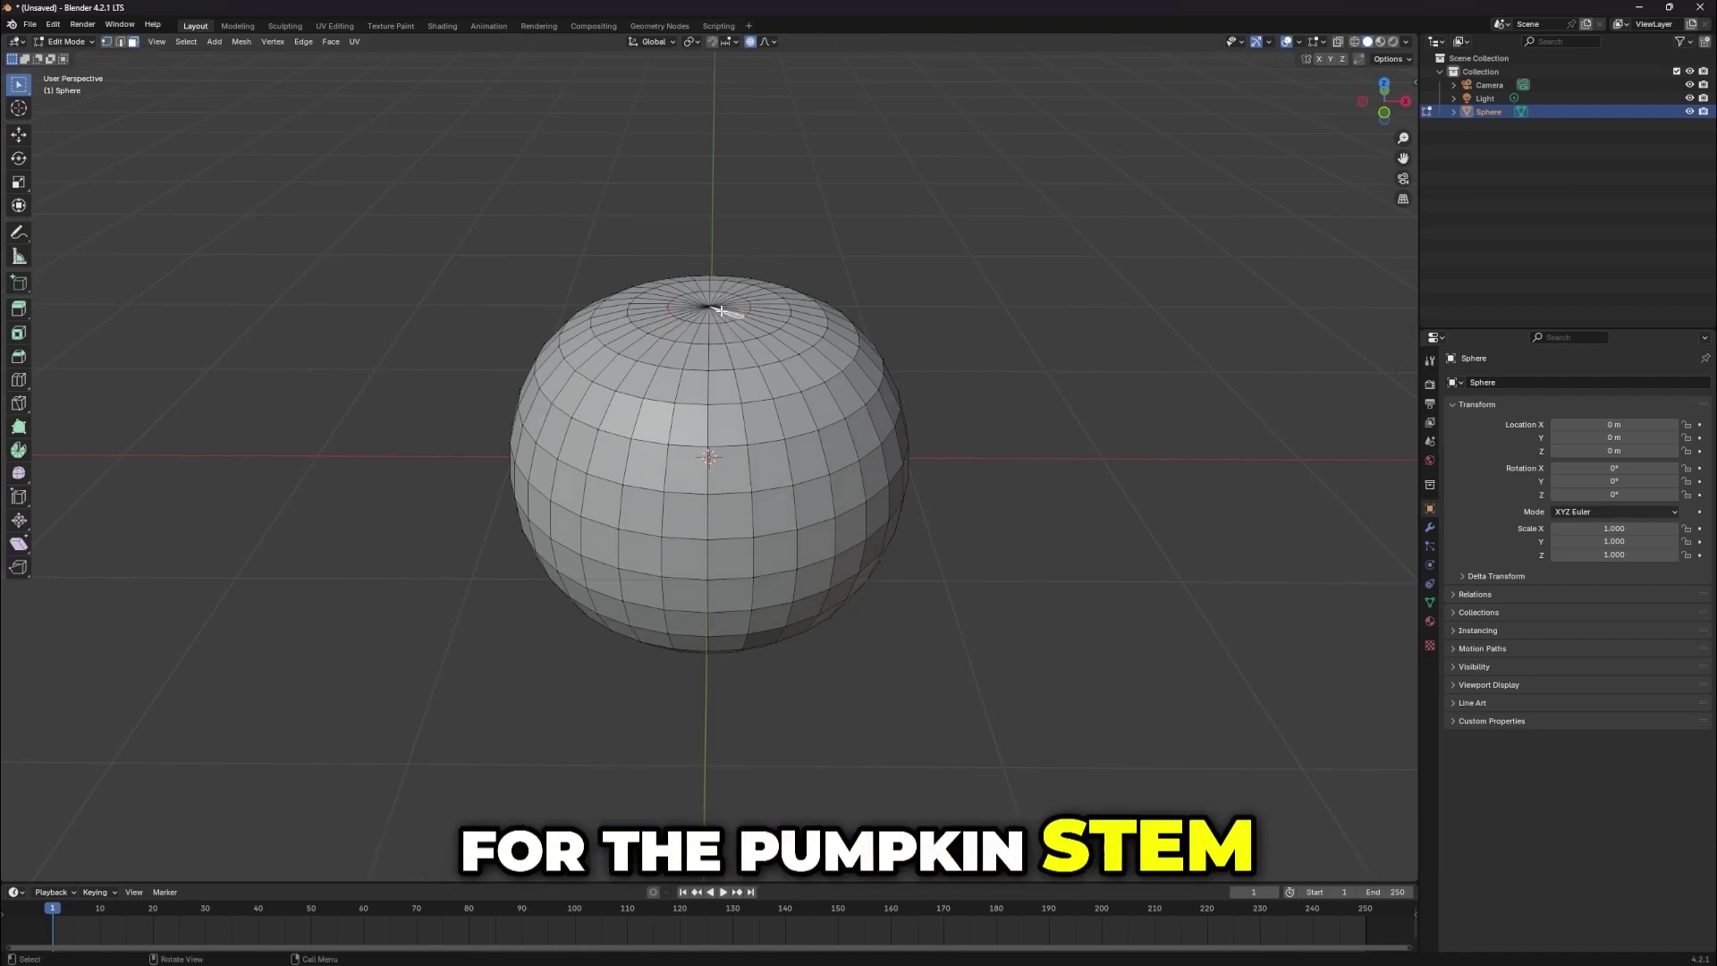
pyautogui.press('Escape')
pyautogui.moveTo(706, 304); pyautogui.dragTo(729, 268, button='middle')
pyautogui.hotkey('ctrl', 'z')
pyautogui.hotkey('ctrl', 'z')
pyautogui.press('g')
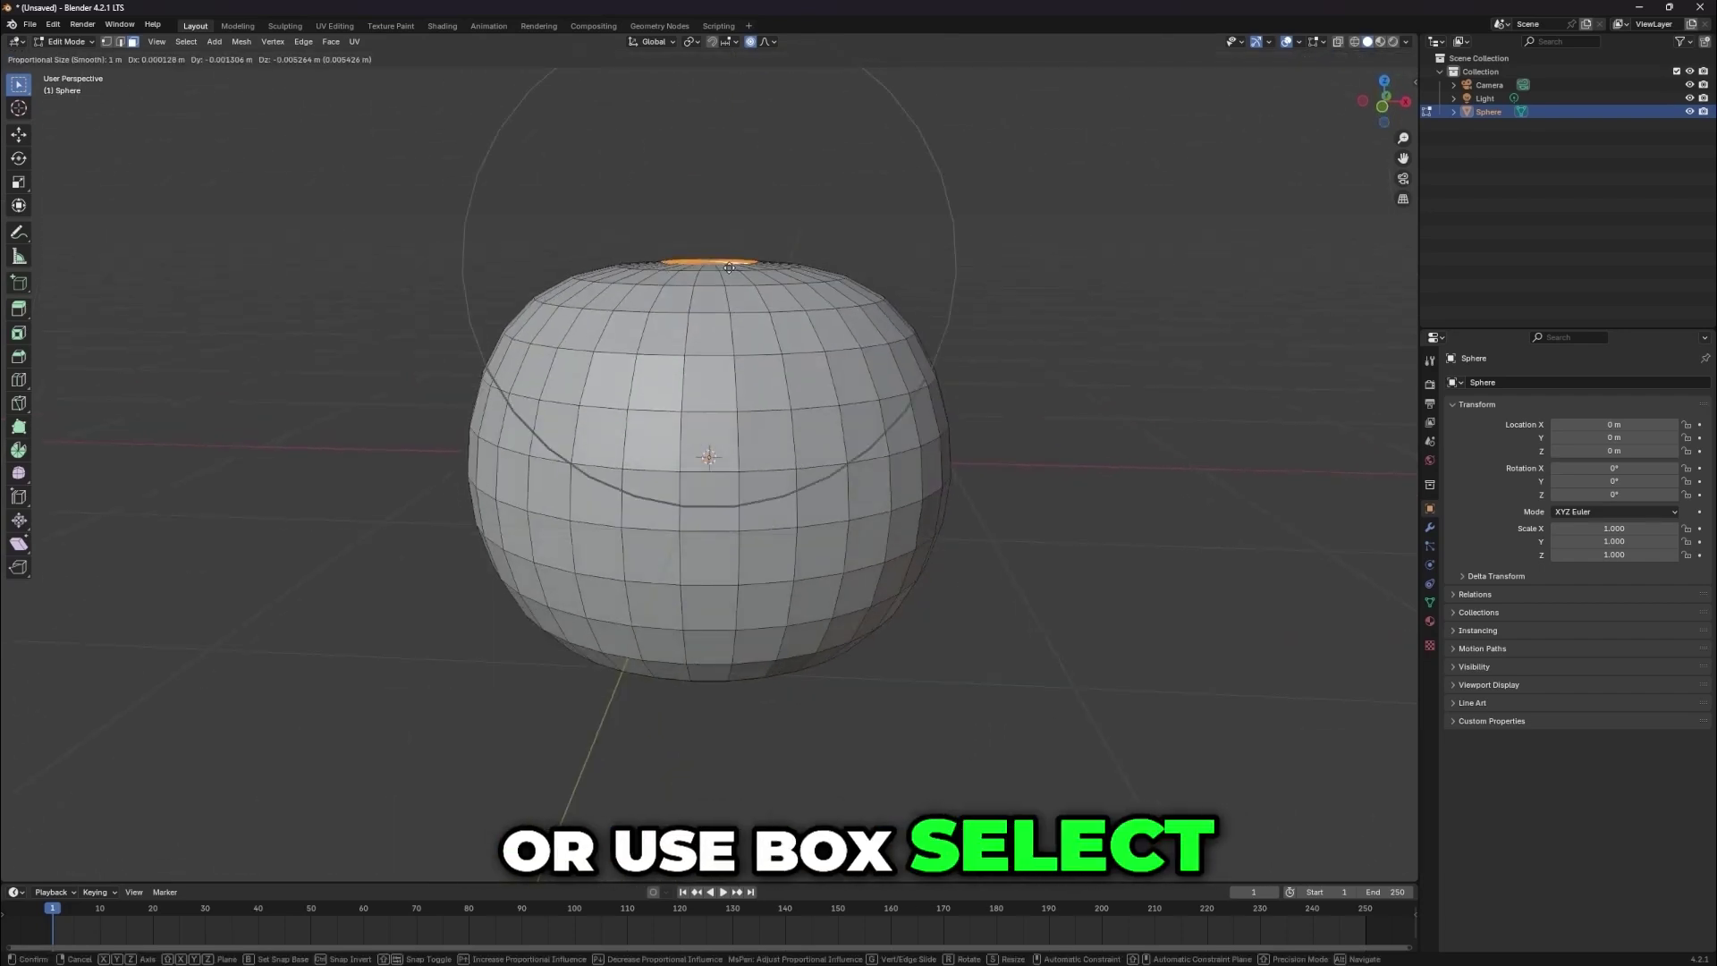
pyautogui.press('Escape')
pyautogui.press('e')
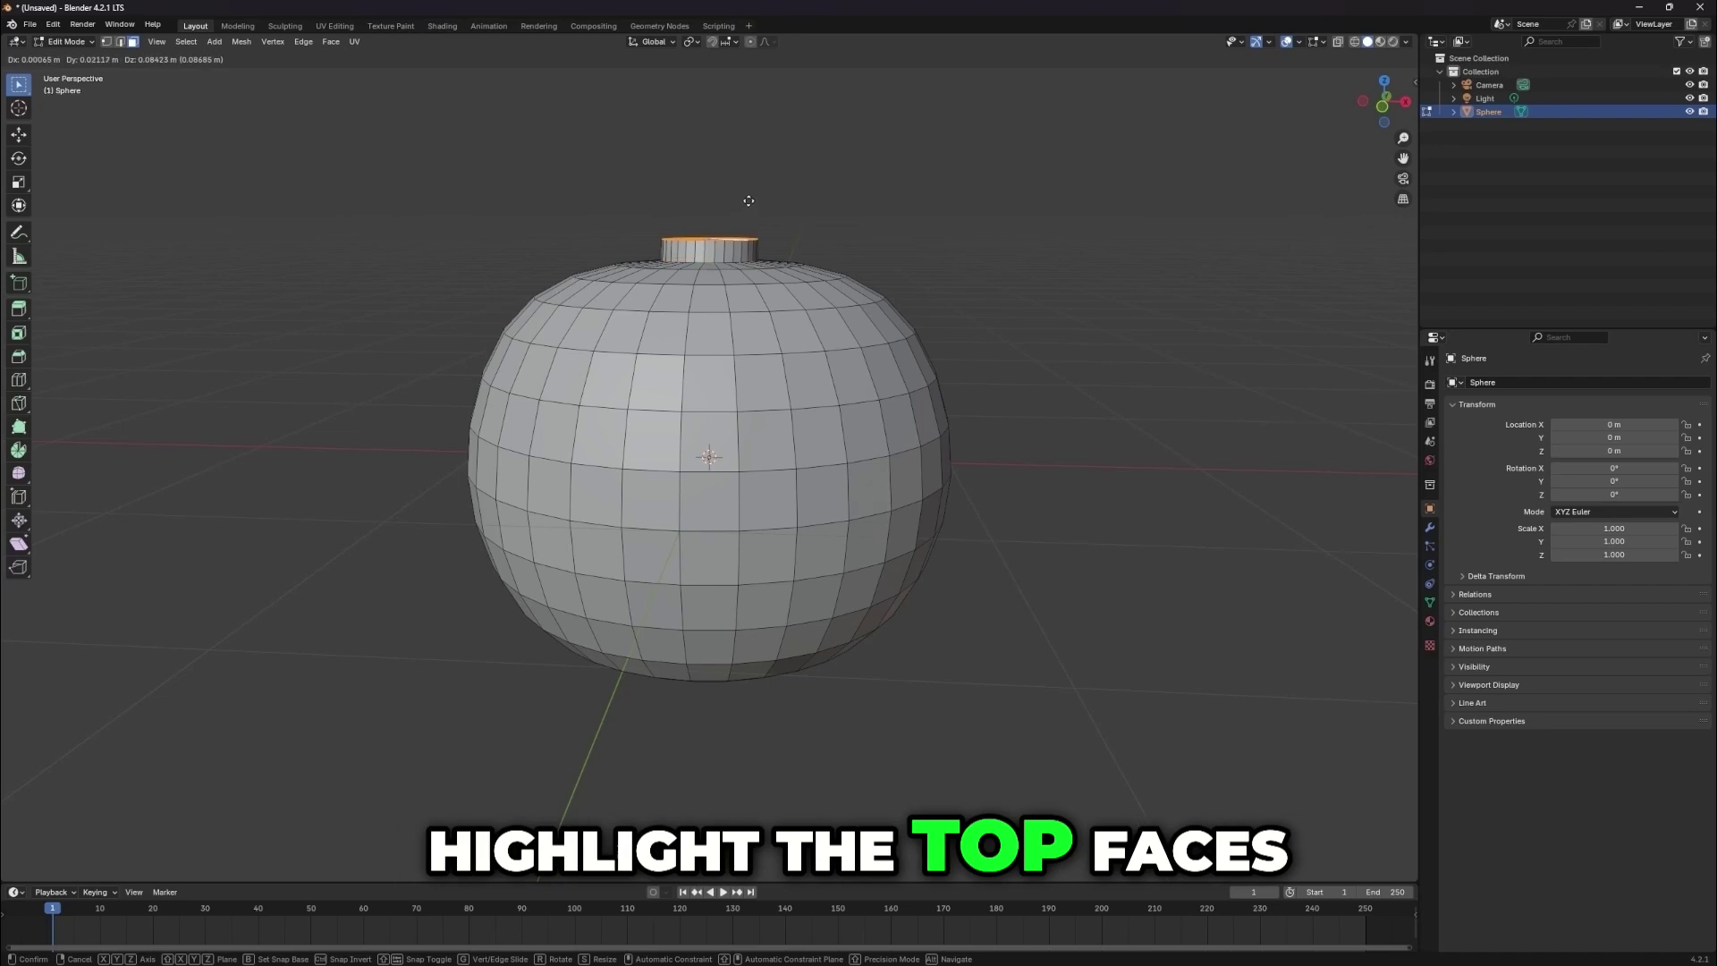
pyautogui.click(748, 179)
pyautogui.press('s')
pyautogui.click(742, 204)
# - Scale the stem's top faces along the Z axis to flatten them
pyautogui.press('KP_1')
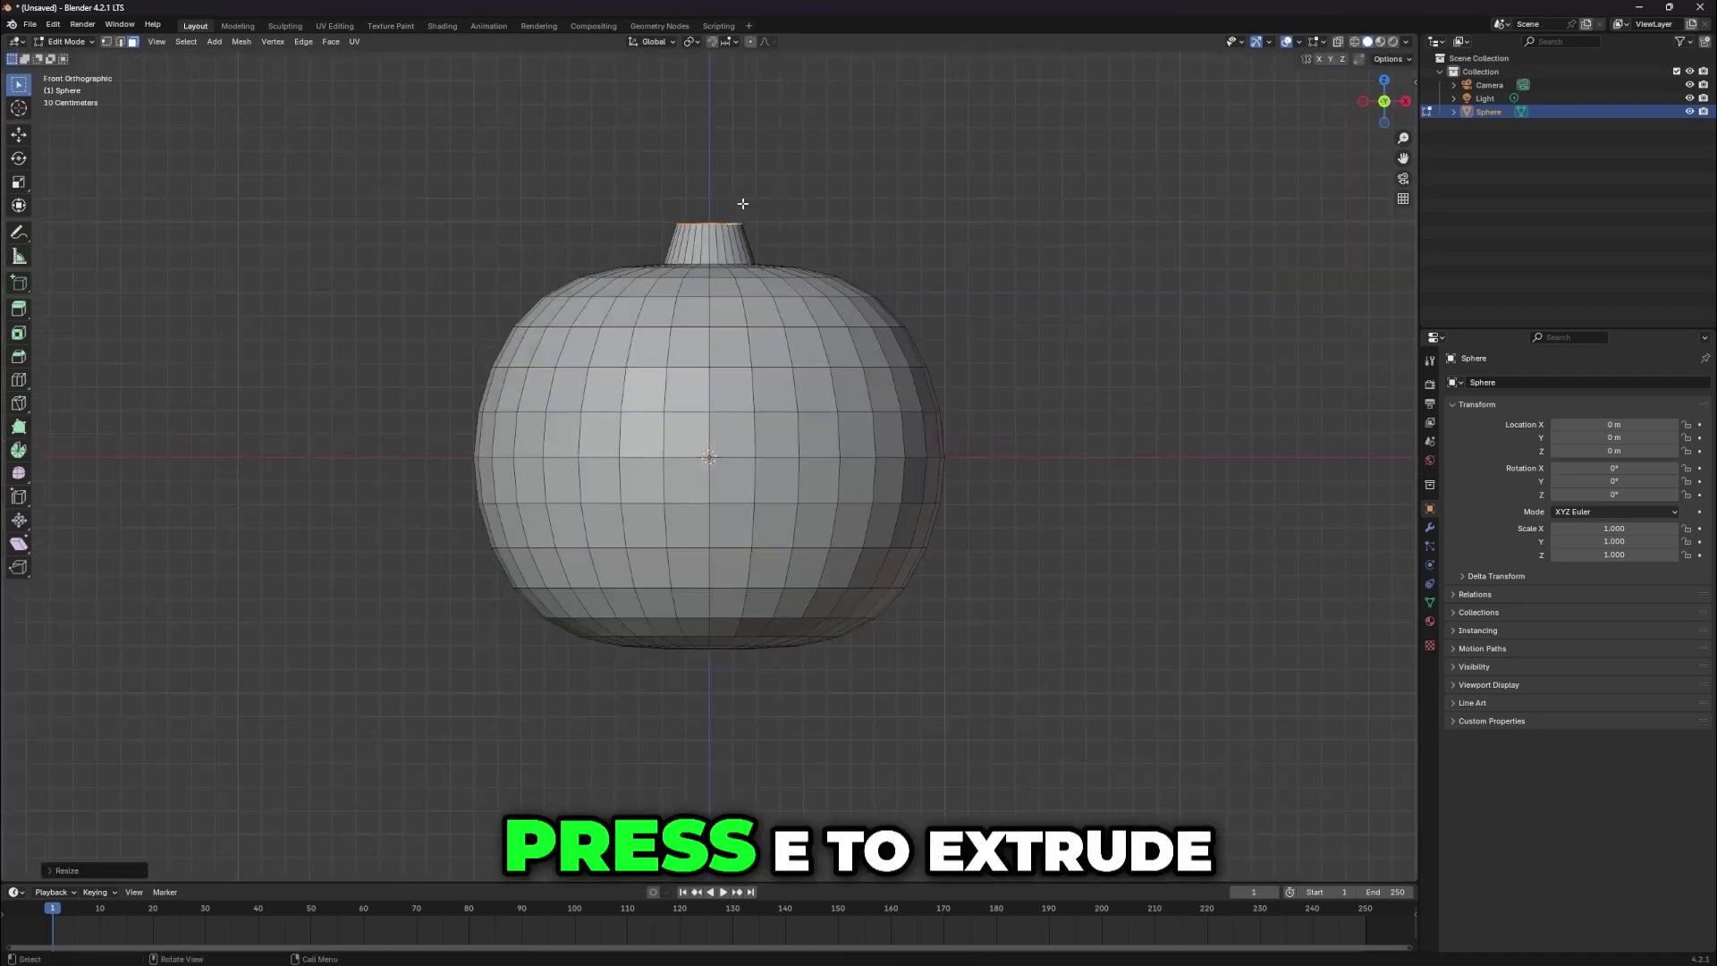
pyautogui.press('s')
pyautogui.press('z')
pyautogui.click(755, 143)
# - Extrude the stem's top faces upward along Z for a second segment and scale its end smaller
pyautogui.moveTo(755, 143); pyautogui.dragTo(817, 243, button='middle')
pyautogui.press('e')
pyautogui.press('z')
pyautogui.click(770, 202)
pyautogui.press('s')
pyautogui.click(769, 215)
# - Shift the stem's top faces slightly toward negative X in the front view
pyautogui.press('KP_1')
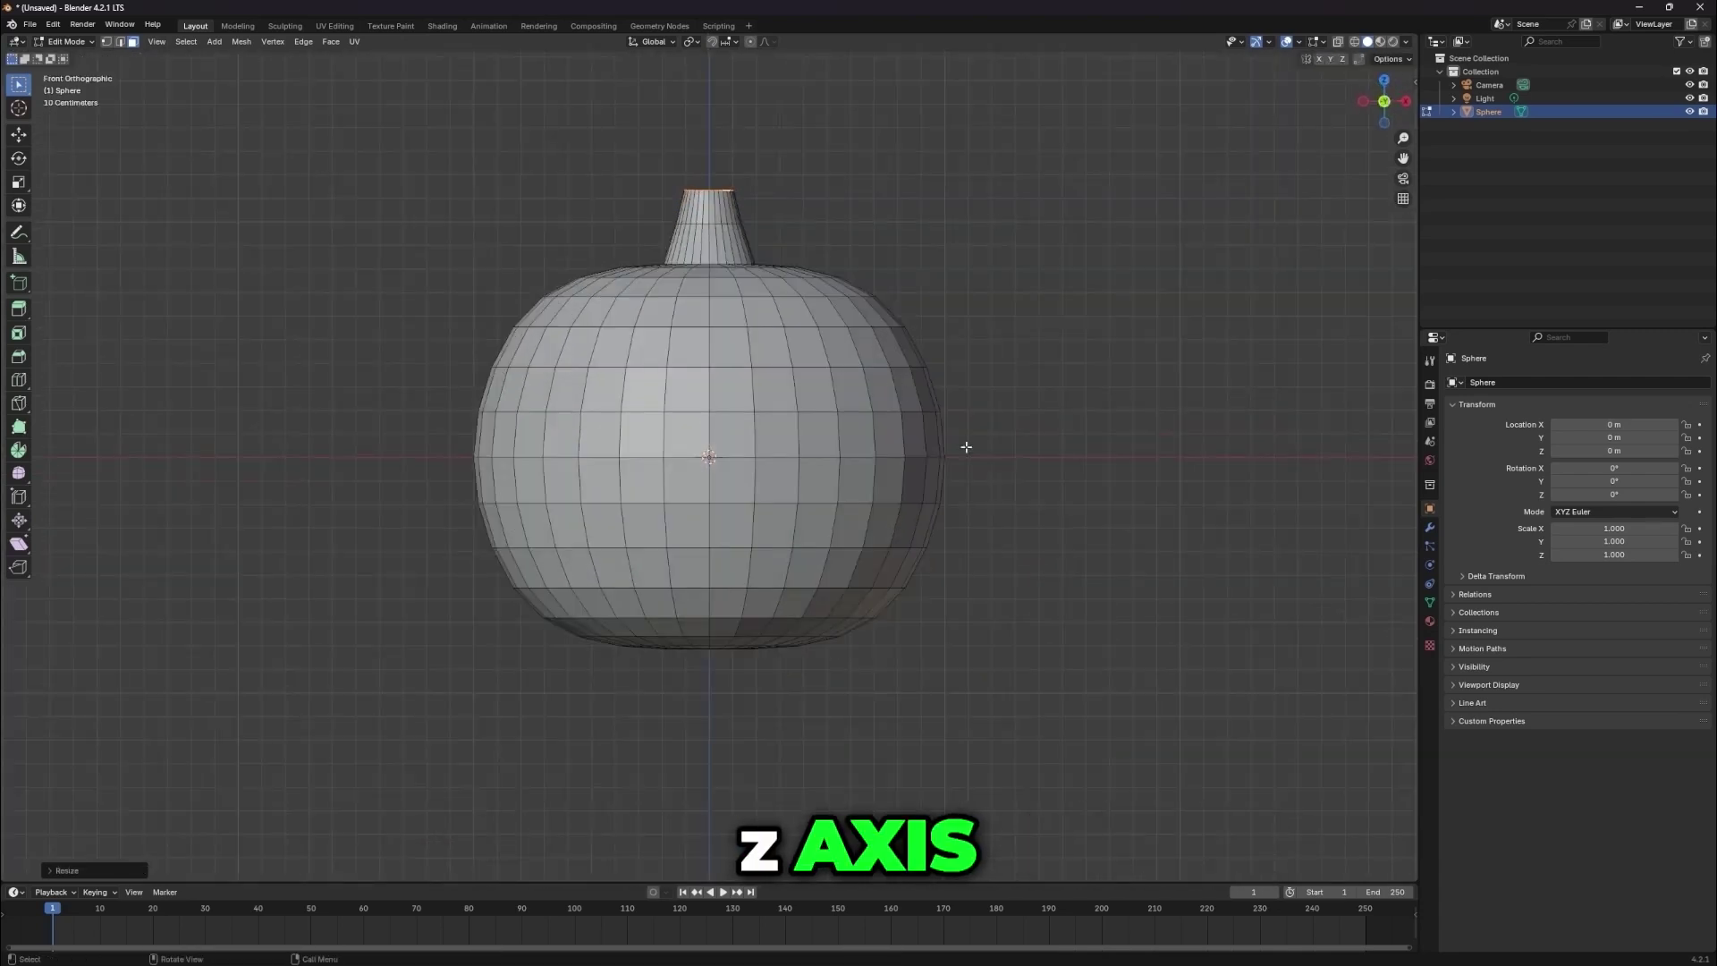
pyautogui.press('g')
pyautogui.click(966, 411)
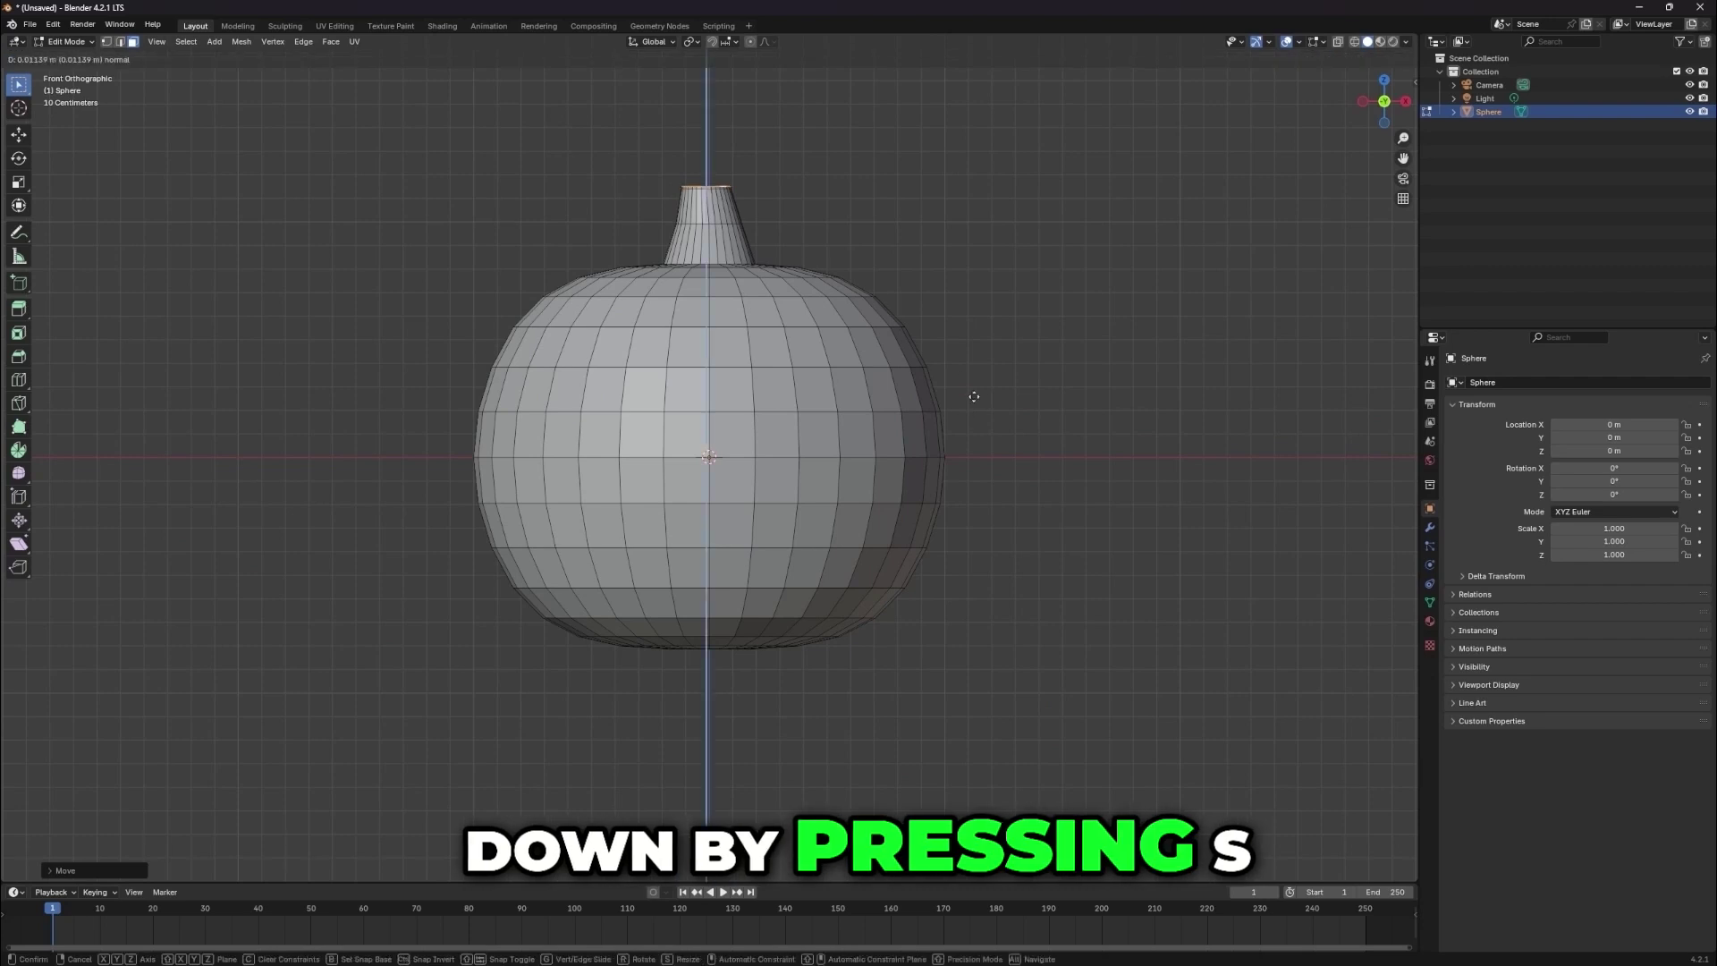
# - Extrude a third stem segment upward along Z and scale down its end faces
pyautogui.press('e')
pyautogui.rightClick(953, 261)
pyautogui.press('e')
pyautogui.press('z')
pyautogui.click(958, 235)
pyautogui.press('s')
pyautogui.click(886, 237)
# - Adjust the bend of the stem tip by moving its end faces sideways, finishing about 0.05 m toward positive X
pyautogui.press('g')
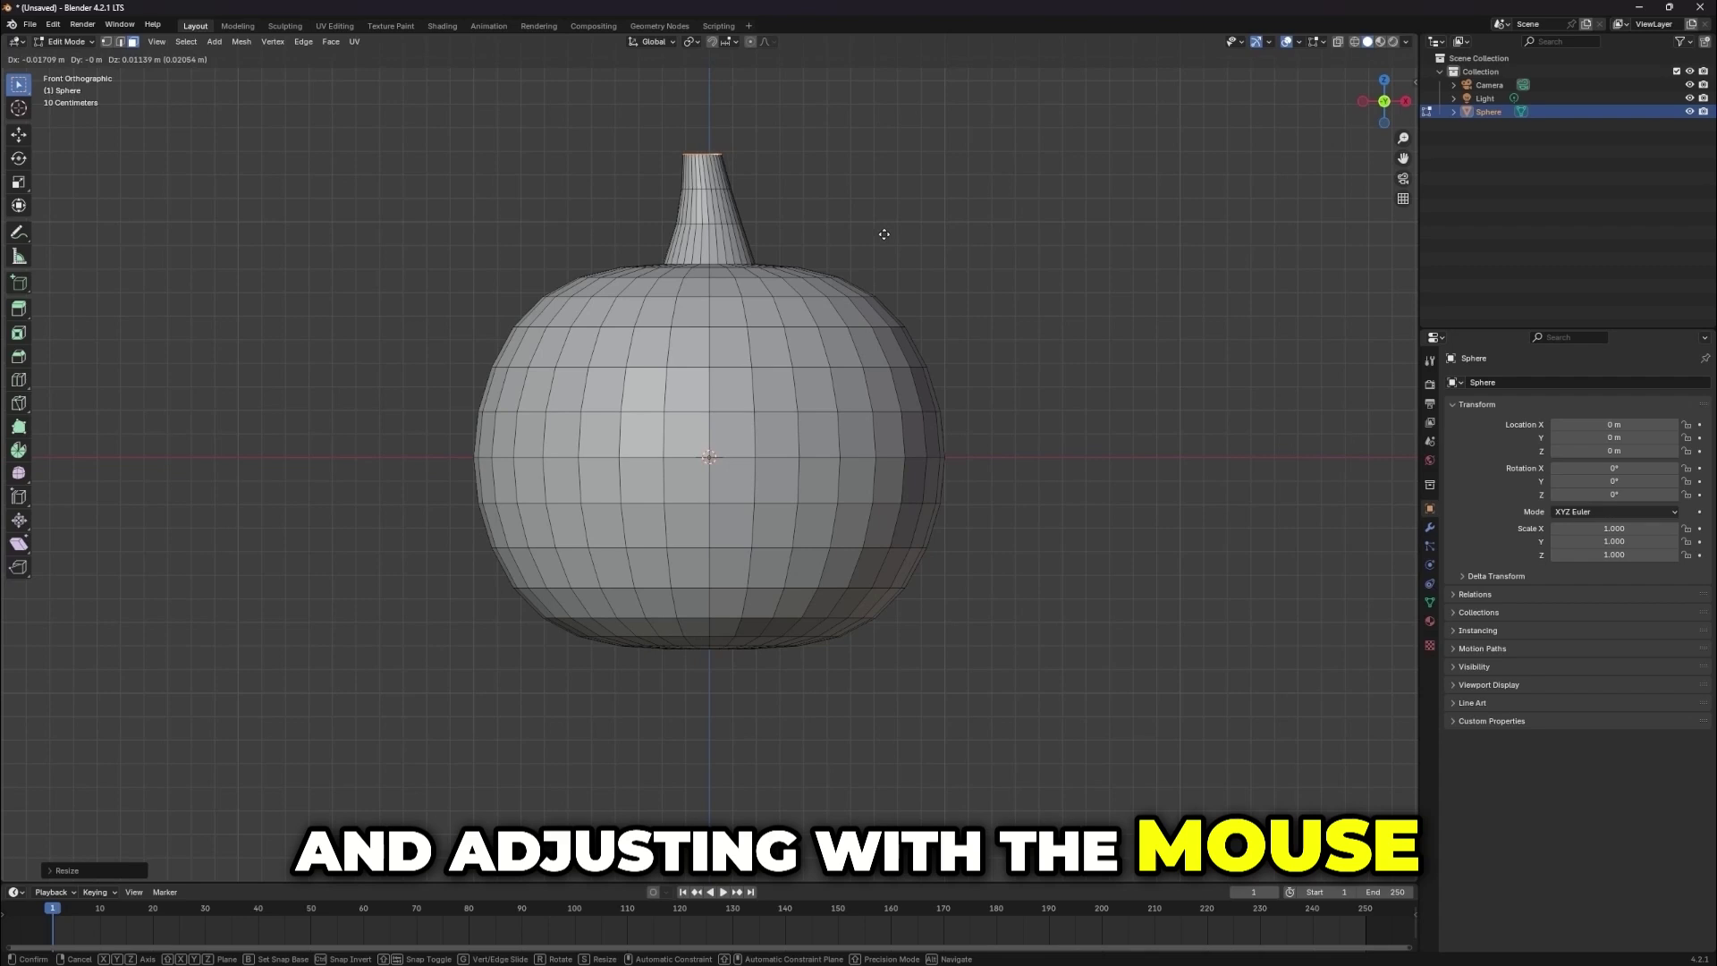
pyautogui.click(883, 234)
pyautogui.press('g')
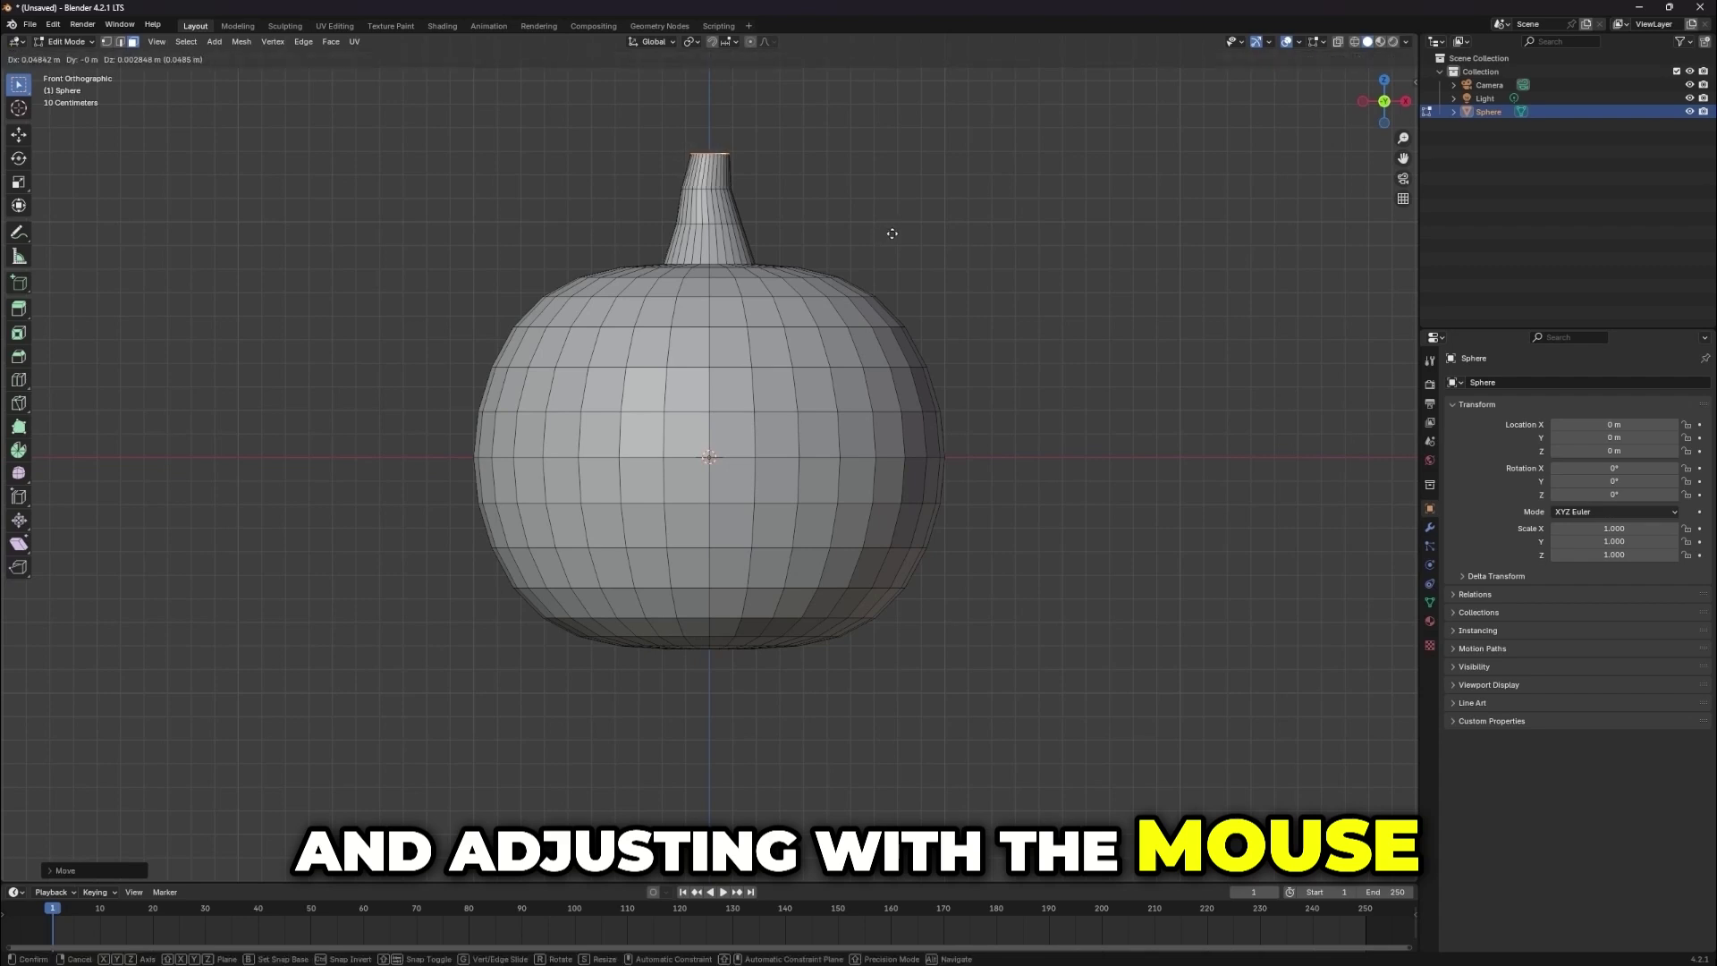
pyautogui.click(893, 234)
pyautogui.click(1123, 584)
# - Delete the circle of faces around the pumpkin's bottom pole
pyautogui.moveTo(1002, 526); pyautogui.dragTo(748, 607, button='middle')
pyautogui.moveTo(706, 629); pyautogui.dragTo(715, 625)
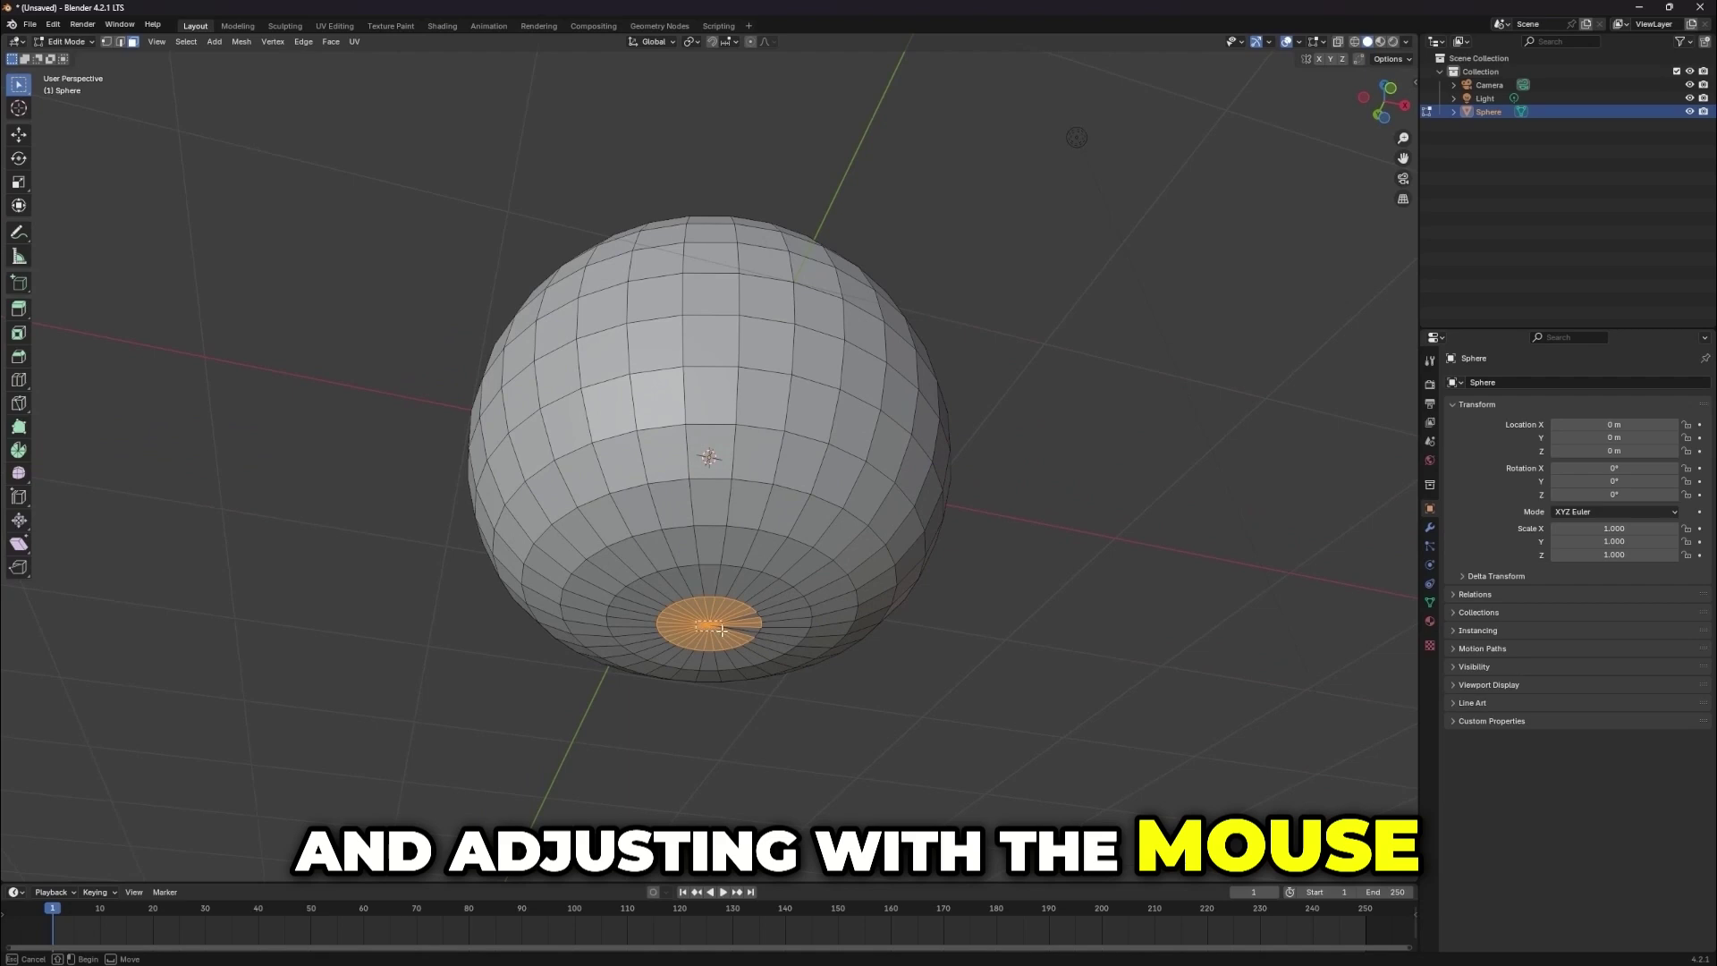
pyautogui.press('x')
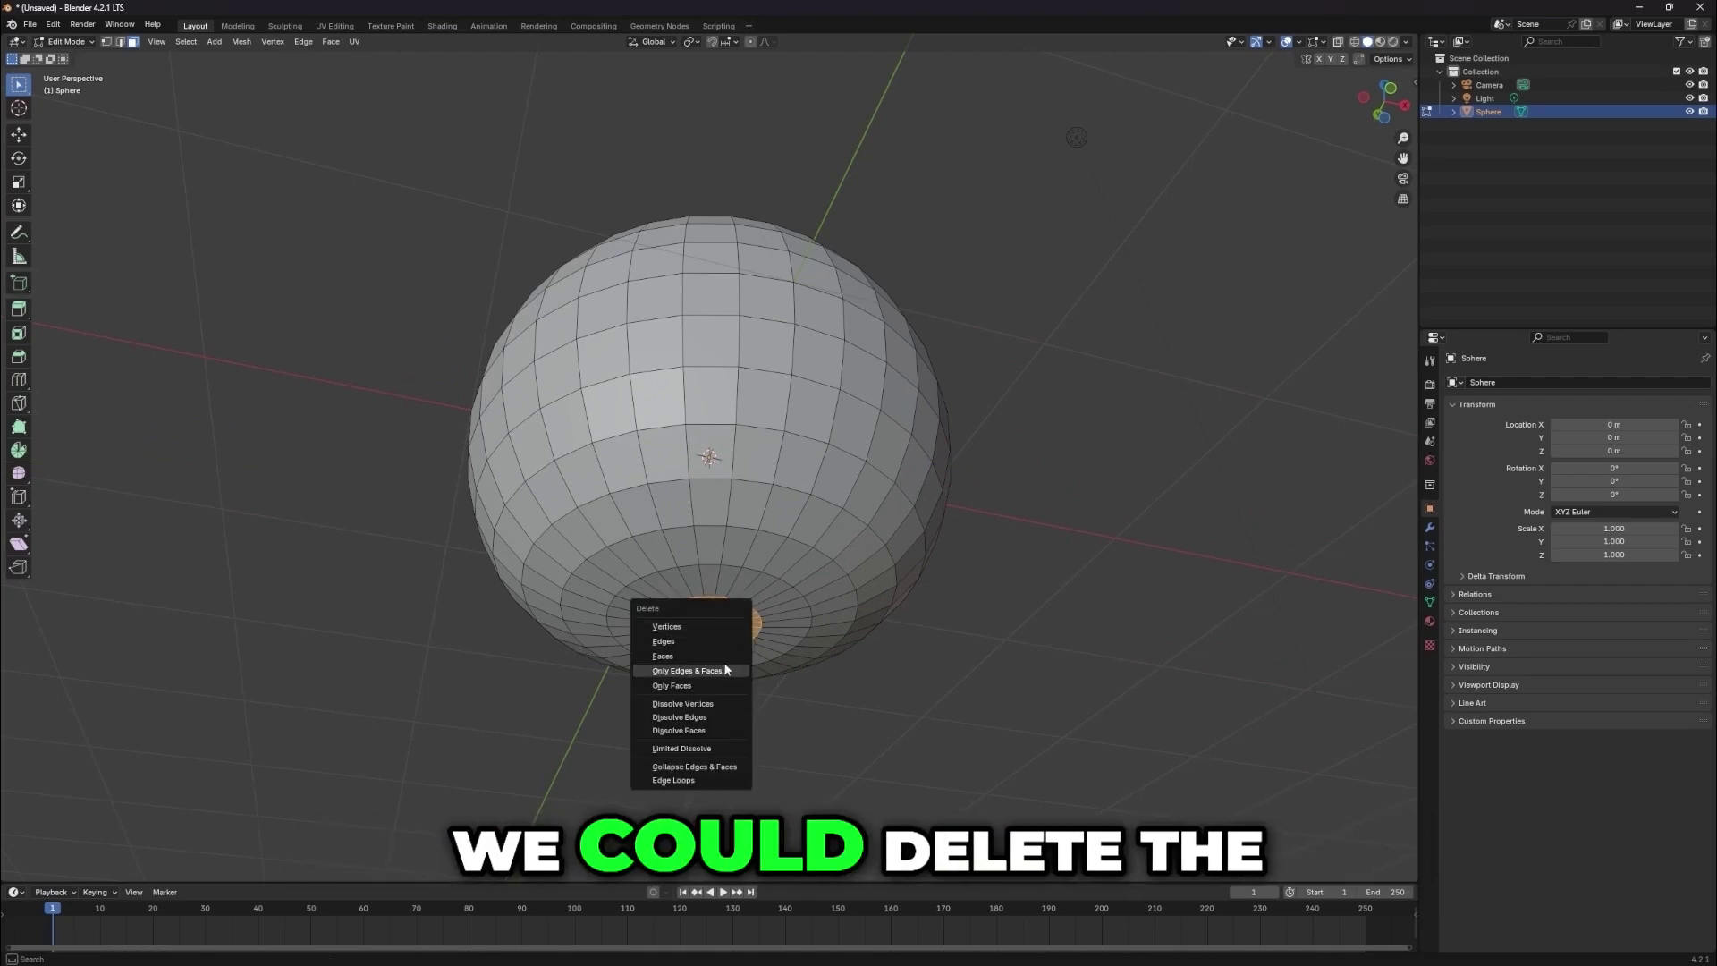
pyautogui.click(706, 658)
pyautogui.moveTo(706, 659); pyautogui.dragTo(875, 626, button='middle')
pyautogui.scroll(-1, 873, 606)
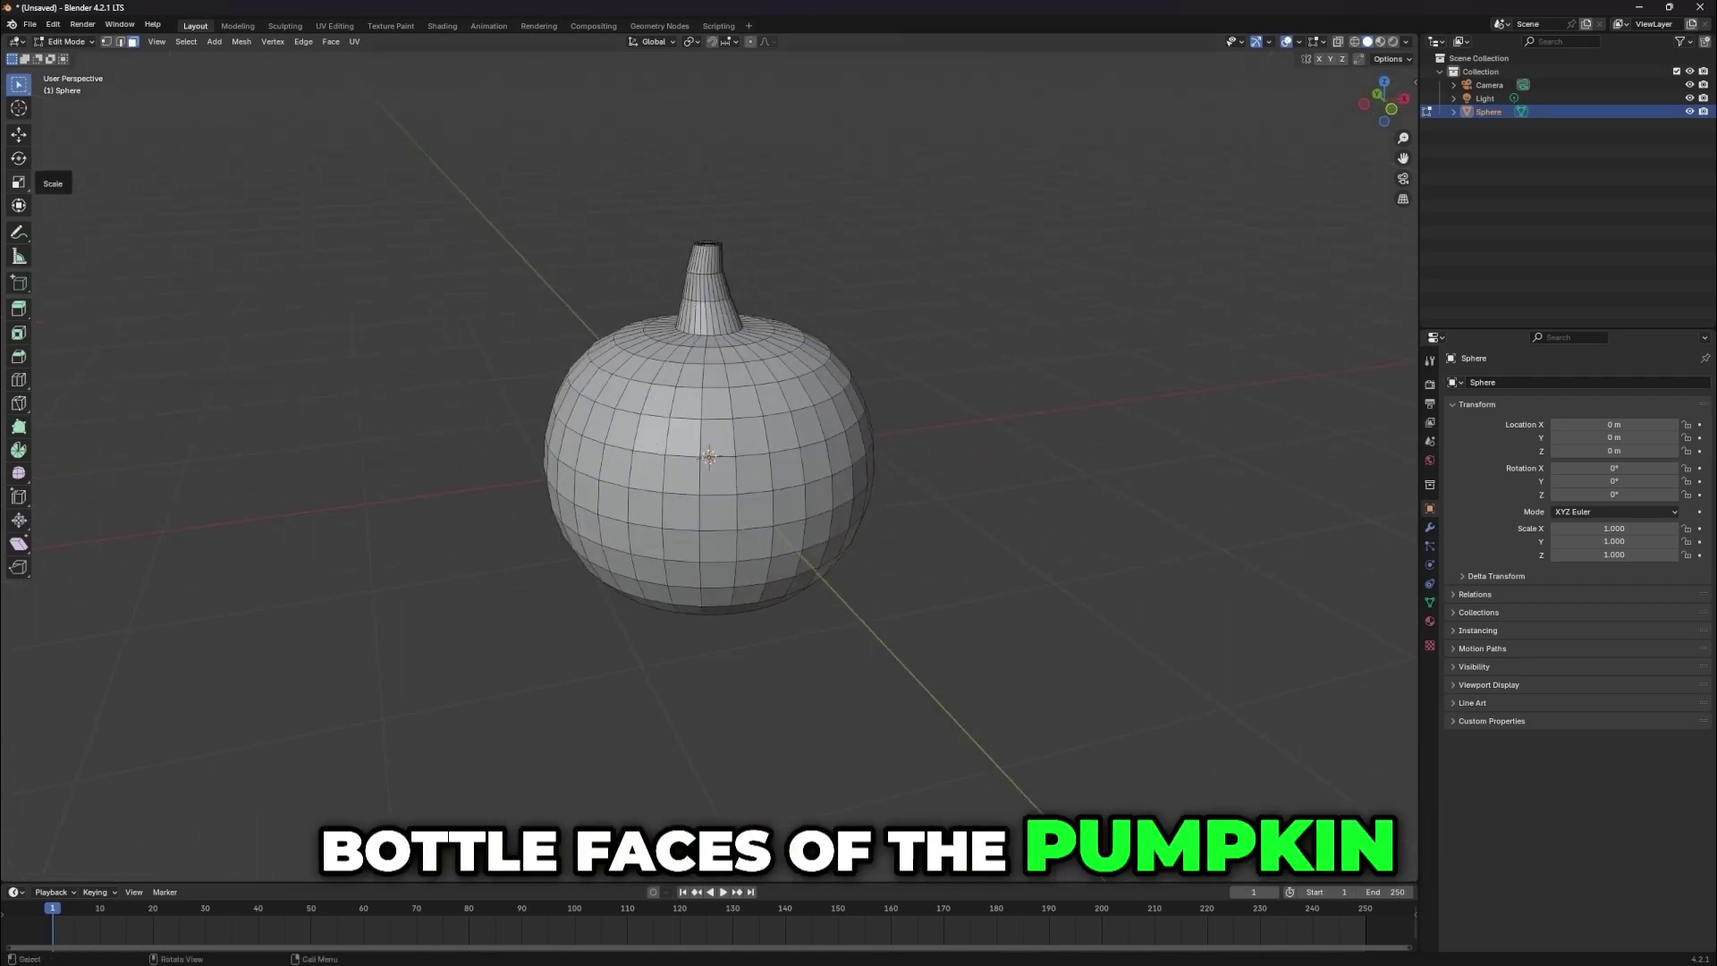
pyautogui.scroll(2, 660, 412)
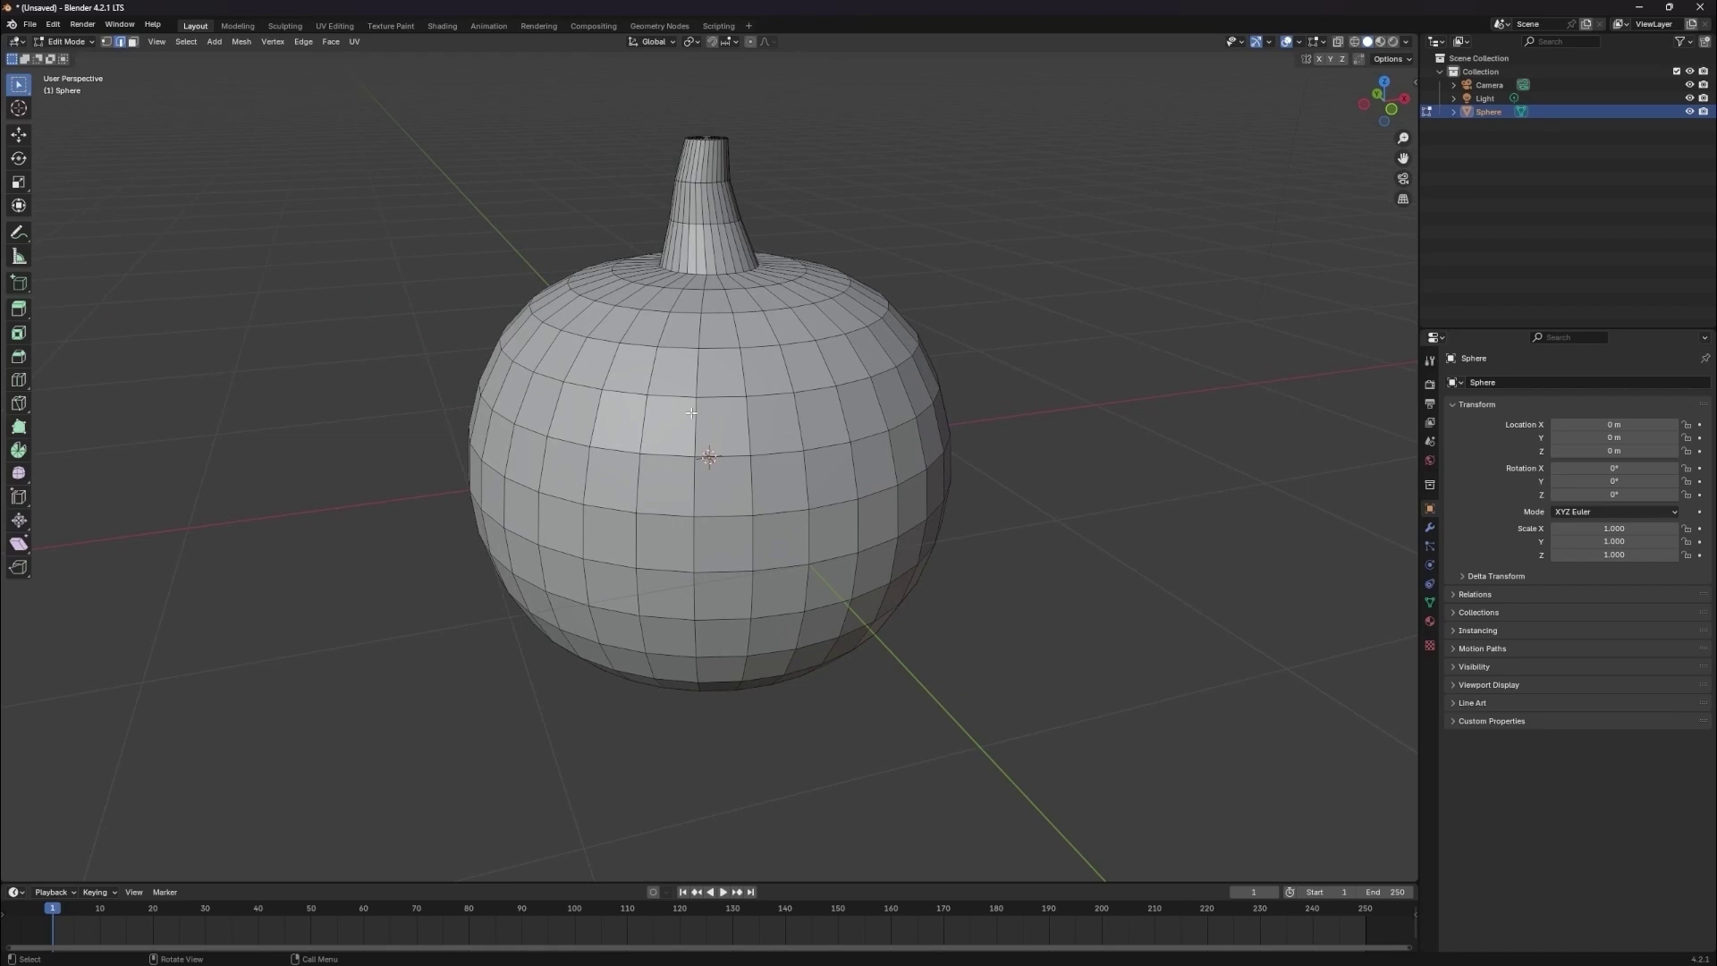
pyautogui.press('Tab')
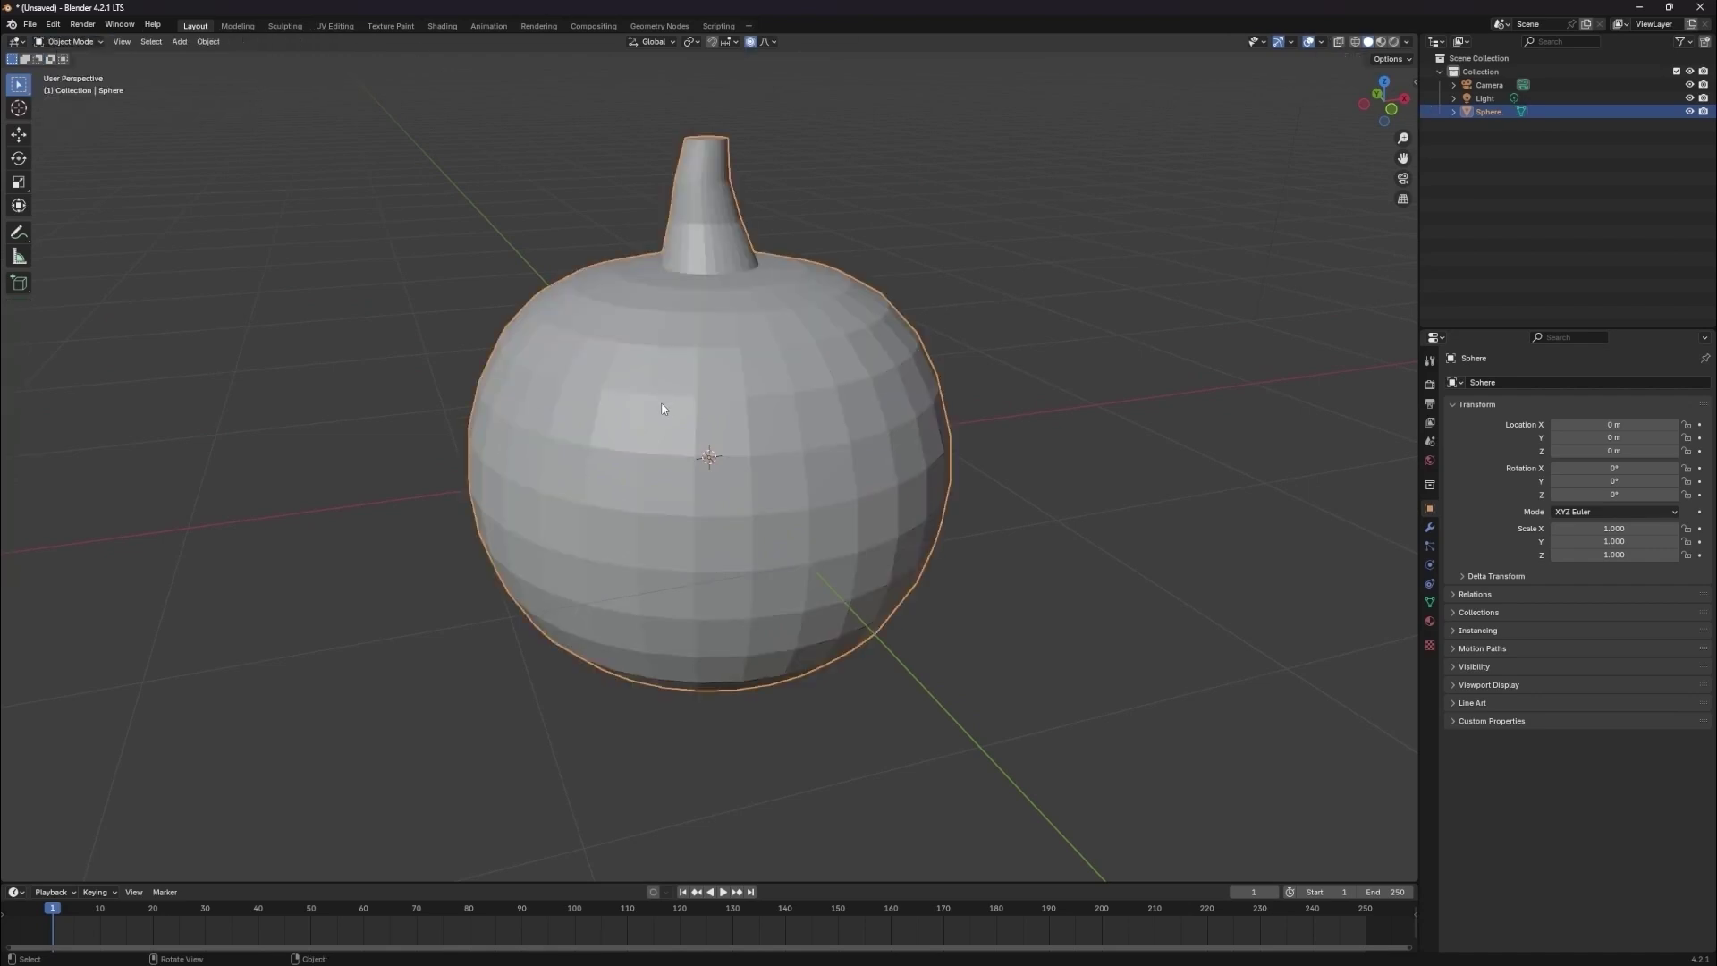
pyautogui.press('KP_1')
pyautogui.press('s')
pyautogui.press('x')
pyautogui.rightClick(697, 432)
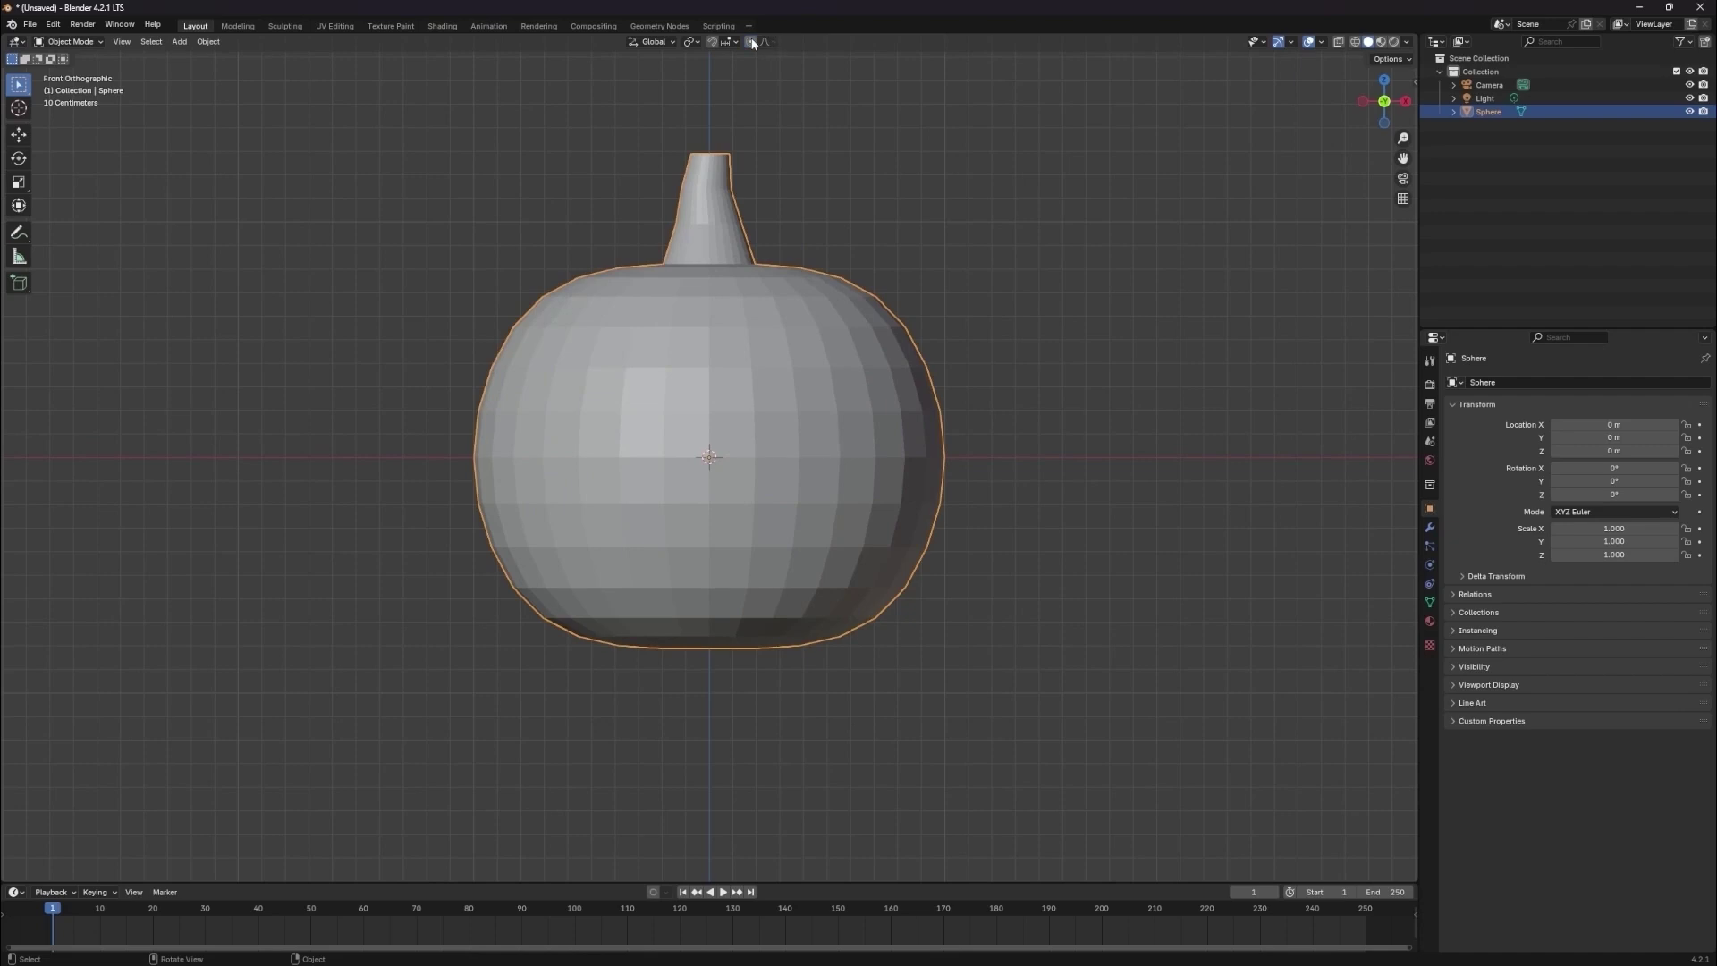
pyautogui.click(88, 43)
pyautogui.click(76, 71)
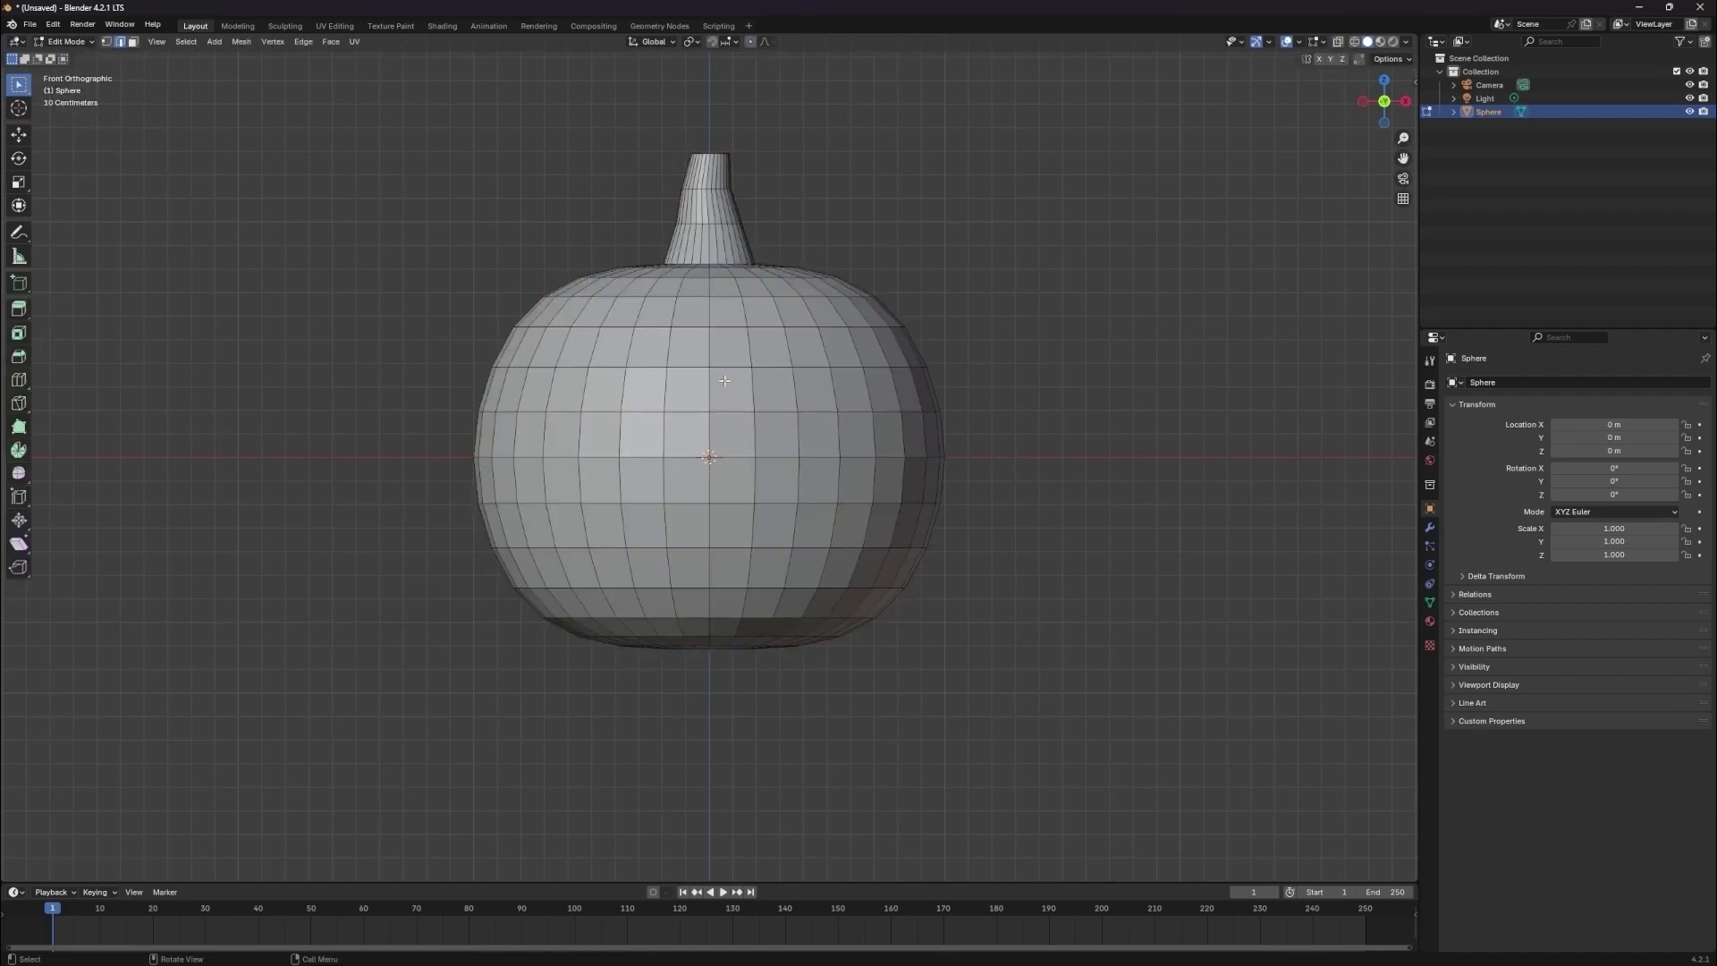
# - Try to select only the stem with Select Linked
pyautogui.hotkey('ctrl', 'l')
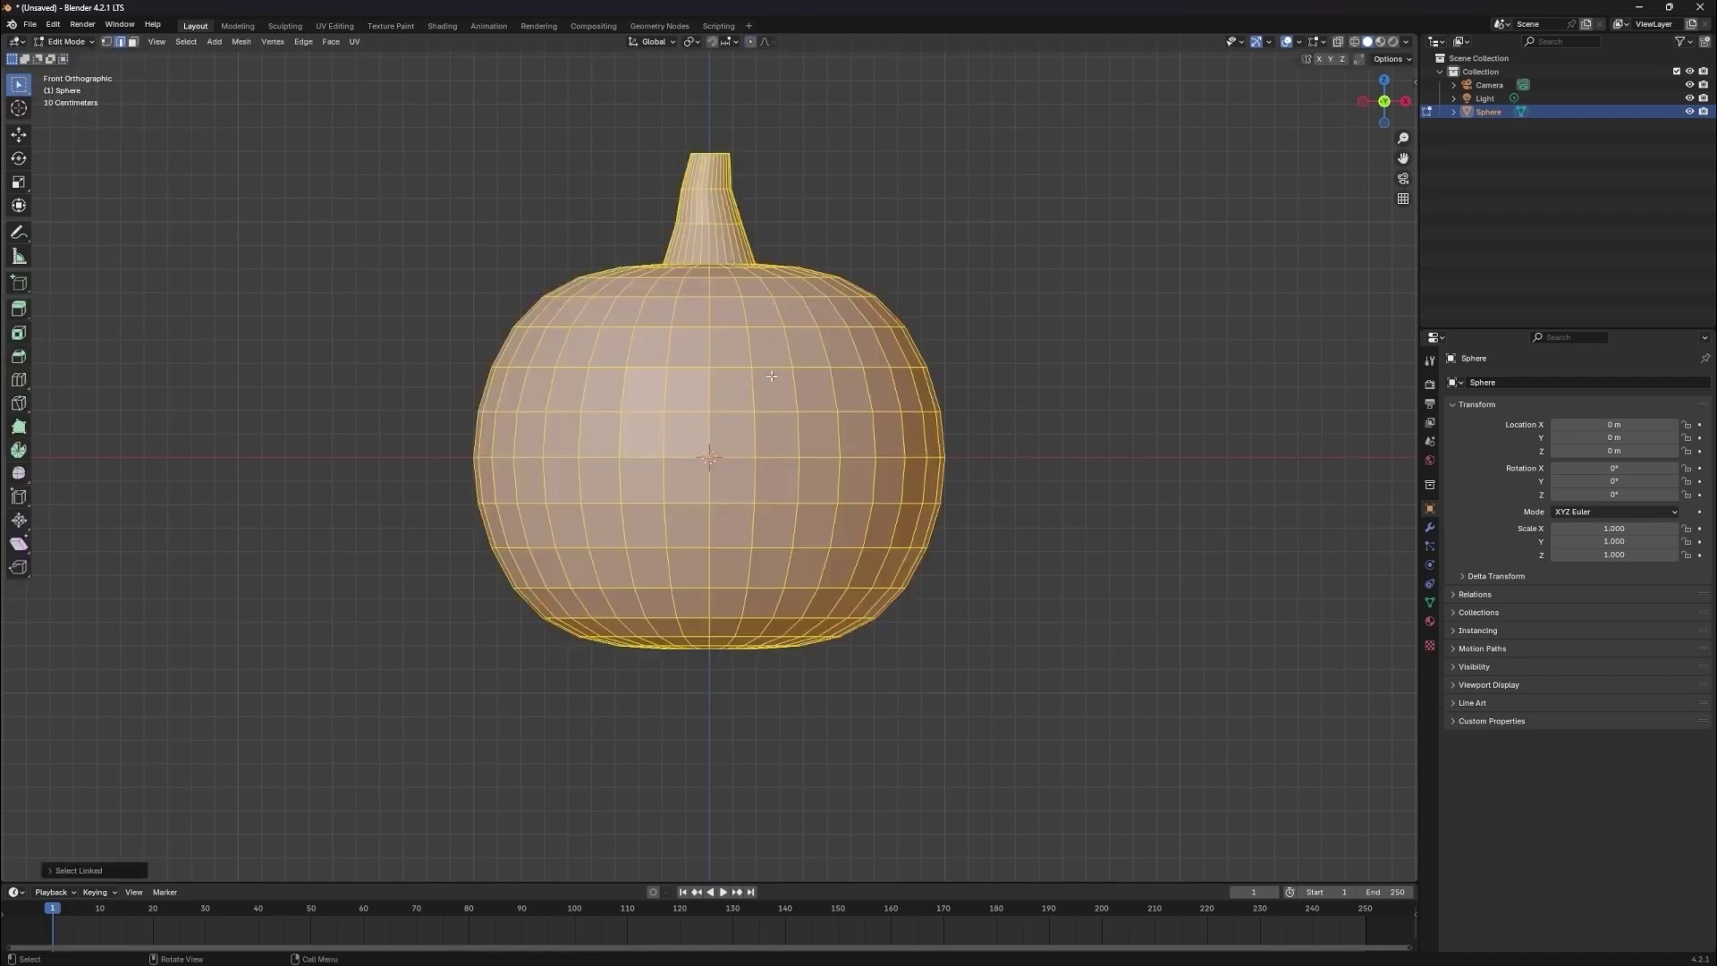
pyautogui.hotkey('ctrl', 'z')
pyautogui.moveTo(769, 365); pyautogui.dragTo(762, 426, button='middle')
pyautogui.click(735, 261)
pyautogui.hotkey('ctrl', 'l')
pyautogui.hotkey('ctrl', 'z')
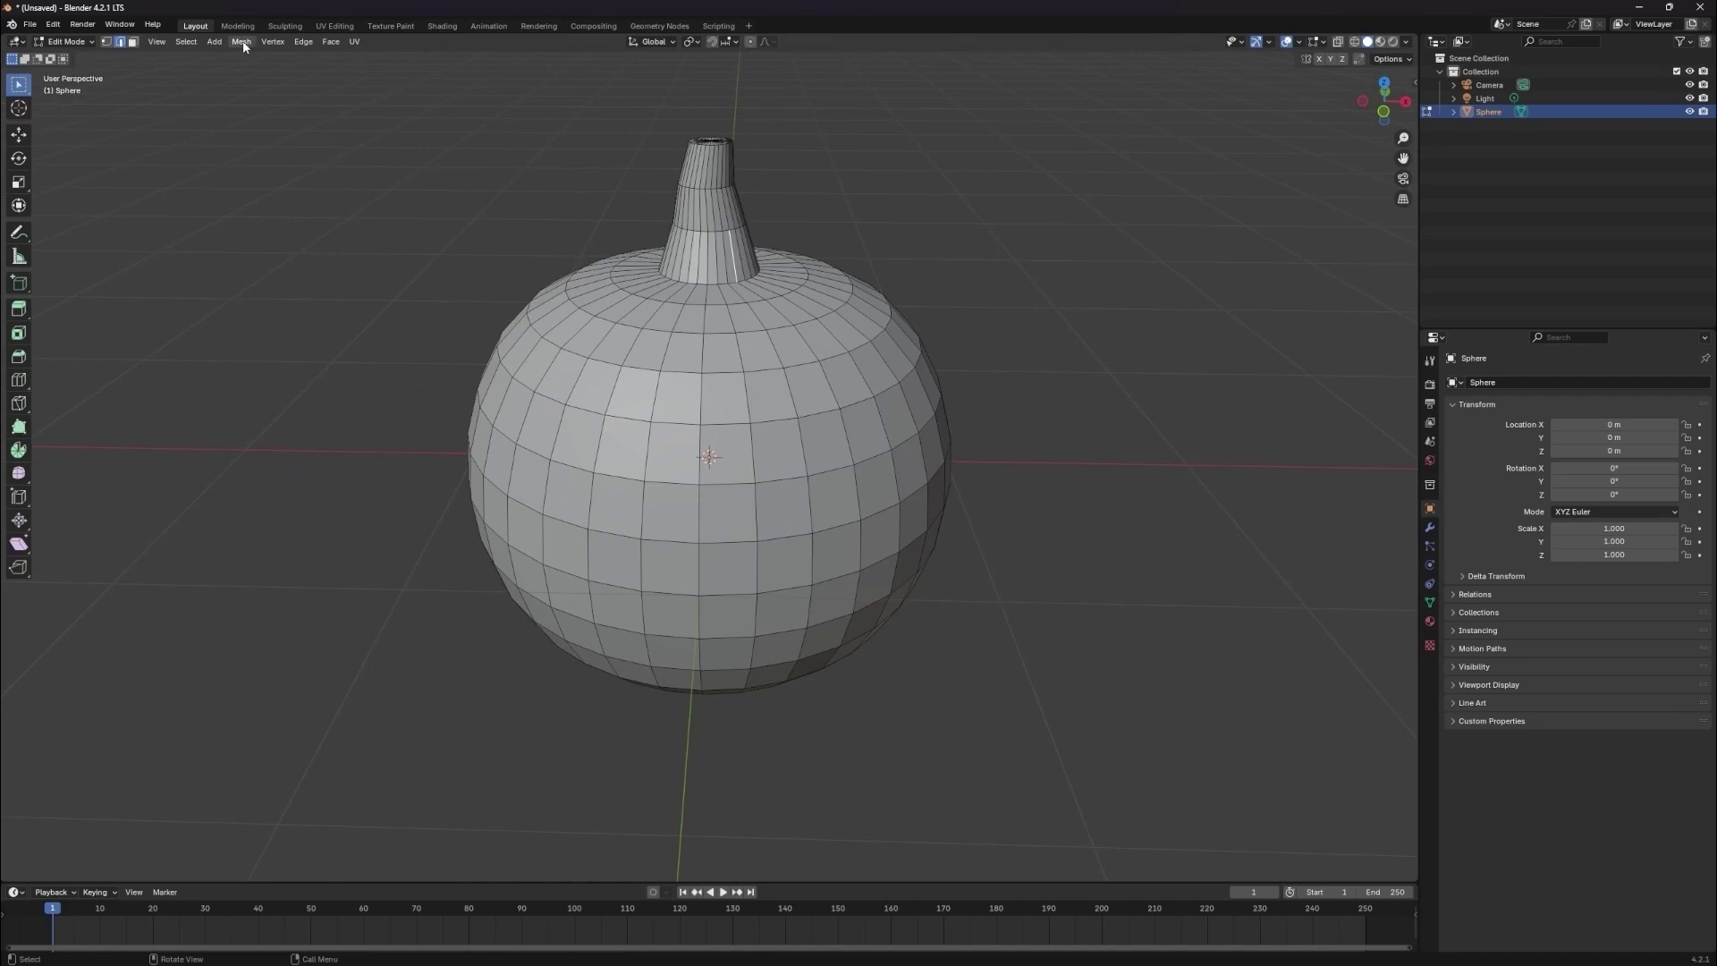
# - Select the stem's three face loops and separate them into their own object
pyautogui.click(134, 43)
pyautogui.keyDown('alt'); pyautogui.click(705, 256); pyautogui.keyUp('alt')
pyautogui.keyDown('alt'); pyautogui.keyDown('shift'); pyautogui.click(702, 212); pyautogui.keyUp('shift'); pyautogui.keyUp('alt')
pyautogui.keyDown('alt'); pyautogui.keyDown('shift'); pyautogui.click(701, 167); pyautogui.keyUp('shift'); pyautogui.keyUp('alt')
pyautogui.moveTo(701, 167); pyautogui.dragTo(701, 211, button='middle')
pyautogui.scroll(3, 708, 188)
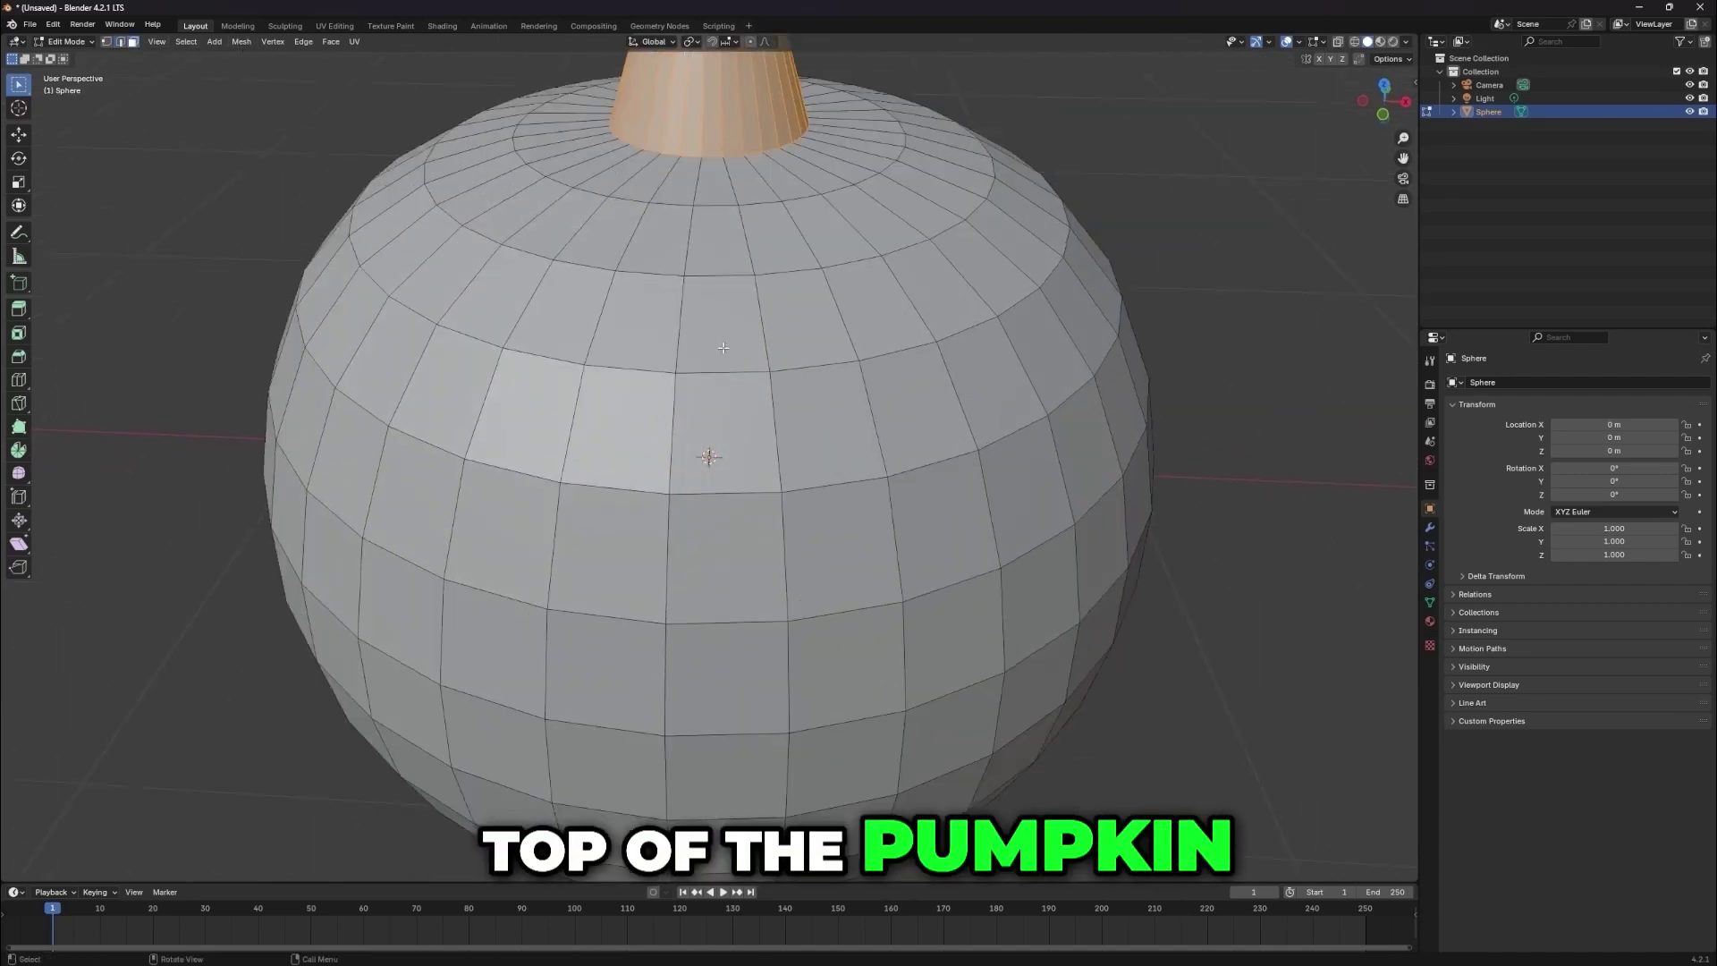
pyautogui.moveTo(720, 98); pyautogui.dragTo(728, 133, button='middle')
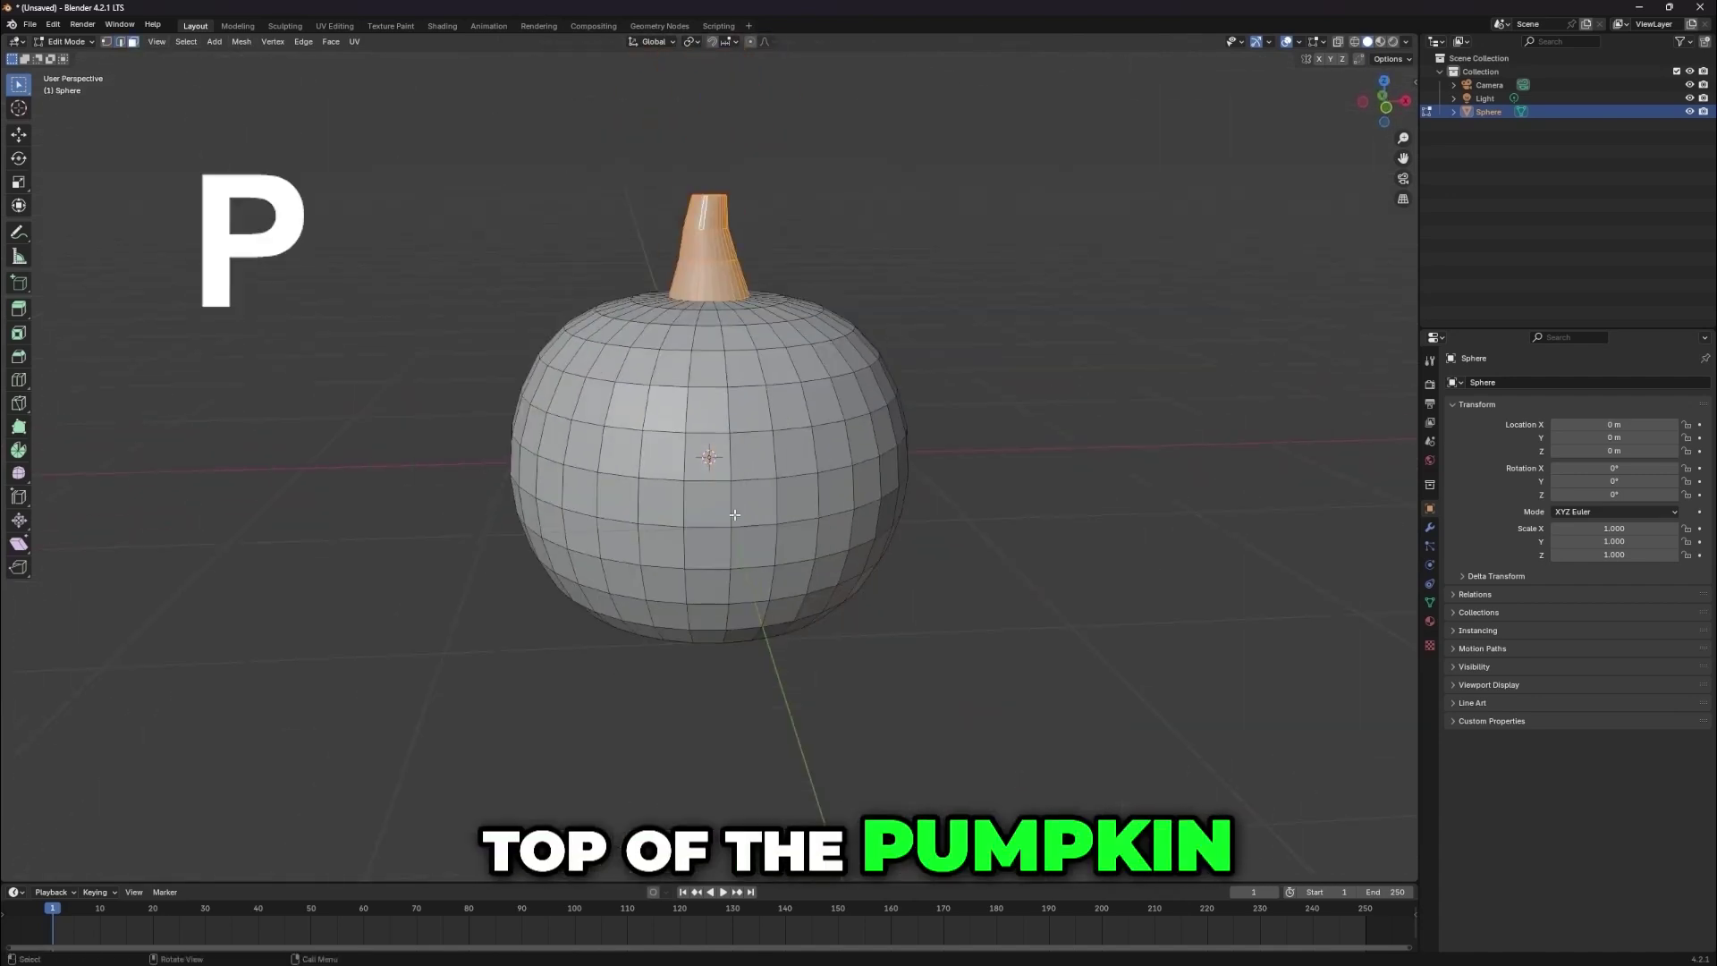
pyautogui.scroll(3, 746, 485)
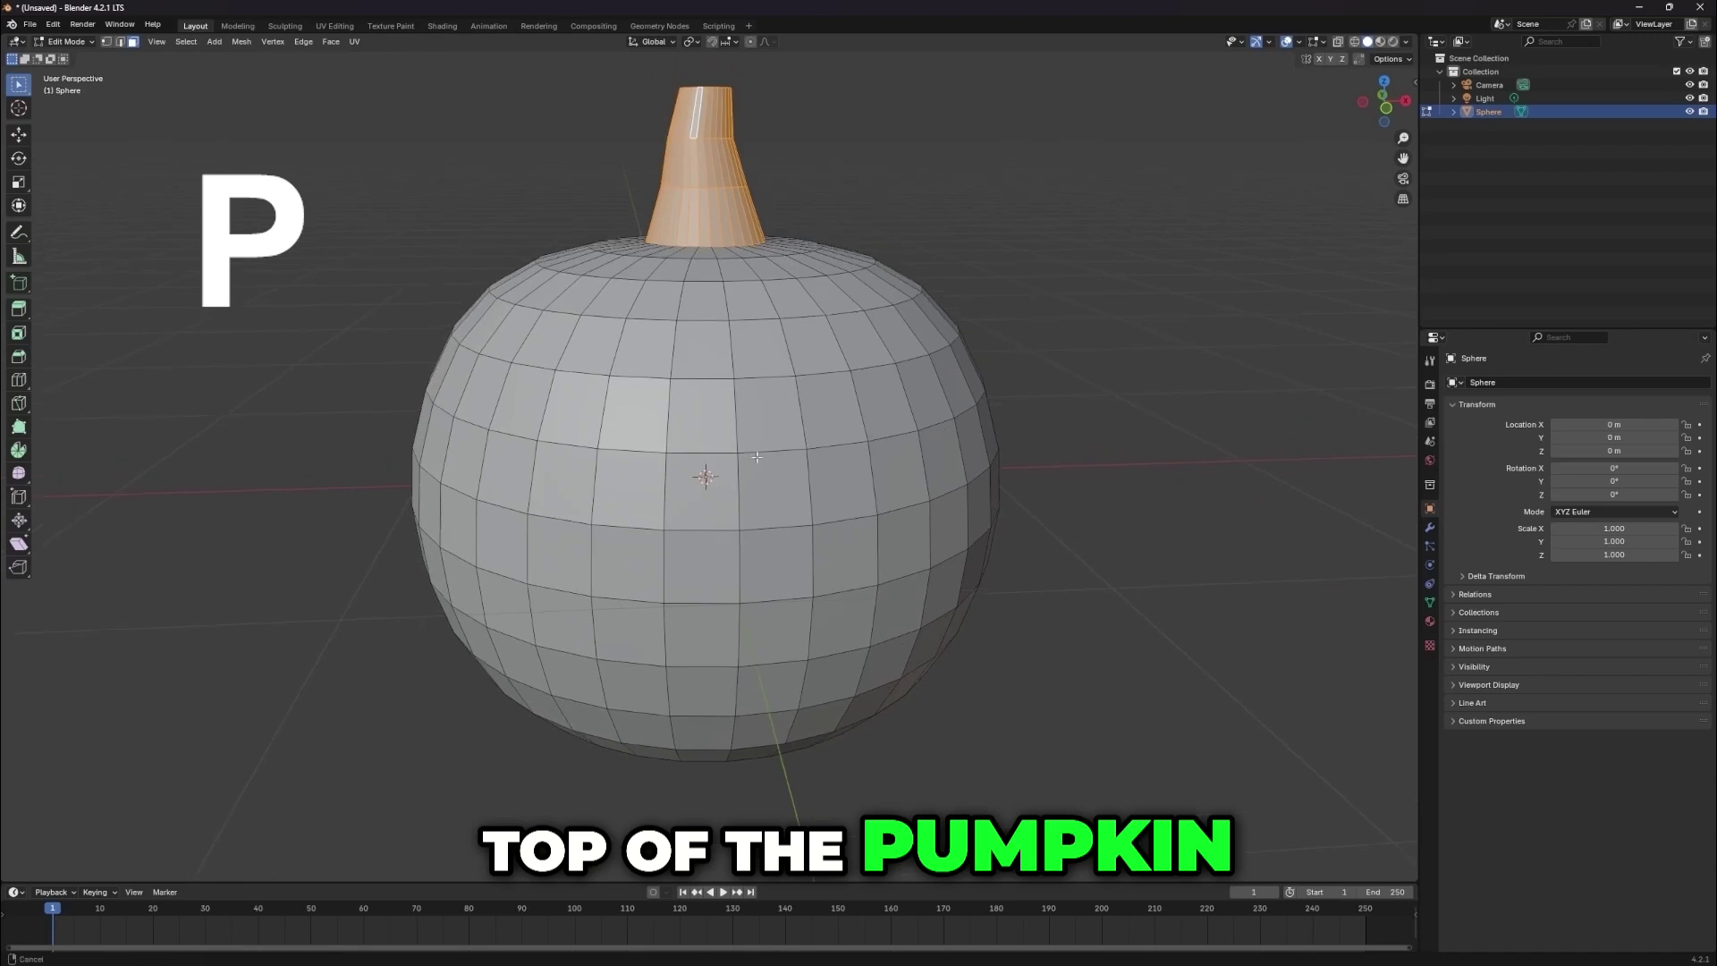
pyautogui.press('p')
pyautogui.click(746, 485)
pyautogui.scroll(-3, 745, 484)
pyautogui.scroll(1, 746, 484)
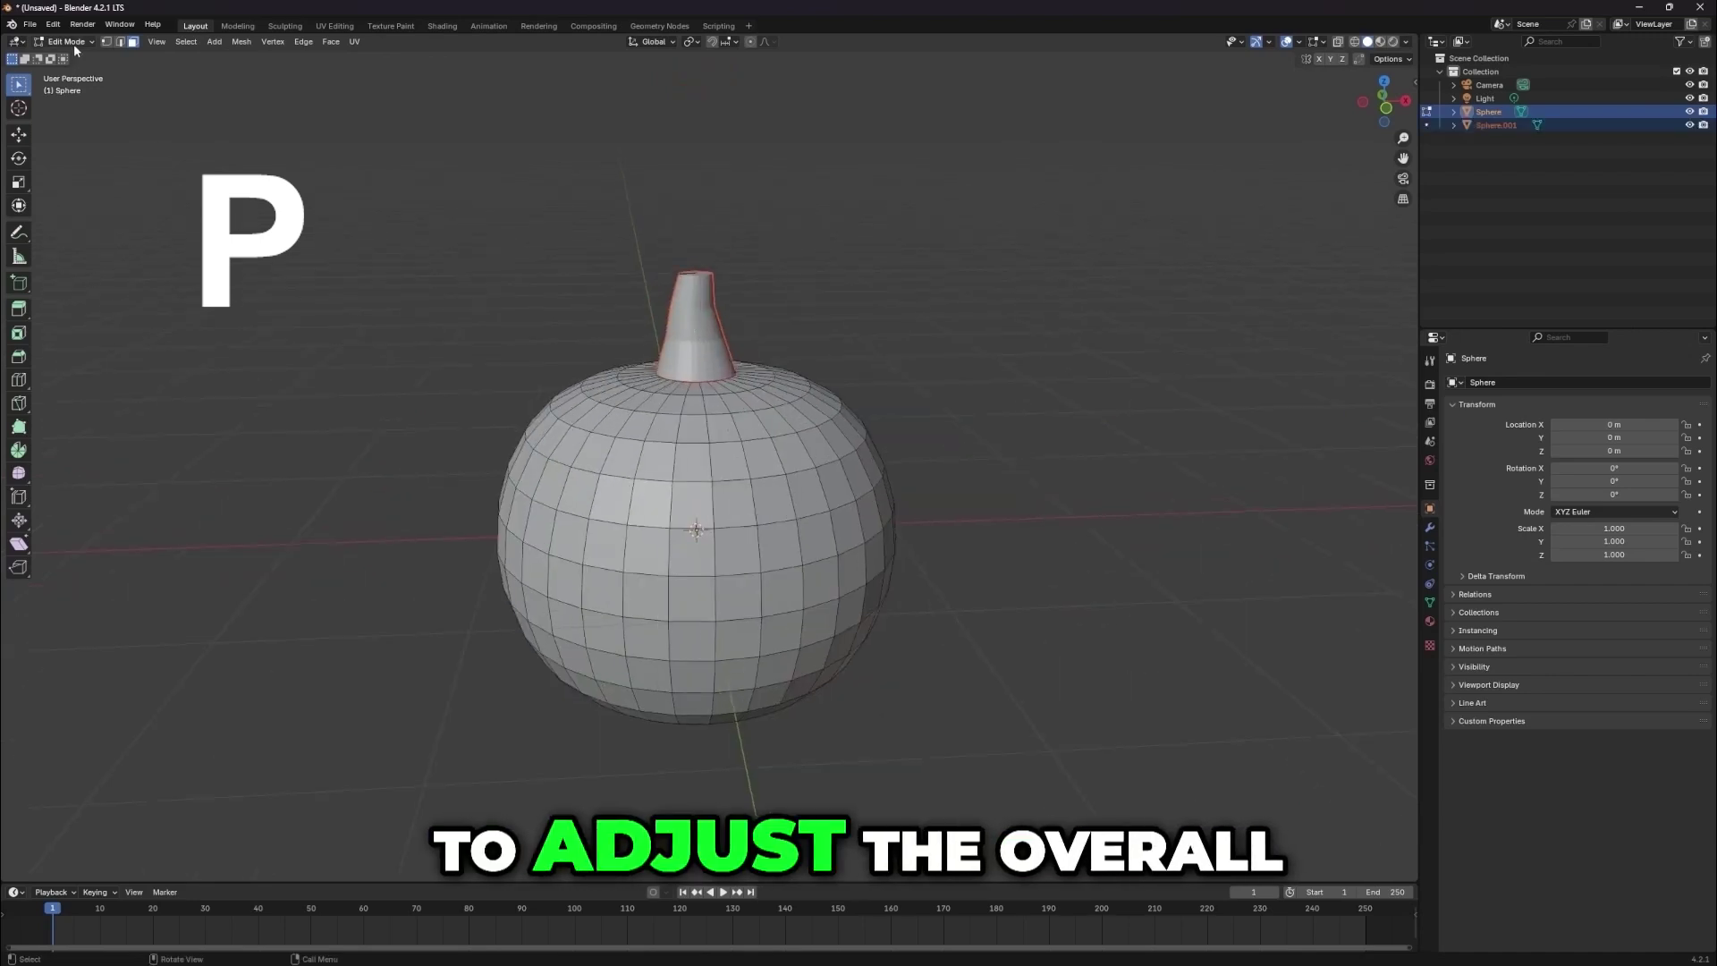
# - In Object Mode, shade the stem smooth and widen the pumpkin body by scaling it along the X axis
pyautogui.press('Tab')
pyautogui.rightClick(700, 354)
pyautogui.click(764, 604)
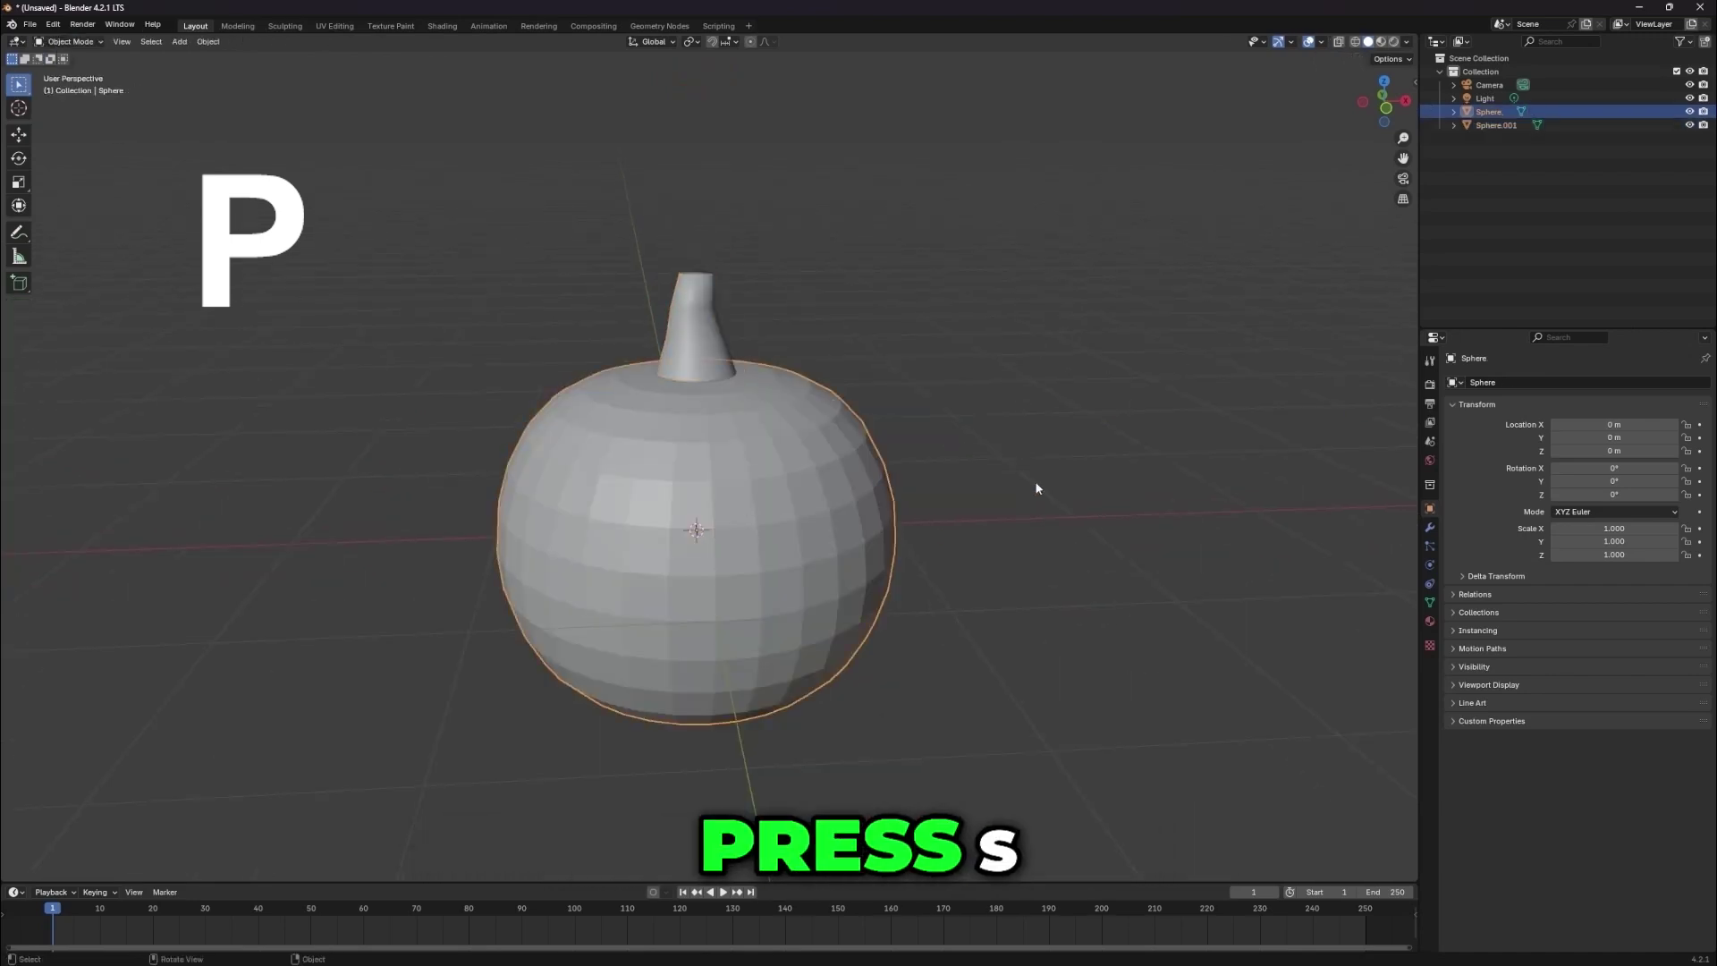
pyautogui.press('s')
pyautogui.press('KP_1')
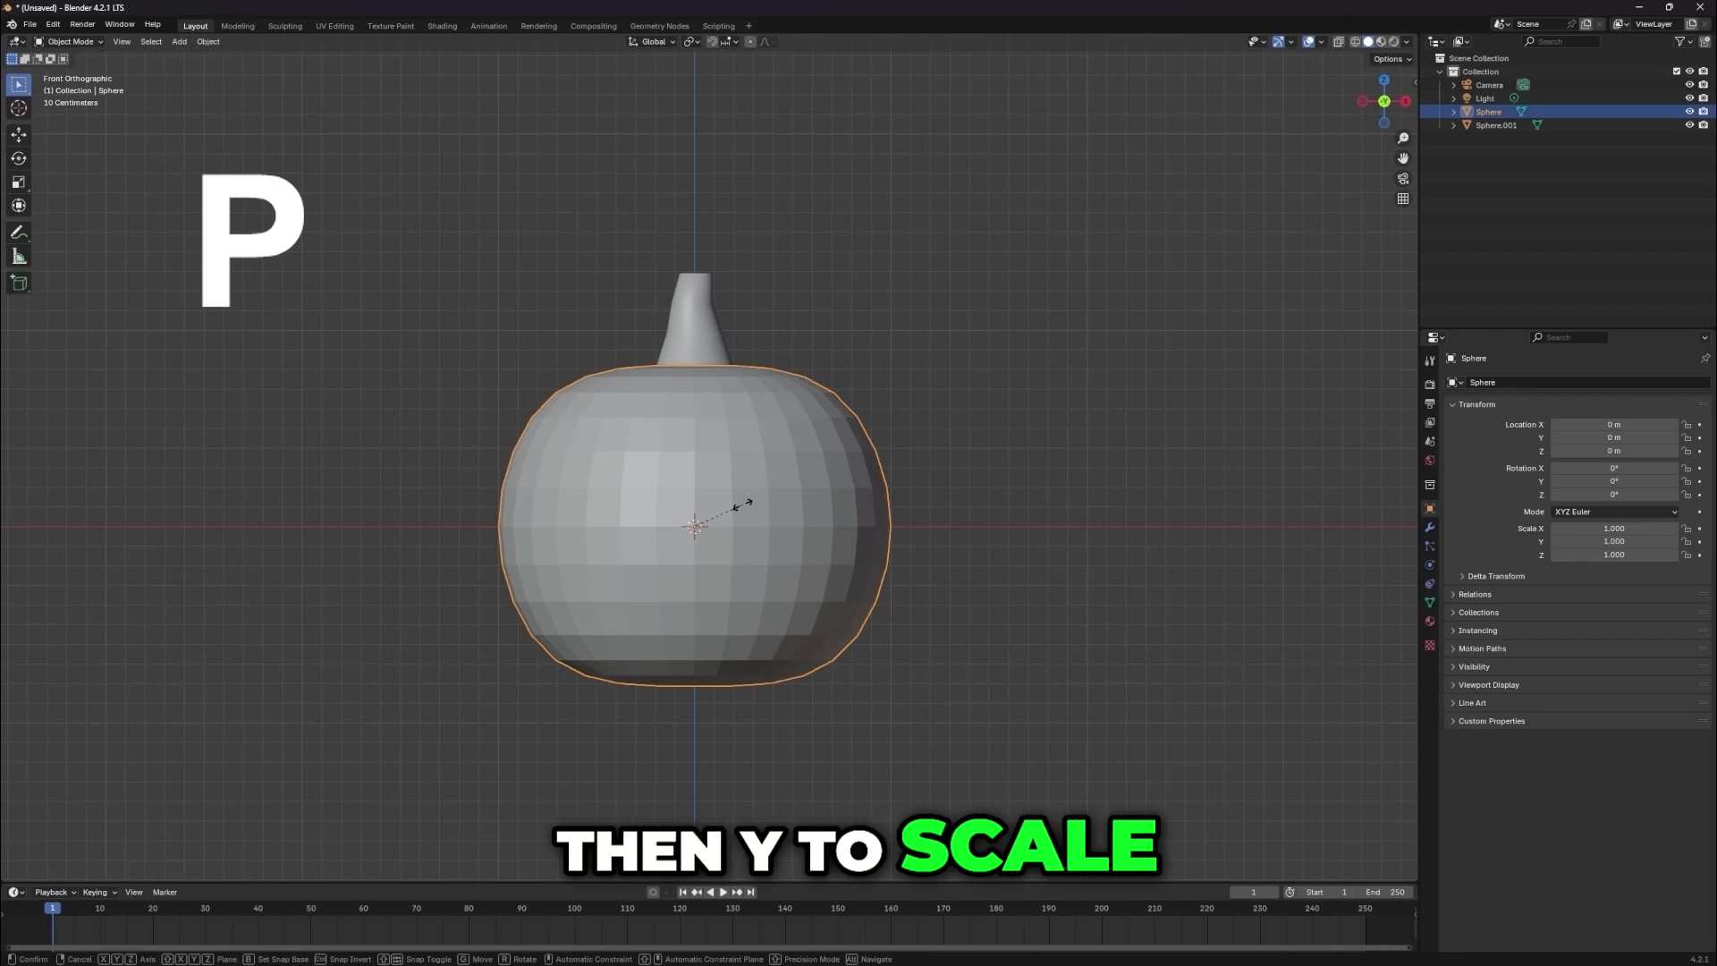
pyautogui.press('x')
pyautogui.click(762, 510)
pyautogui.moveTo(836, 501); pyautogui.dragTo(840, 563, button='middle')
pyautogui.scroll(1, 805, 483)
# - Scale the stem object up uniformly to 1.049 in Object Mode
pyautogui.click(720, 324)
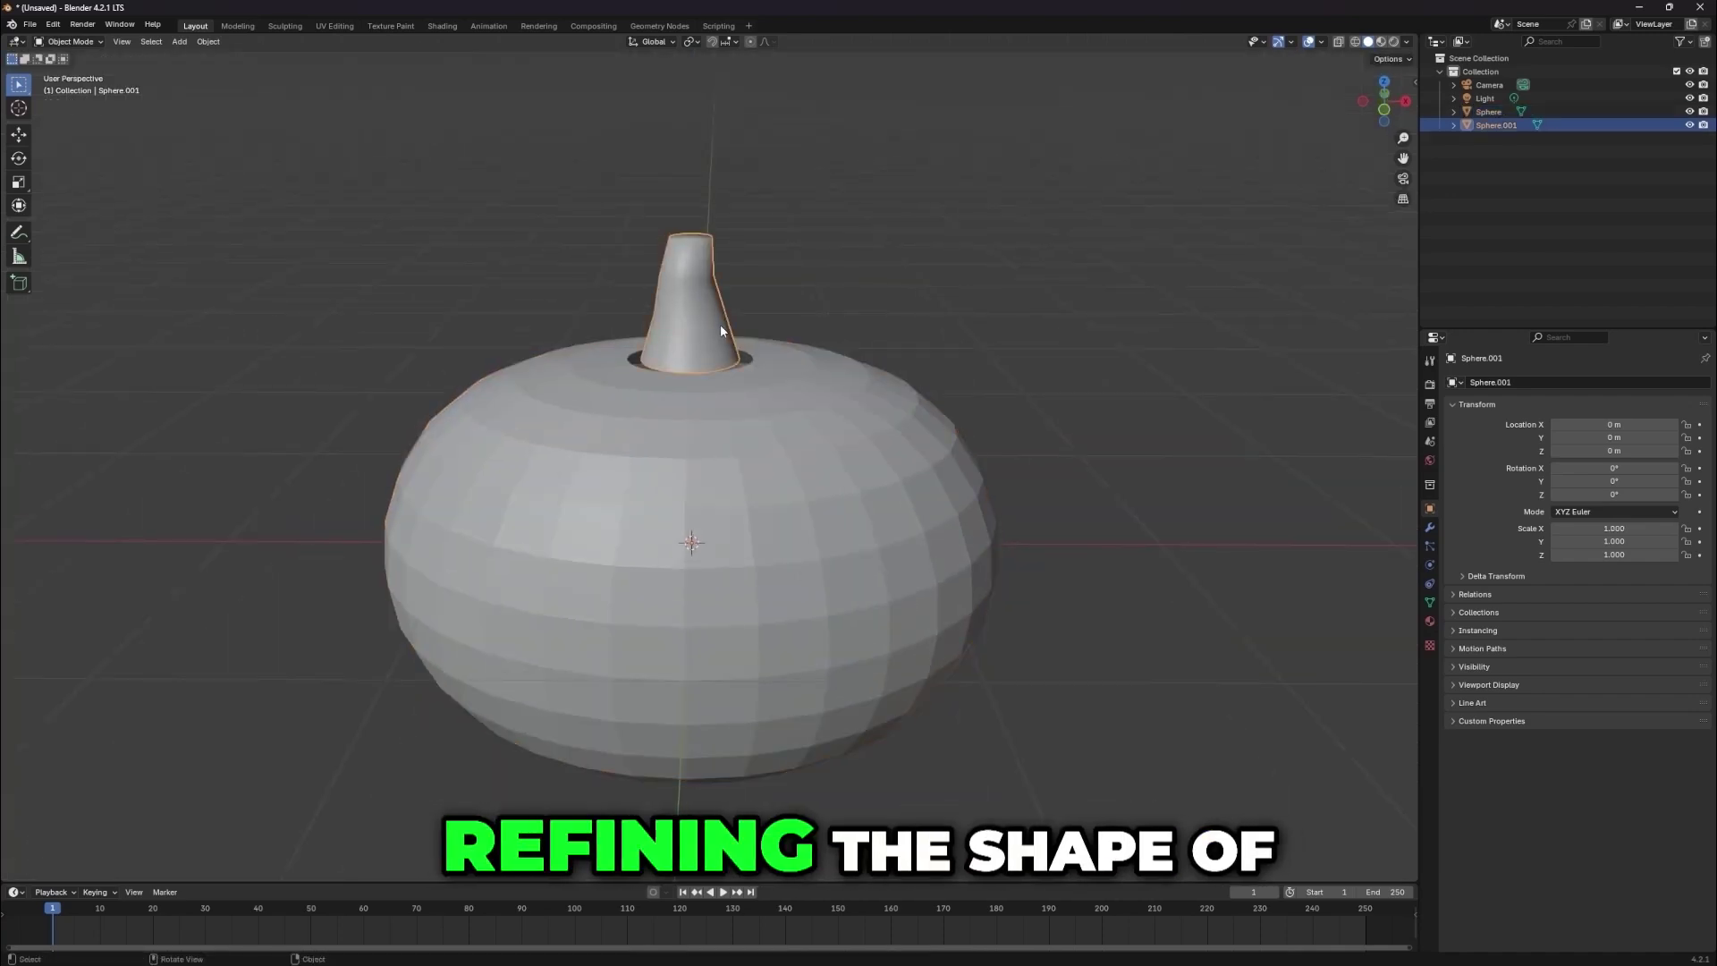
pyautogui.click(63, 42)
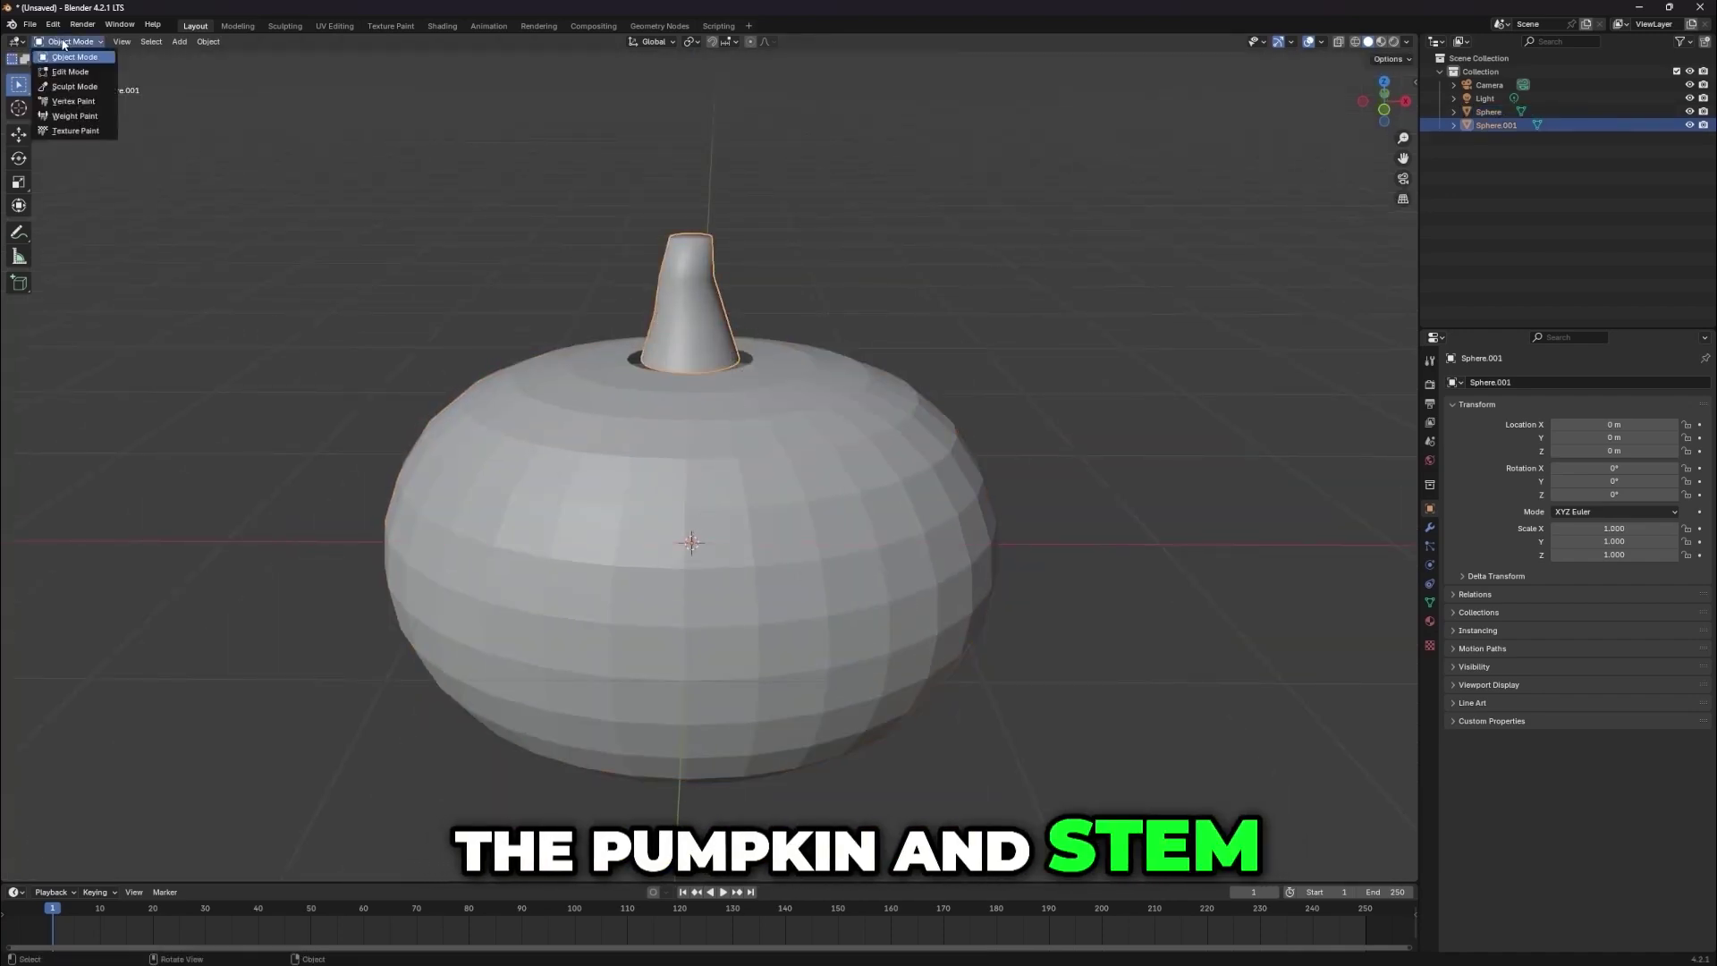
pyautogui.press('s')
pyautogui.click(913, 268)
# - In Edit Mode, select the stem's entire linked mesh and enlarge it slightly
pyautogui.click(51, 42)
pyautogui.click(70, 71)
pyautogui.press('l')
pyautogui.press('s')
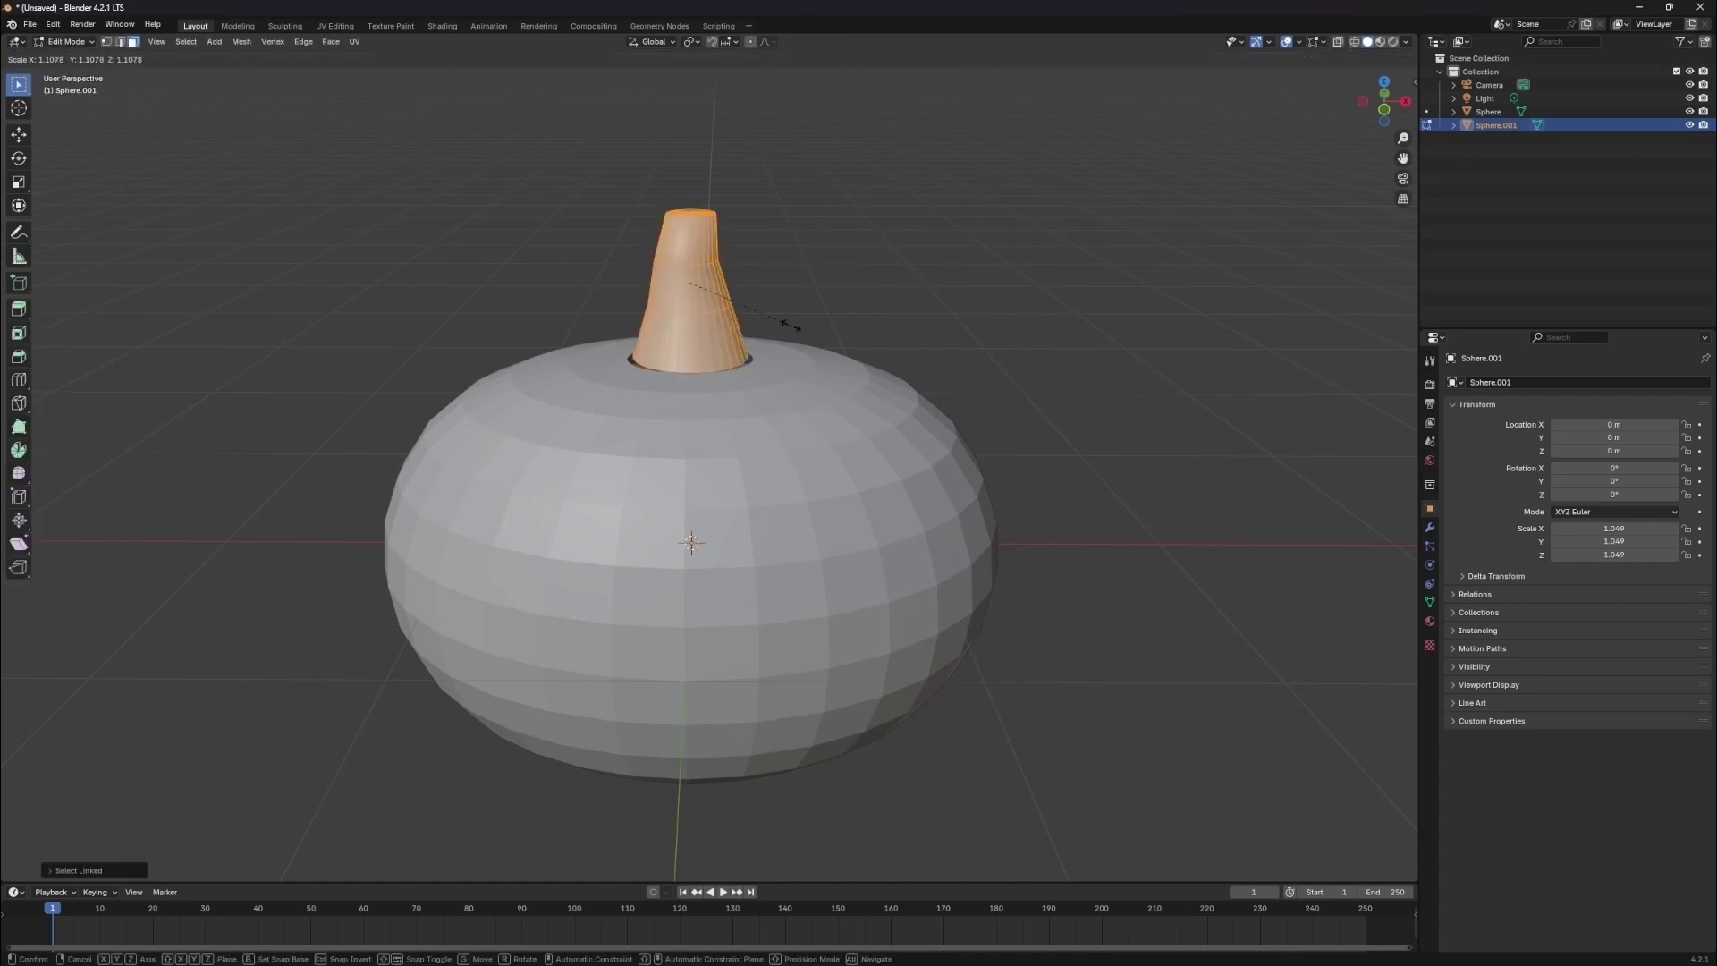
pyautogui.click(761, 351)
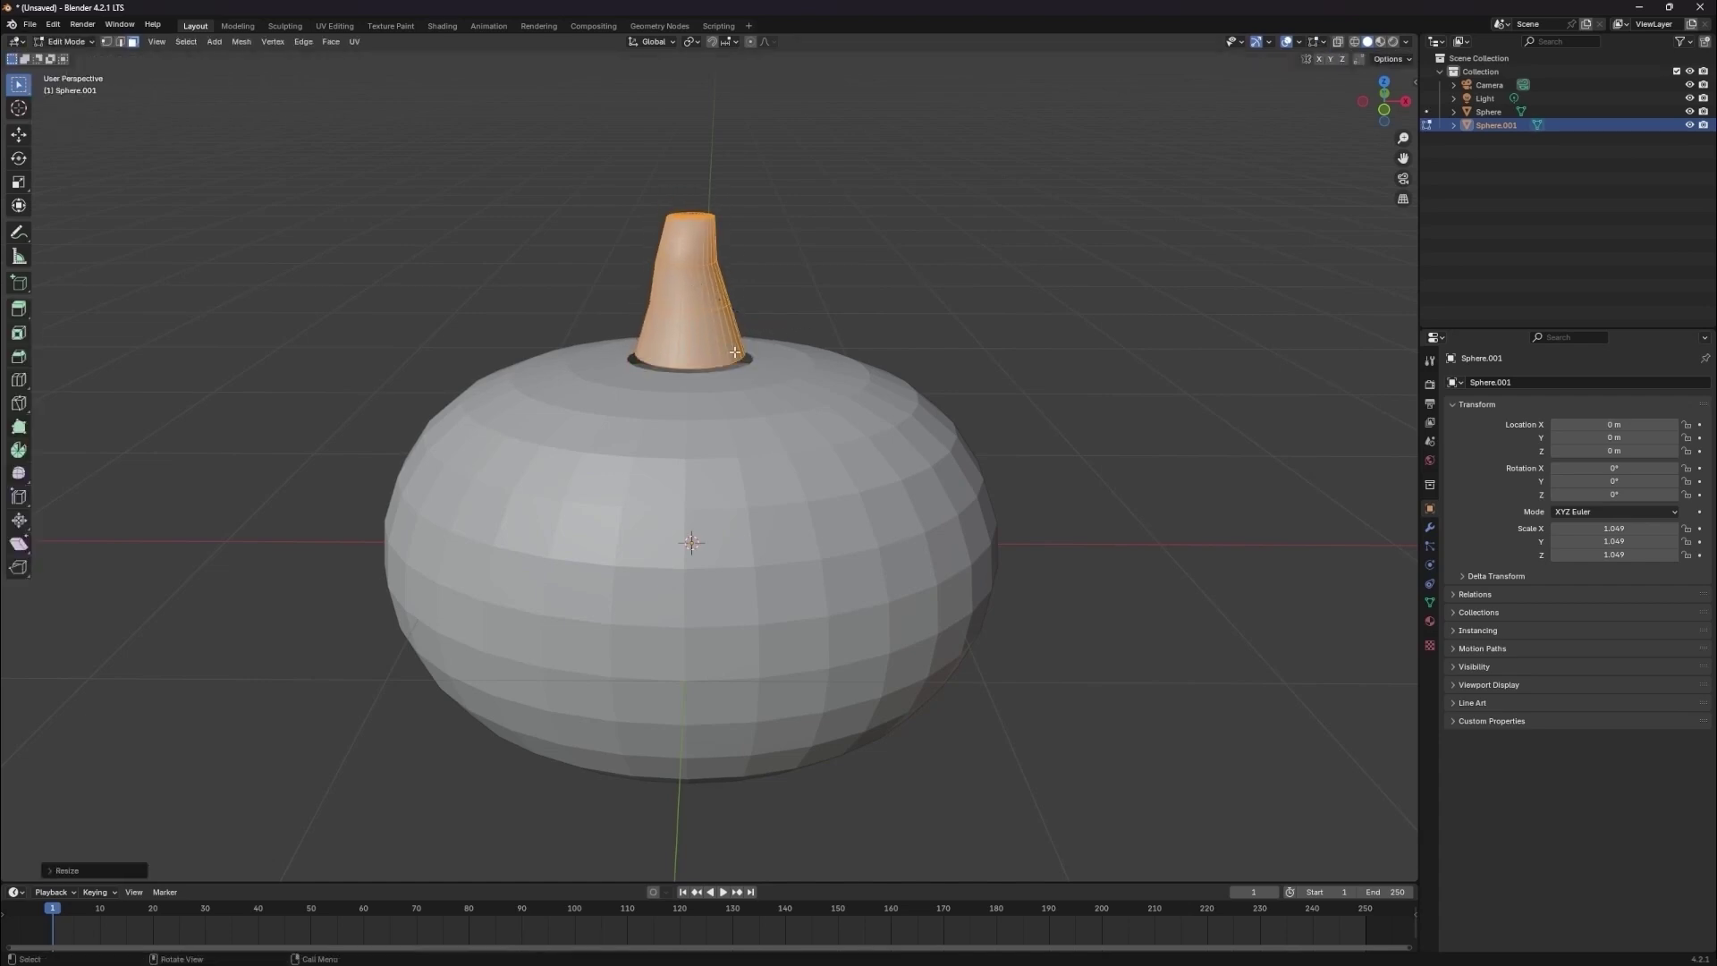
# - Adjust the stem mesh's height along Z and scale it horizontally, excluding Z, to fit the opening in the pumpkin
pyautogui.press('g')
pyautogui.press('z')
pyautogui.click(742, 368)
pyautogui.press('s')
pyautogui.hotkey('shift', 'z')
pyautogui.click(774, 371)
pyautogui.click(1080, 409)
pyautogui.scroll(-2, 1080, 409)
pyautogui.moveTo(1080, 409); pyautogui.dragTo(1061, 394, button='middle')
pyautogui.moveTo(1022, 468); pyautogui.dragTo(1019, 454, button='middle')
pyautogui.click(66, 41)
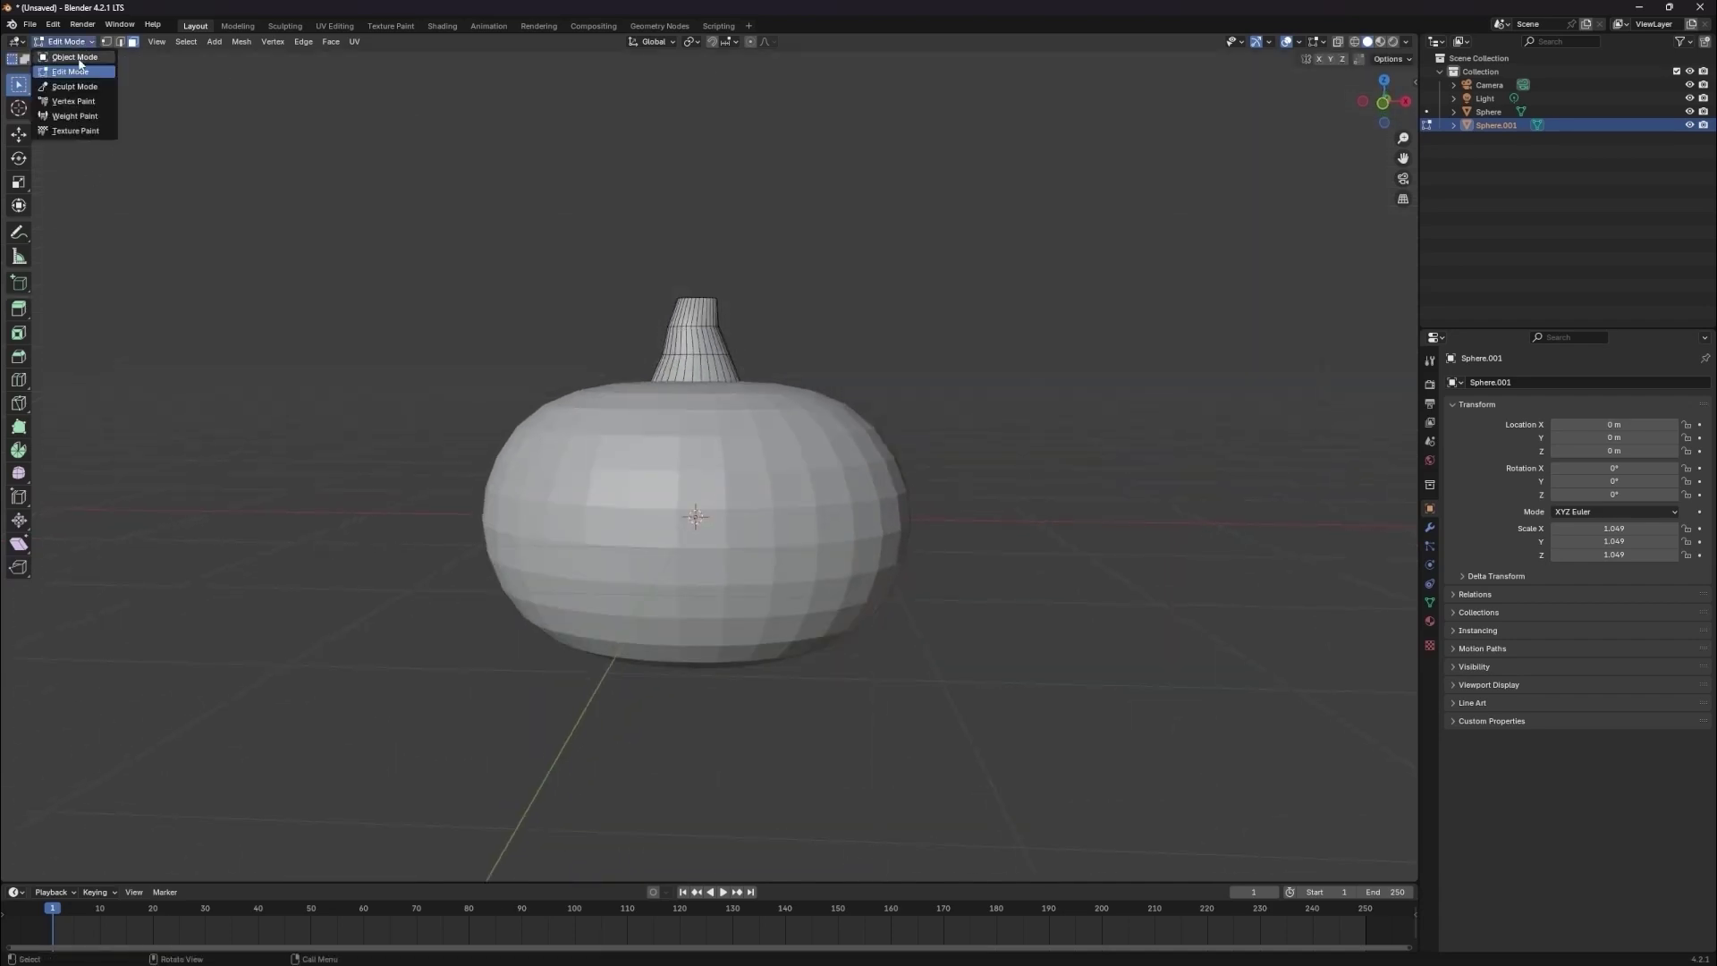
pyautogui.click(70, 86)
pyautogui.click(66, 41)
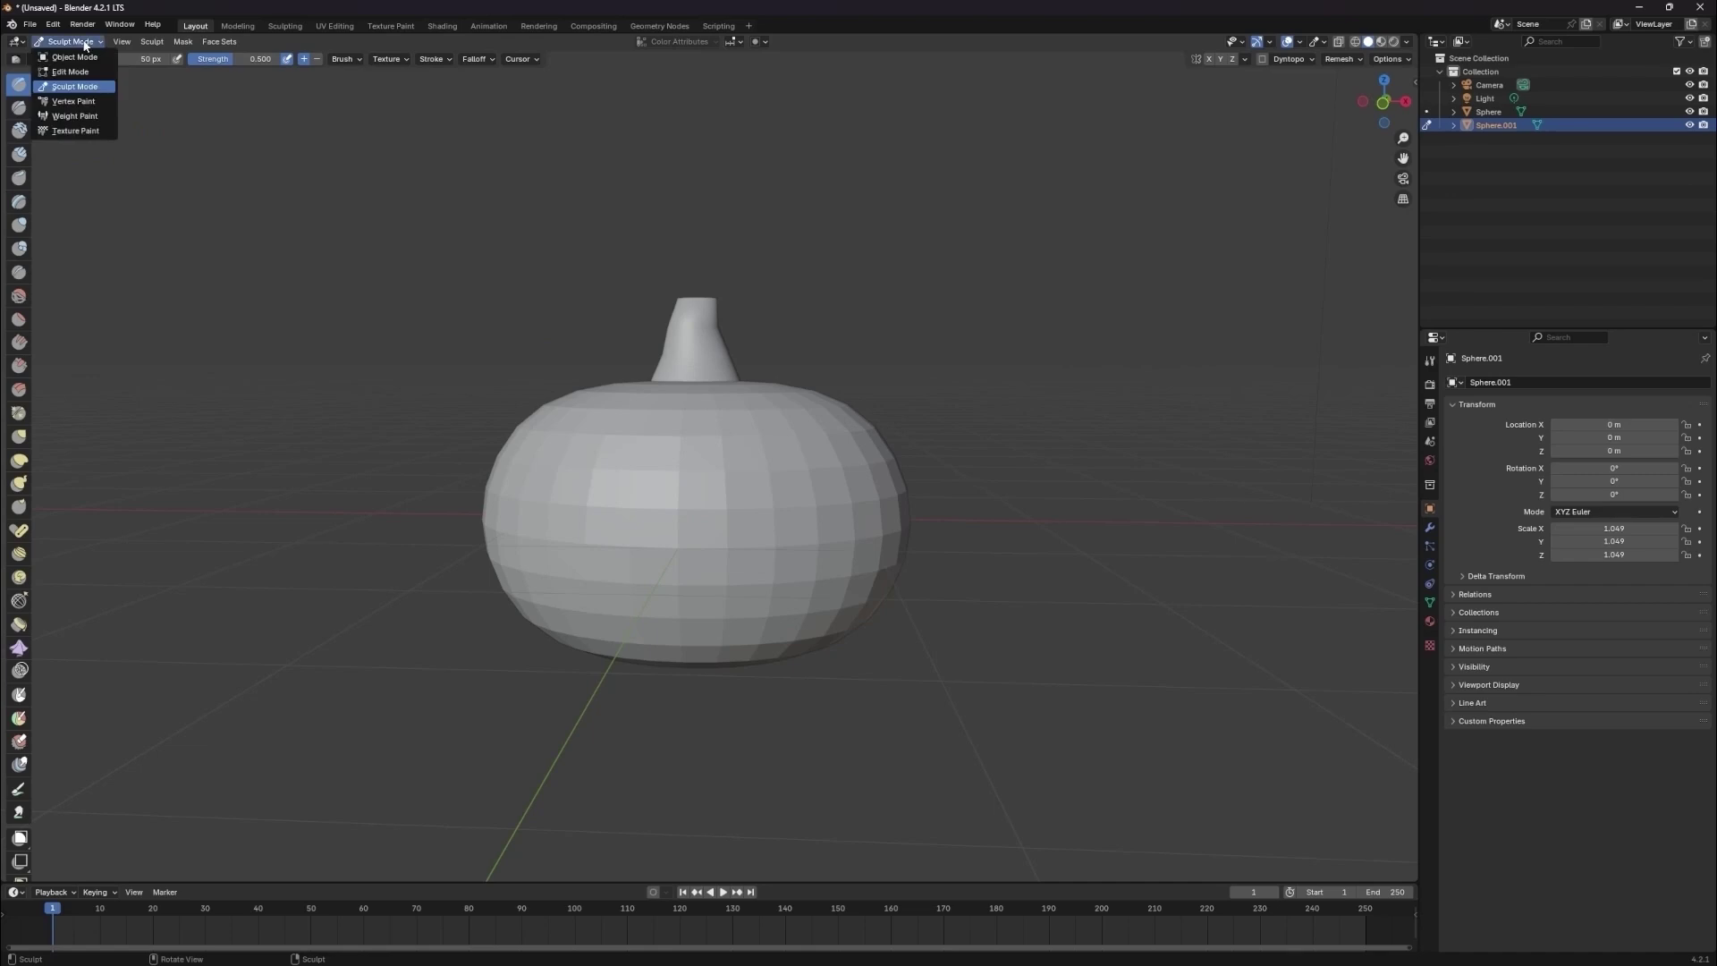
pyautogui.click(70, 72)
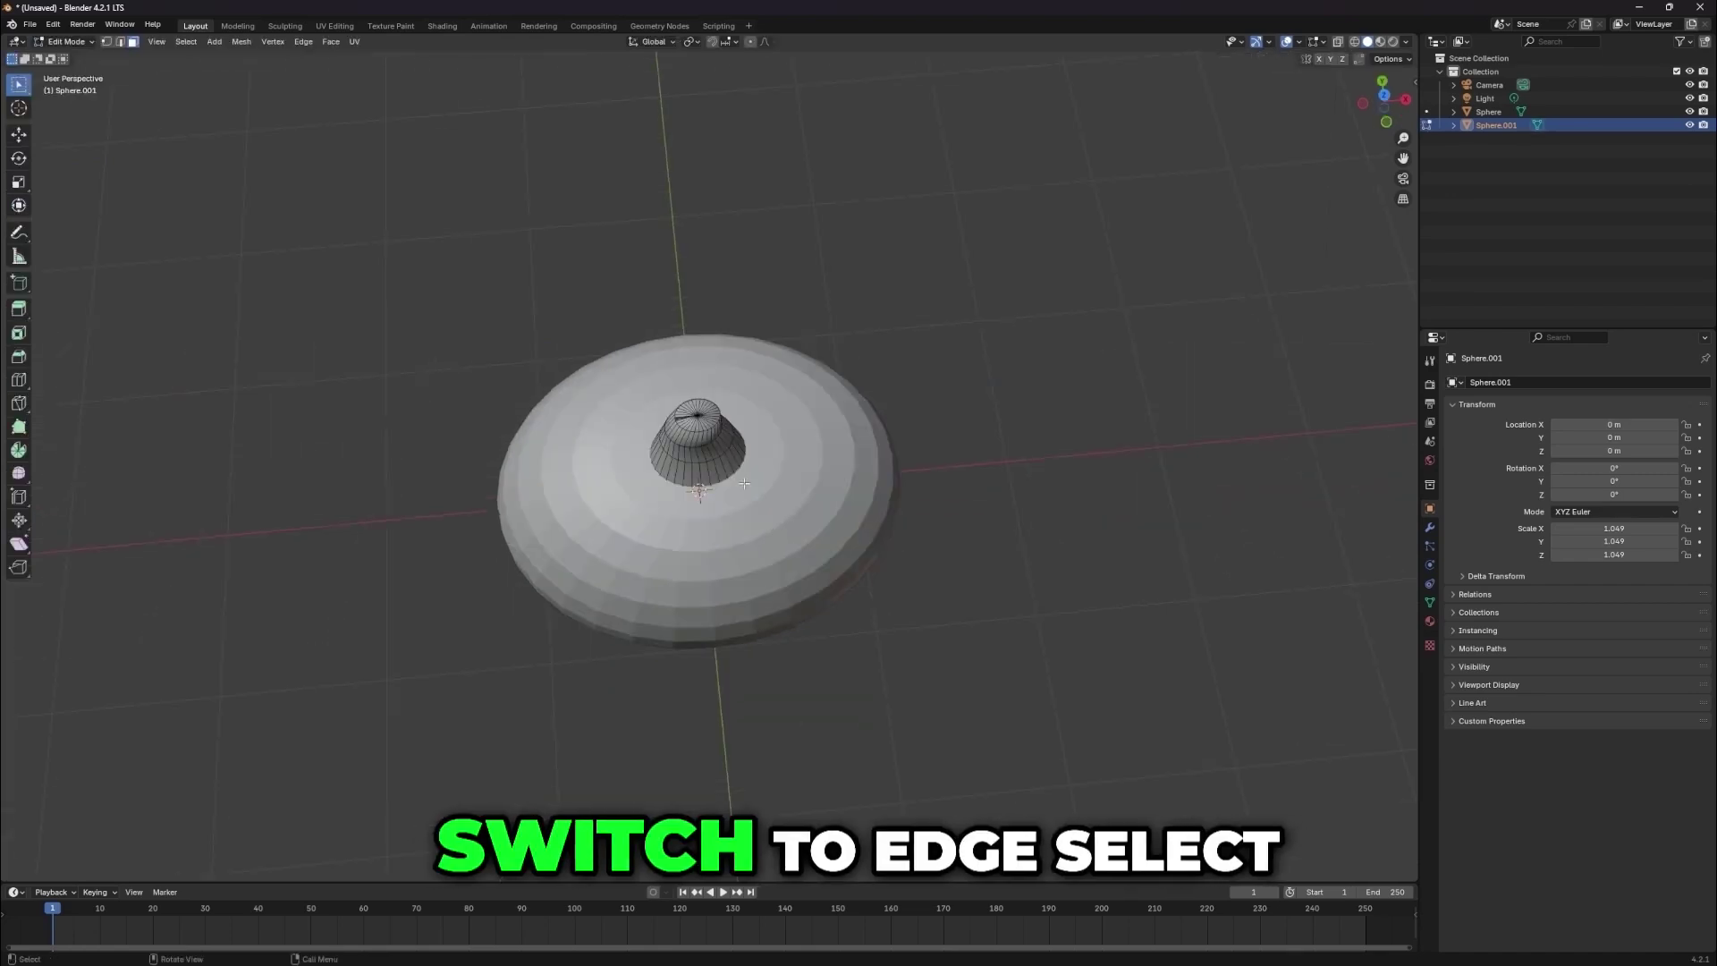
# - Switch from the stem to the pumpkin body in Edit Mode and use edge selection
pyautogui.press('Tab')
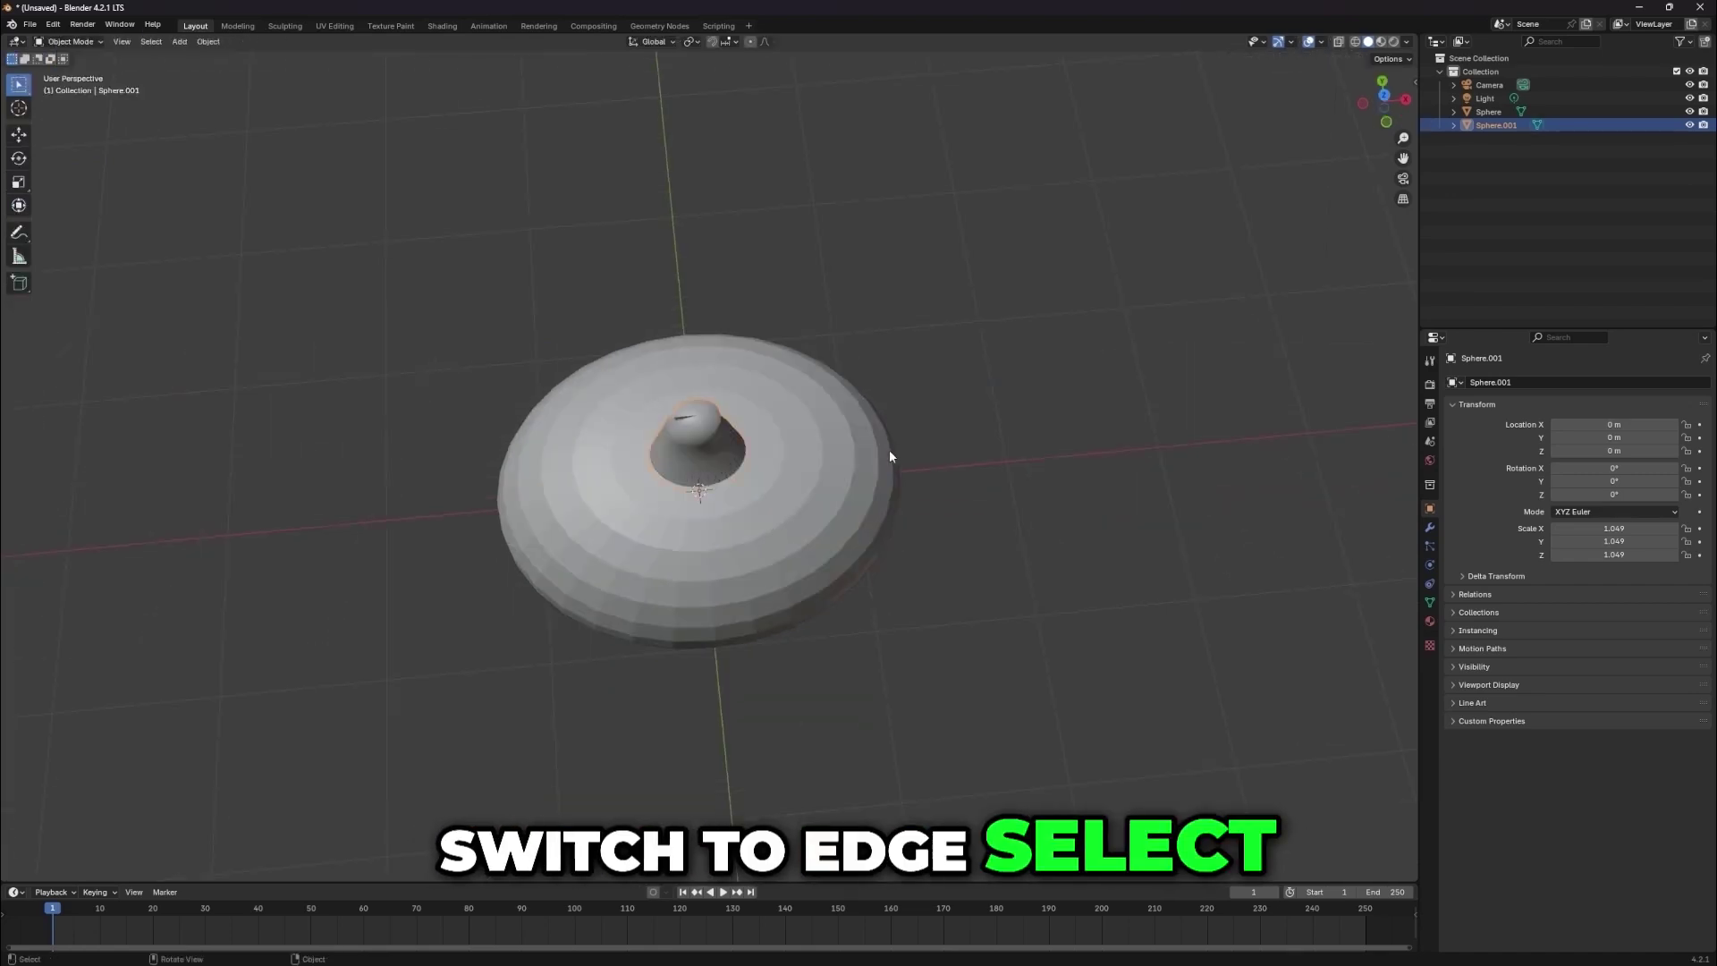
pyautogui.click(888, 451)
pyautogui.press('Tab')
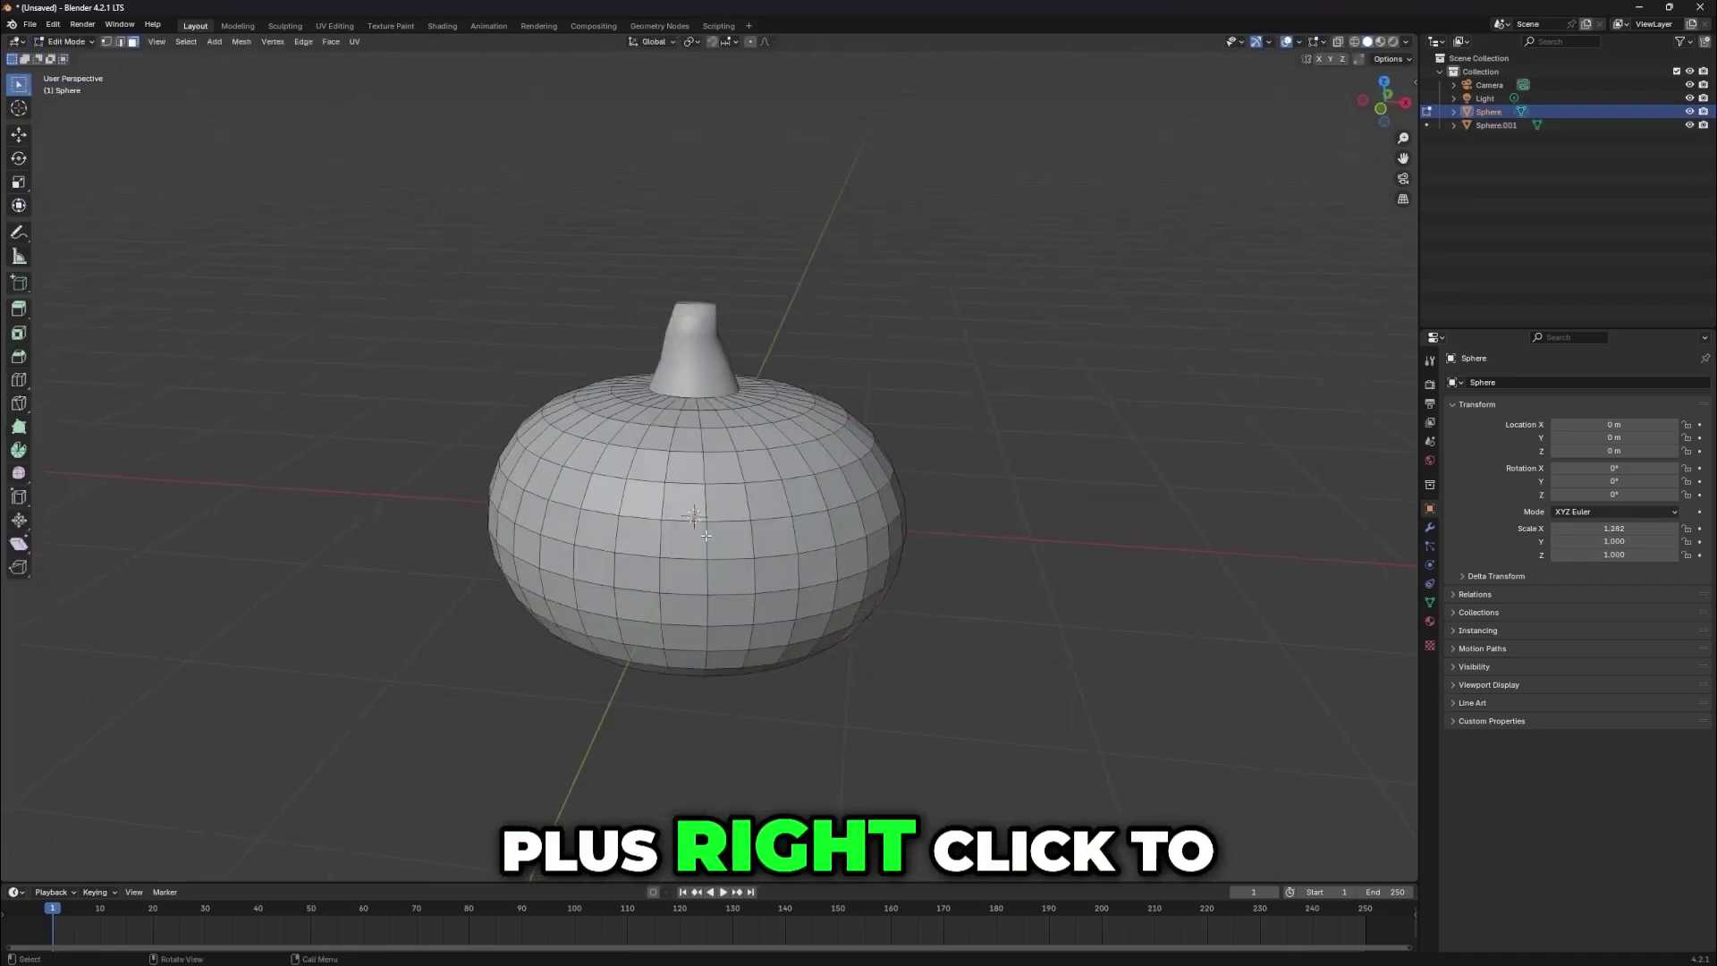
pyautogui.keyDown('alt'); pyautogui.click(683, 539); pyautogui.keyUp('alt')
pyautogui.click(119, 41)
pyautogui.hotkey('alt', 'a')
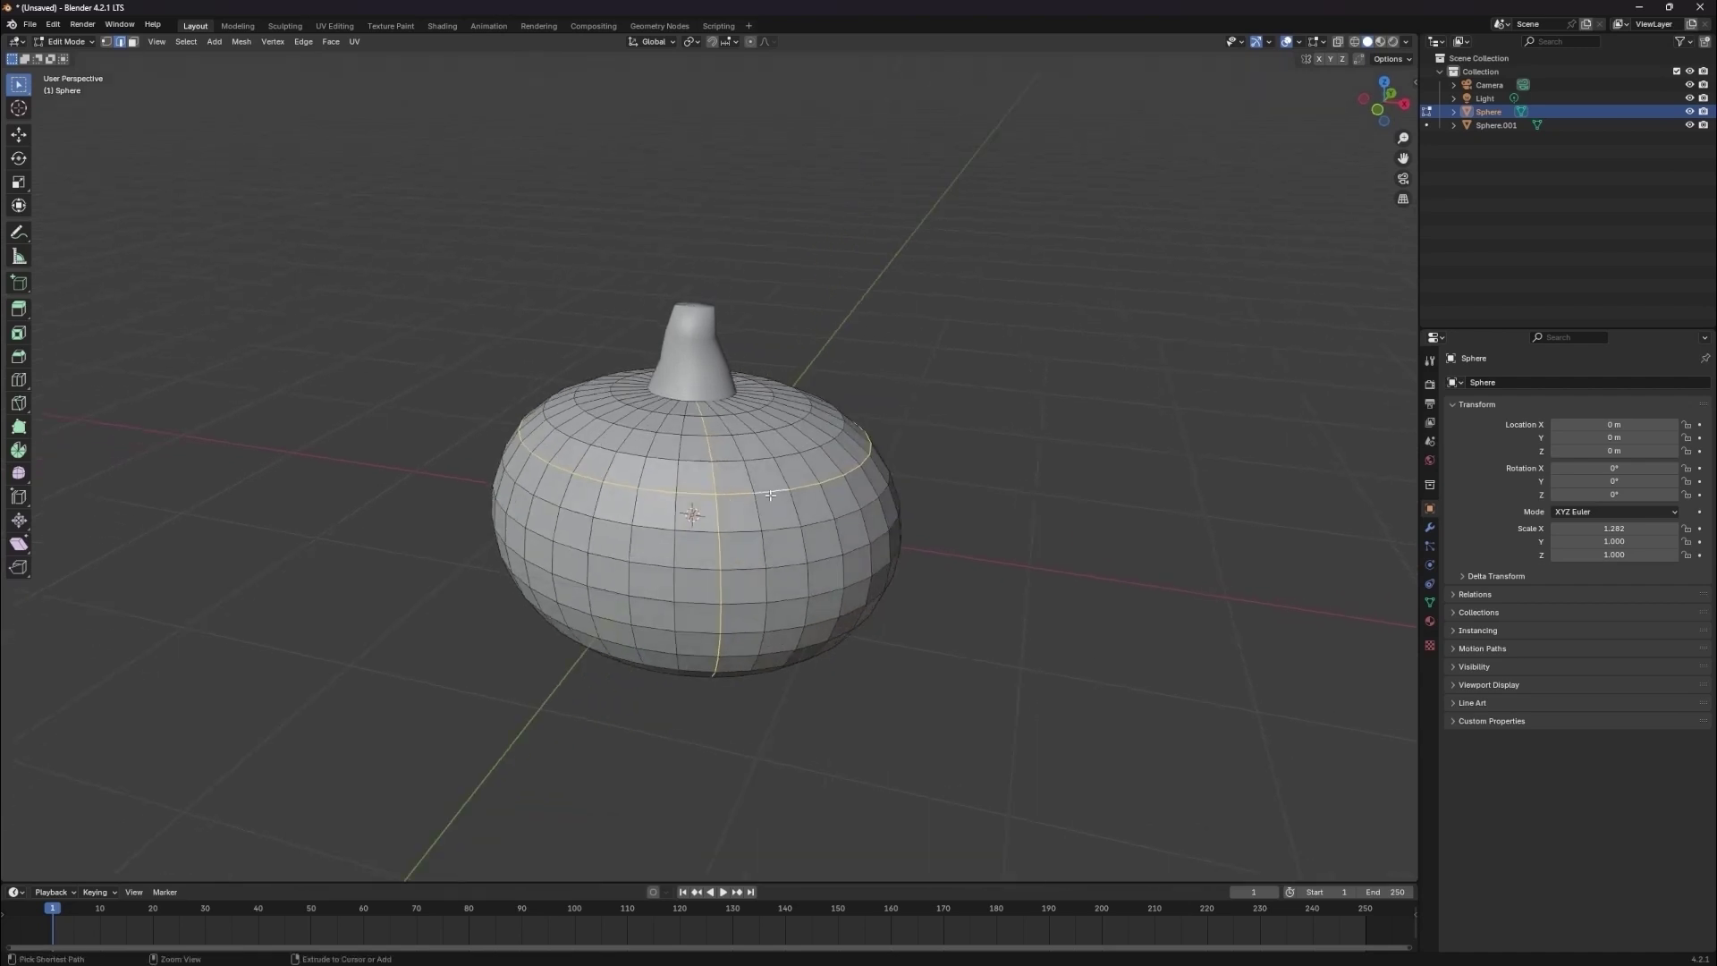
# - Select every other vertical edge loop around the body, scale them inward to about 0.94 and bevel them slightly
pyautogui.moveTo(771, 494); pyautogui.dragTo(689, 440, button='middle')
pyautogui.moveTo(847, 397); pyautogui.dragTo(605, 442, button='middle')
pyautogui.keyDown('alt'); pyautogui.keyDown('shift'); pyautogui.click(776, 497); pyautogui.keyUp('shift'); pyautogui.keyUp('alt')
pyautogui.keyDown('alt'); pyautogui.keyDown('shift'); pyautogui.click(808, 481); pyautogui.keyUp('shift'); pyautogui.keyUp('alt')
pyautogui.keyDown('alt'); pyautogui.keyDown('shift'); pyautogui.click(831, 454); pyautogui.keyUp('shift'); pyautogui.keyUp('alt')
pyautogui.moveTo(831, 454); pyautogui.dragTo(742, 416, button='middle')
pyautogui.moveTo(869, 515); pyautogui.dragTo(771, 472, button='middle')
pyautogui.press('s')
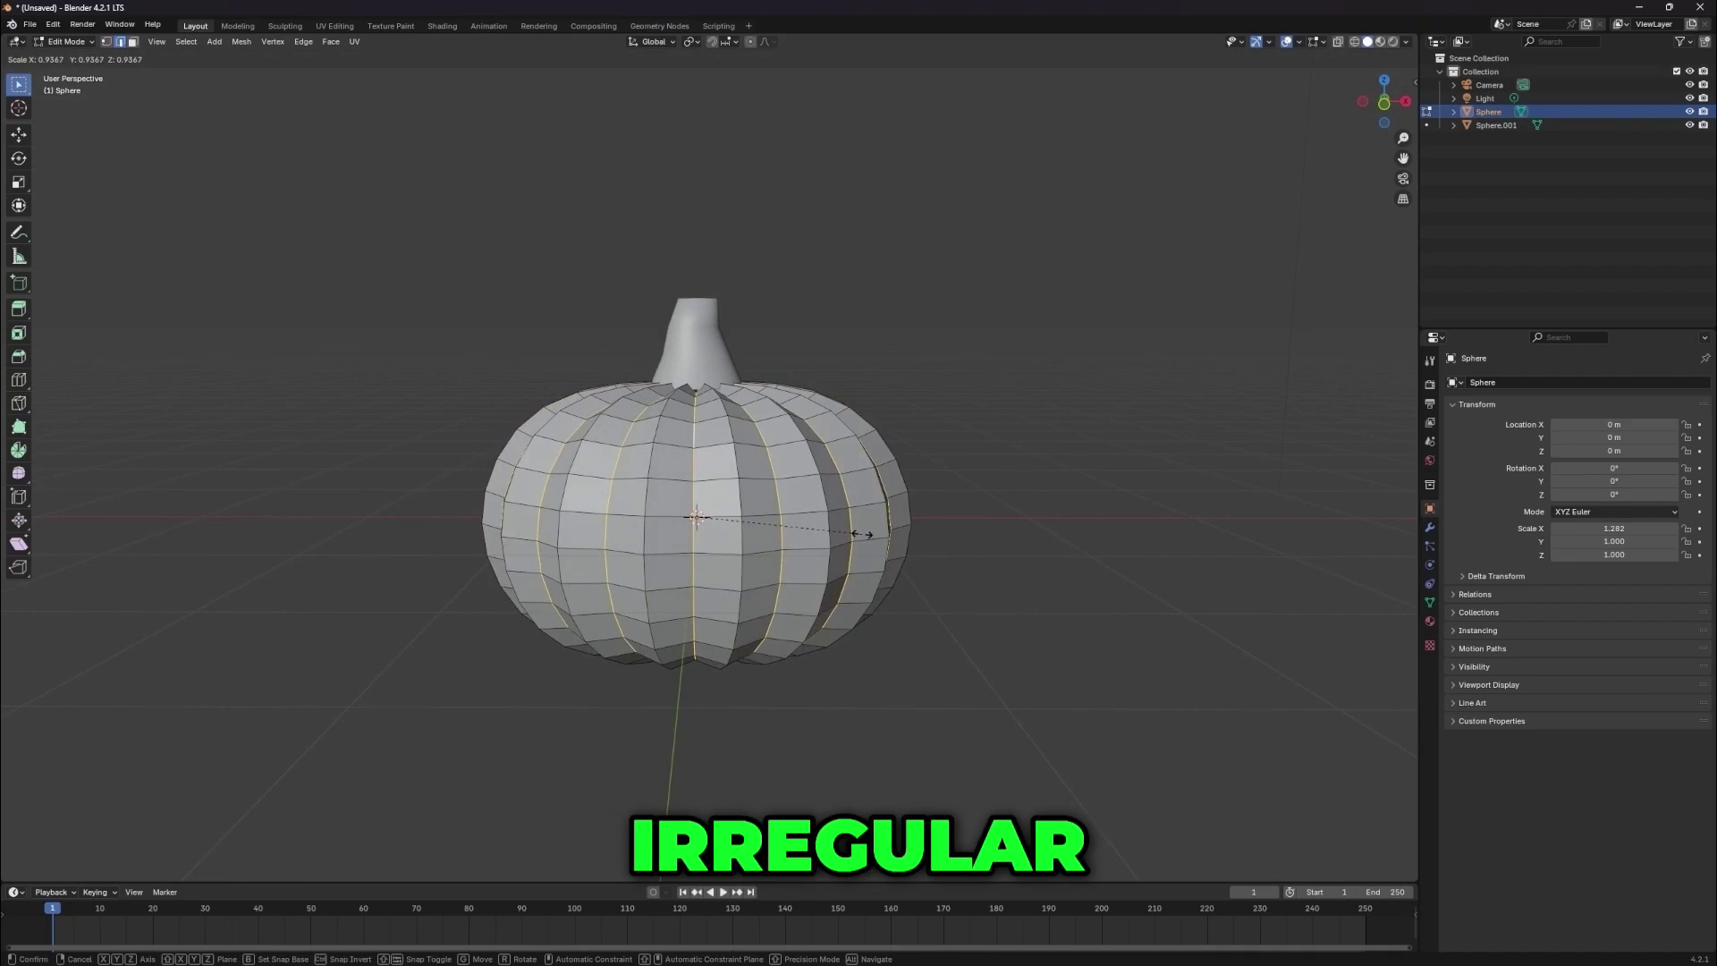
pyautogui.click(855, 545)
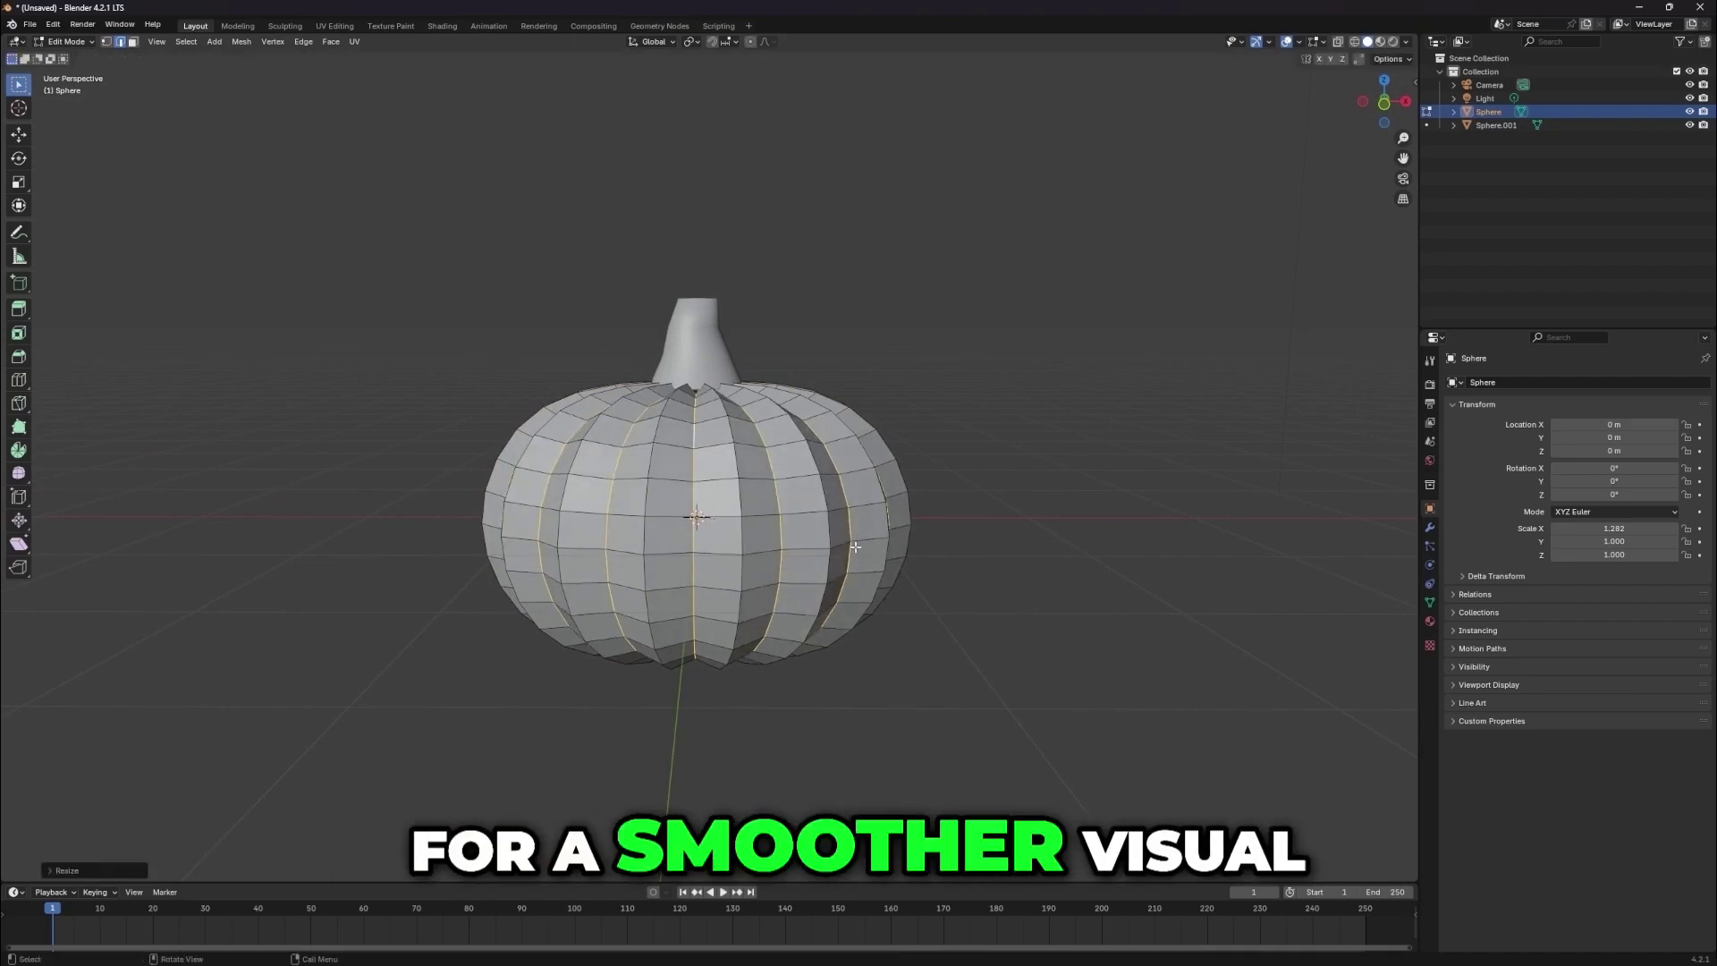
pyautogui.hotkey('ctrl', 'b')
pyautogui.moveTo(1004, 613); pyautogui.dragTo(927, 551, button='middle')
# - Try smooth shading on the ribbed pumpkin body in Object Mode and undo it
pyautogui.click(70, 42)
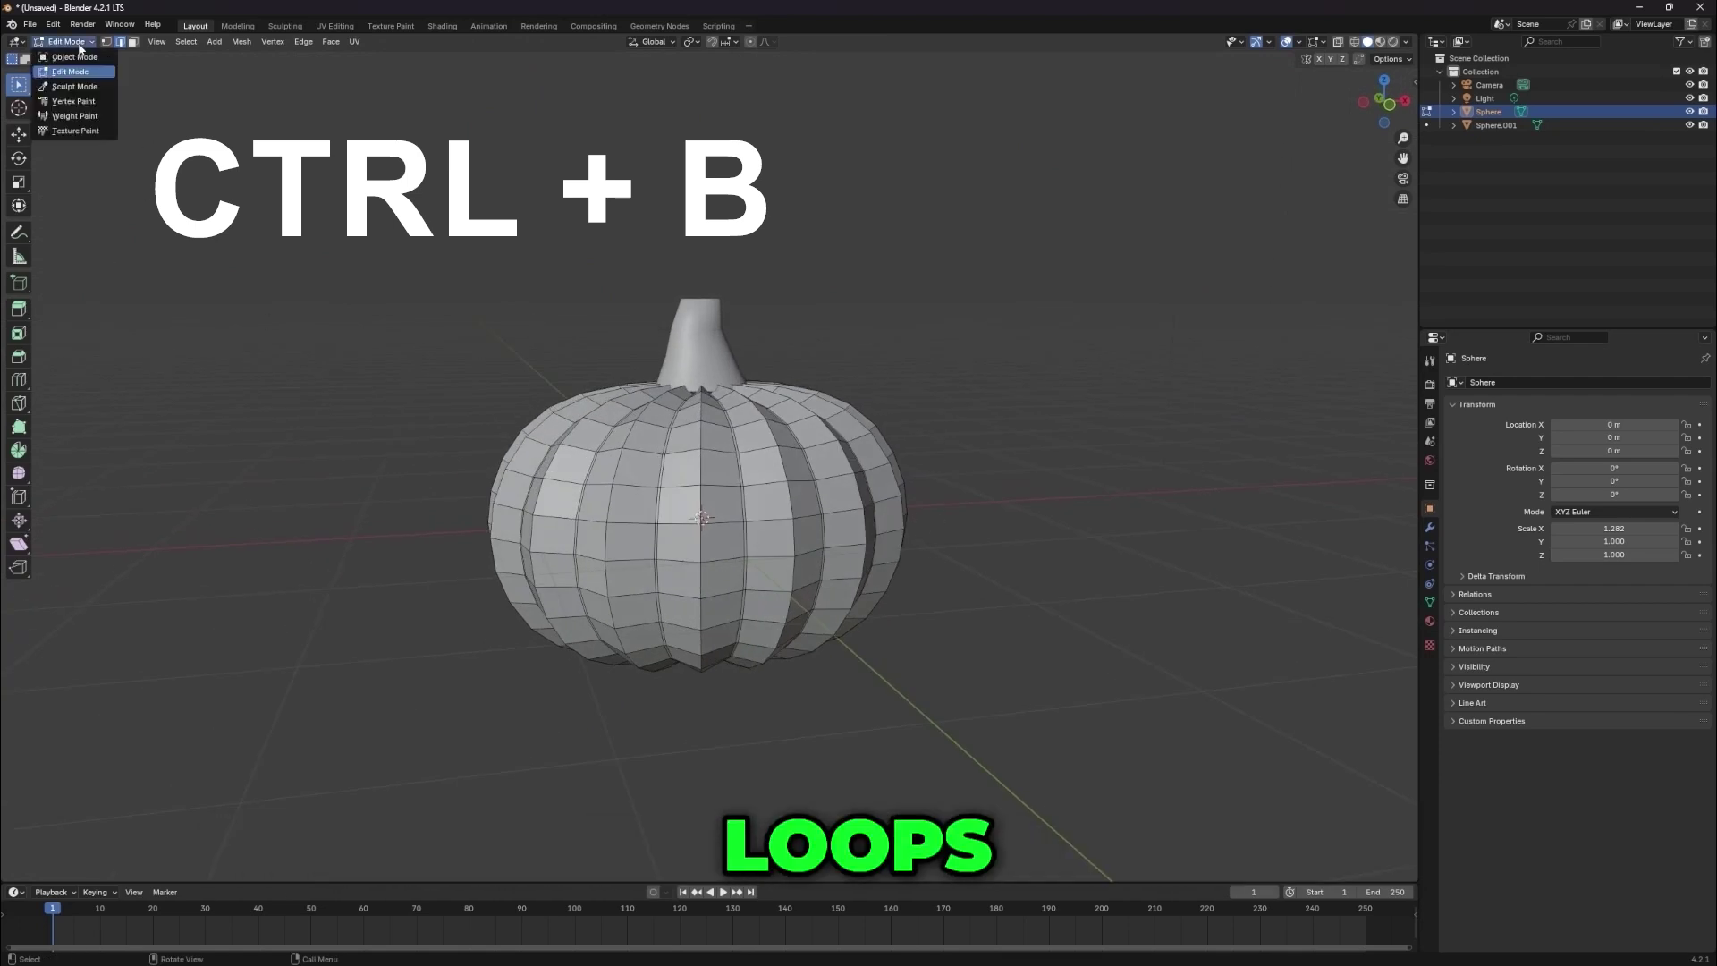
pyautogui.click(76, 58)
pyautogui.rightClick(799, 462)
pyautogui.click(795, 465)
pyautogui.moveTo(794, 471)
pyautogui.mouseDown(button='middle')
pyautogui.moveTo(793, 536)
pyautogui.moveTo(772, 448)
pyautogui.moveTo(804, 492)
pyautogui.mouseUp(button='middle')
pyautogui.hotkey('ctrl', 'z')
pyautogui.scroll(1, 777, 451)
# - In Sculpt Mode, set the brush radius to 147 px and smooth the body's ridges around the stem base
pyautogui.click(73, 42)
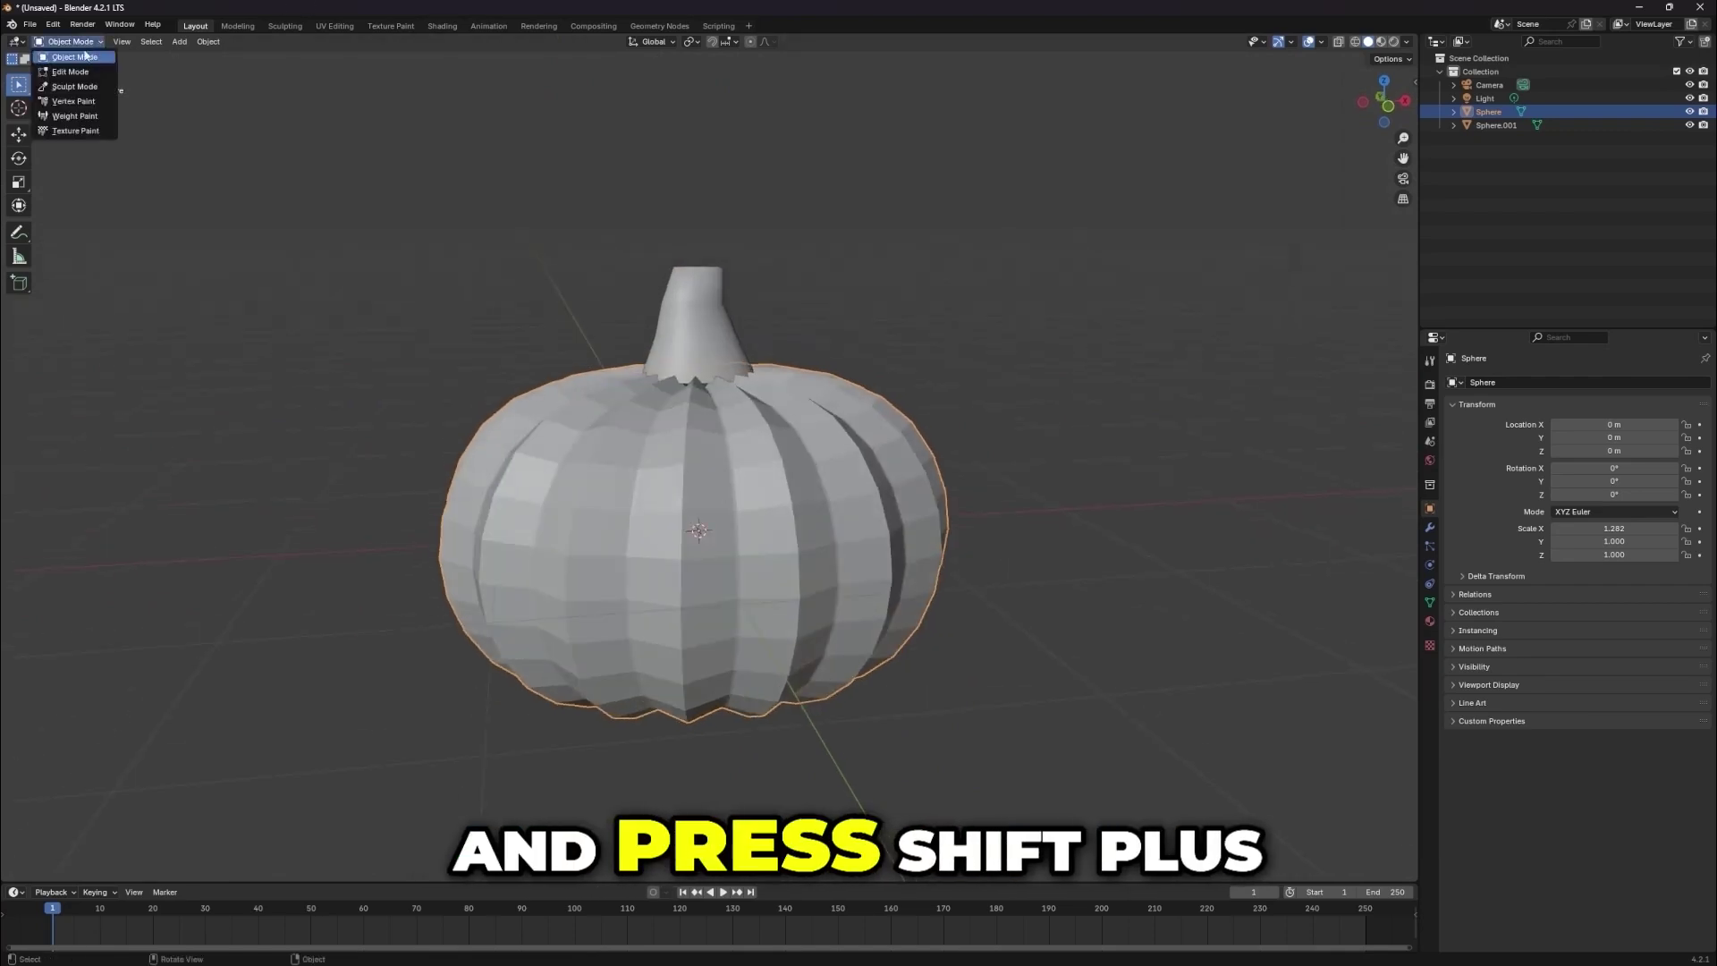
pyautogui.click(79, 87)
pyautogui.scroll(1, 861, 320)
pyautogui.moveTo(123, 60); pyautogui.dragTo(141, 60)
pyautogui.moveTo(729, 340); pyautogui.dragTo(734, 455, button='middle')
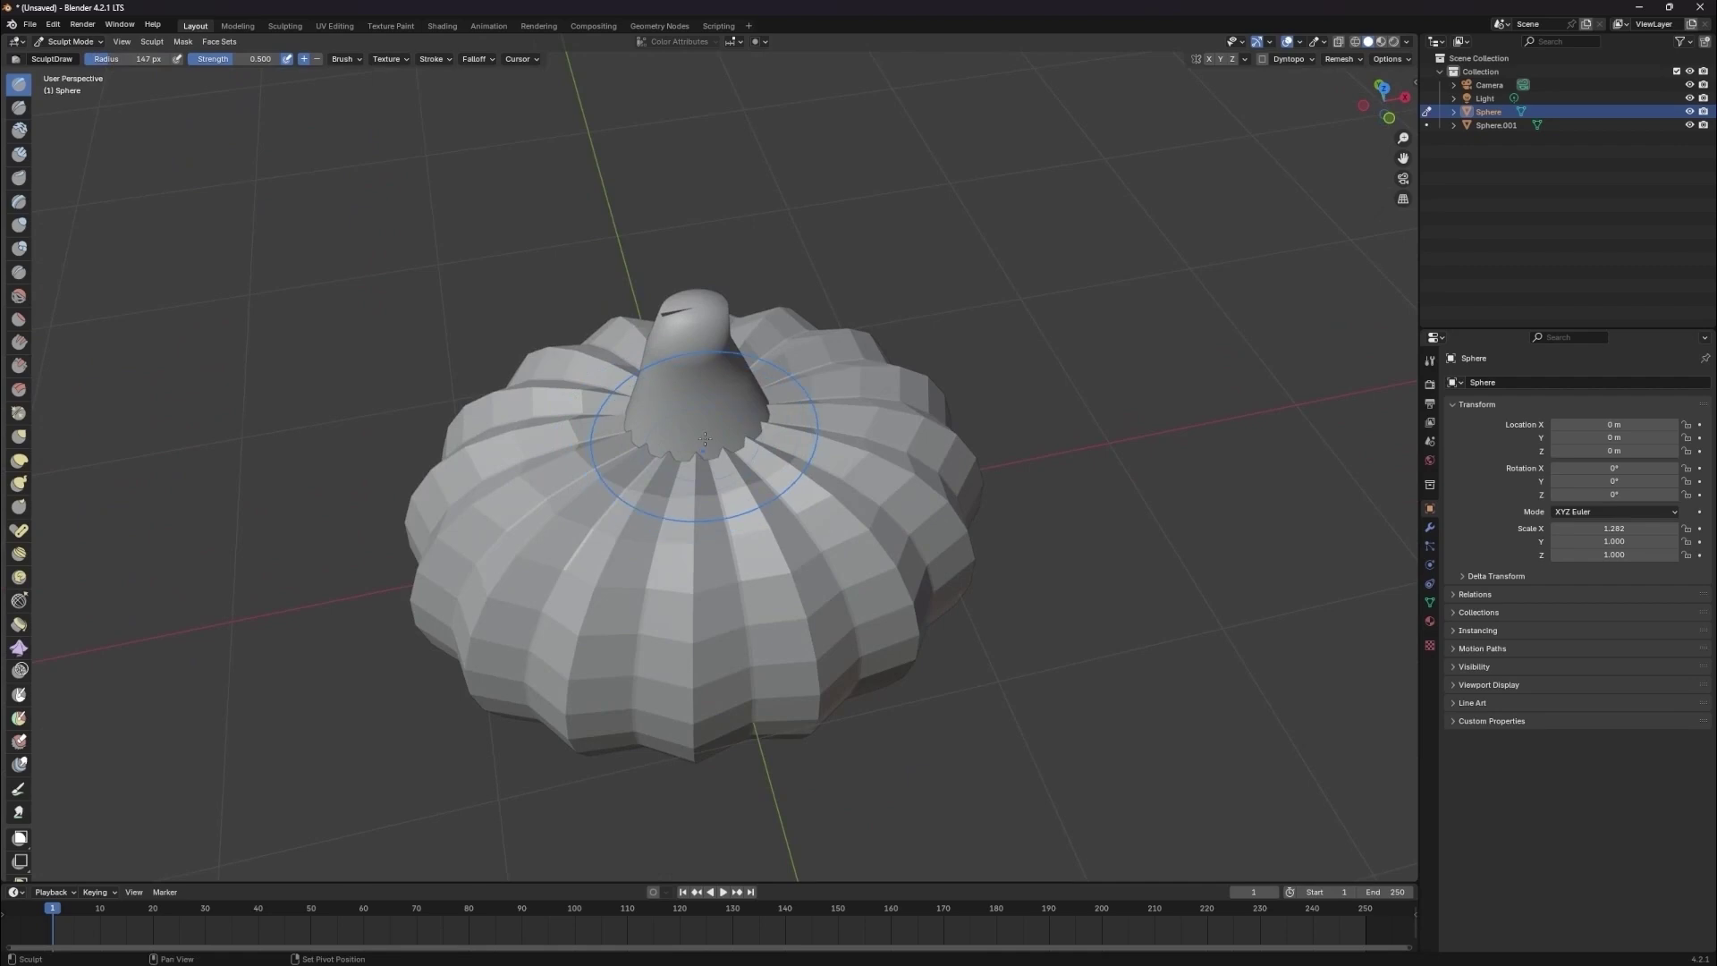
pyautogui.hotkey('ctrl', 'z')
pyautogui.moveTo(728, 446)
pyautogui.mouseDown(button='middle')
pyautogui.moveTo(706, 483)
pyautogui.moveTo(691, 416)
pyautogui.moveTo(670, 458)
pyautogui.mouseUp(button='middle')
pyautogui.moveTo(643, 449)
pyautogui.keyDown('shift'); pyautogui.mouseDown()
pyautogui.moveTo(658, 411)
pyautogui.moveTo(713, 402)
pyautogui.moveTo(734, 474)
pyautogui.moveTo(674, 501)
pyautogui.mouseUp(); pyautogui.keyUp('shift')
pyautogui.moveTo(673, 501); pyautogui.dragTo(771, 631, button='middle')
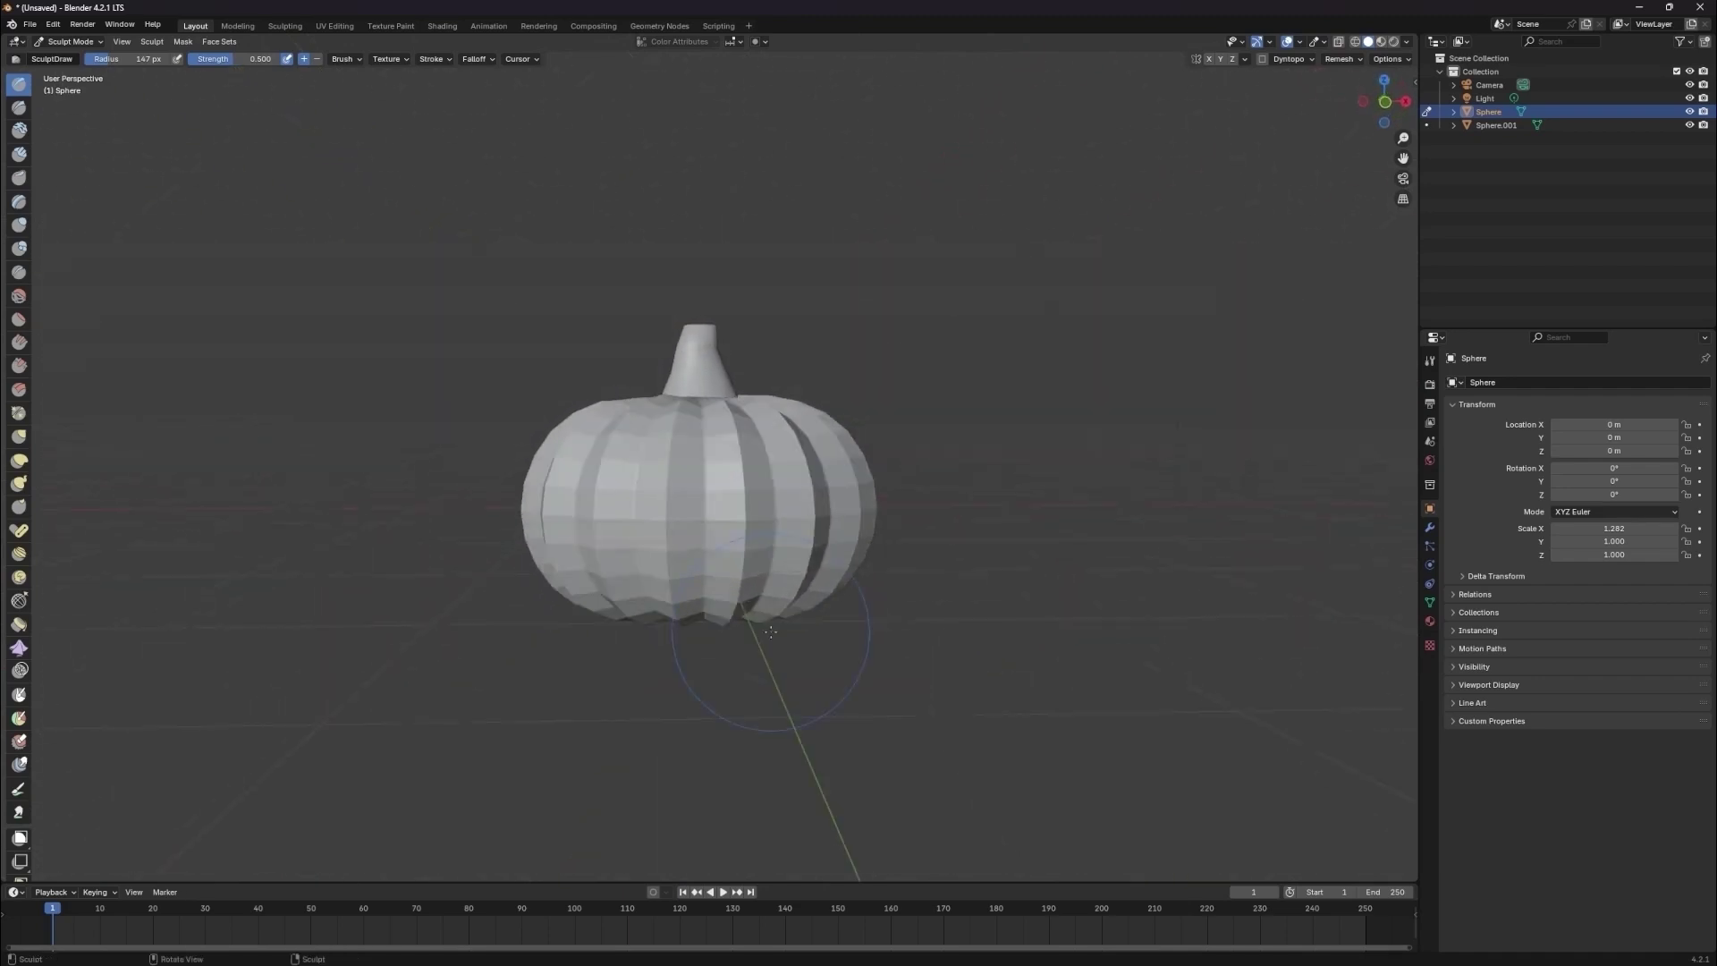
# - In Object Mode, scale the pumpkin body along the Y axis to 1.178
pyautogui.press('KP_1')
pyautogui.scroll(2, 672, 583)
pyautogui.moveTo(390, 349); pyautogui.dragTo(532, 355, button='middle')
pyautogui.click(102, 45)
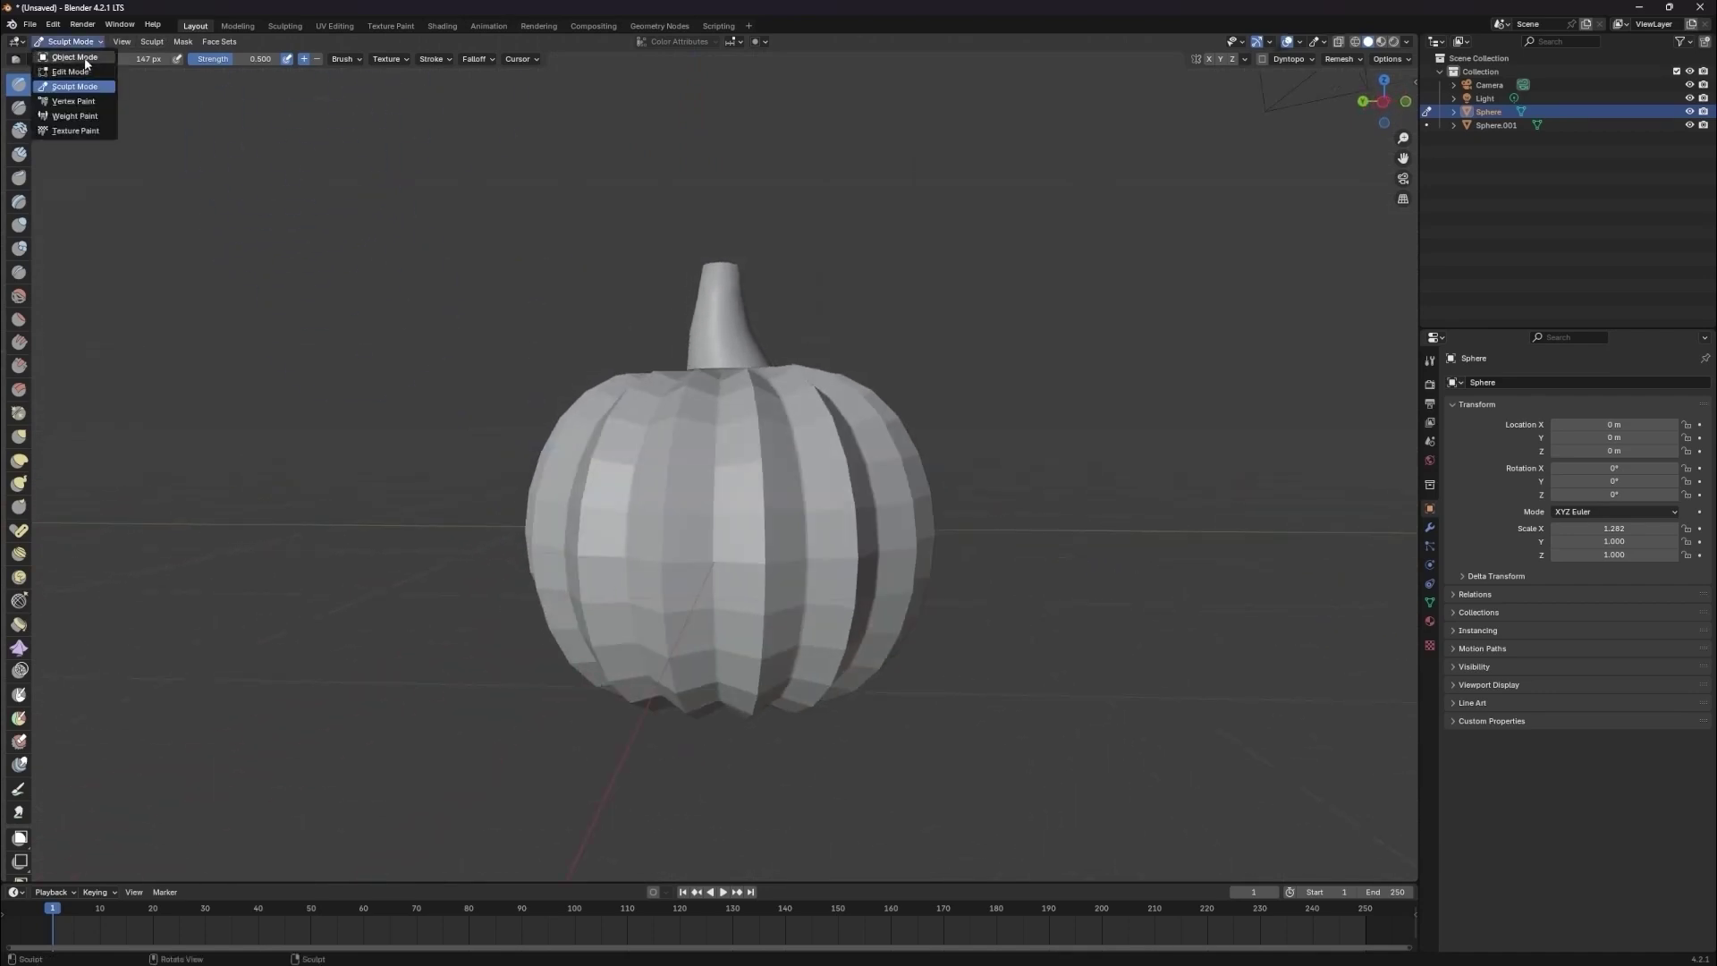
pyautogui.click(67, 62)
pyautogui.press('s')
pyautogui.press('y')
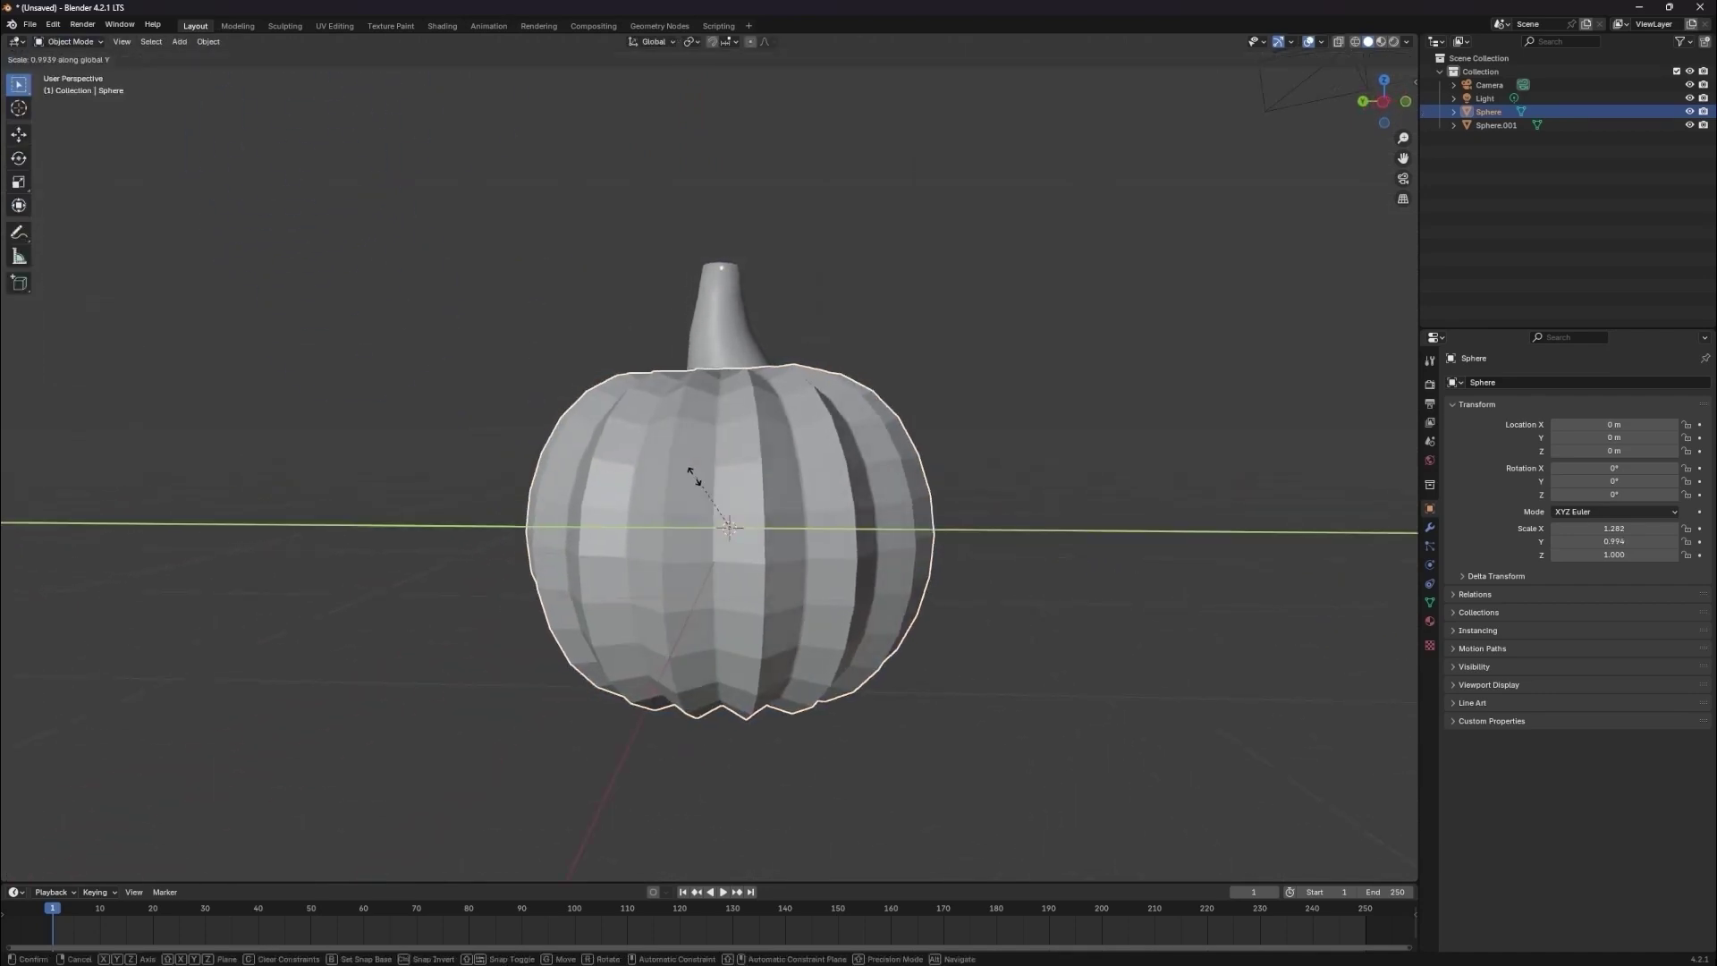
pyautogui.click(689, 467)
pyautogui.click(1095, 300)
# - Select the stem and lower it slightly along the Z axis onto the body
pyautogui.moveTo(1100, 299); pyautogui.dragTo(989, 400, button='middle')
pyautogui.click(705, 352)
pyautogui.press('g')
pyautogui.press('z')
pyautogui.click(721, 363)
pyautogui.click(994, 347)
# - In Edit Mode, select the edge loop around the hole in the body's underside and close it with Grid Fill
pyautogui.scroll(-2, 947, 537)
pyautogui.moveTo(935, 591); pyautogui.dragTo(724, 451, button='middle')
pyautogui.scroll(2, 903, 528)
pyautogui.click(723, 452)
pyautogui.click(73, 42)
pyautogui.click(77, 71)
pyautogui.scroll(2, 740, 428)
pyautogui.keyDown('alt'); pyautogui.click(741, 428); pyautogui.keyUp('alt')
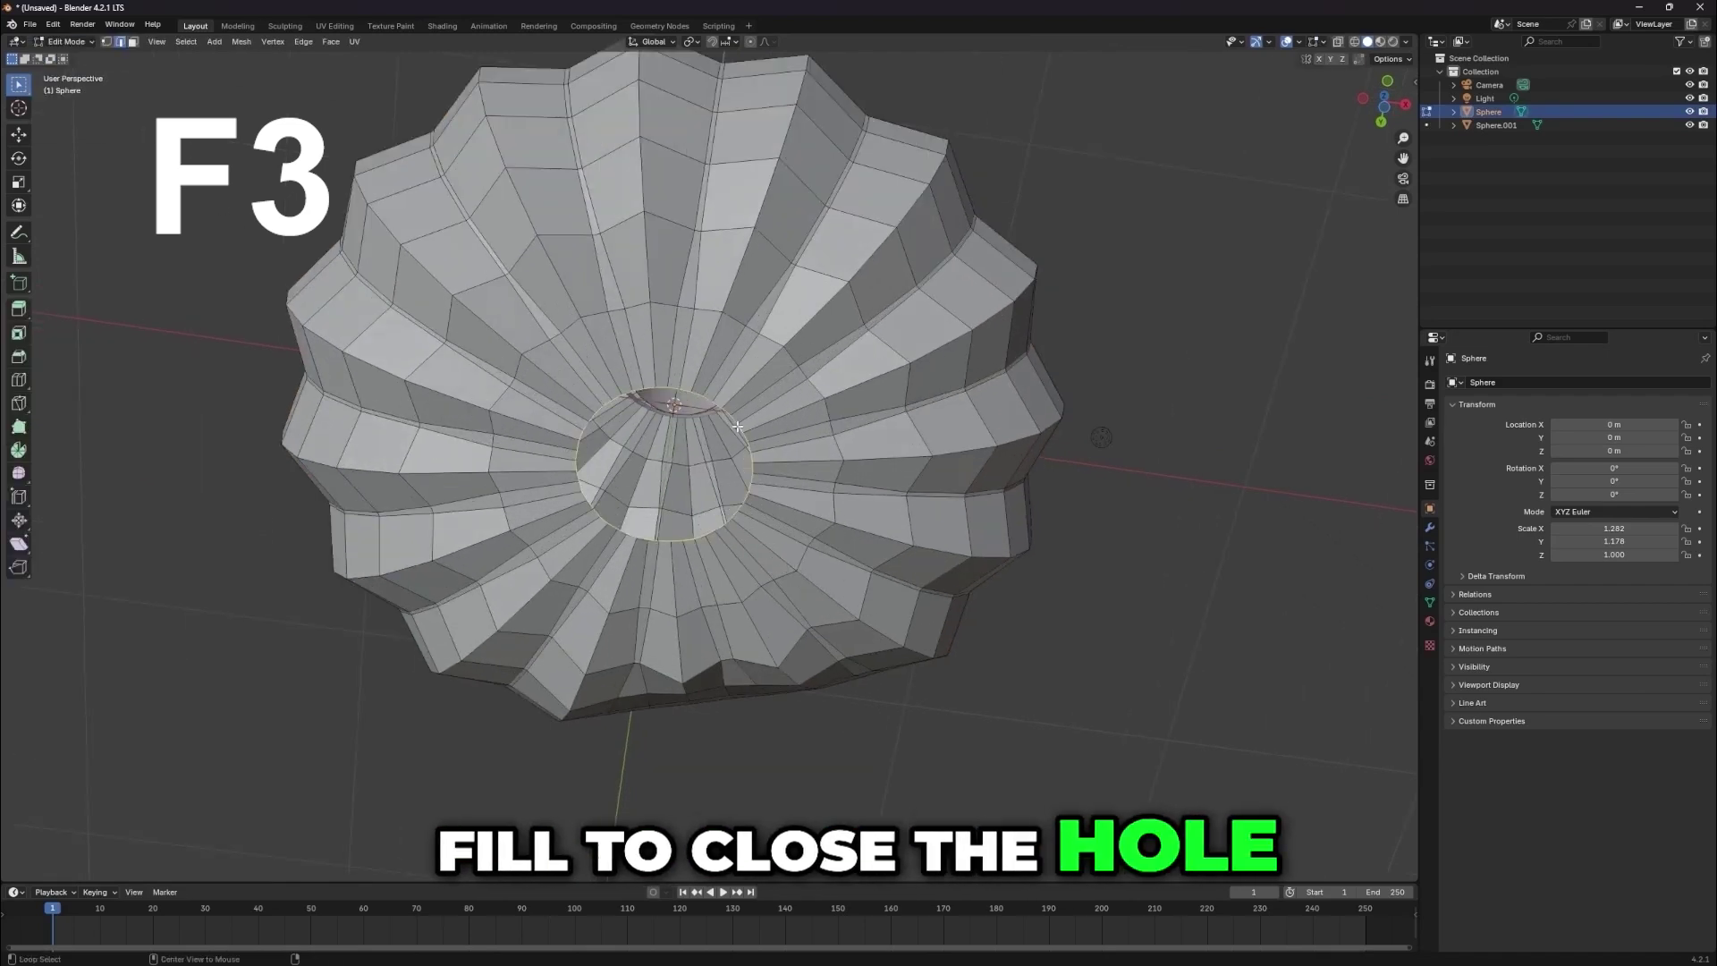
pyautogui.press('F3')
pyautogui.write('grid fill')
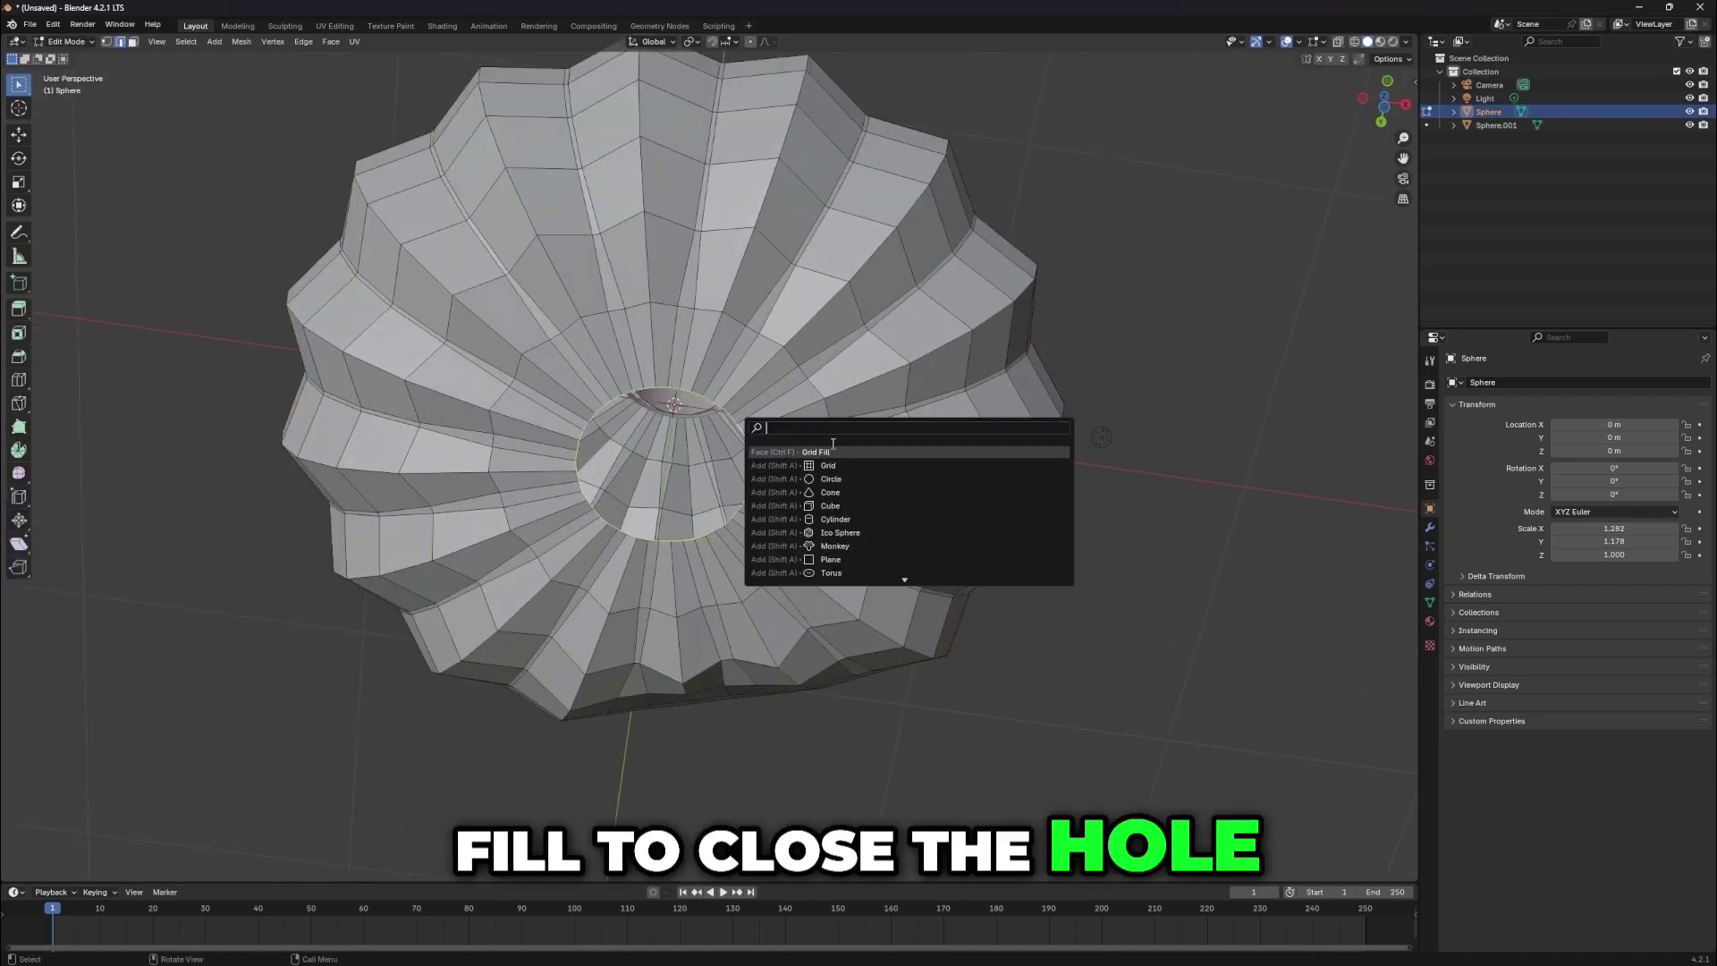
pyautogui.click(830, 450)
# - Raise the Grid Fill's span to 5 and step it back down by one
pyautogui.click(116, 867)
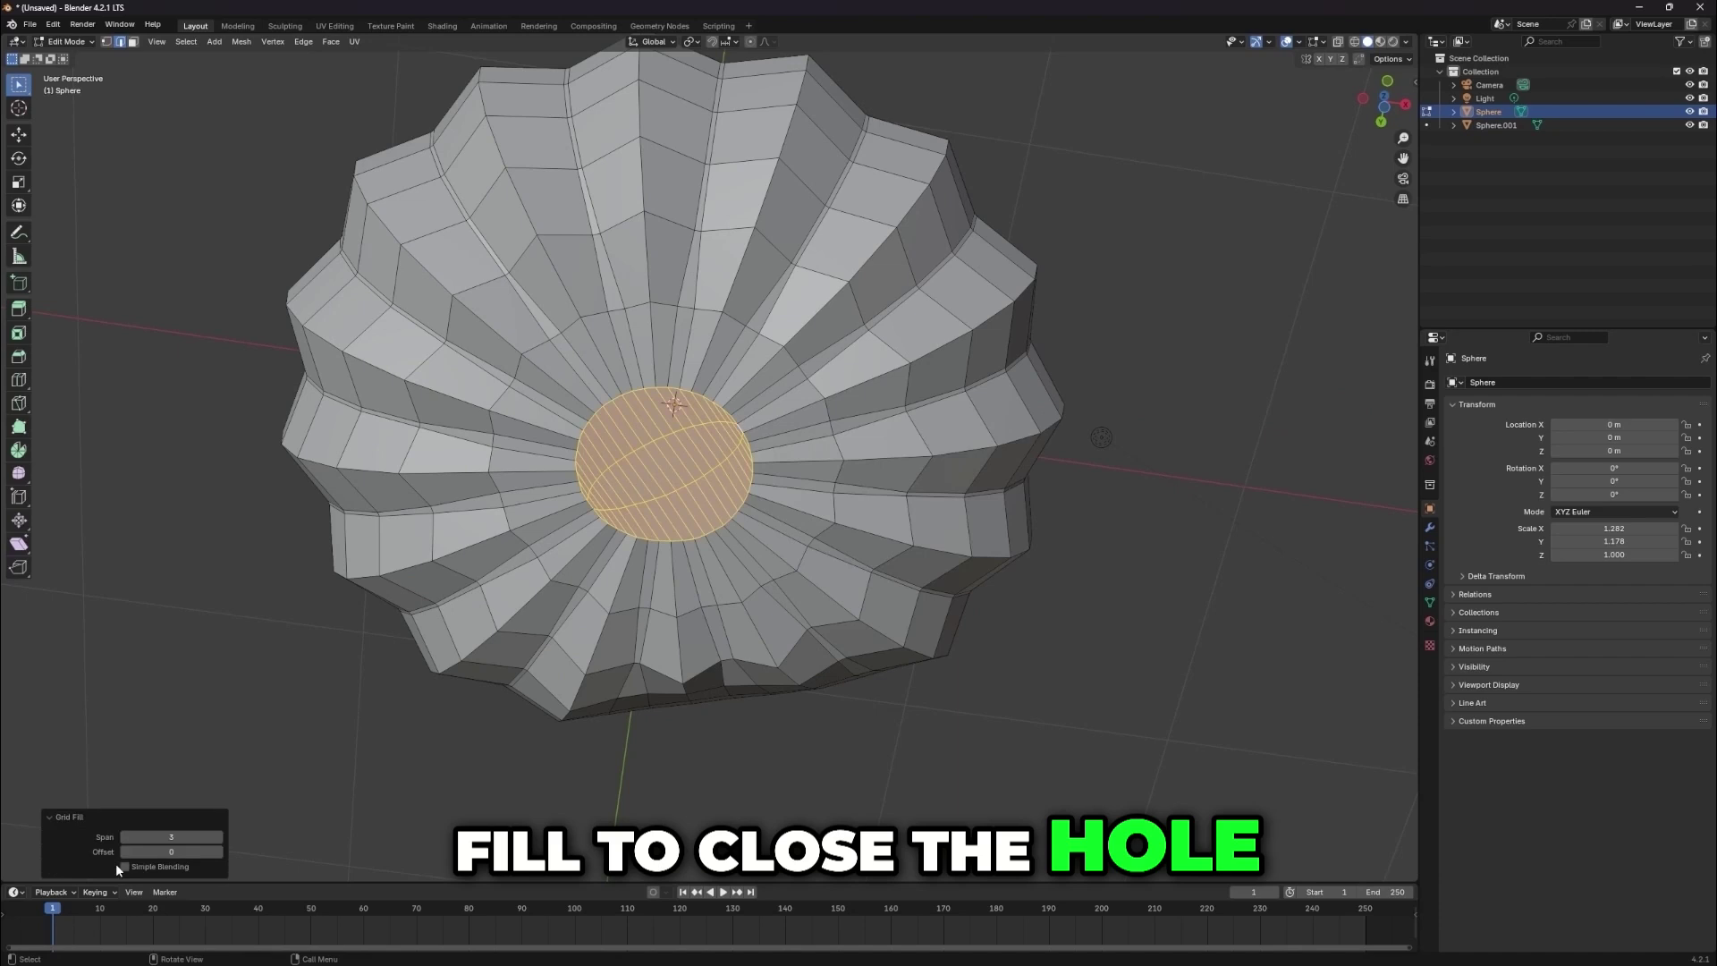
pyautogui.click(221, 839)
pyautogui.click(220, 839)
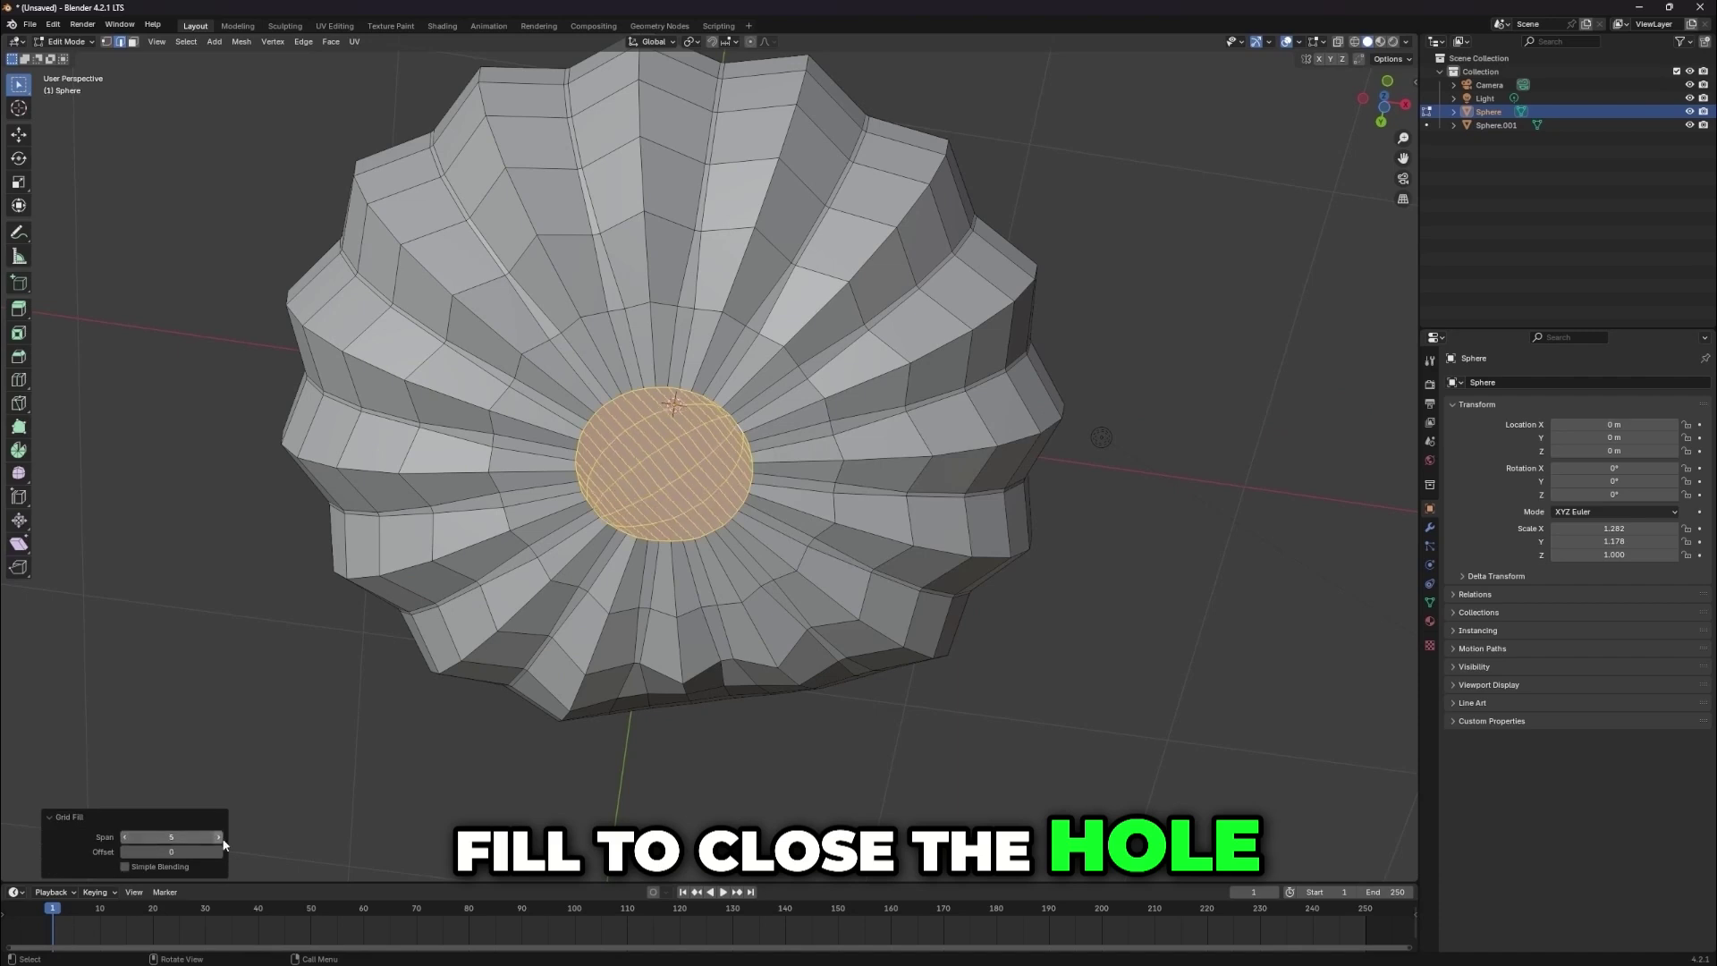
pyautogui.click(124, 837)
# - In Object Mode, shade the pumpkin body smooth
pyautogui.click(68, 43)
pyautogui.click(78, 64)
pyautogui.scroll(-2, 539, 418)
pyautogui.moveTo(536, 418); pyautogui.dragTo(650, 483, button='middle')
pyautogui.moveTo(918, 484); pyautogui.dragTo(986, 586, button='middle')
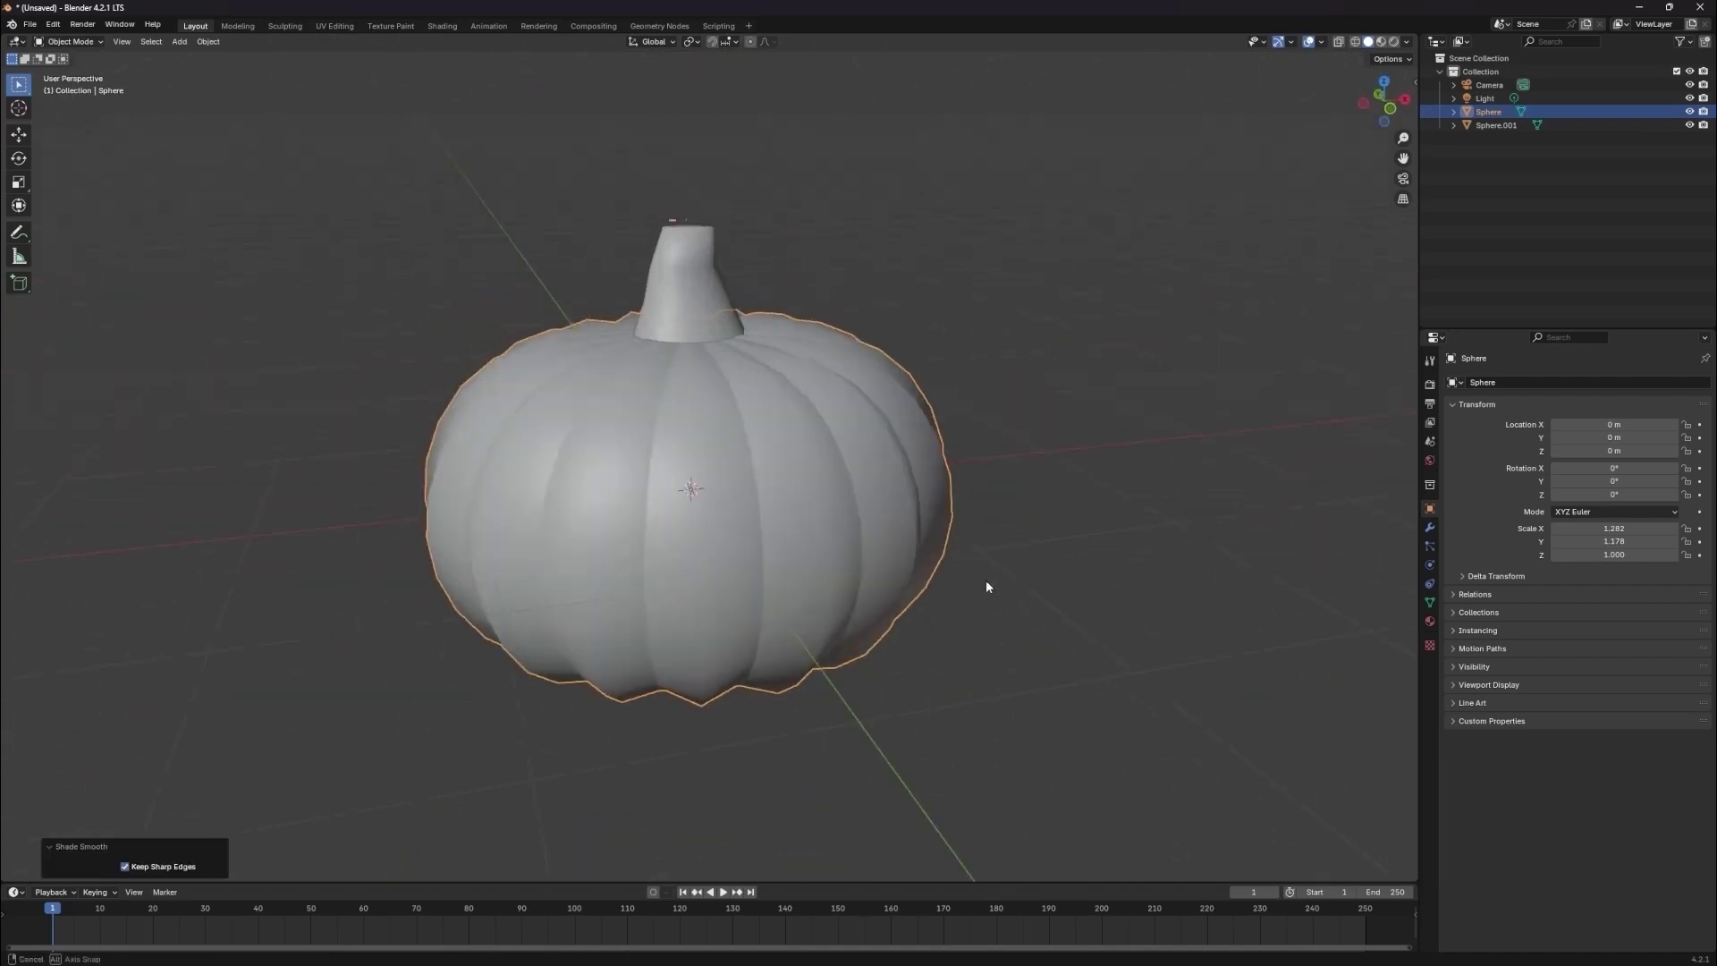
# - Add a Subdivision Surface modifier to the pumpkin body
pyautogui.click(1429, 528)
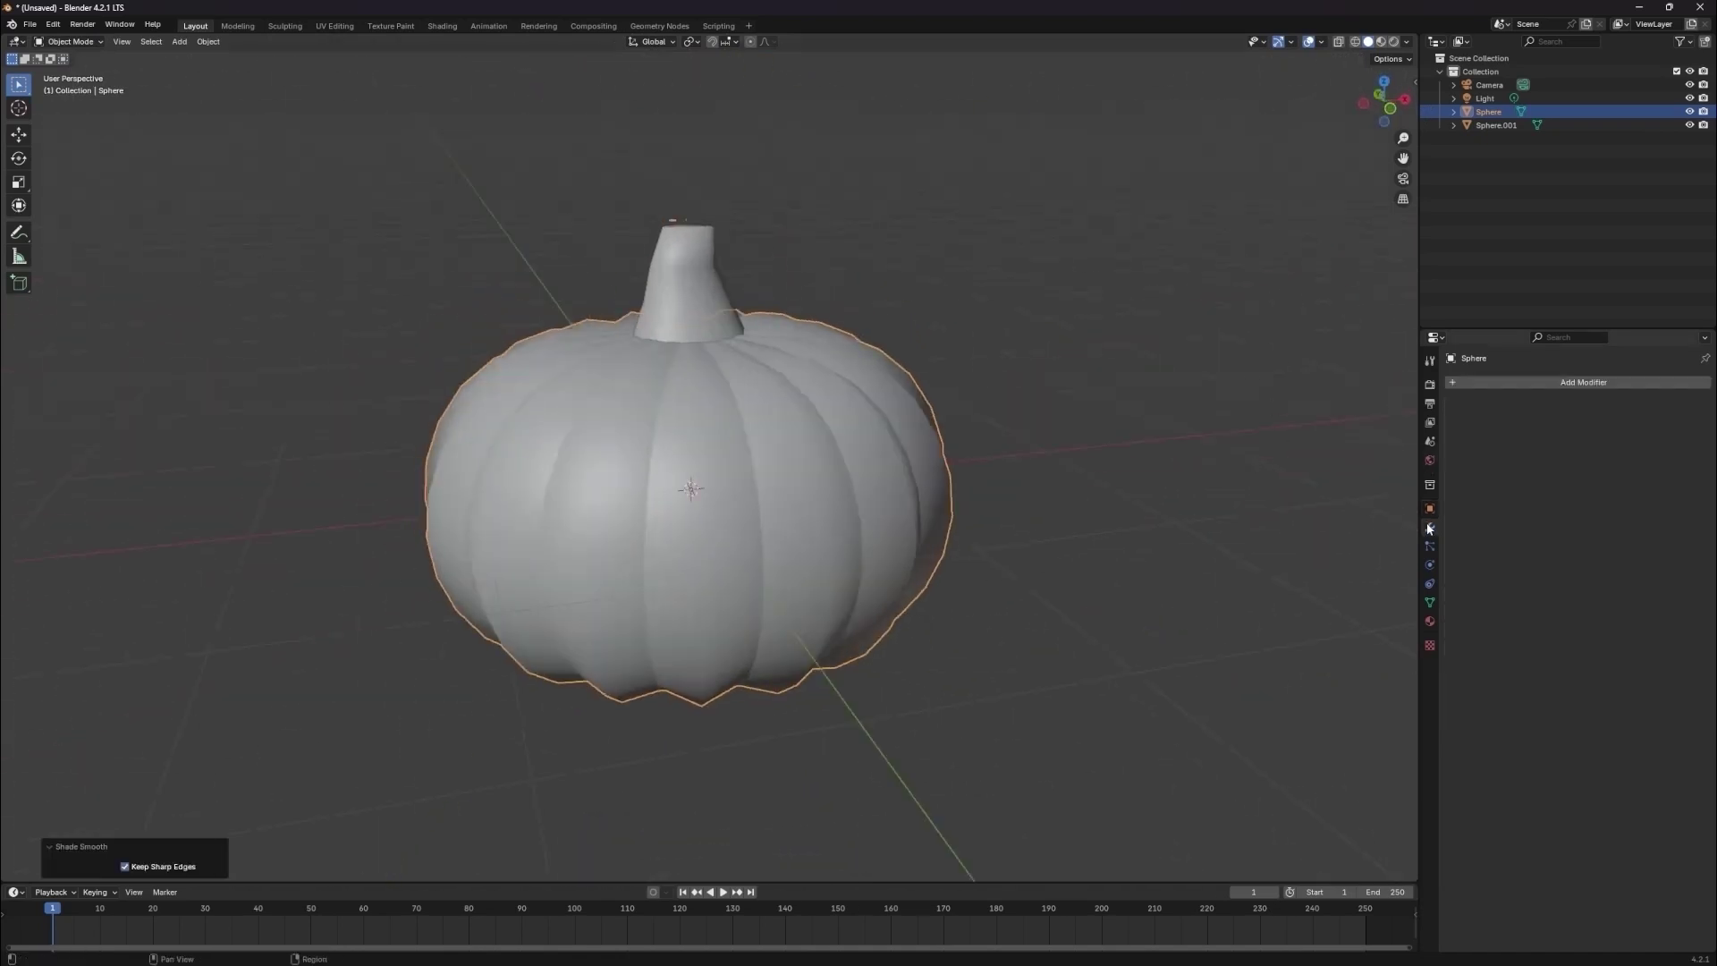
pyautogui.click(1515, 382)
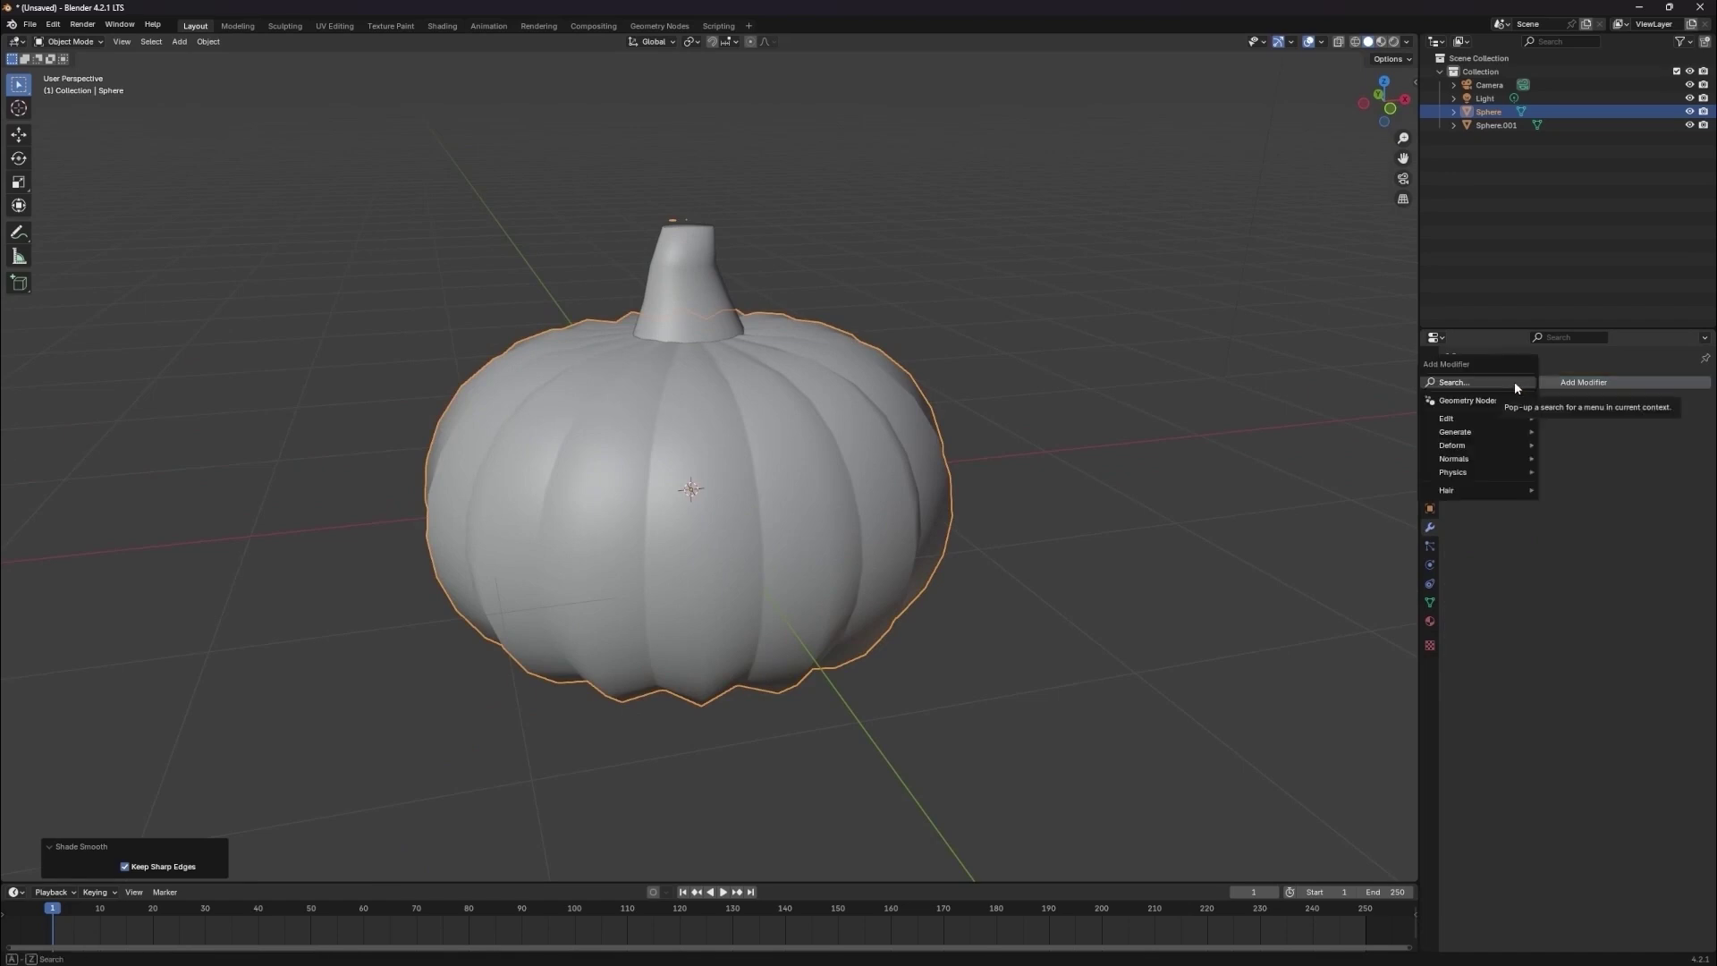
pyautogui.moveTo(1500, 435)
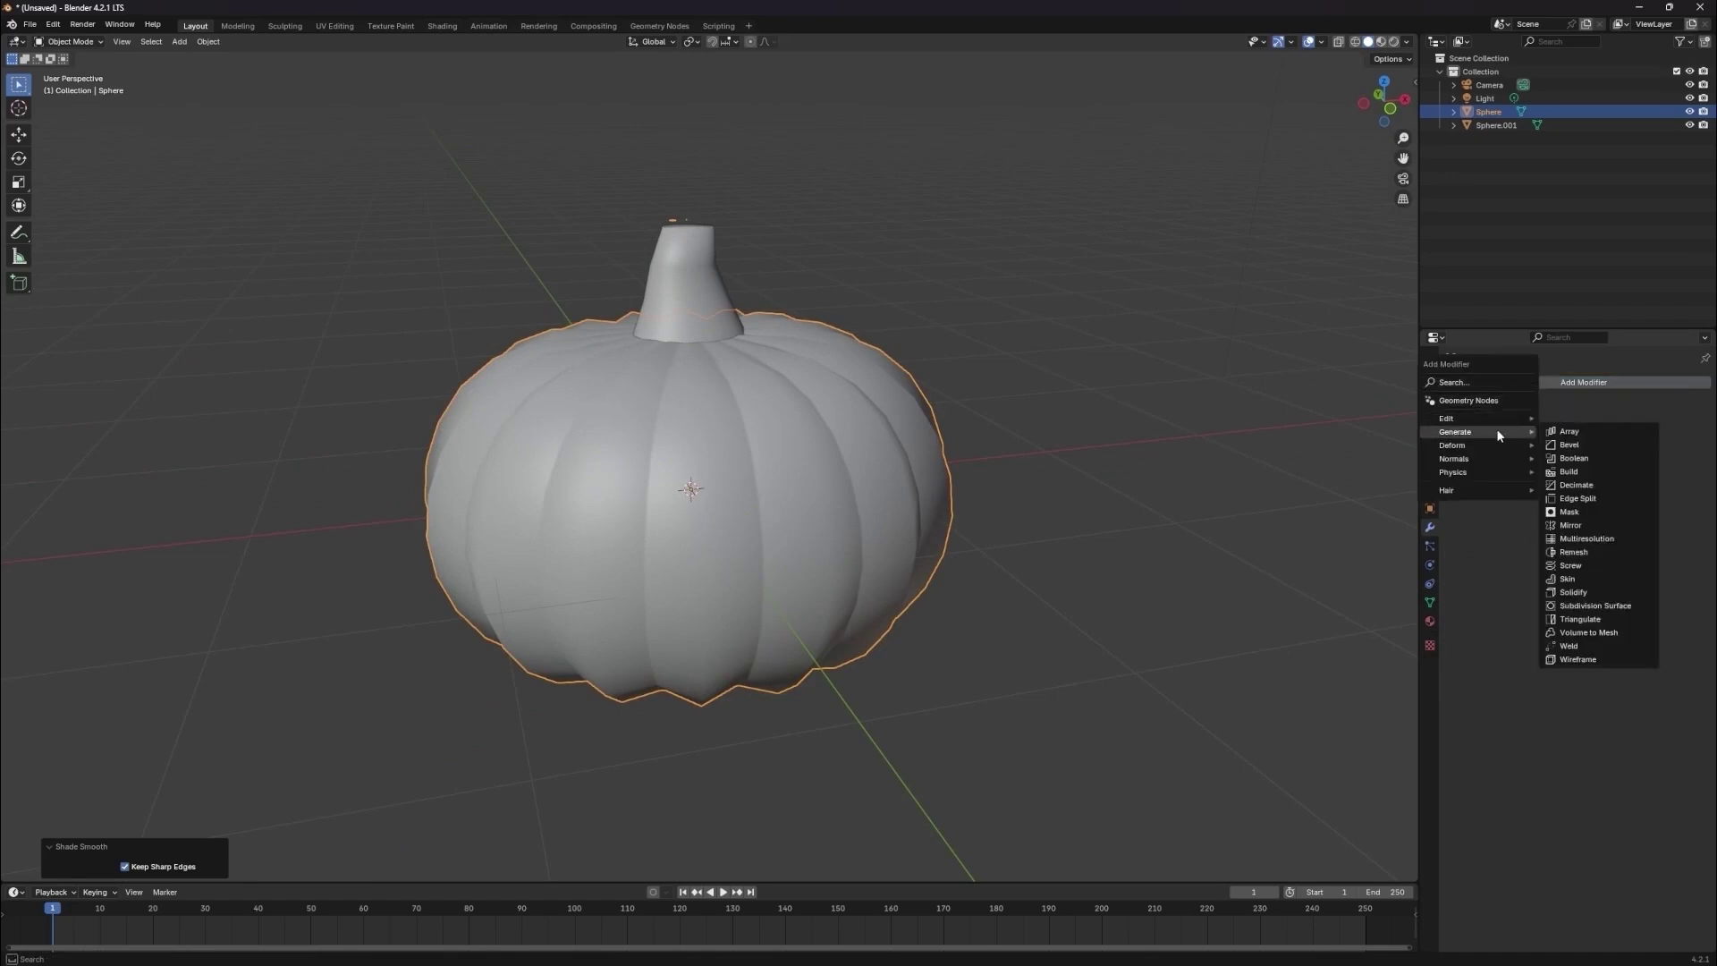
pyautogui.click(1581, 608)
pyautogui.moveTo(1110, 612); pyautogui.dragTo(1015, 610, button='middle')
pyautogui.click(1016, 610)
pyautogui.scroll(2, 1046, 555)
# - In Sculpt Mode, set the Grab brush's radius to 240 px and pull the body's upper side slightly outward
pyautogui.click(69, 41)
pyautogui.click(67, 91)
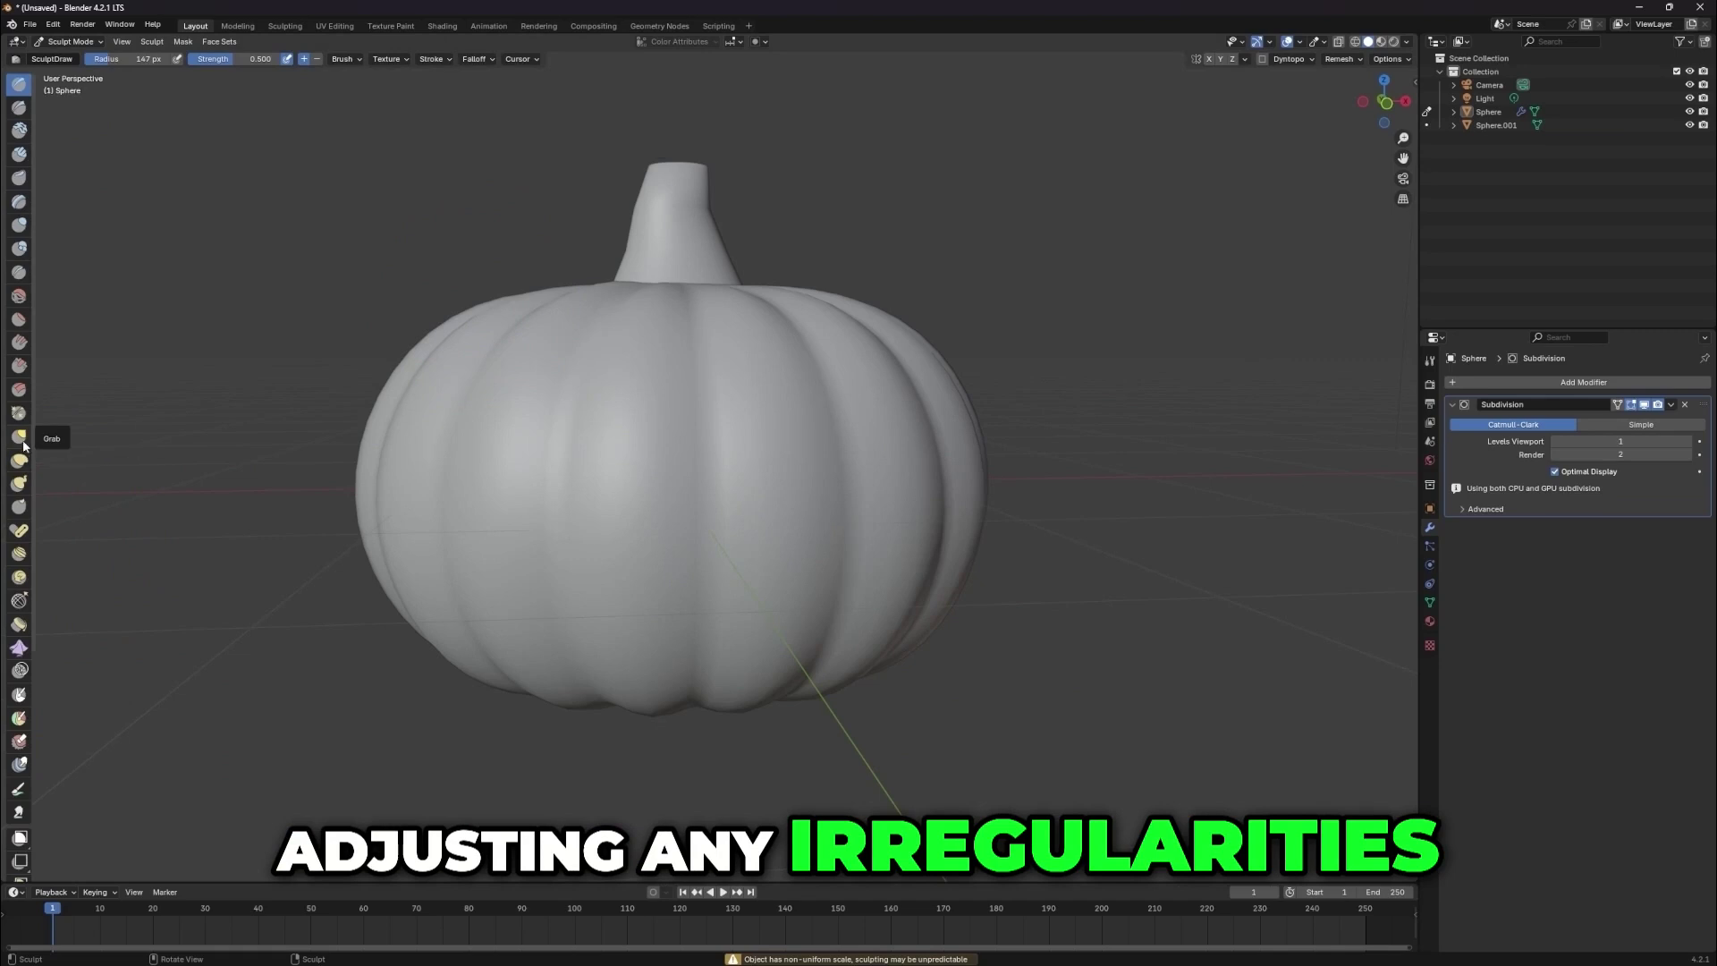
pyautogui.click(19, 438)
pyautogui.press('f')
pyautogui.click(406, 229)
pyautogui.moveTo(465, 326); pyautogui.dragTo(450, 309)
pyautogui.moveTo(414, 397); pyautogui.dragTo(401, 379)
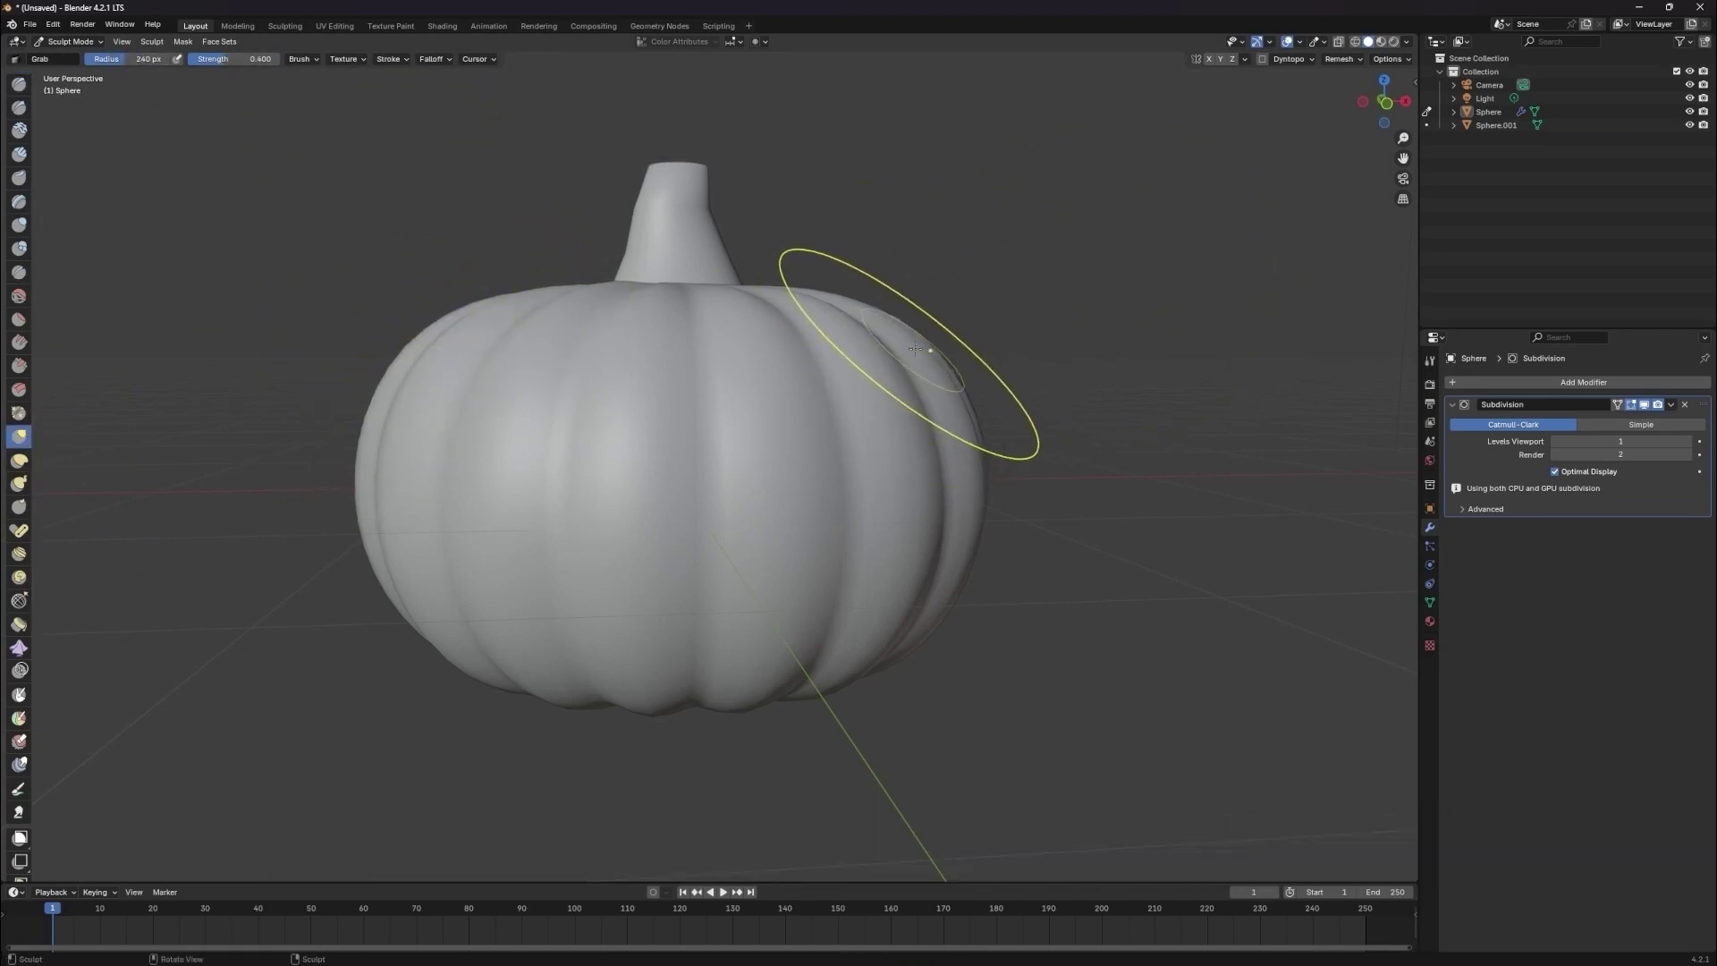
pyautogui.moveTo(939, 315); pyautogui.dragTo(748, 403, button='middle')
pyautogui.moveTo(895, 359); pyautogui.dragTo(783, 353, button='middle')
# - Return the body to Object Mode and apply its Subdivision modifier
pyautogui.scroll(-3, 783, 353)
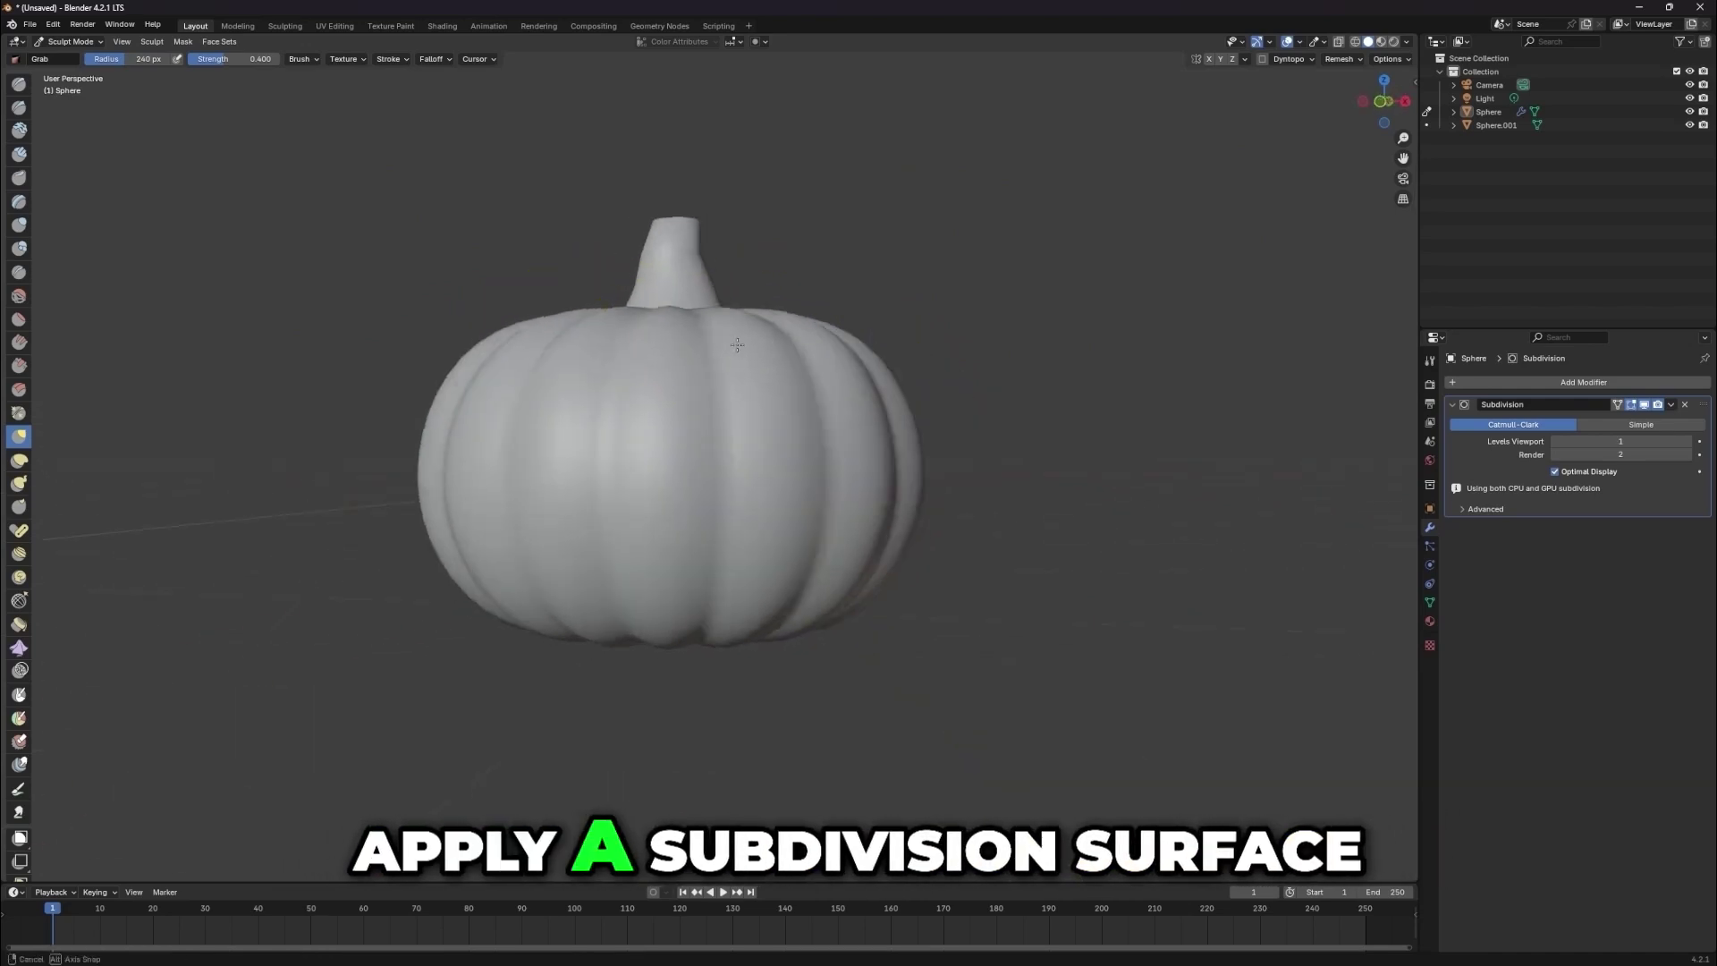
pyautogui.click(70, 41)
pyautogui.click(85, 71)
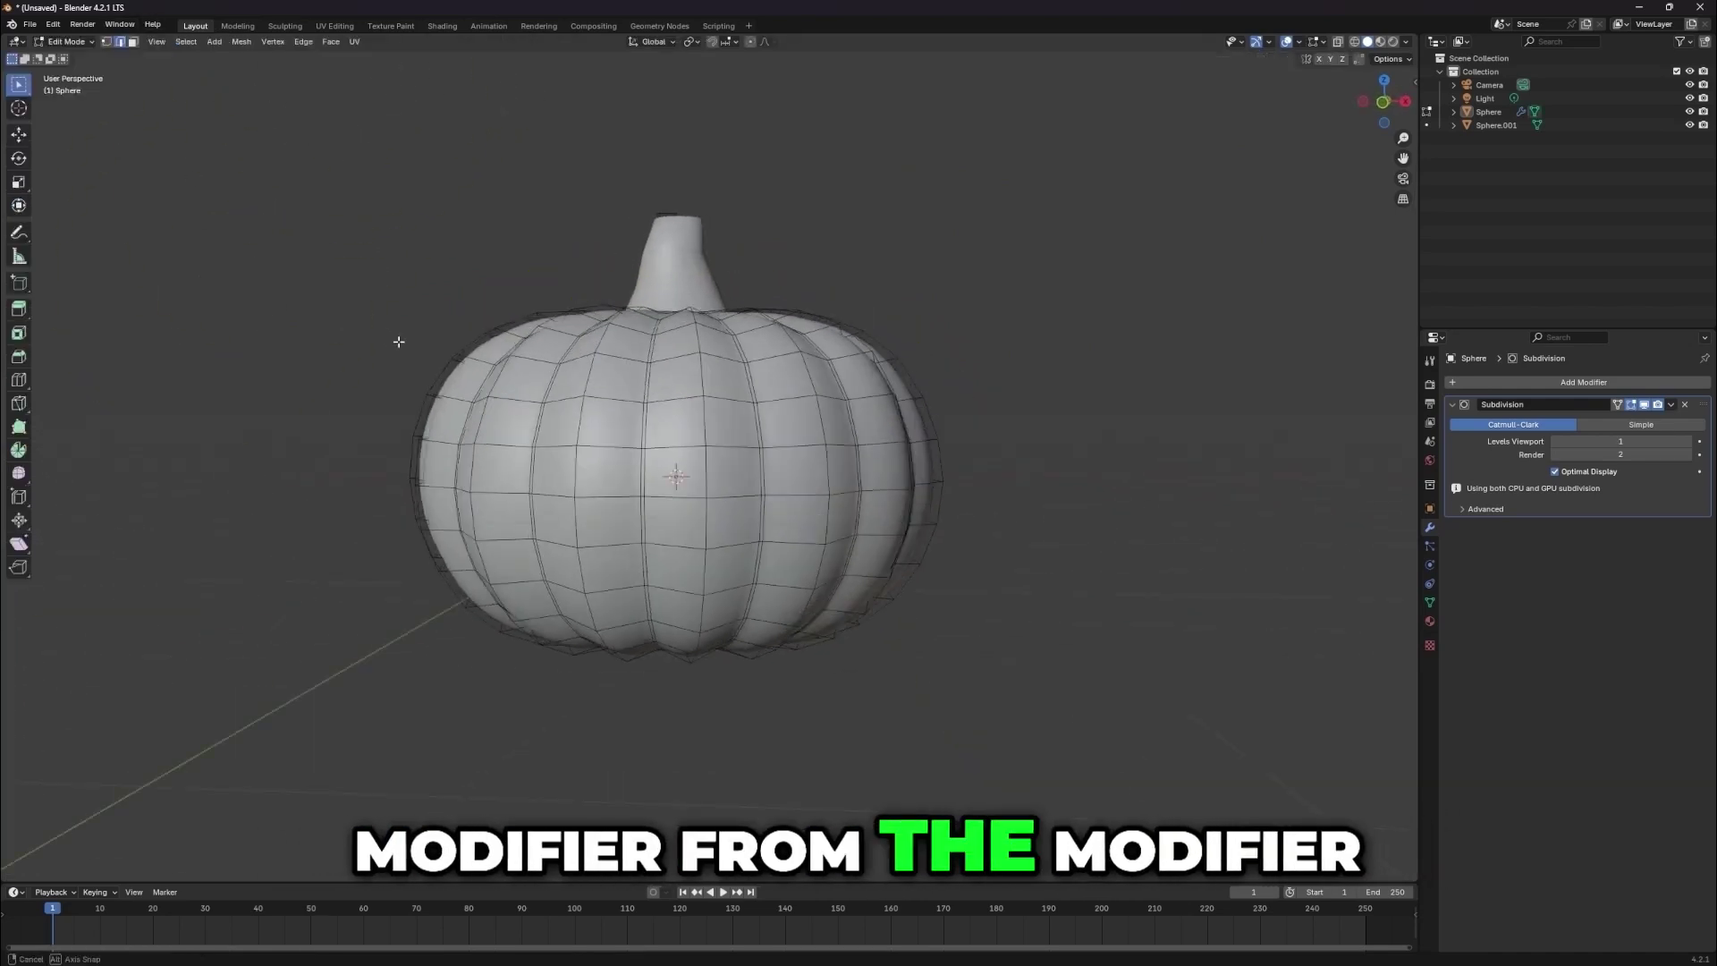
pyautogui.scroll(2, 399, 337)
pyautogui.click(1670, 405)
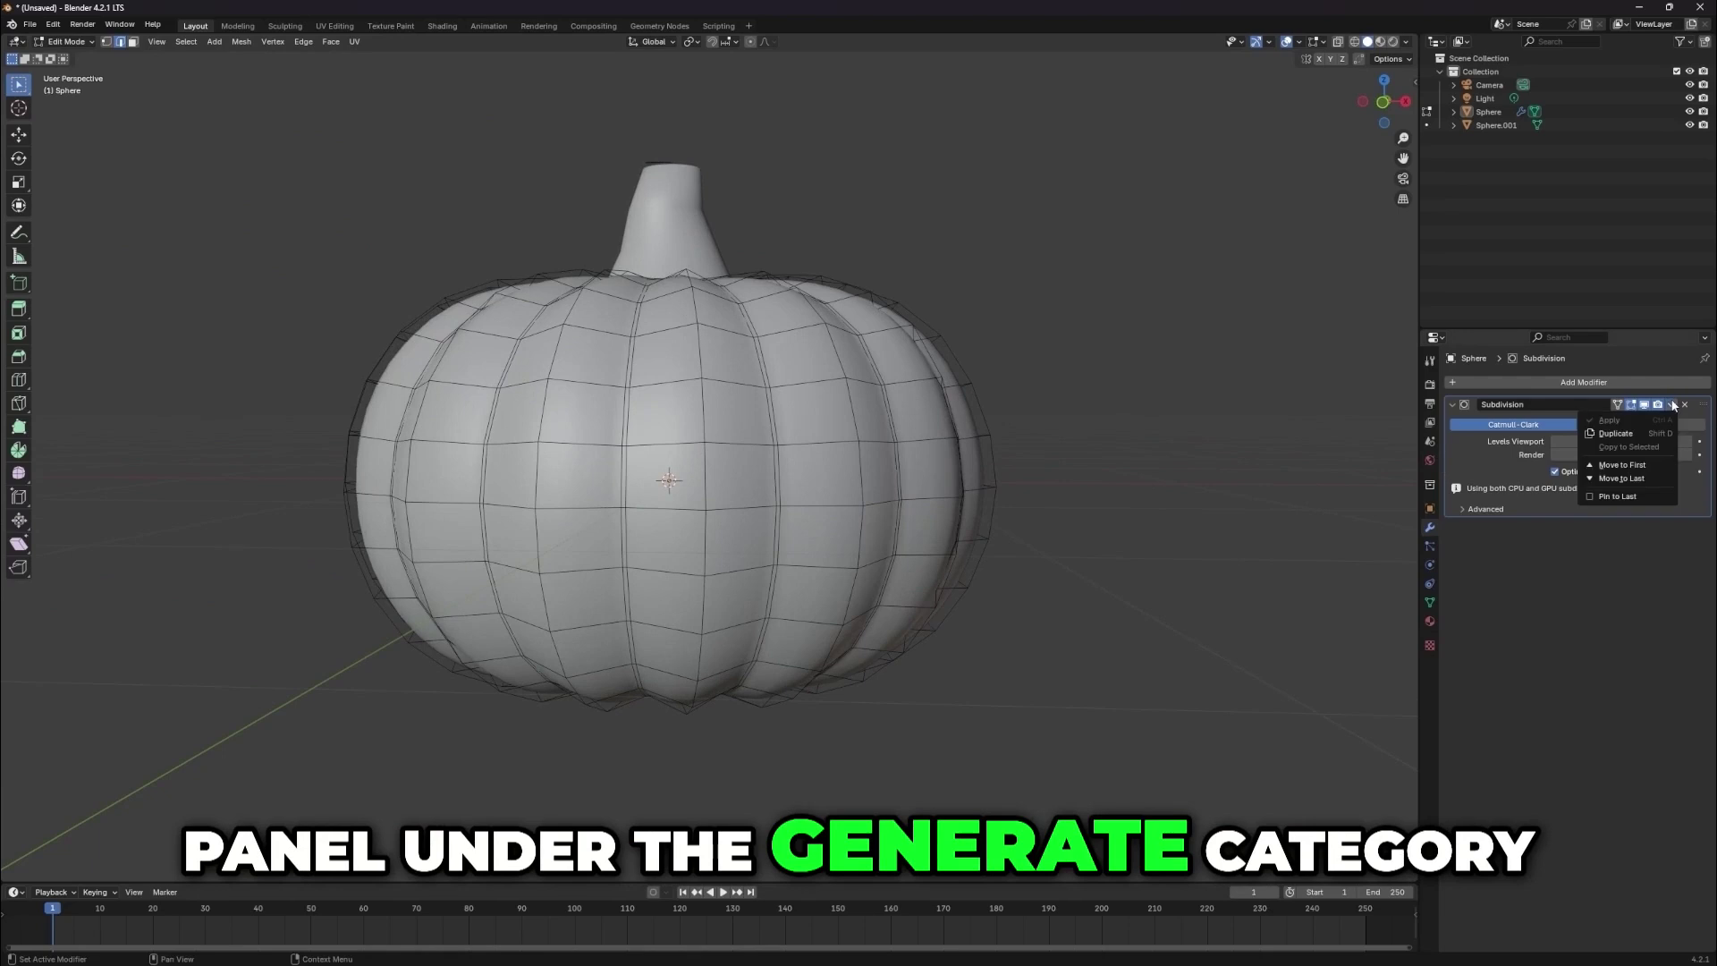
pyautogui.press('Tab')
pyautogui.click(1671, 404)
pyautogui.click(1651, 422)
# - In Edit Mode, connect vertex paths along both slopes of a triangular left eye on the pumpkin's front
pyautogui.click(70, 41)
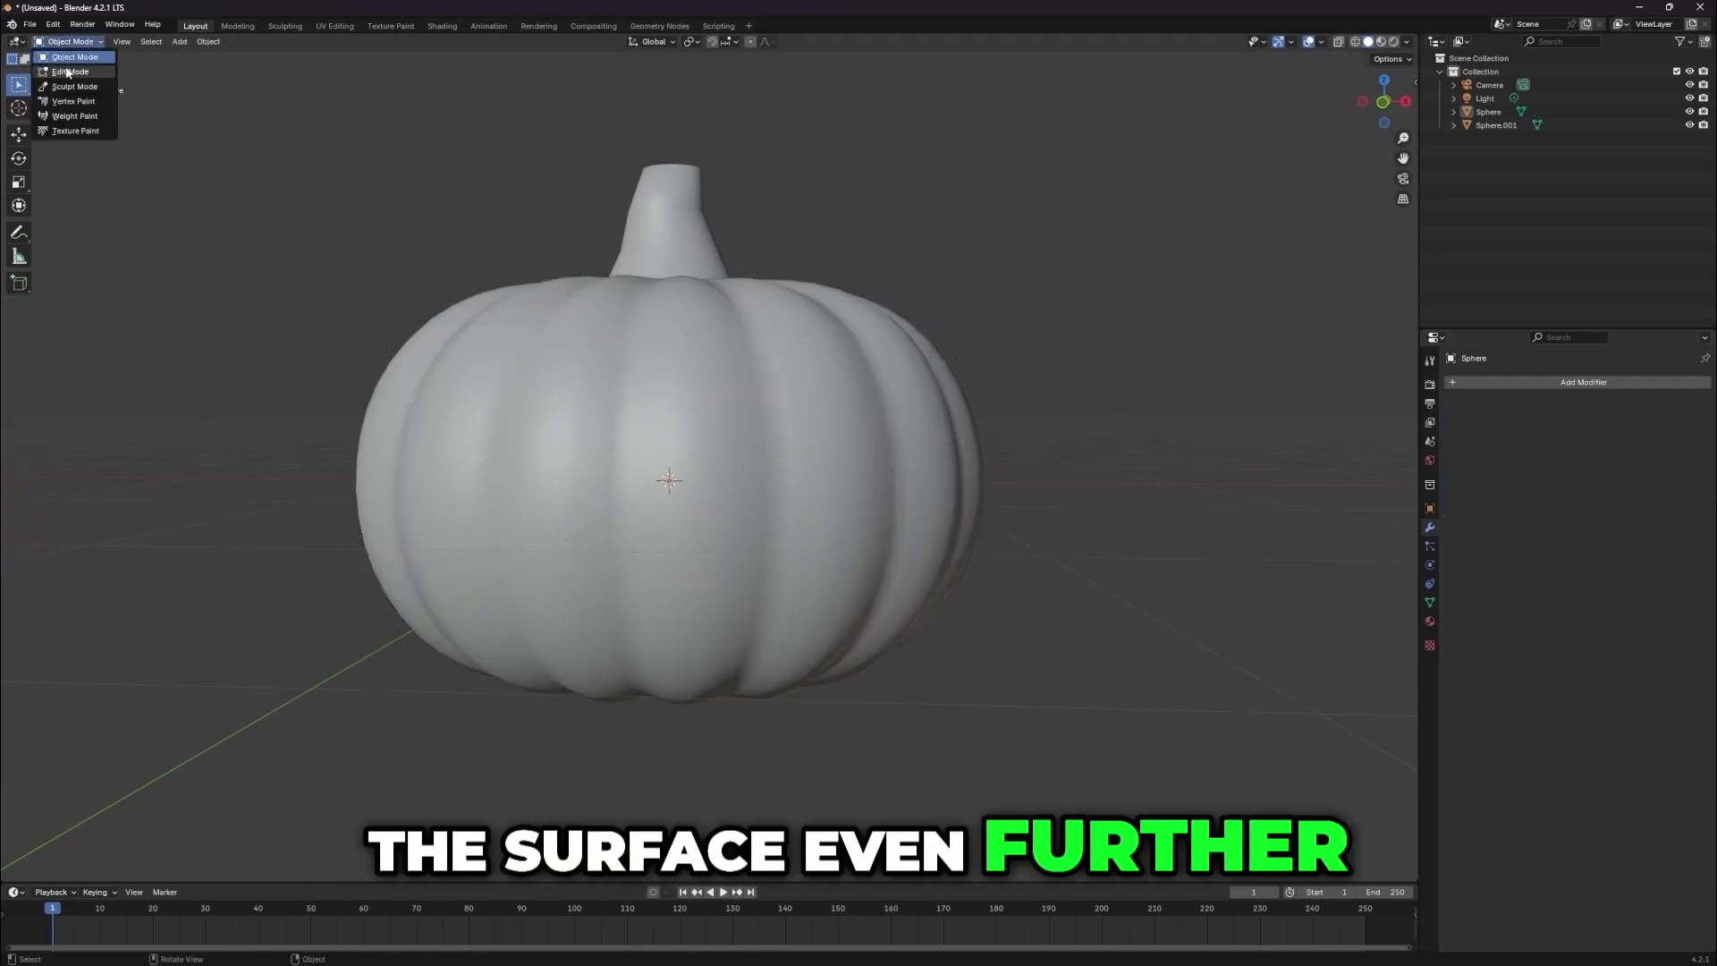
pyautogui.click(71, 72)
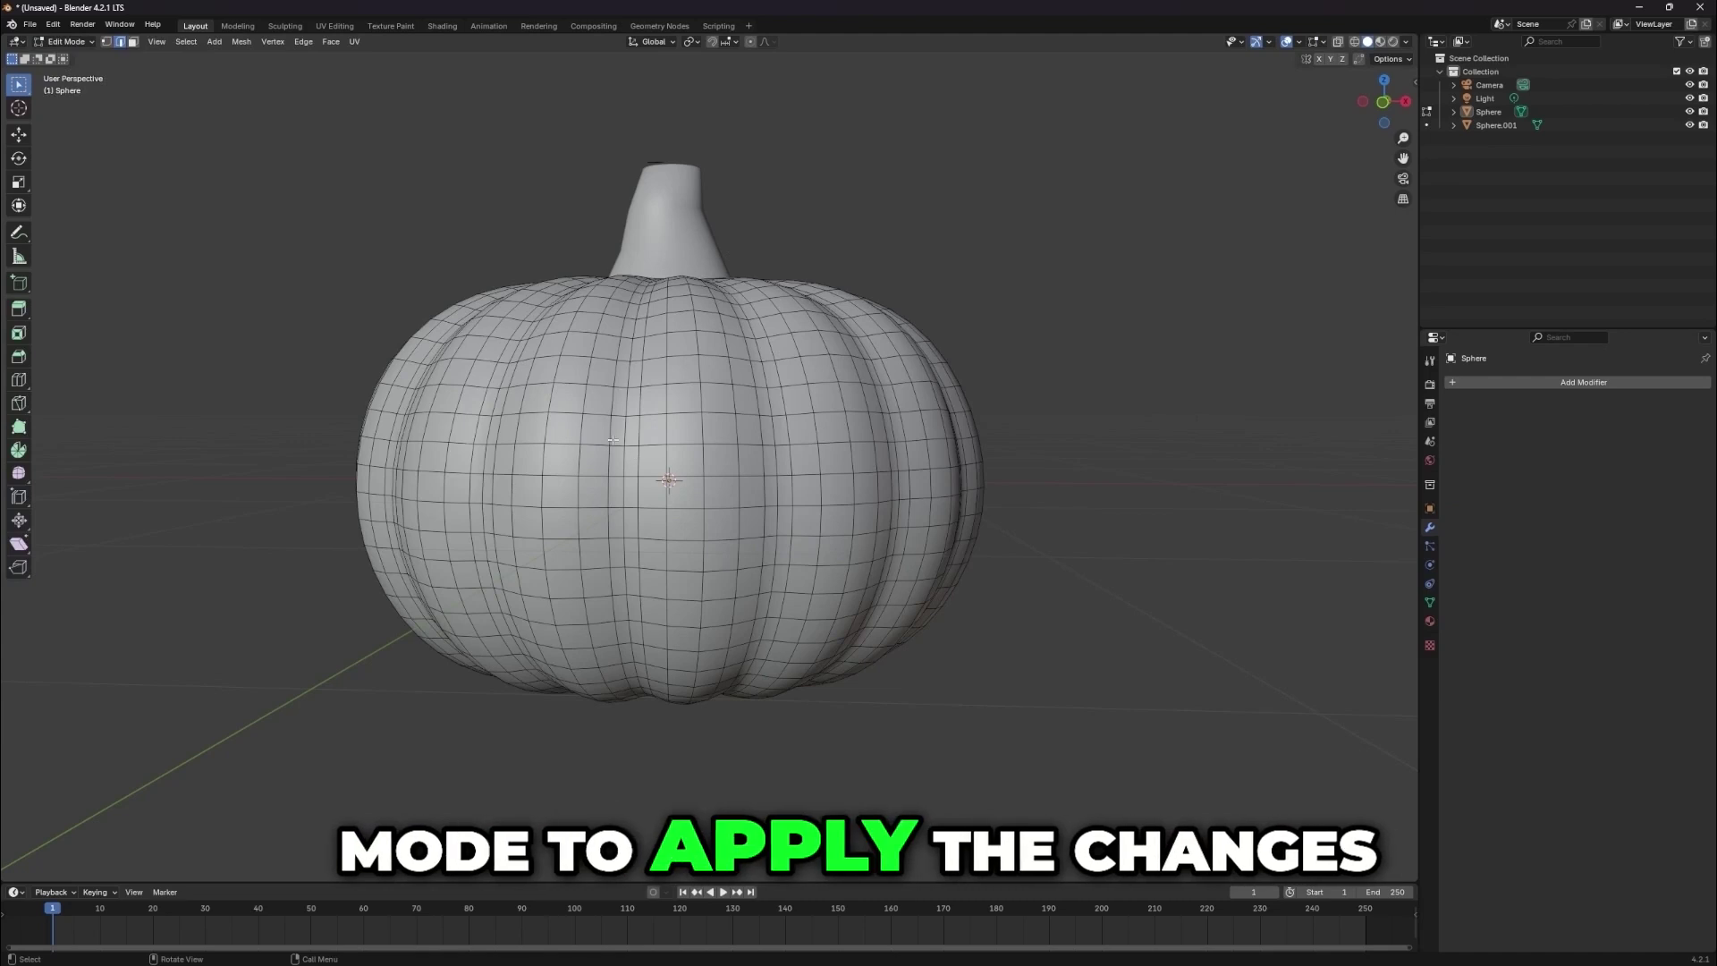
pyautogui.moveTo(528, 462); pyautogui.dragTo(519, 402, button='middle')
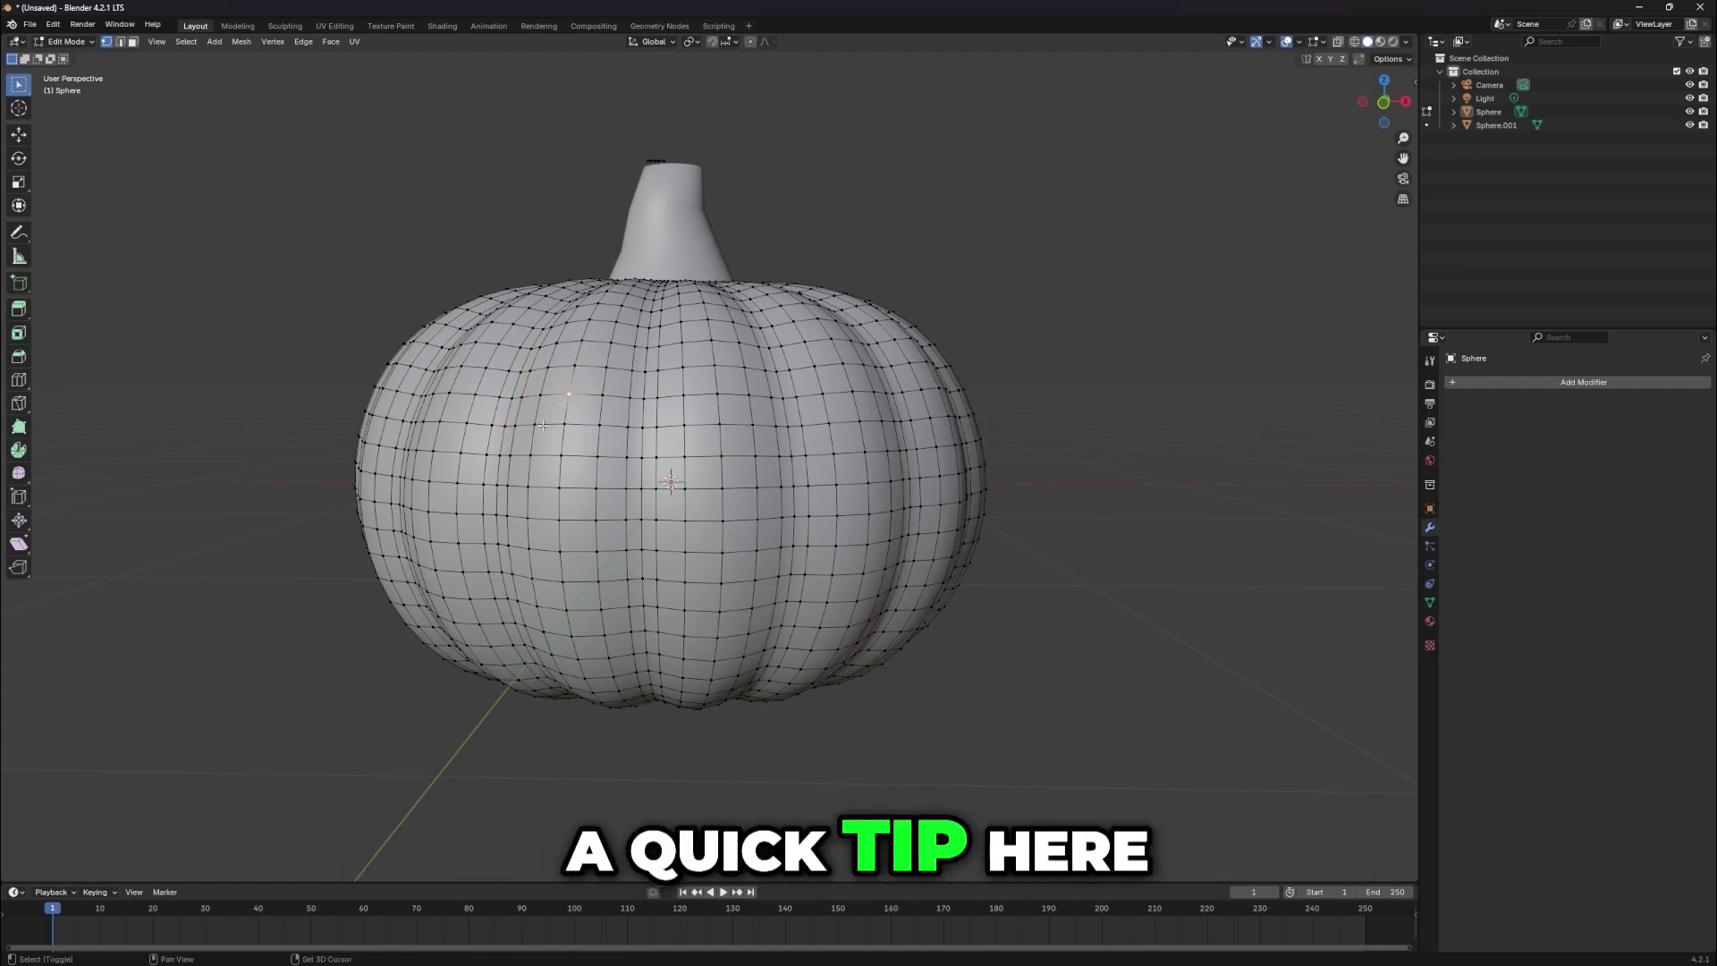
pyautogui.rightClick(581, 424)
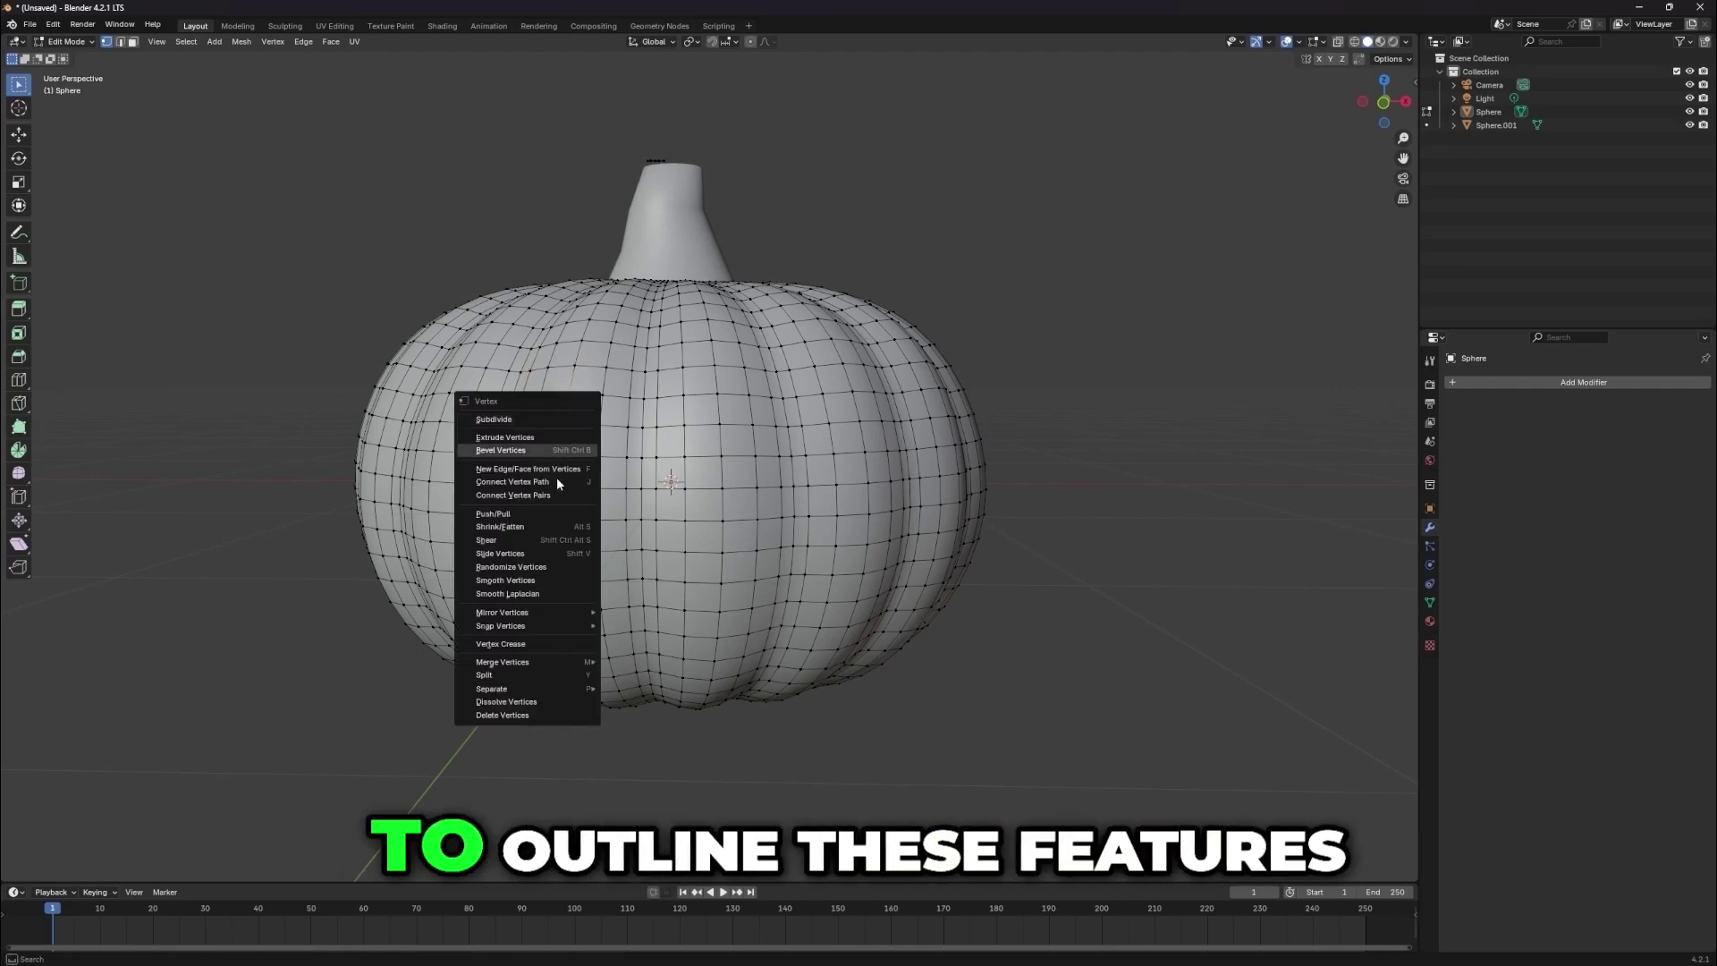
pyautogui.click(547, 485)
pyautogui.click(630, 457)
pyautogui.keyDown('shift'); pyautogui.click(600, 425); pyautogui.keyUp('shift')
pyautogui.keyDown('shift'); pyautogui.click(573, 397); pyautogui.keyUp('shift')
pyautogui.rightClick(581, 401)
pyautogui.click(582, 401)
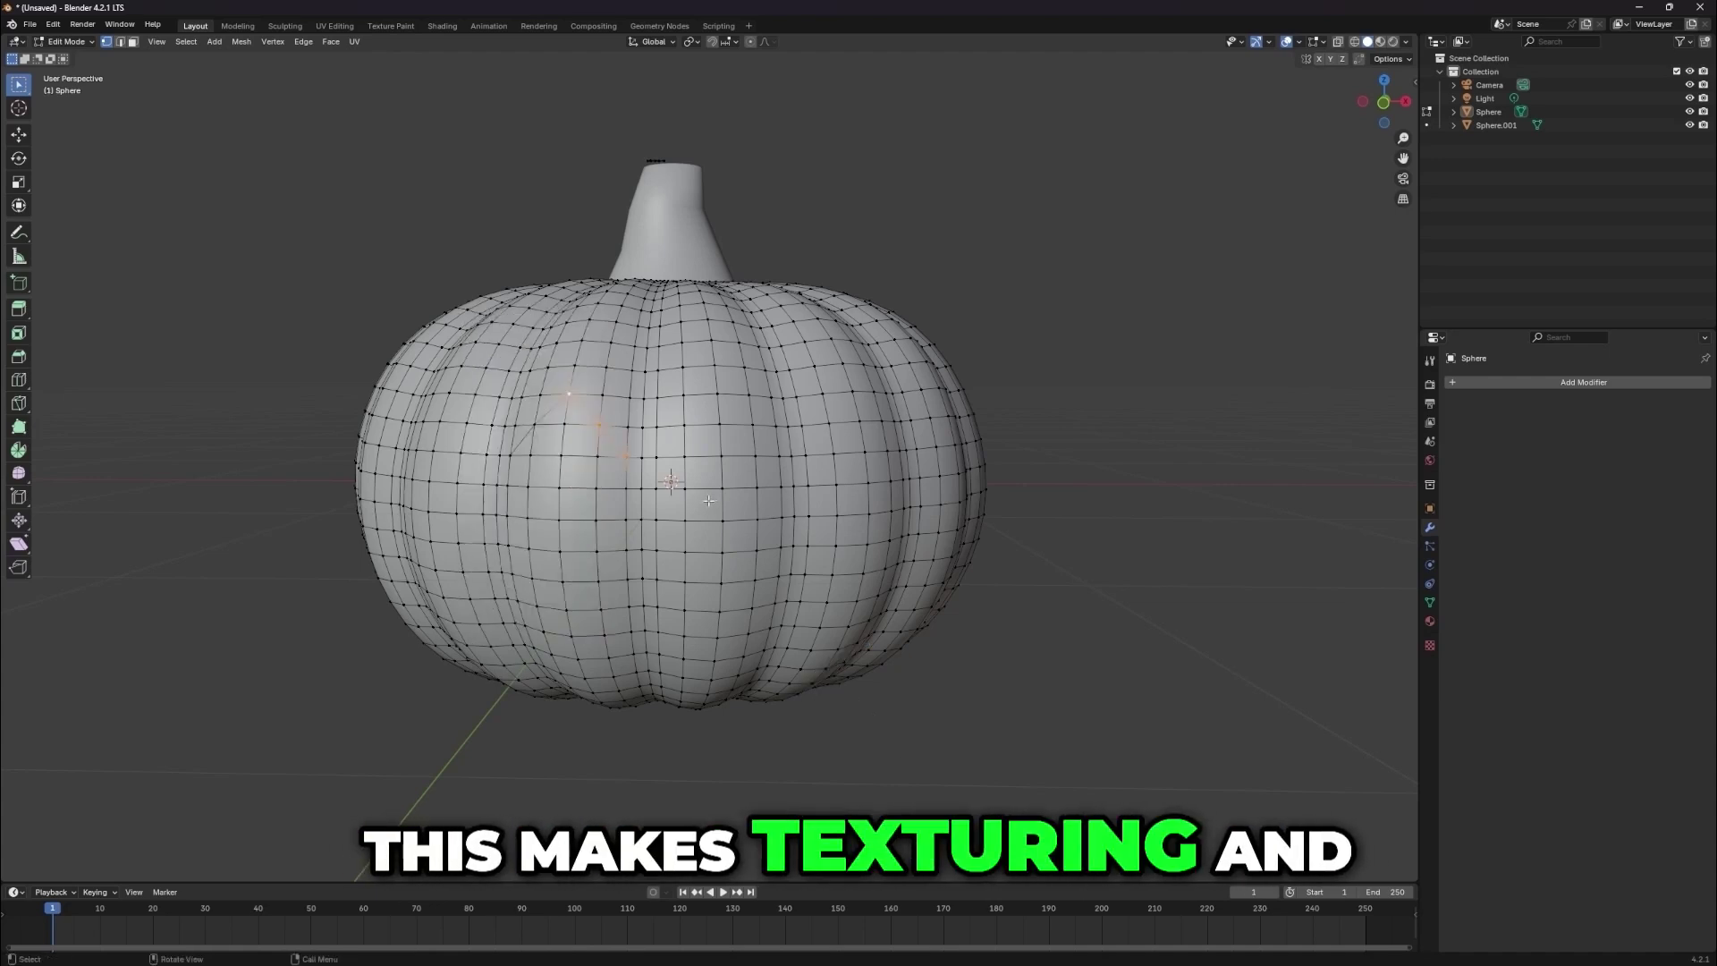
# - Connect vertex paths along both slopes of a matching triangular right eye
pyautogui.click(722, 456)
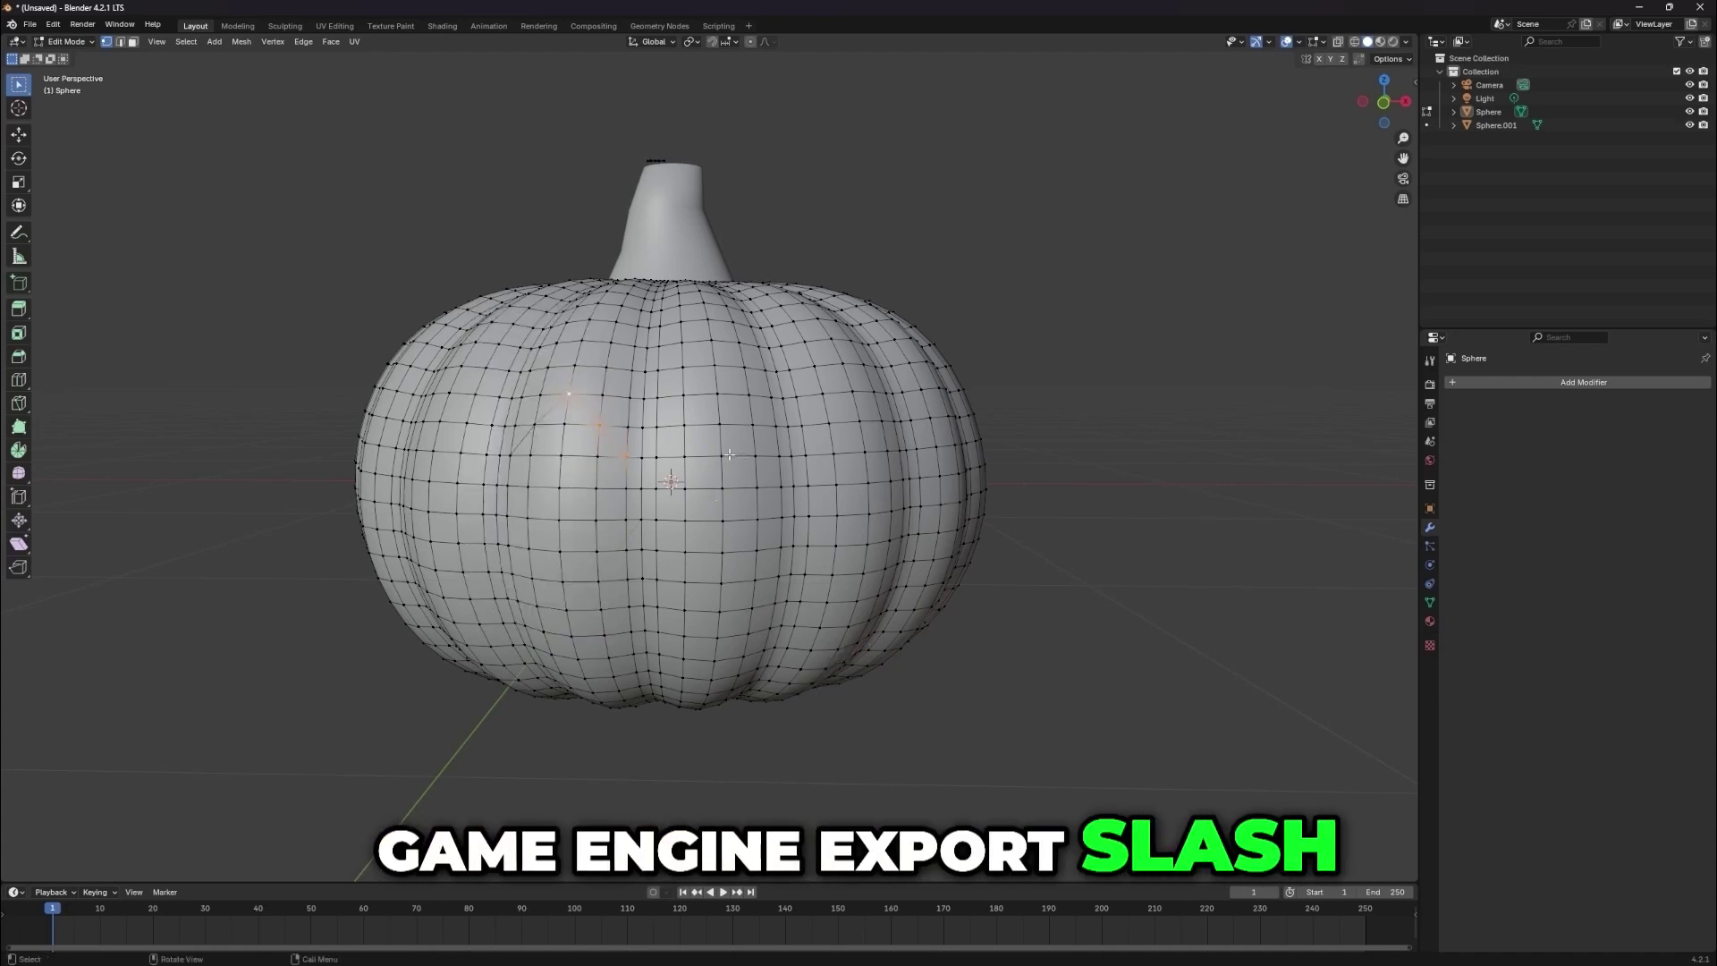
pyautogui.keyDown('shift'); pyautogui.click(771, 396); pyautogui.keyUp('shift')
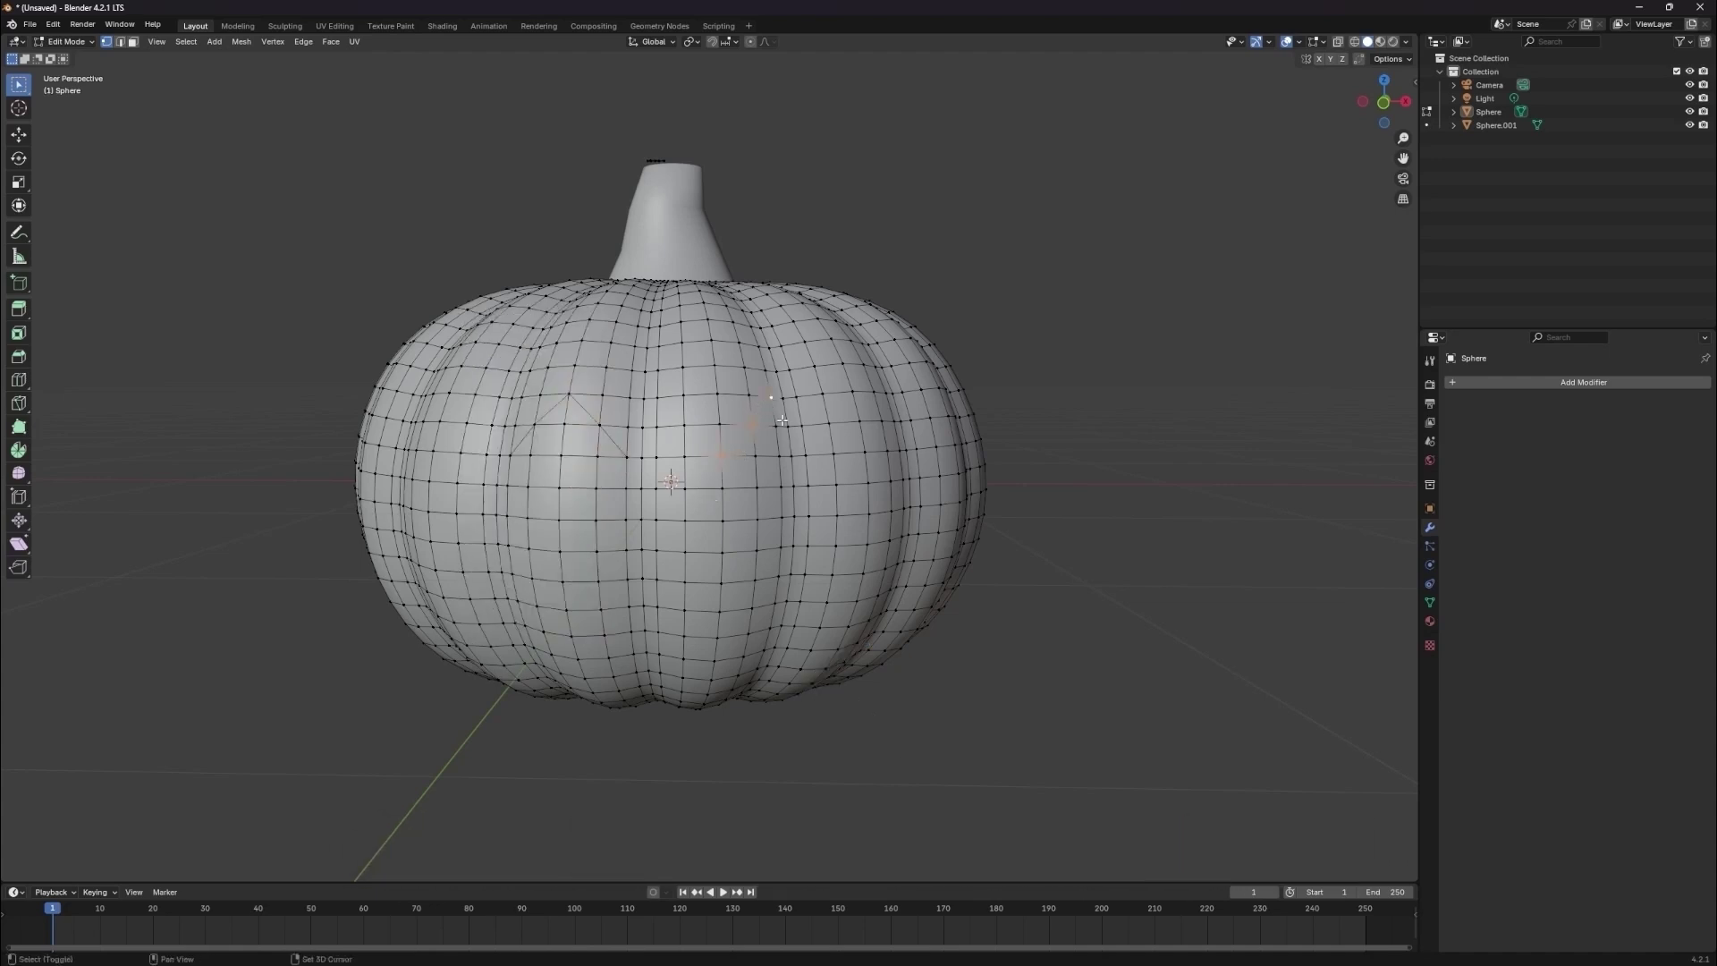
pyautogui.rightClick(812, 461)
pyautogui.click(814, 461)
pyautogui.keyDown('shift'); pyautogui.click(834, 455); pyautogui.keyUp('shift')
pyautogui.rightClick(835, 454)
pyautogui.click(835, 454)
# - Select the faces inside both eye triangles and delete them to open the eyes
pyautogui.click(133, 41)
pyautogui.click(540, 445)
pyautogui.keyDown('shift'); pyautogui.click(556, 415); pyautogui.keyUp('shift')
pyautogui.keyDown('shift'); pyautogui.click(528, 445); pyautogui.keyUp('shift')
pyautogui.keyDown('shift'); pyautogui.click(580, 441); pyautogui.keyUp('shift')
pyautogui.keyDown('shift'); pyautogui.click(578, 415); pyautogui.keyUp('shift')
pyautogui.keyDown('shift'); pyautogui.click(608, 447); pyautogui.keyUp('shift')
pyautogui.keyDown('shift'); pyautogui.click(744, 447); pyautogui.keyUp('shift')
pyautogui.keyDown('shift'); pyautogui.click(768, 413); pyautogui.keyUp('shift')
pyautogui.keyDown('shift'); pyautogui.click(784, 438); pyautogui.keyUp('shift')
pyautogui.keyDown('shift'); pyautogui.click(813, 445); pyautogui.keyUp('shift')
pyautogui.press('x')
pyautogui.click(805, 445)
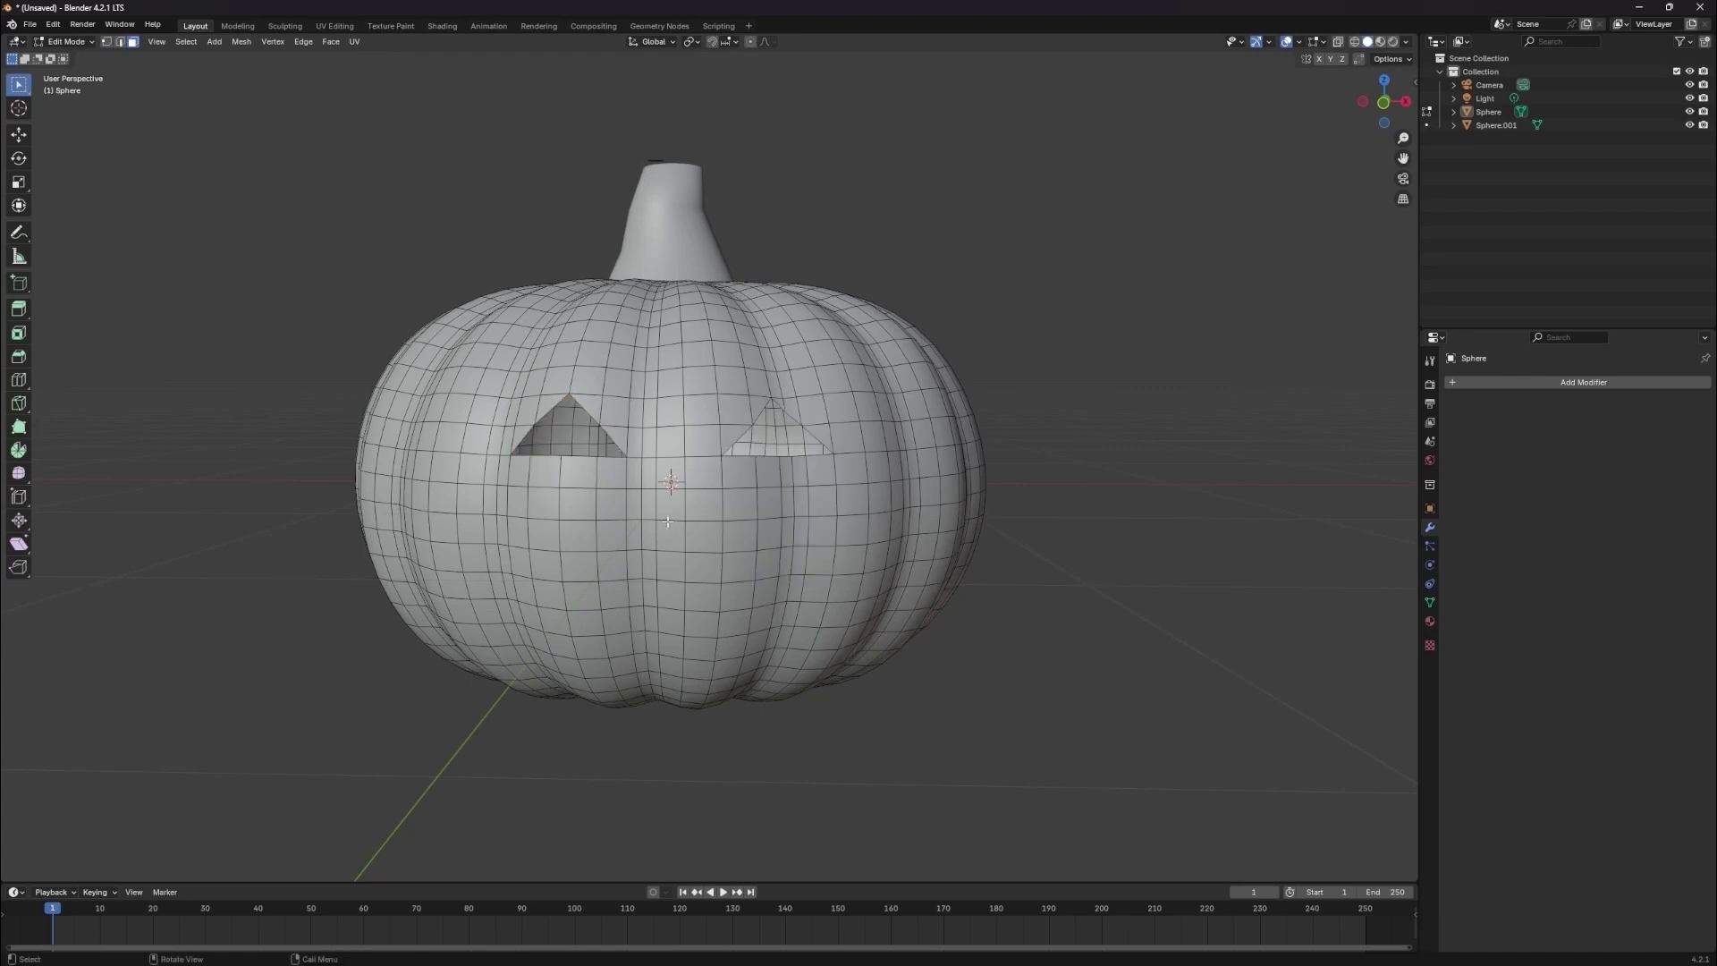
# - Select a wide, toothed band of faces across the lower front and delete them to cut a jagged mouth
pyautogui.click(588, 623)
pyautogui.keyDown('shift'); pyautogui.click(582, 594); pyautogui.keyUp('shift')
pyautogui.keyDown('shift'); pyautogui.click(615, 594); pyautogui.keyUp('shift')
pyautogui.keyDown('shift'); pyautogui.click(636, 597); pyautogui.keyUp('shift')
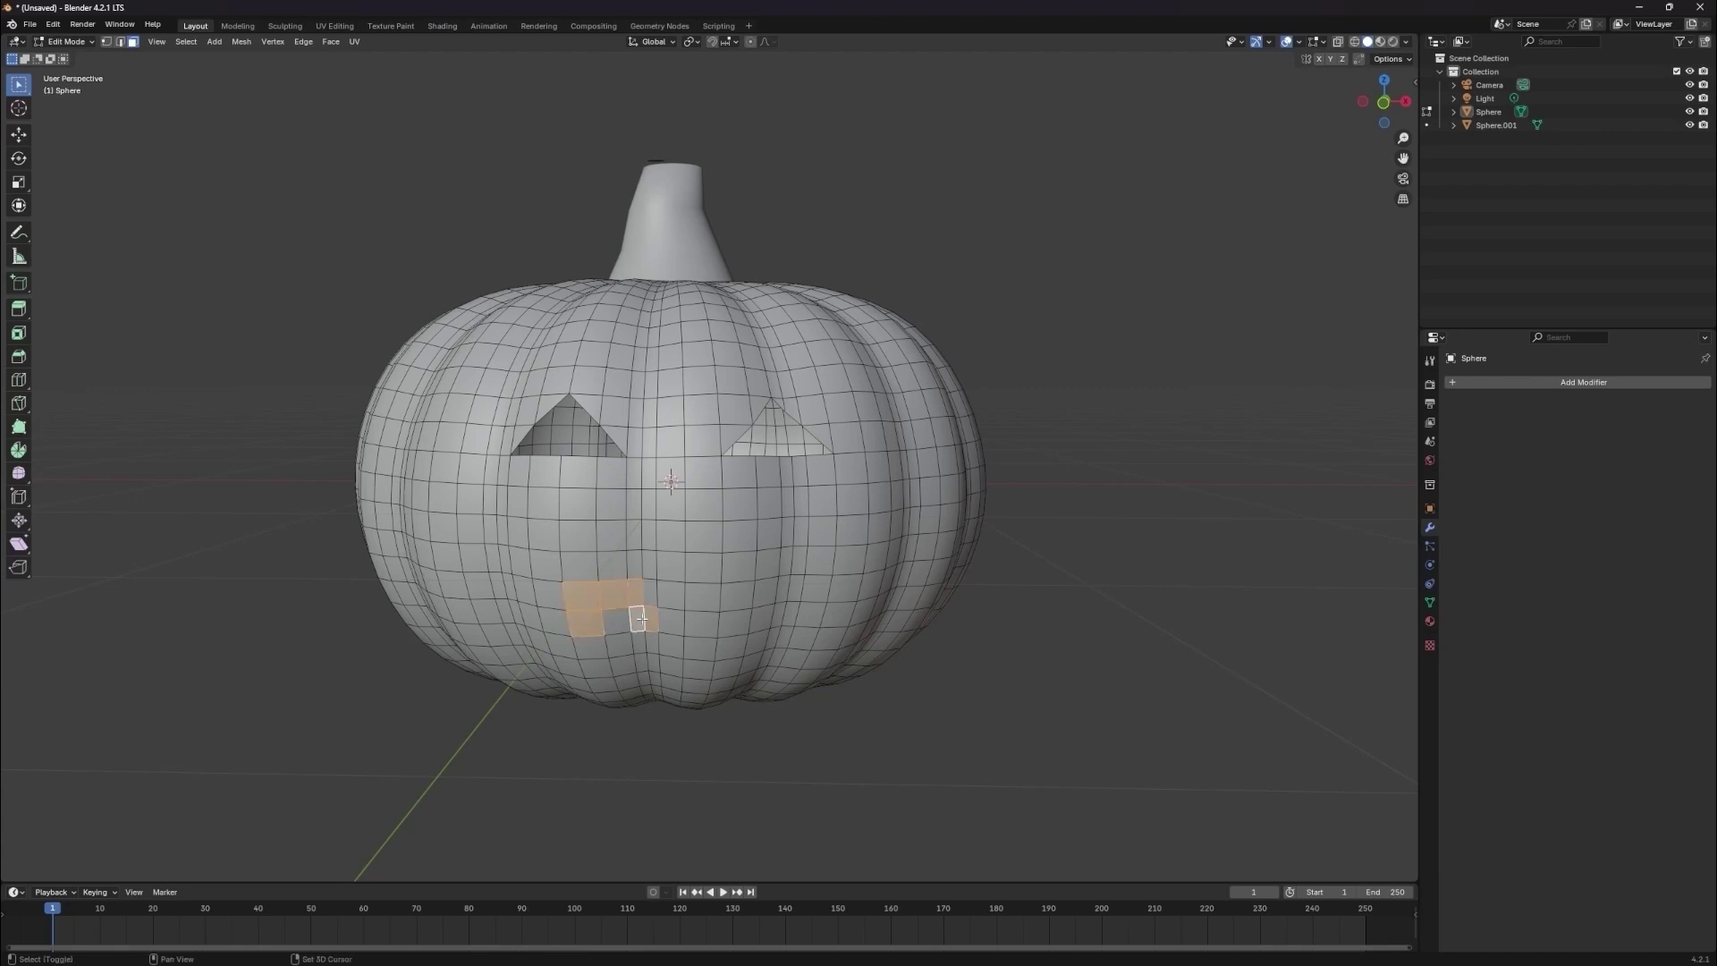
pyautogui.keyDown('shift'); pyautogui.click(673, 623); pyautogui.keyUp('shift')
pyautogui.keyDown('shift'); pyautogui.click(670, 595); pyautogui.keyUp('shift')
pyautogui.keyDown('shift'); pyautogui.click(705, 594); pyautogui.keyUp('shift')
pyautogui.keyDown('shift'); pyautogui.click(741, 596); pyautogui.keyUp('shift')
pyautogui.keyDown('shift'); pyautogui.click(736, 623); pyautogui.keyUp('shift')
pyautogui.keyDown('shift'); pyautogui.click(762, 617); pyautogui.keyUp('shift')
pyautogui.keyDown('shift'); pyautogui.click(783, 606); pyautogui.keyUp('shift')
pyautogui.keyDown('shift'); pyautogui.click(789, 614); pyautogui.keyUp('shift')
pyautogui.keyDown('shift'); pyautogui.click(798, 590); pyautogui.keyUp('shift')
pyautogui.keyDown('shift'); pyautogui.click(817, 590); pyautogui.keyUp('shift')
pyautogui.keyDown('shift'); pyautogui.click(811, 613); pyautogui.keyUp('shift')
pyautogui.keyDown('shift'); pyautogui.click(836, 614); pyautogui.keyUp('shift')
pyautogui.keyDown('shift'); pyautogui.click(862, 611); pyautogui.keyUp('shift')
pyautogui.keyDown('shift'); pyautogui.click(870, 588); pyautogui.keyUp('shift')
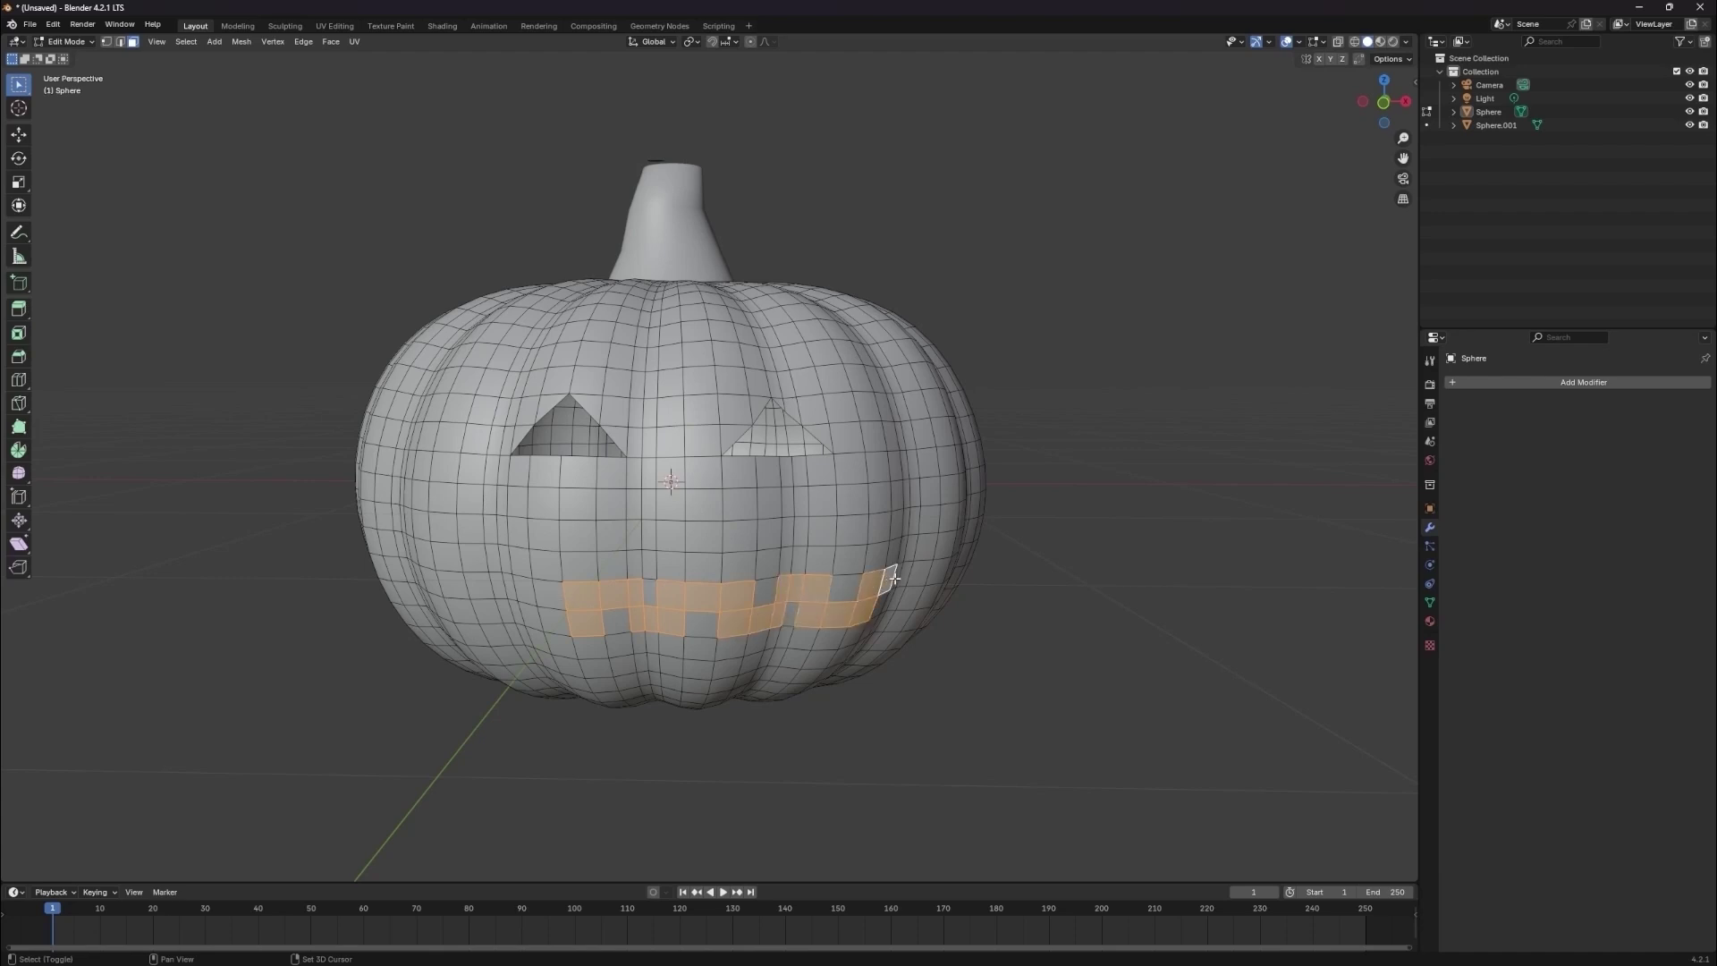
pyautogui.keyDown('shift'); pyautogui.click(557, 619); pyautogui.keyUp('shift')
pyautogui.keyDown('shift'); pyautogui.click(532, 617); pyautogui.keyUp('shift')
pyautogui.keyDown('shift'); pyautogui.click(456, 613); pyautogui.keyUp('shift')
pyautogui.keyDown('shift'); pyautogui.click(461, 591); pyautogui.keyUp('shift')
pyautogui.rightClick(645, 490)
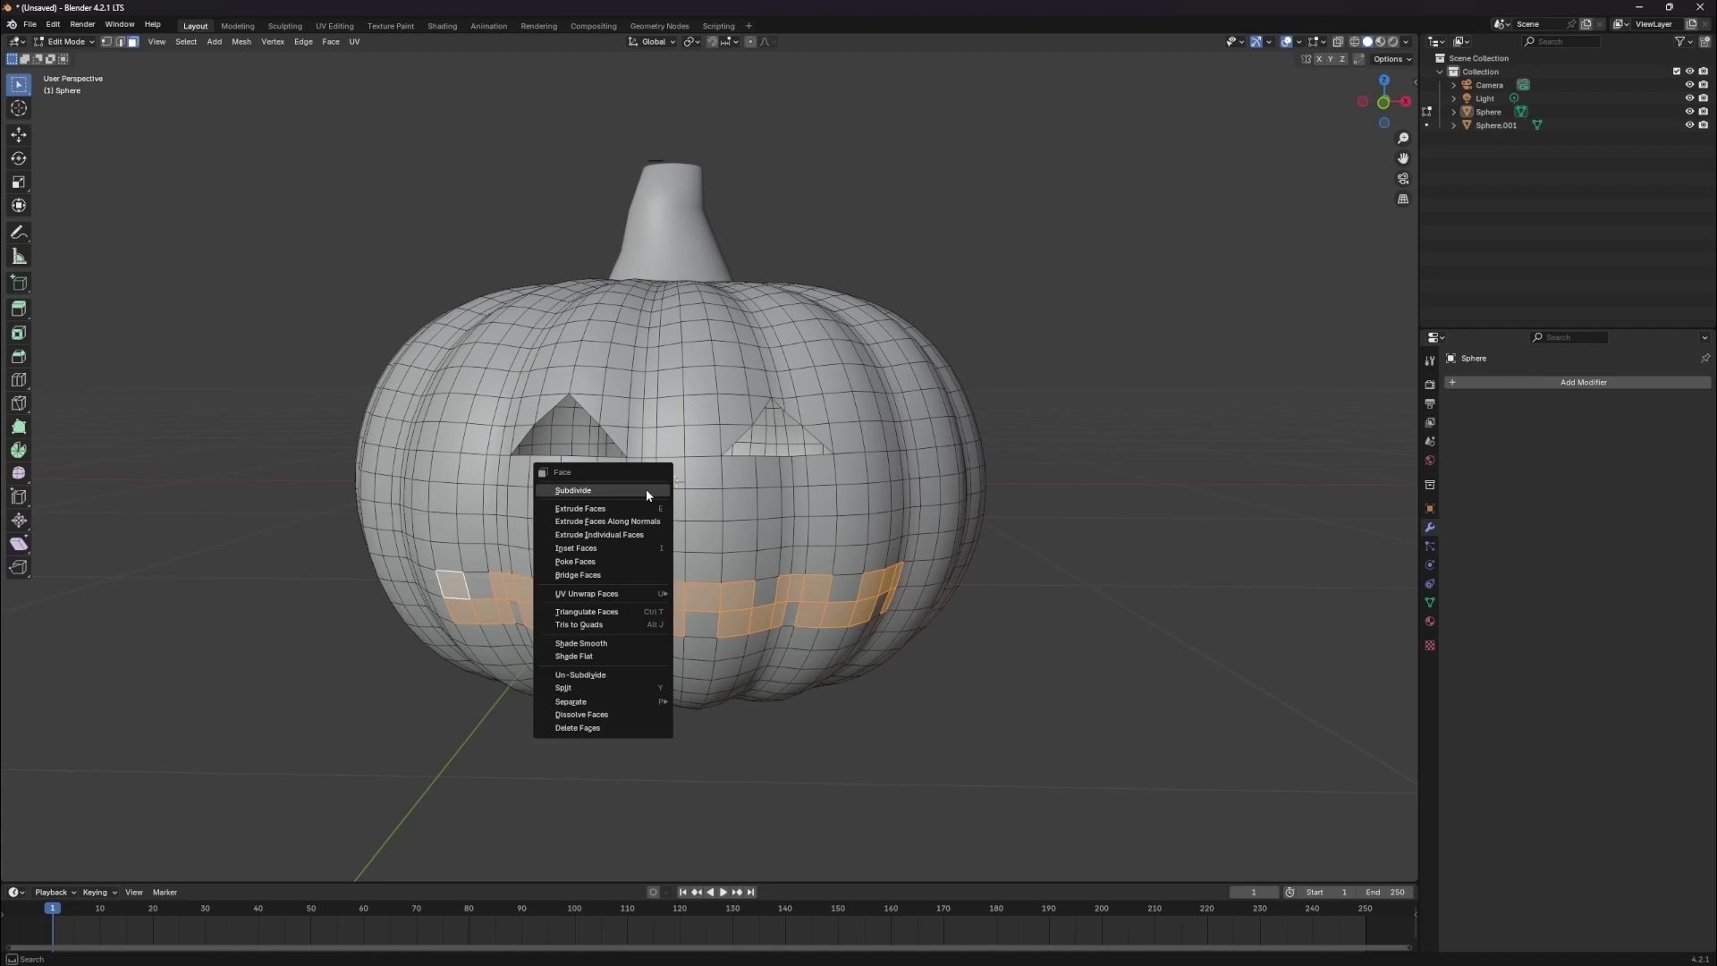
pyautogui.press('x')
pyautogui.click(829, 551)
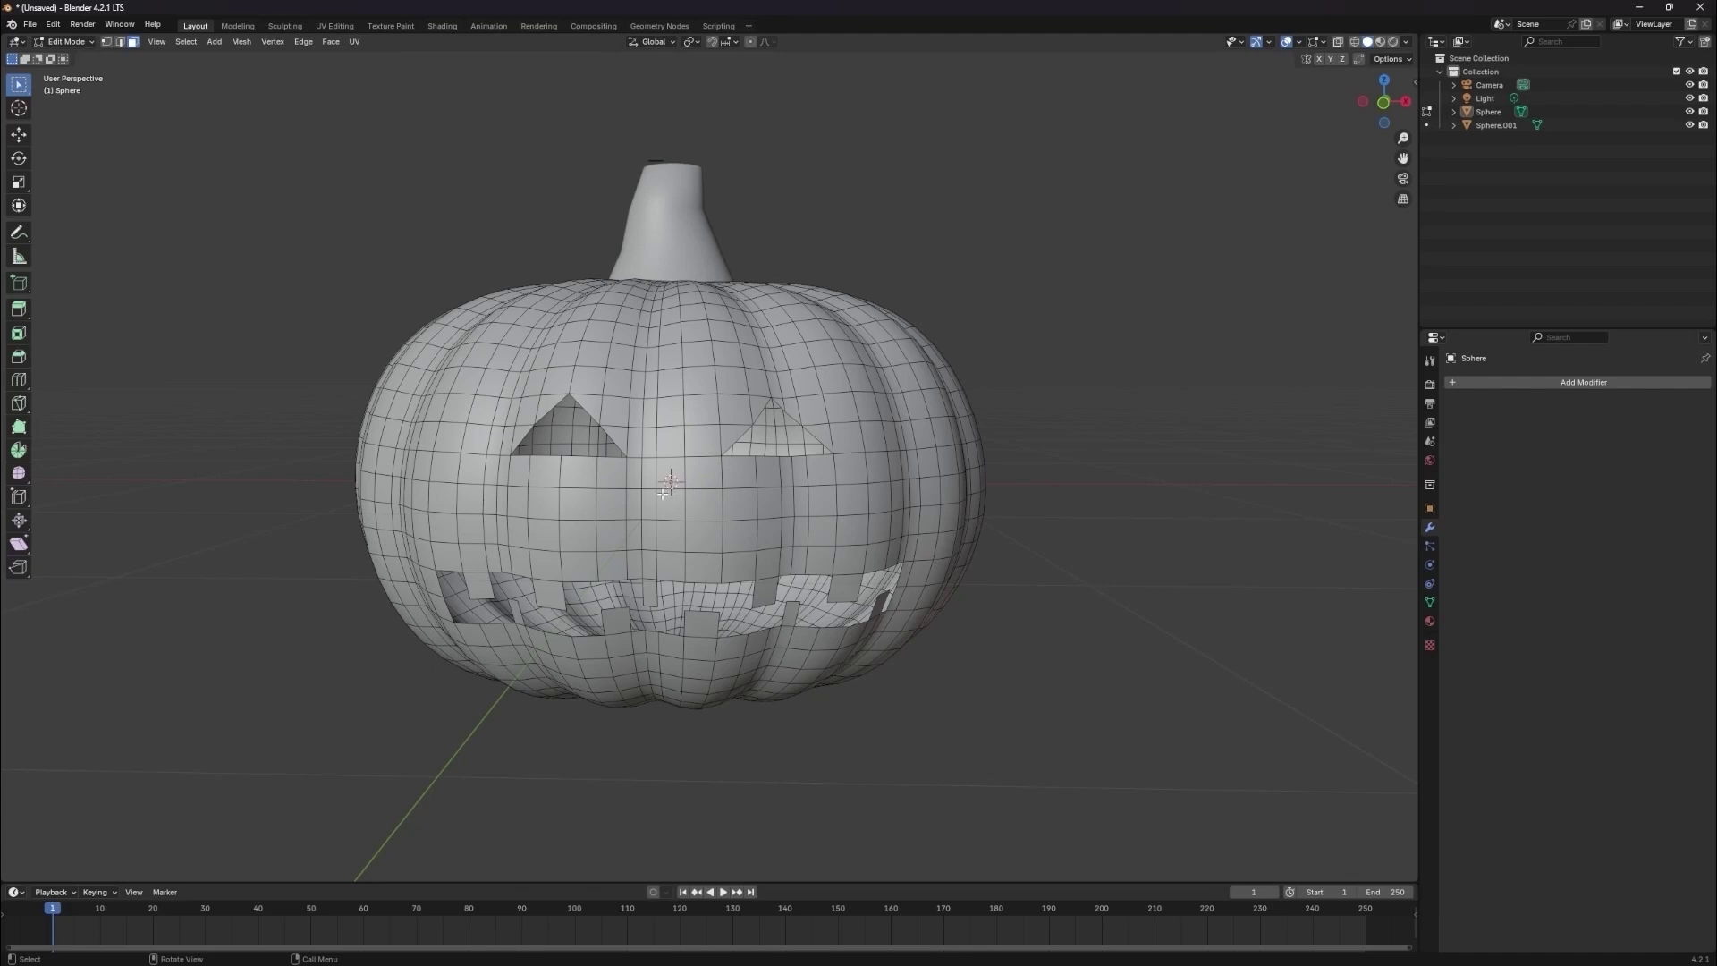
# - Connect vertex paths along both slopes of a triangular nose centred between the eyes and the mouth
pyautogui.press('1')
pyautogui.rightClick(678, 531)
pyautogui.click(679, 530)
pyautogui.keyDown('shift'); pyautogui.click(738, 546); pyautogui.keyUp('shift')
pyautogui.hotkey('ctrl', 'z')
pyautogui.click(722, 550)
pyautogui.keyDown('shift'); pyautogui.click(686, 494); pyautogui.keyUp('shift')
pyautogui.rightClick(686, 496)
pyautogui.click(686, 496)
pyautogui.keyDown('shift'); pyautogui.click(750, 548); pyautogui.keyUp('shift')
# - Select the faces inside the nose triangle and delete them to open the nose
pyautogui.click(657, 522)
pyautogui.keyDown('shift'); pyautogui.click(669, 538); pyautogui.keyUp('shift')
pyautogui.keyDown('shift'); pyautogui.click(696, 510); pyautogui.keyUp('shift')
pyautogui.keyDown('shift'); pyautogui.click(703, 534); pyautogui.keyUp('shift')
pyautogui.keyDown('shift'); pyautogui.click(731, 542); pyautogui.keyUp('shift')
pyautogui.keyDown('shift'); pyautogui.click(678, 512); pyautogui.keyUp('shift')
pyautogui.press('x')
pyautogui.click(680, 517)
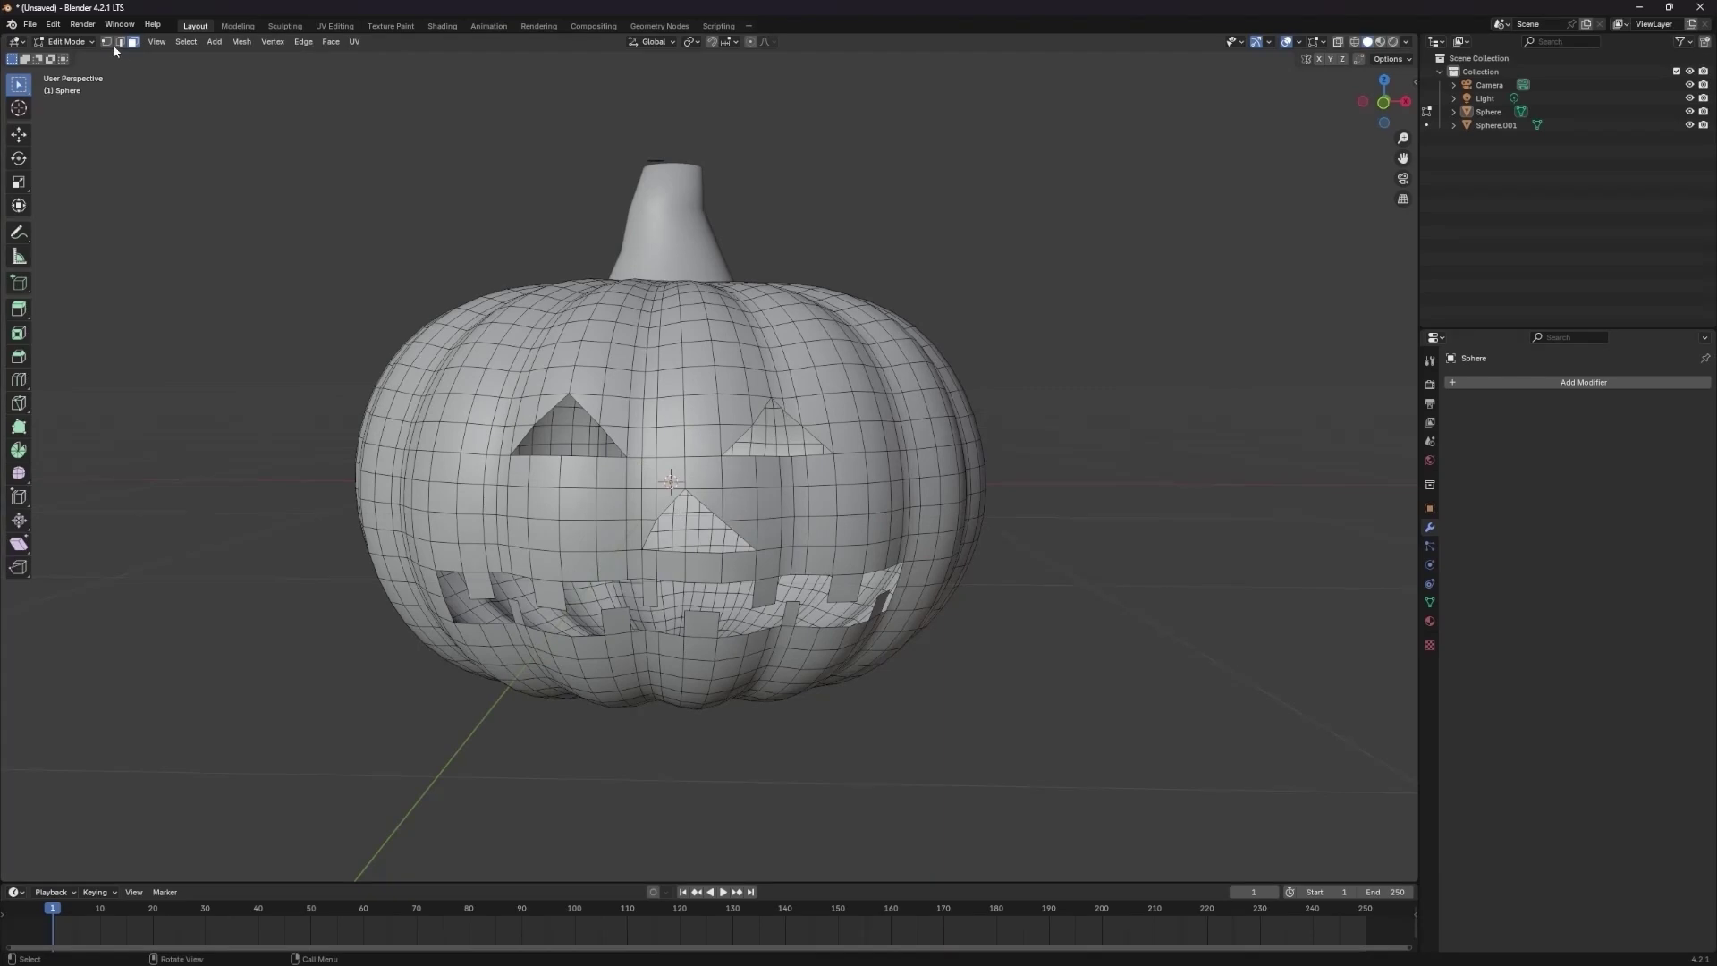
# - Move the vertices around the nose opening's lower left corner, down to the mouth's upper edge, to even out the mesh
pyautogui.press('g')
pyautogui.click(641, 559)
pyautogui.click(640, 555)
pyautogui.press('g')
pyautogui.click(644, 558)
pyautogui.click(636, 553)
pyautogui.press('g')
pyautogui.click(639, 550)
pyautogui.click(625, 522)
pyautogui.press('g')
pyautogui.click(623, 520)
pyautogui.click(619, 550)
pyautogui.press('g')
pyautogui.click(624, 582)
pyautogui.press('g')
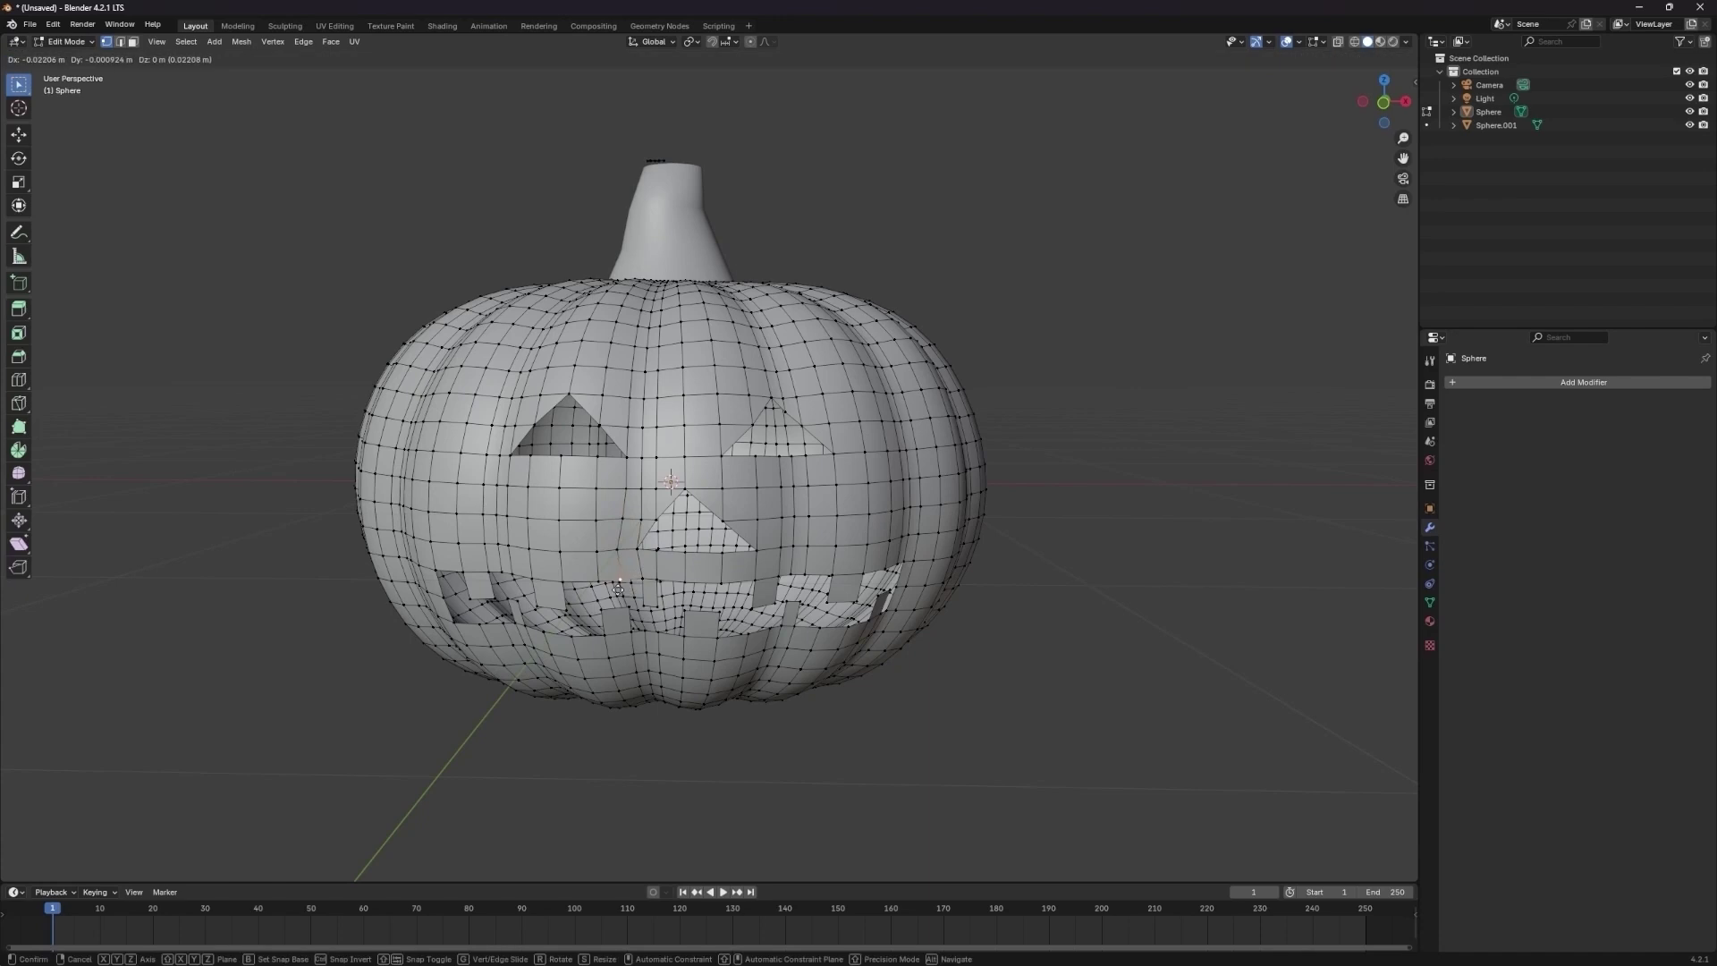
pyautogui.click(617, 580)
# - Raise the nose opening's apex slightly and slide the vertices beside its right slope to even out the mesh
pyautogui.press('g')
pyautogui.click(694, 494)
pyautogui.press('g')
pyautogui.click(685, 488)
pyautogui.press('g')
pyautogui.press('g')
pyautogui.click(735, 526)
pyautogui.hotkey('ctrl', 'z')
pyautogui.press('g')
pyautogui.press('g')
pyautogui.click(744, 523)
pyautogui.press('g')
pyautogui.press('g')
pyautogui.click(796, 535)
pyautogui.press('g')
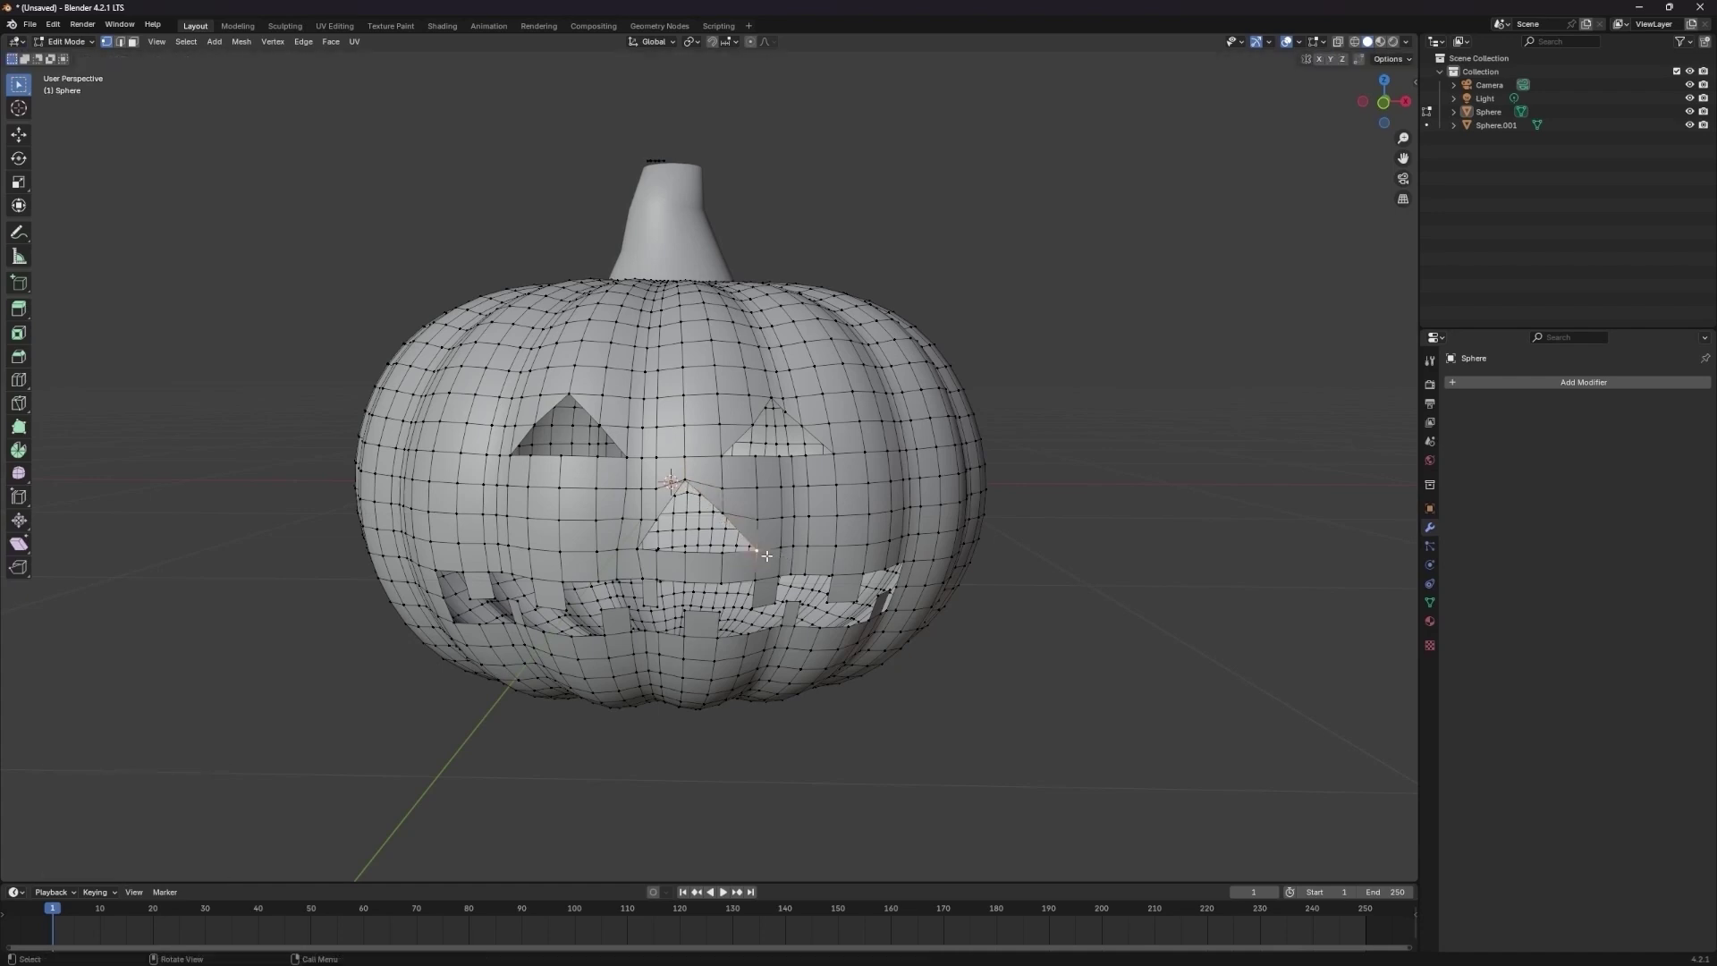
# - Adjust the vertices on the right eye's inner slope and its two lower corners to clean up the triangle
pyautogui.click(816, 405)
pyautogui.click(753, 426)
pyautogui.press('g')
pyautogui.click(749, 427)
pyautogui.click(729, 456)
pyautogui.press('g')
pyautogui.press('g')
pyautogui.click(749, 452)
pyautogui.press('g')
pyautogui.click(828, 453)
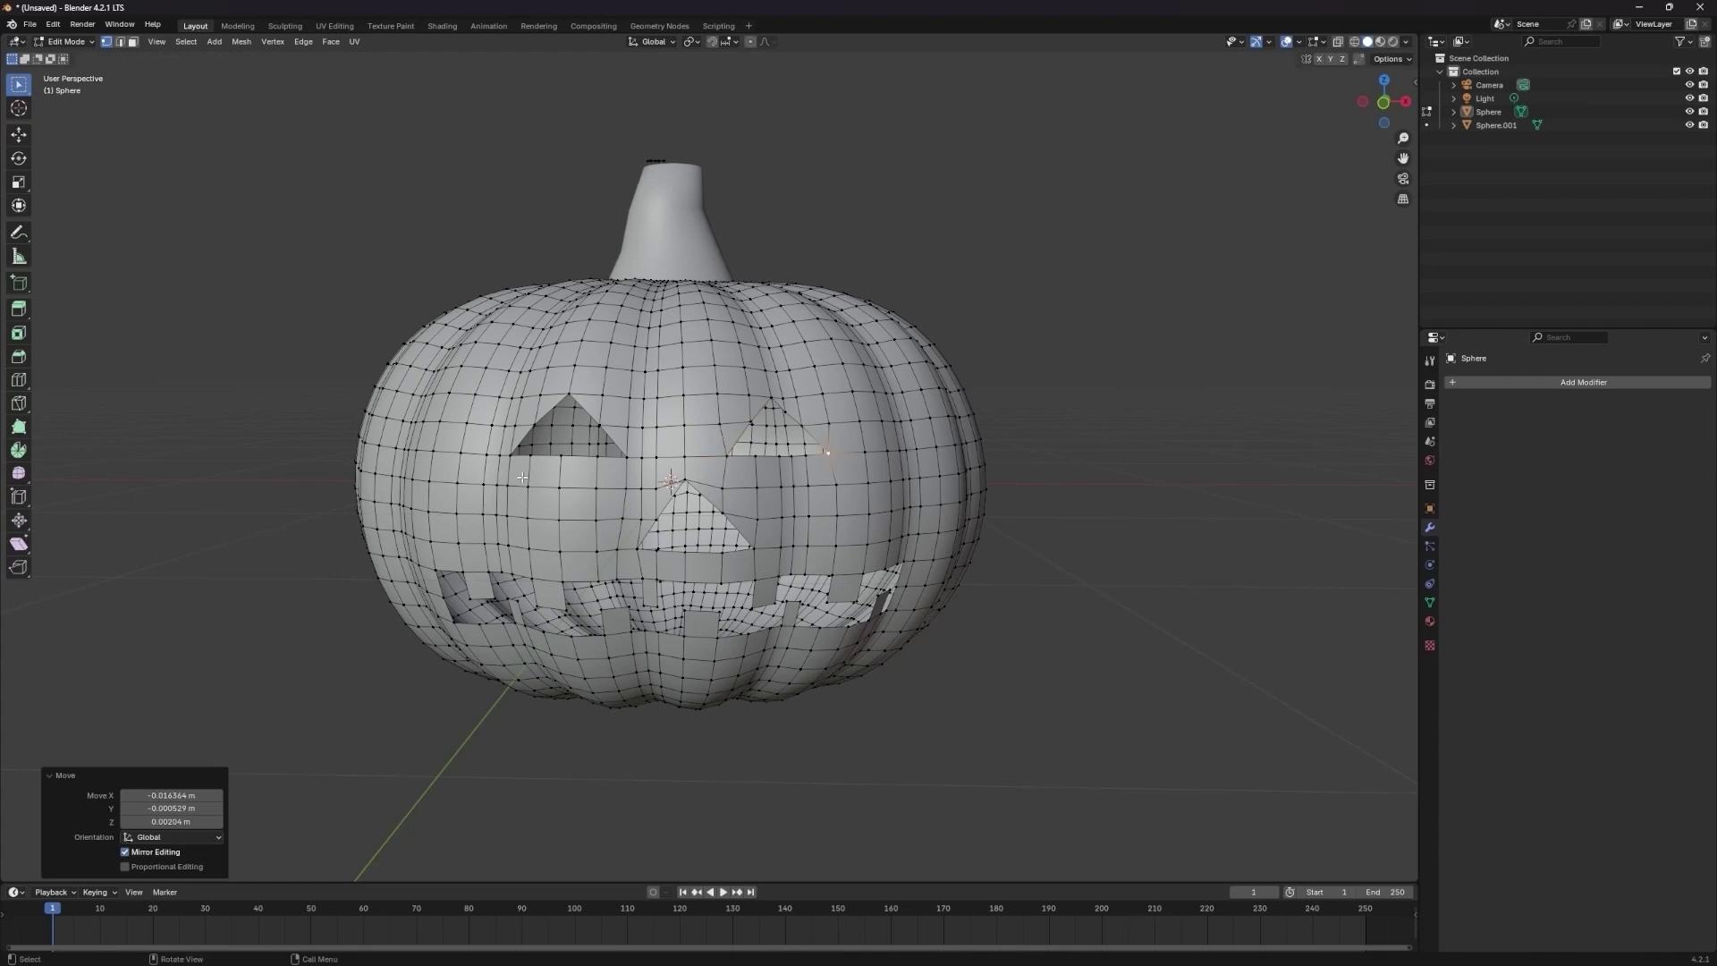
# - Adjust the left eye's inner lower corner and the vertex on its inner slope to straighten the triangle
pyautogui.click(624, 459)
pyautogui.press('g')
pyautogui.press('g')
pyautogui.click(620, 455)
pyautogui.click(603, 424)
pyautogui.press('g')
pyautogui.click(601, 426)
pyautogui.scroll(-3, 604, 429)
pyautogui.moveTo(607, 429)
pyautogui.mouseDown(button='middle')
pyautogui.moveTo(587, 414)
pyautogui.moveTo(599, 424)
pyautogui.mouseUp(button='middle')
pyautogui.scroll(4, 648, 458)
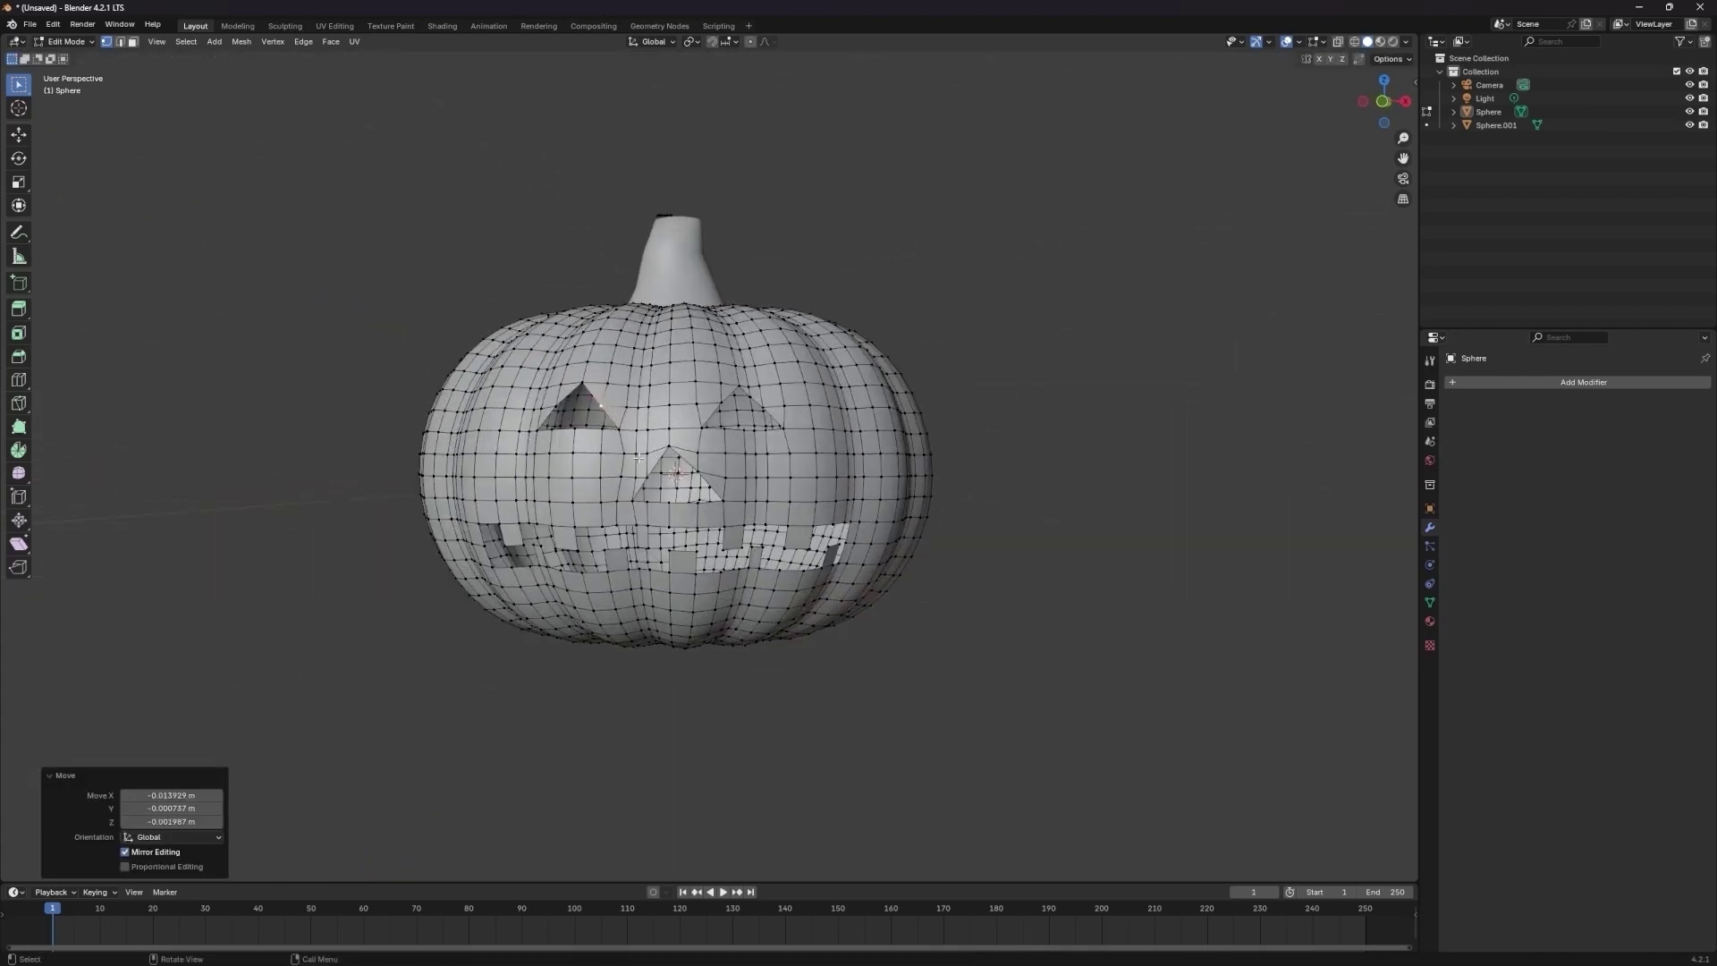
# - Slide the vertex between the left eye and the nose along its edge by a factor of about 0.175
pyautogui.click(639, 457)
pyautogui.hotkey('shift', 'v')
pyautogui.click(723, 483)
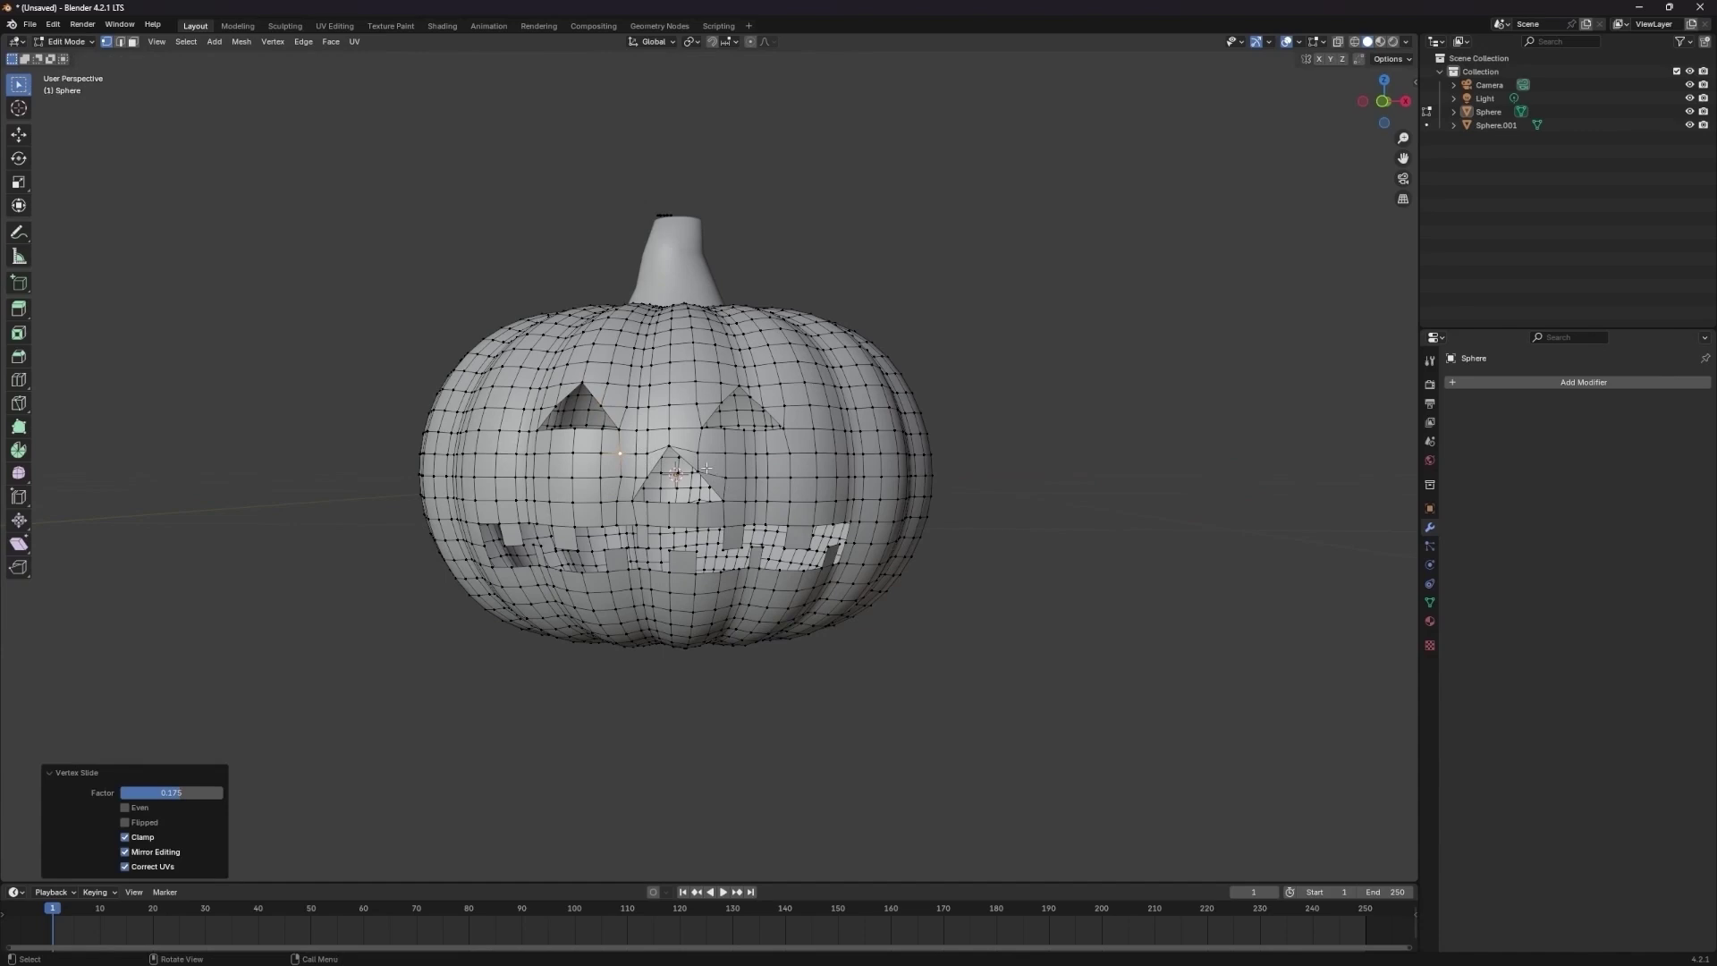
pyautogui.press('g')
pyautogui.click(705, 471)
# - Shift the vertices beside and above the right eye's inner slope to even out the mesh spacing
pyautogui.scroll(3, 754, 432)
pyautogui.click(733, 368)
pyautogui.press('g')
pyautogui.click(729, 365)
pyautogui.click(697, 362)
pyautogui.press('g')
pyautogui.click(706, 360)
pyautogui.press('g')
pyautogui.click(726, 336)
pyautogui.click(690, 329)
pyautogui.press('g')
pyautogui.click(701, 329)
pyautogui.scroll(-3, 752, 385)
pyautogui.scroll(2, 763, 403)
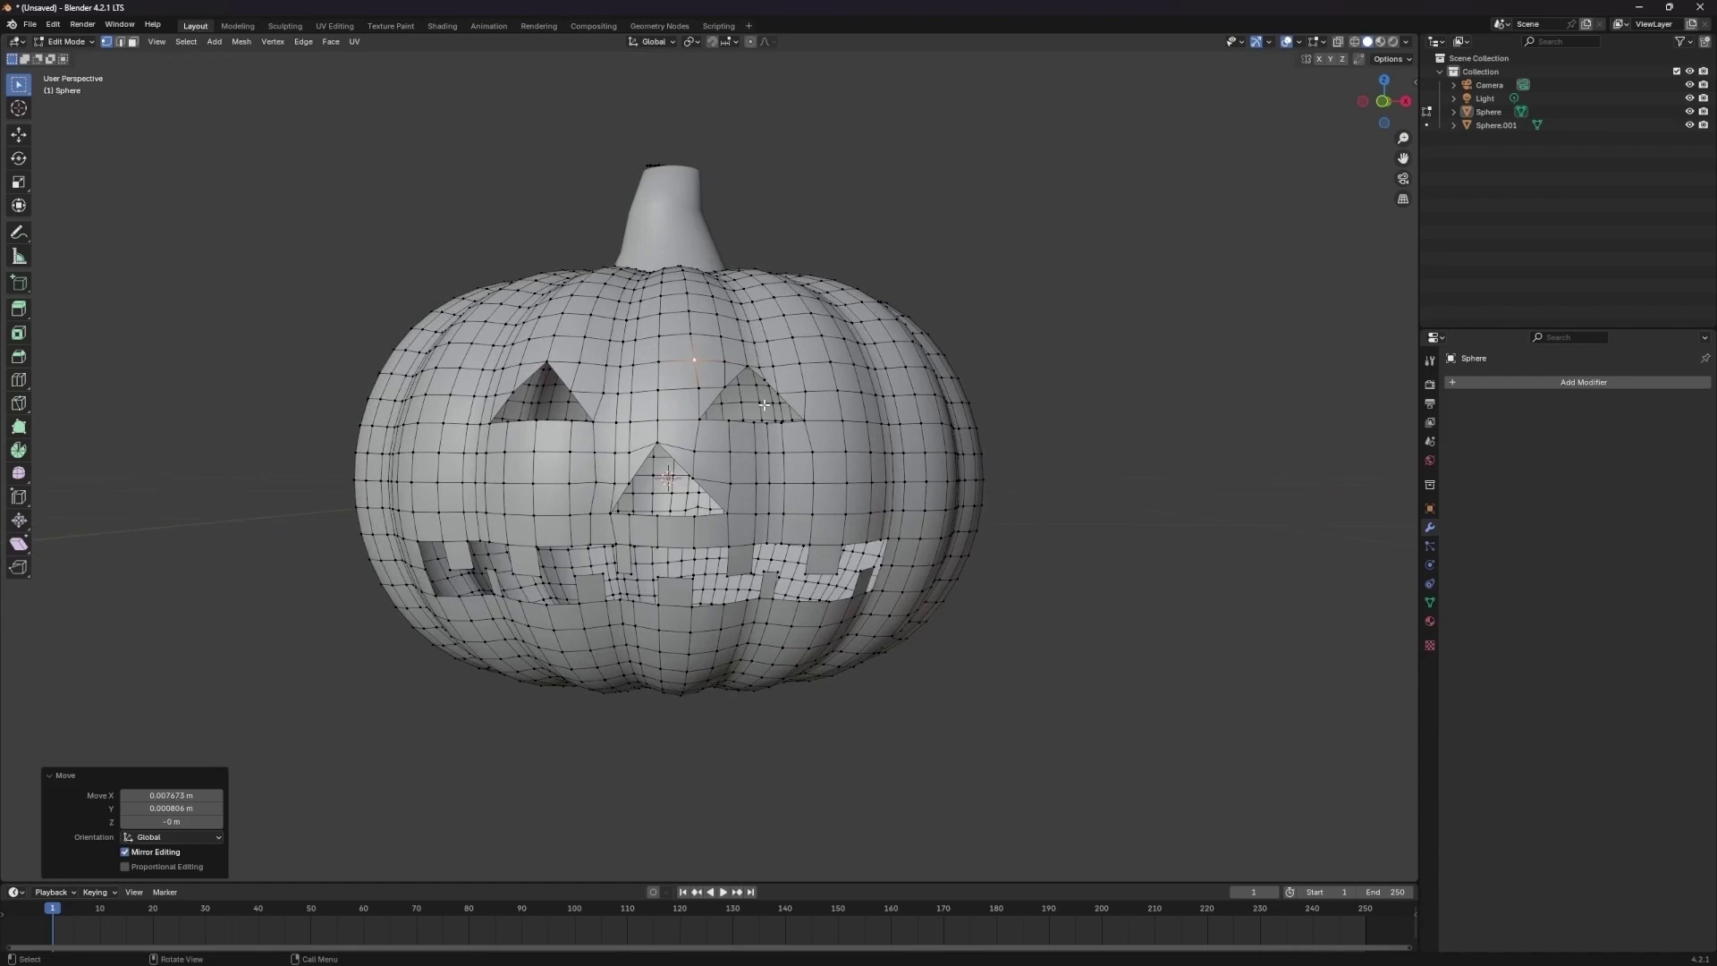
# - Slide the nose opening's lower right corner vertex slightly inward along its edge and clear the selection
pyautogui.hotkey('alt', 'a')
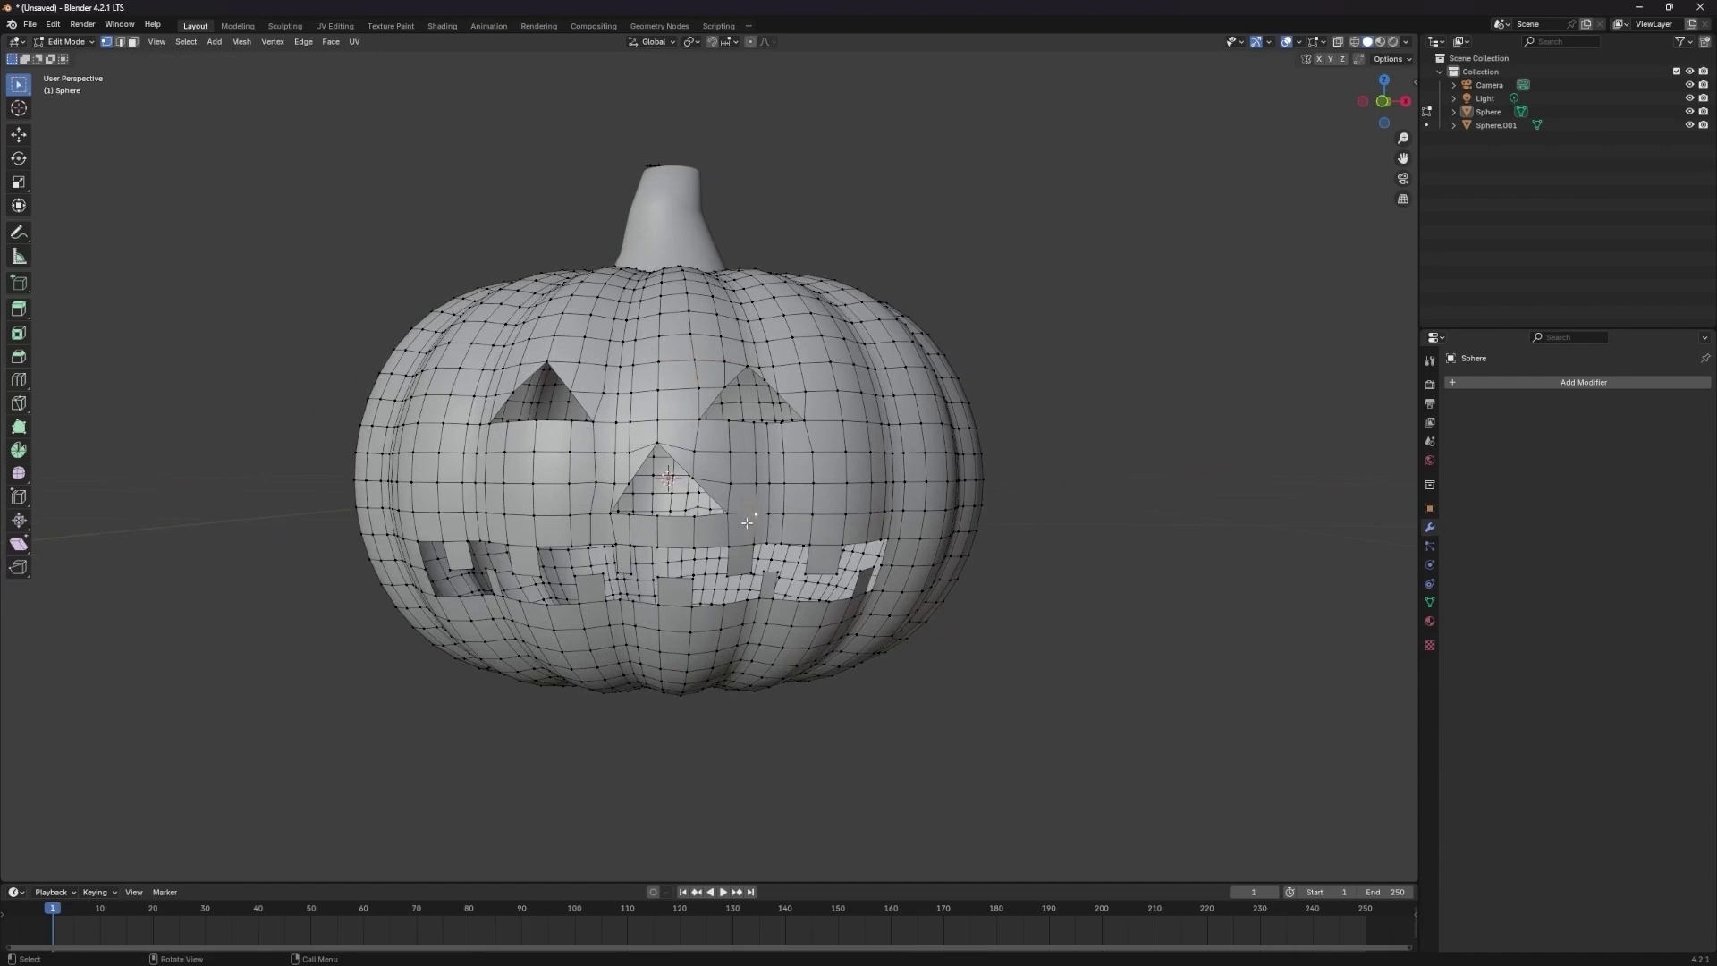
pyautogui.press('g')
pyautogui.click(754, 494)
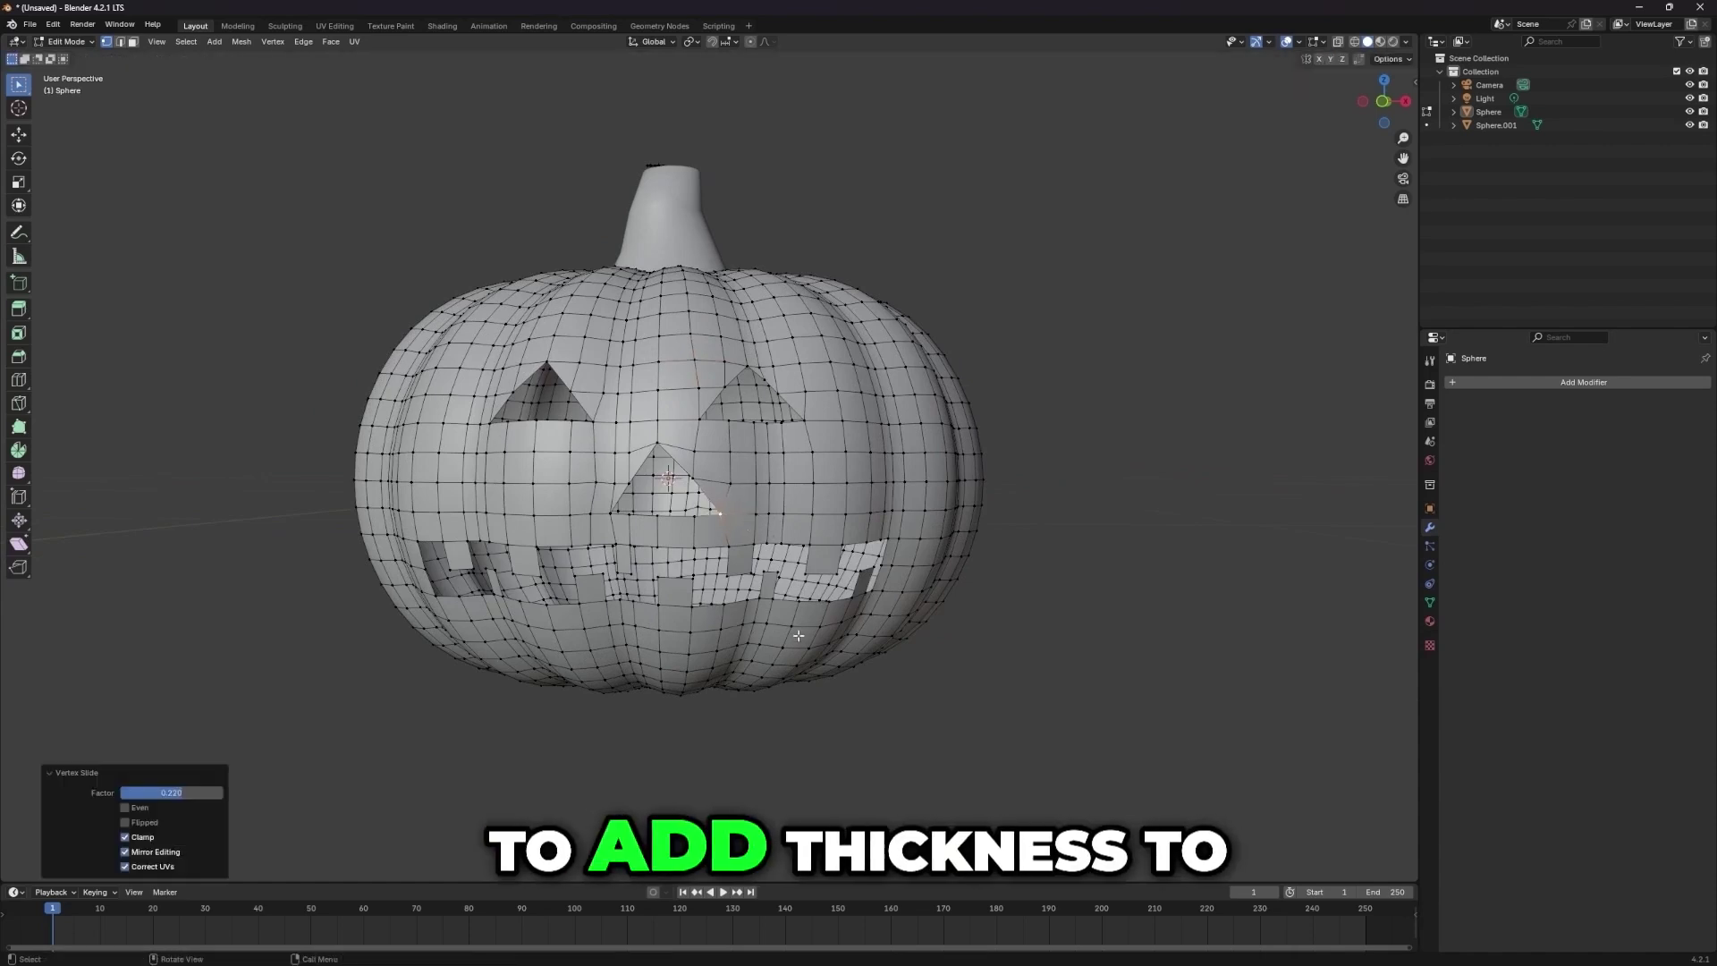
pyautogui.hotkey('alt', 'a')
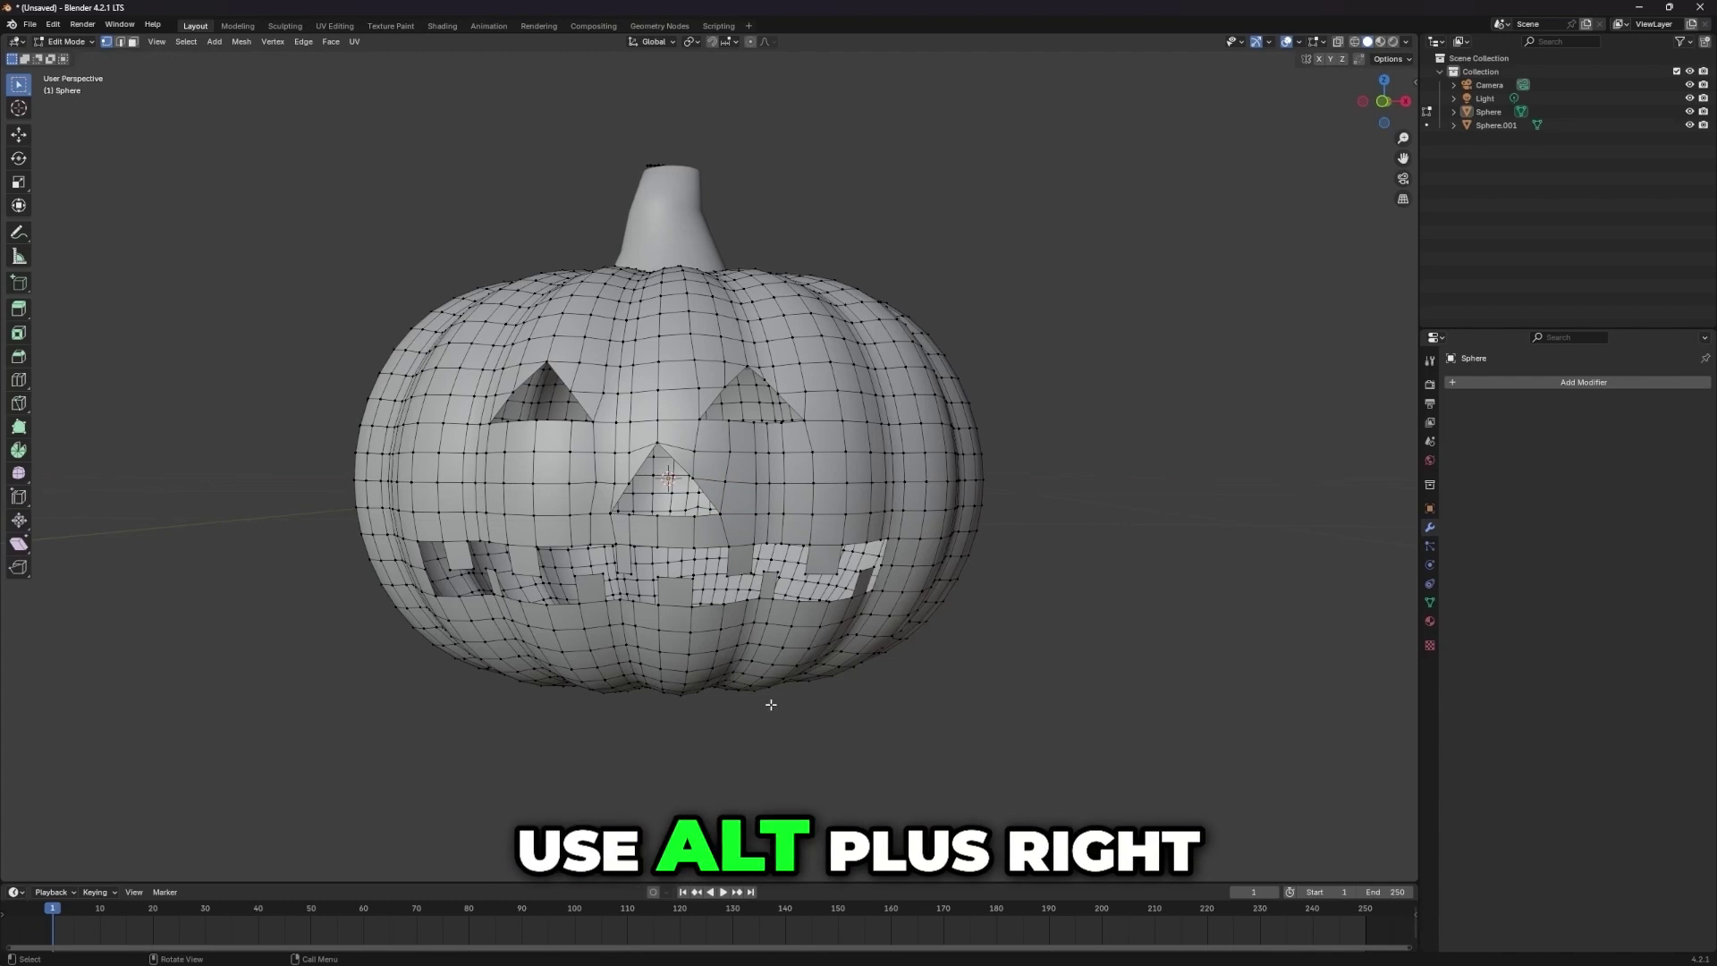
# - Select the nose opening's edge loop, extrude it, and scale the new edges inward to about 0.84
pyautogui.moveTo(759, 690); pyautogui.dragTo(783, 690, button='middle')
pyautogui.press('2')
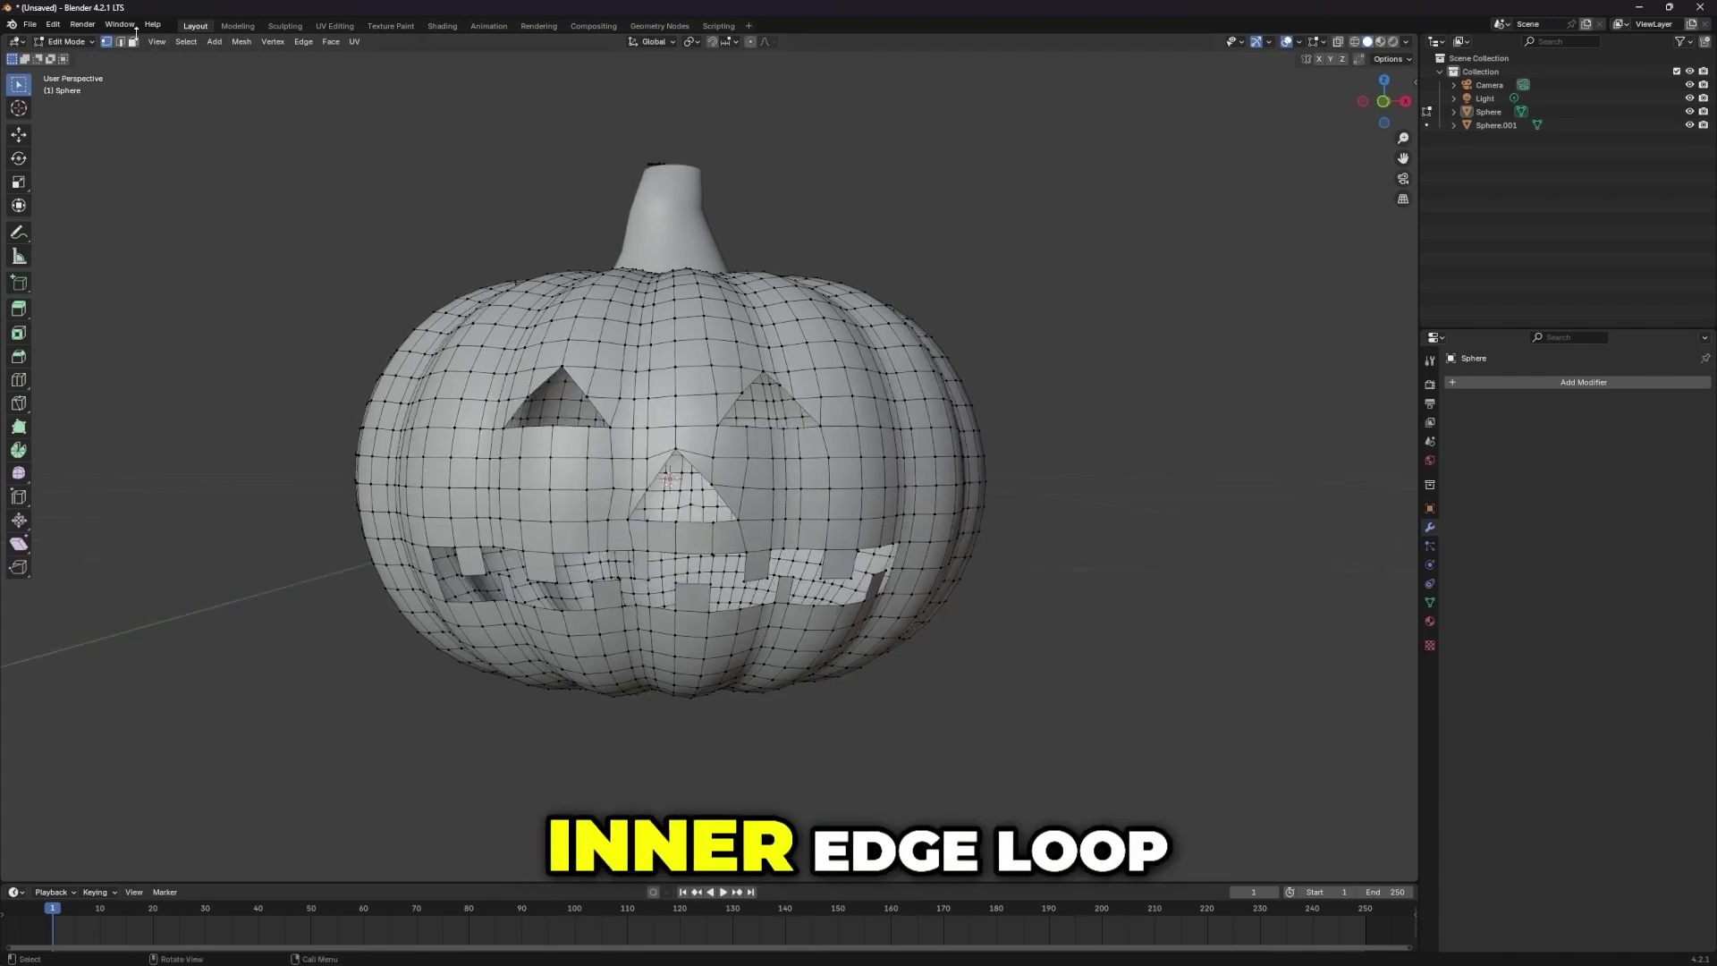
pyautogui.scroll(3, 580, 570)
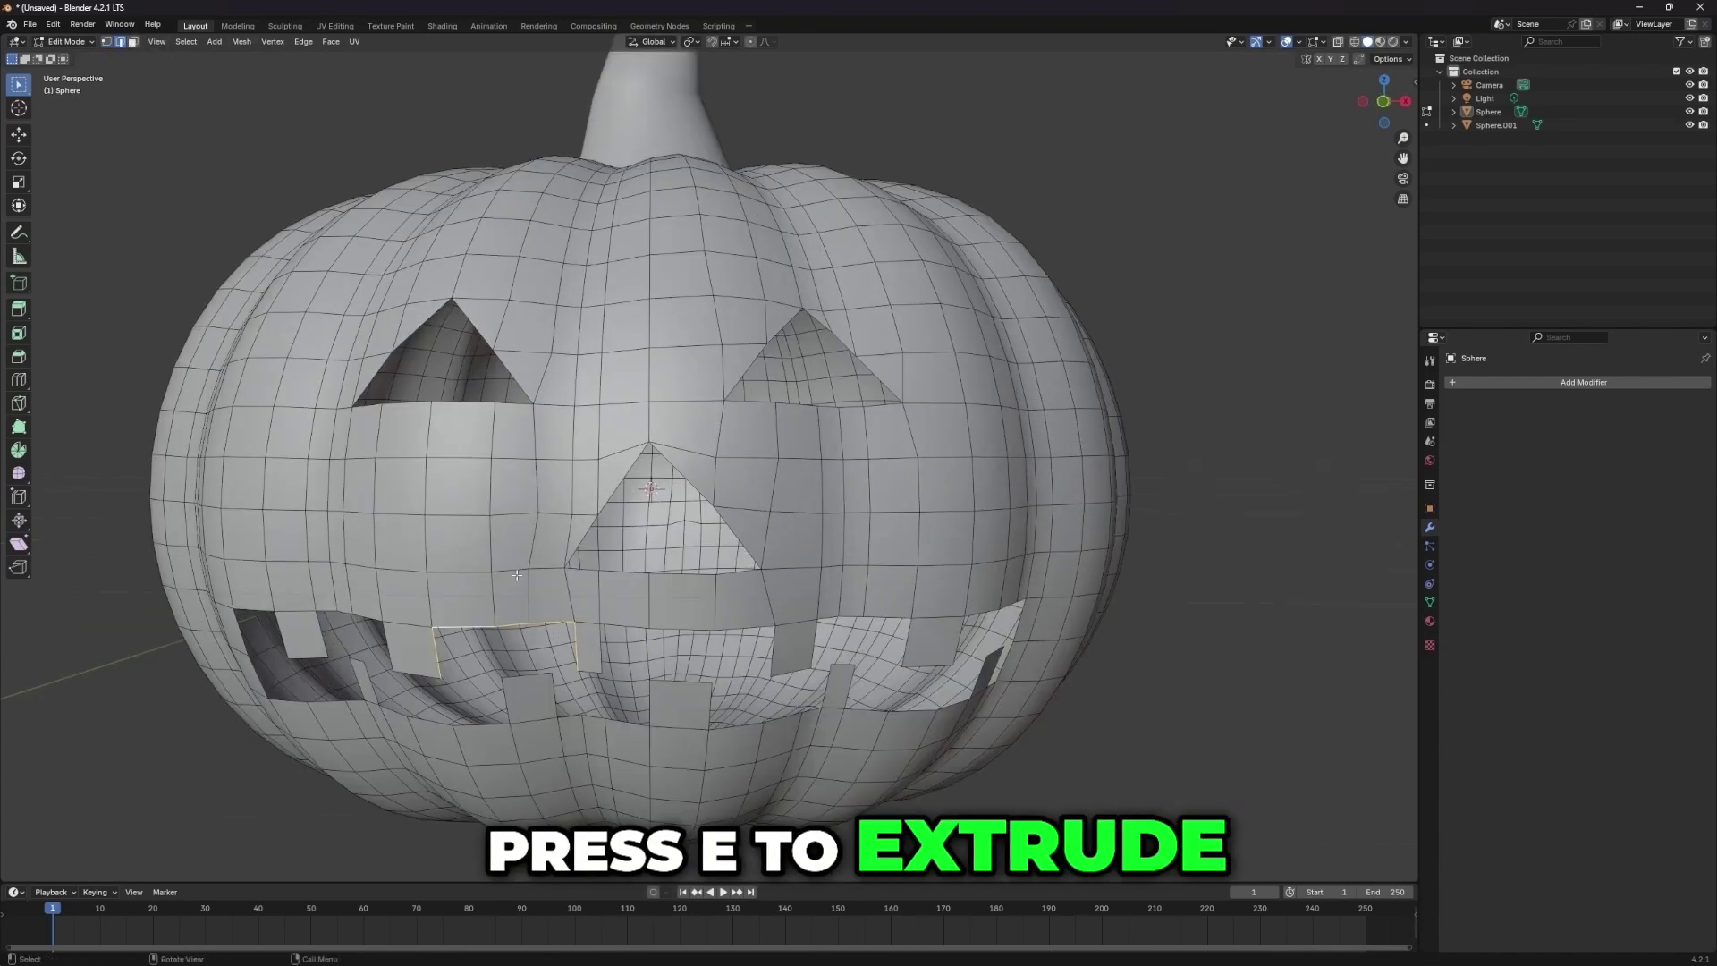
pyautogui.keyDown('alt'); pyautogui.click(610, 498); pyautogui.keyUp('alt')
pyautogui.keyDown('alt'); pyautogui.click(611, 498); pyautogui.keyUp('alt')
pyautogui.press('e')
pyautogui.press('s')
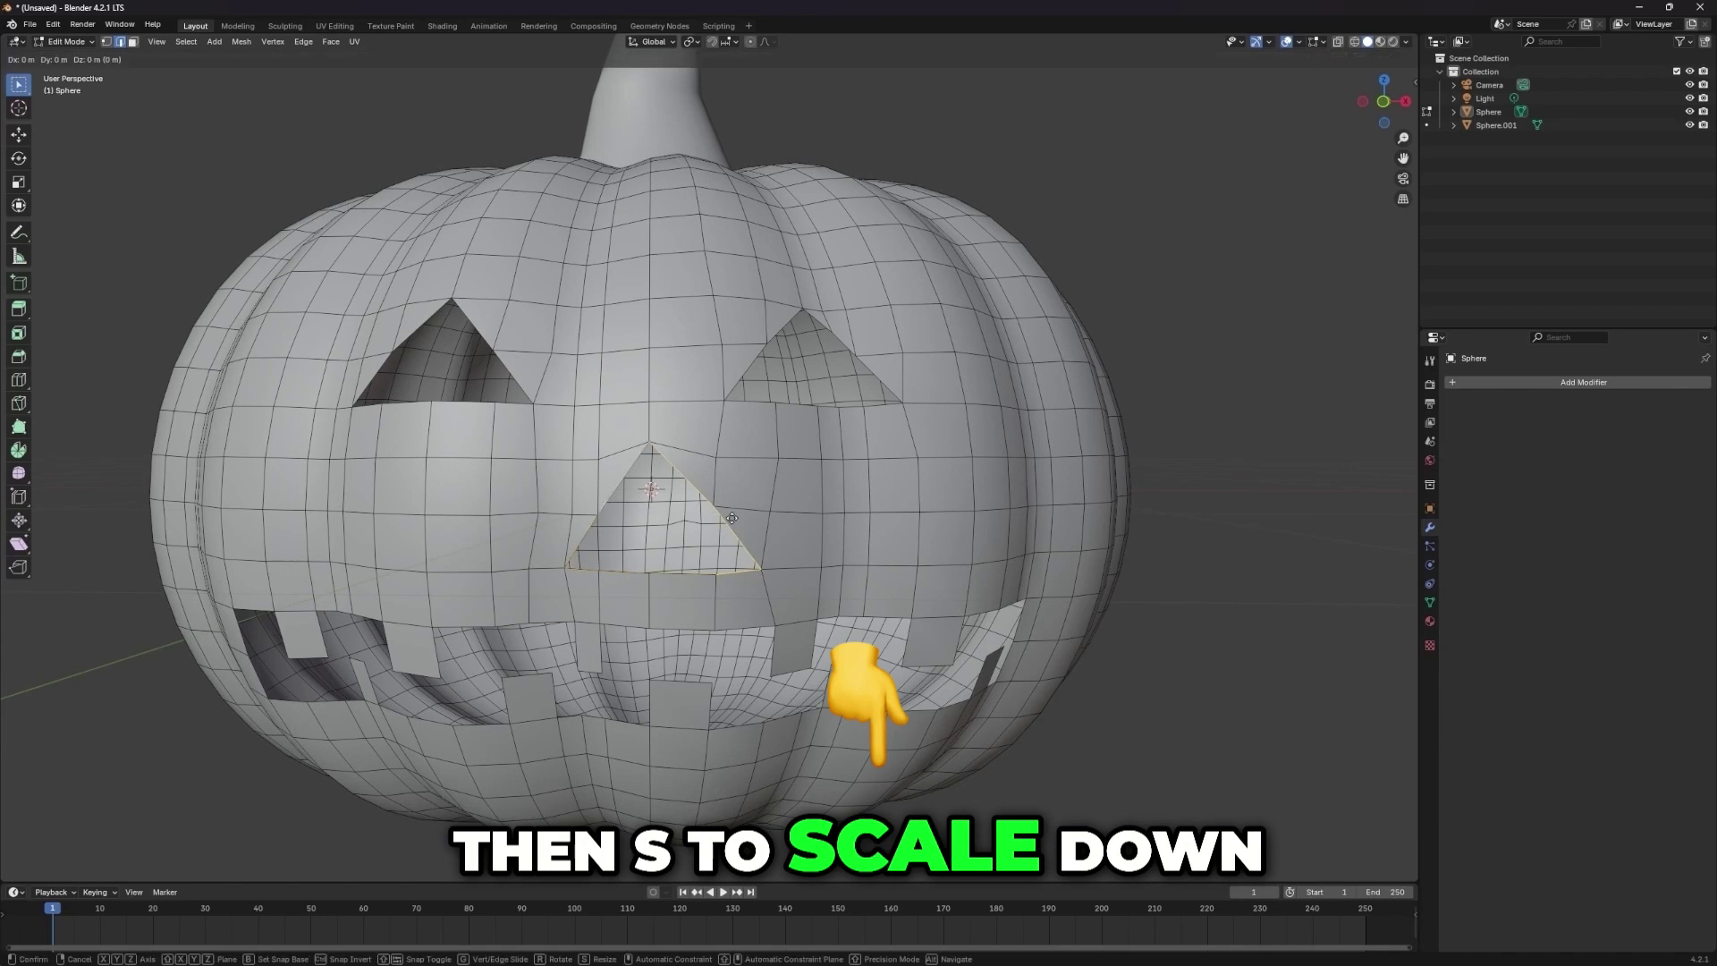
pyautogui.click(636, 590)
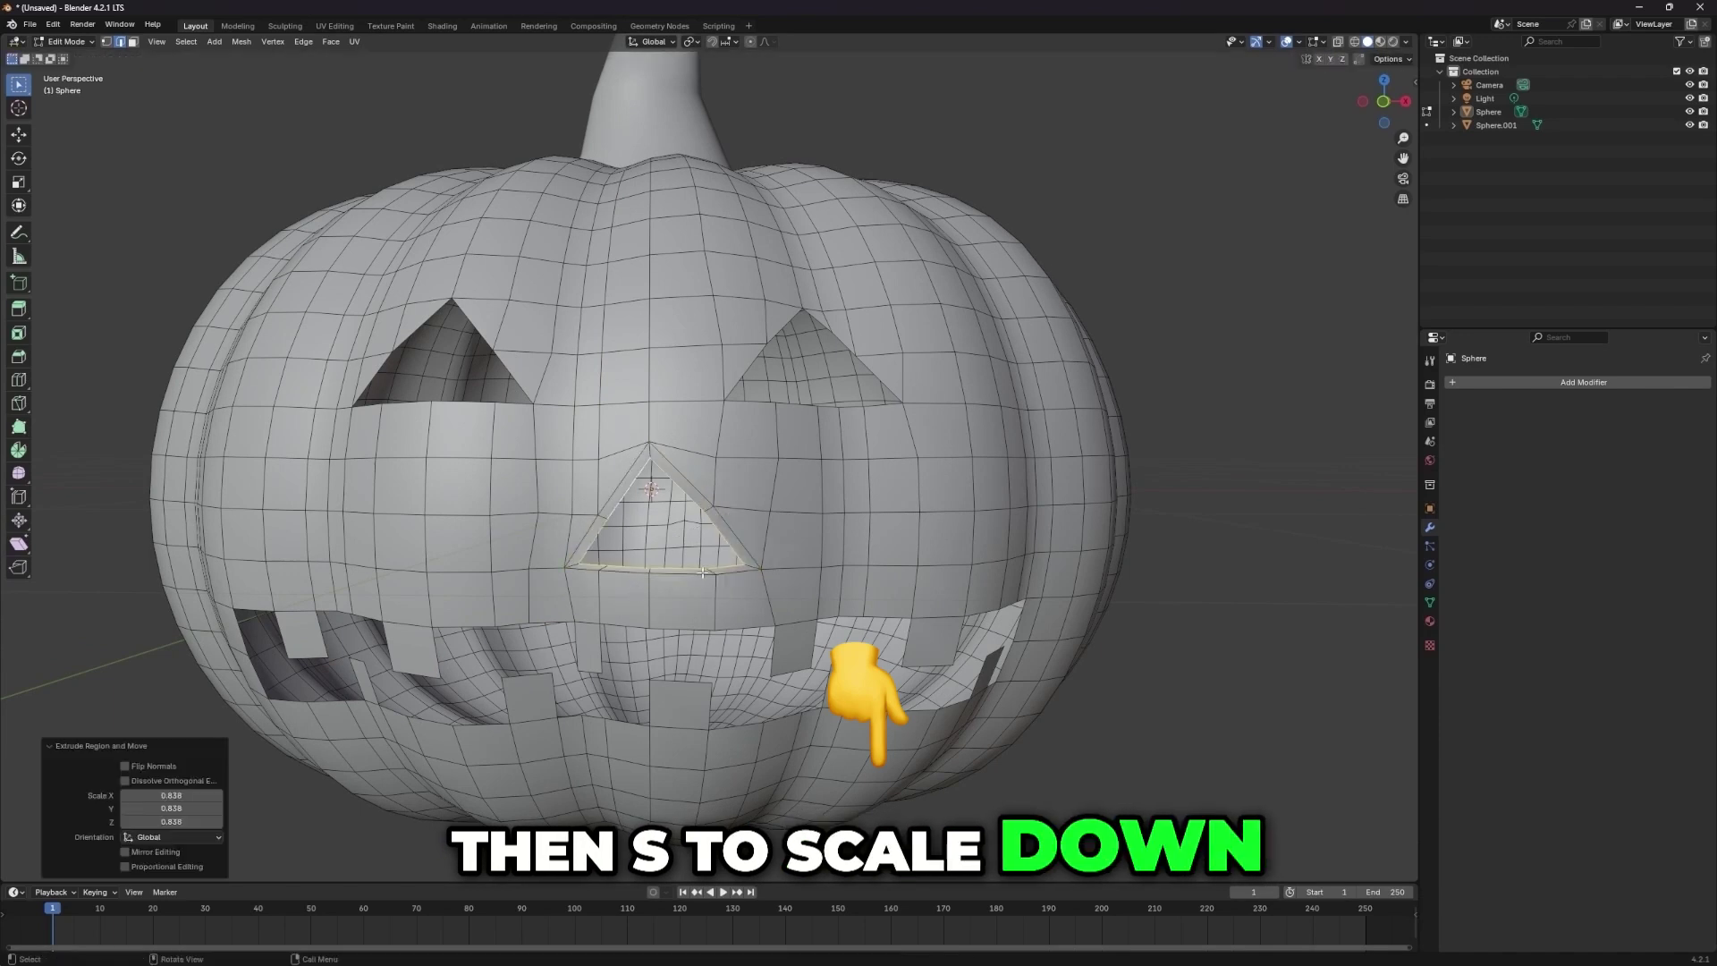
pyautogui.press('g')
pyautogui.press('y')
pyautogui.press('s')
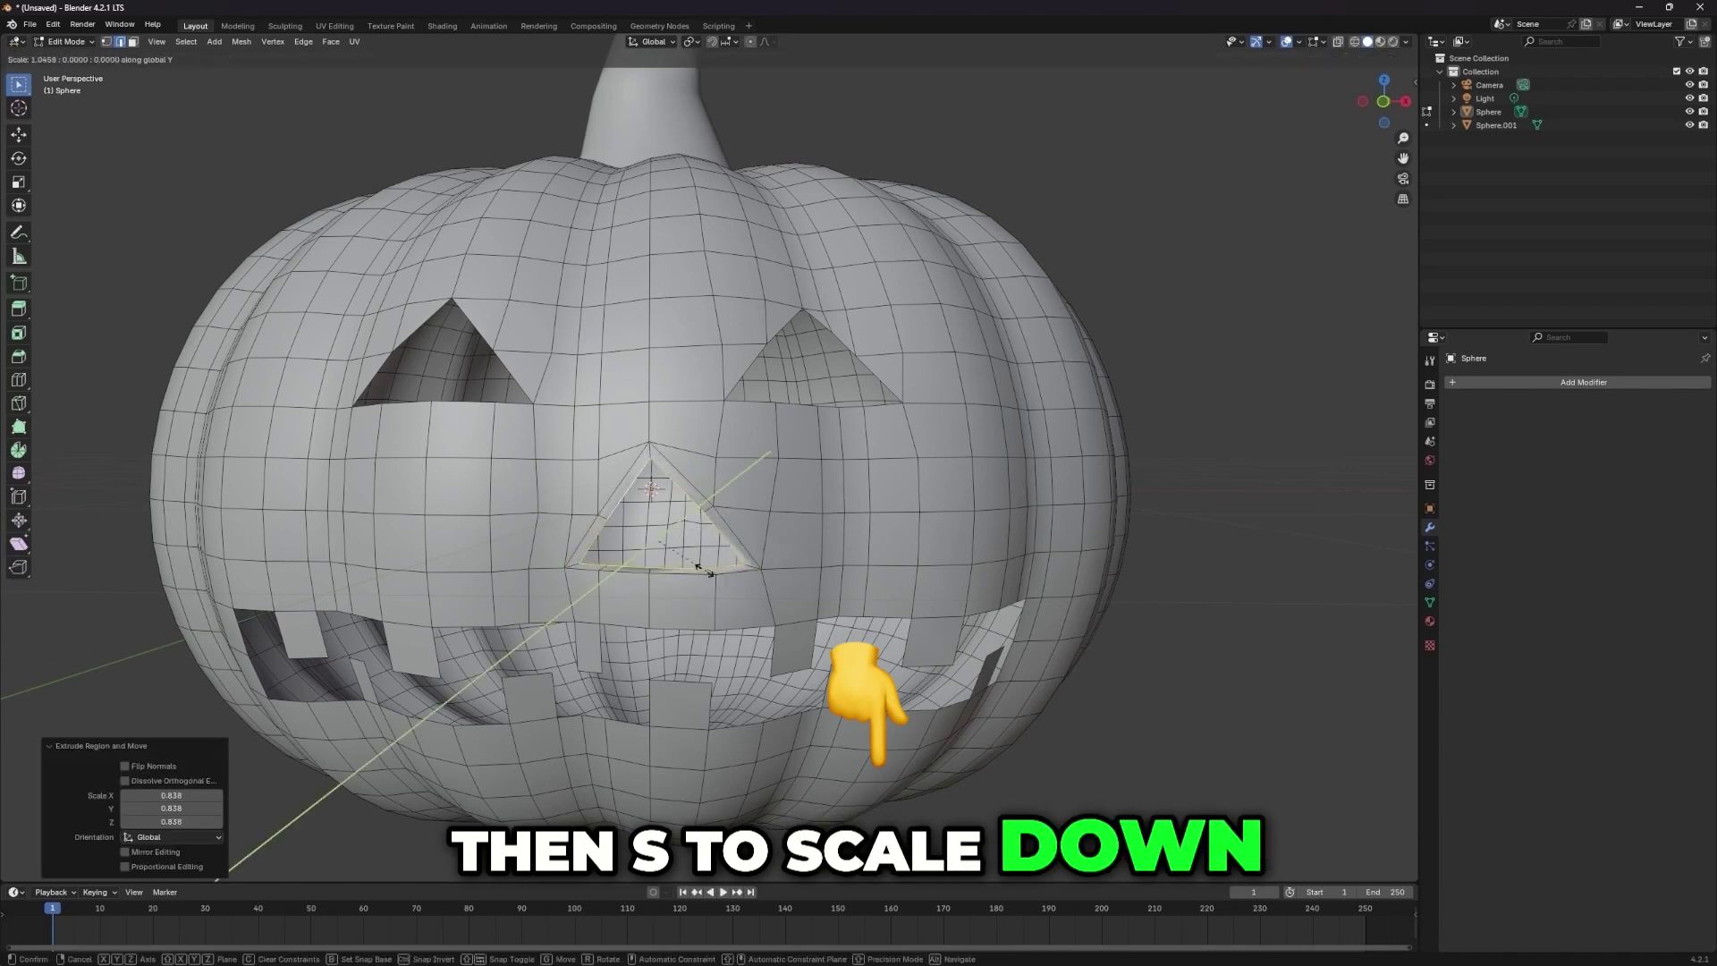
pyautogui.rightClick(677, 553)
pyautogui.moveTo(678, 552); pyautogui.dragTo(646, 562, button='middle')
pyautogui.rightClick(657, 560)
# - Try to extrude the nose opening's inner edge loop along the X axis
pyautogui.press('e')
pyautogui.press('x')
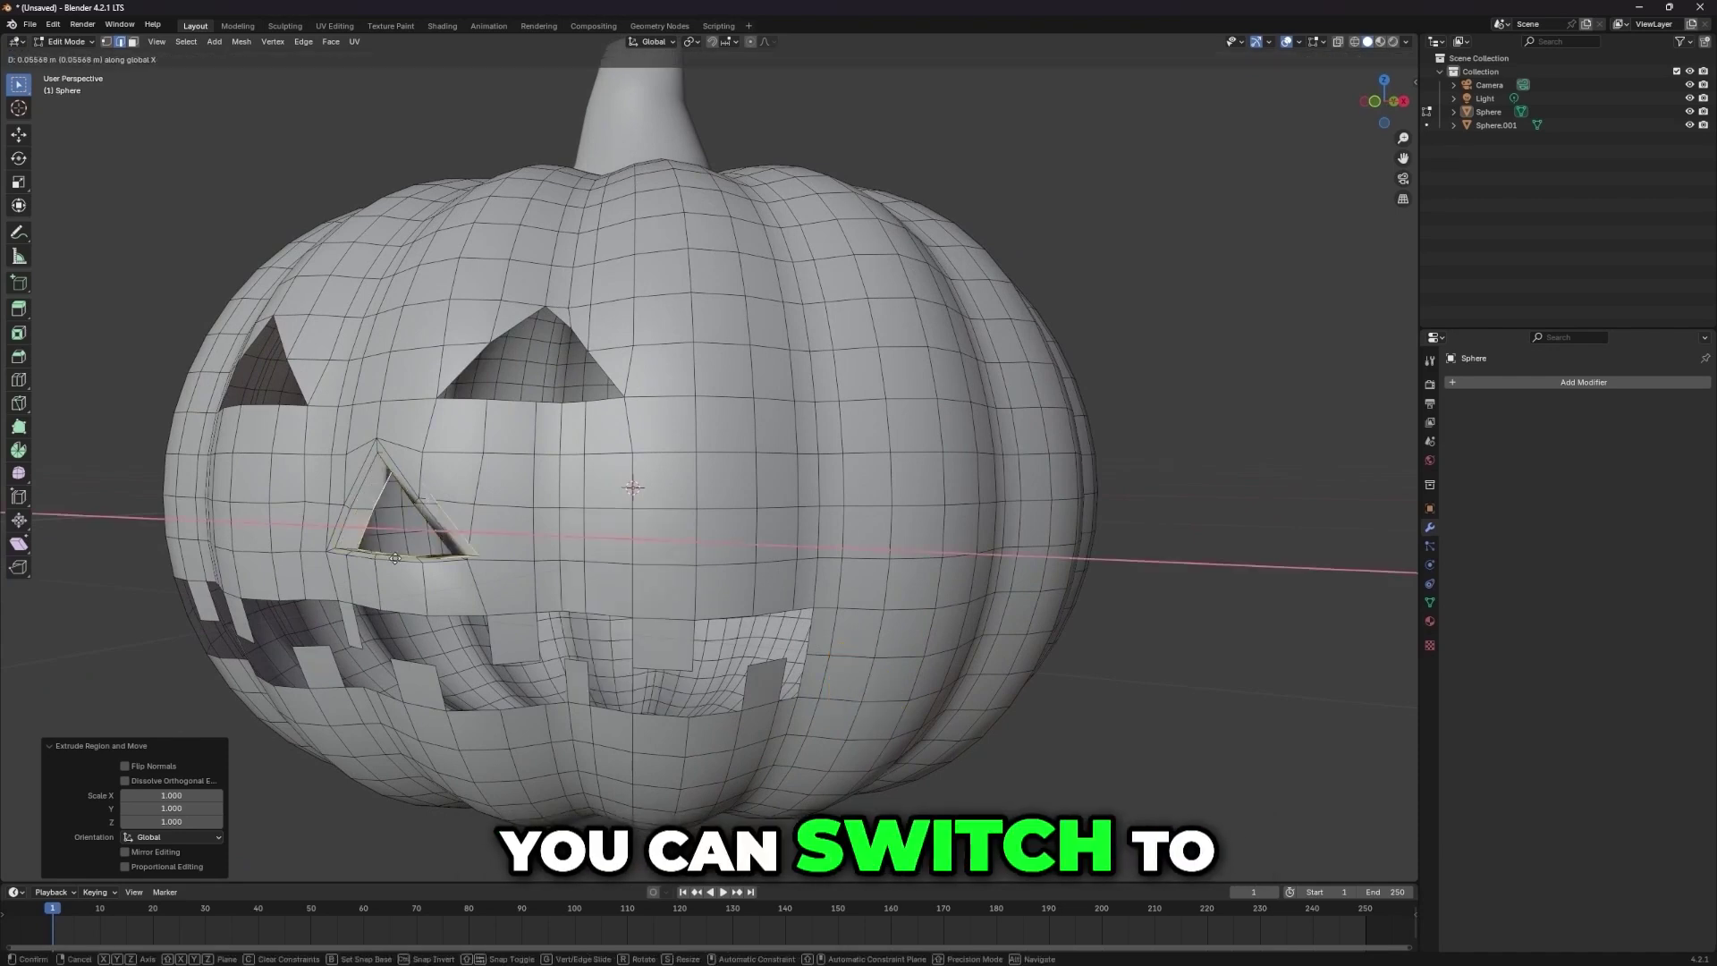
pyautogui.click(381, 557)
pyautogui.moveTo(381, 557); pyautogui.dragTo(534, 554, button='middle')
pyautogui.scroll(4, 1157, 553)
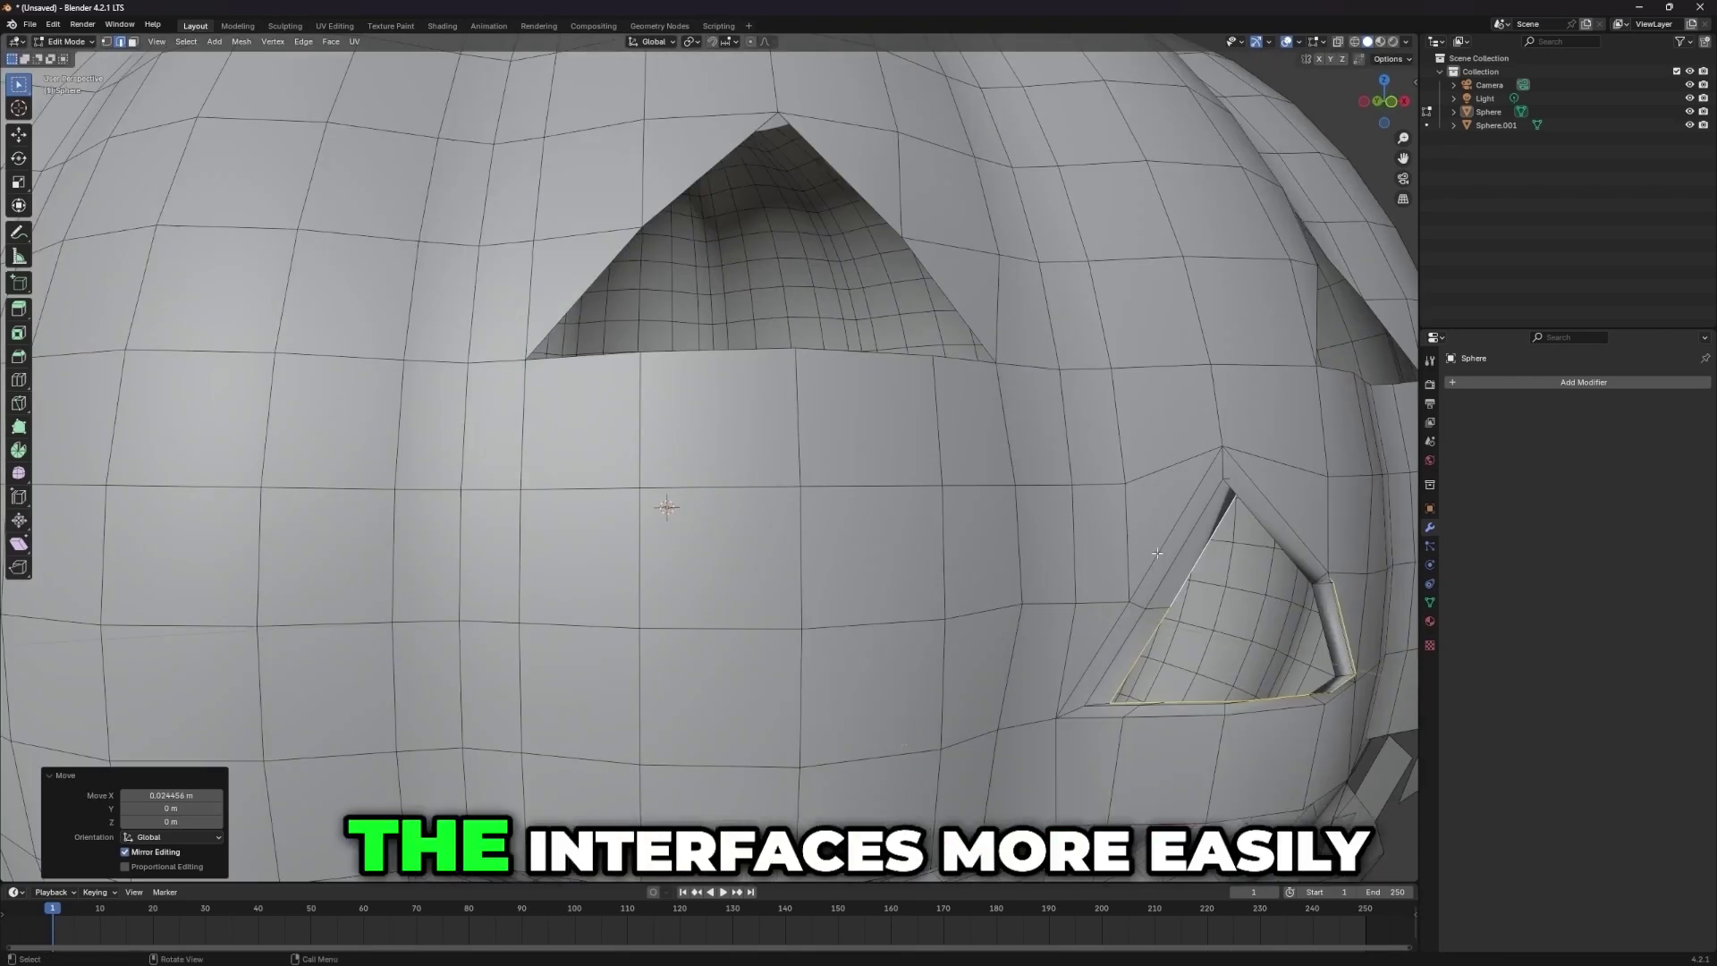
pyautogui.scroll(-3, 1157, 553)
pyautogui.moveTo(1142, 572); pyautogui.dragTo(995, 600, button='middle')
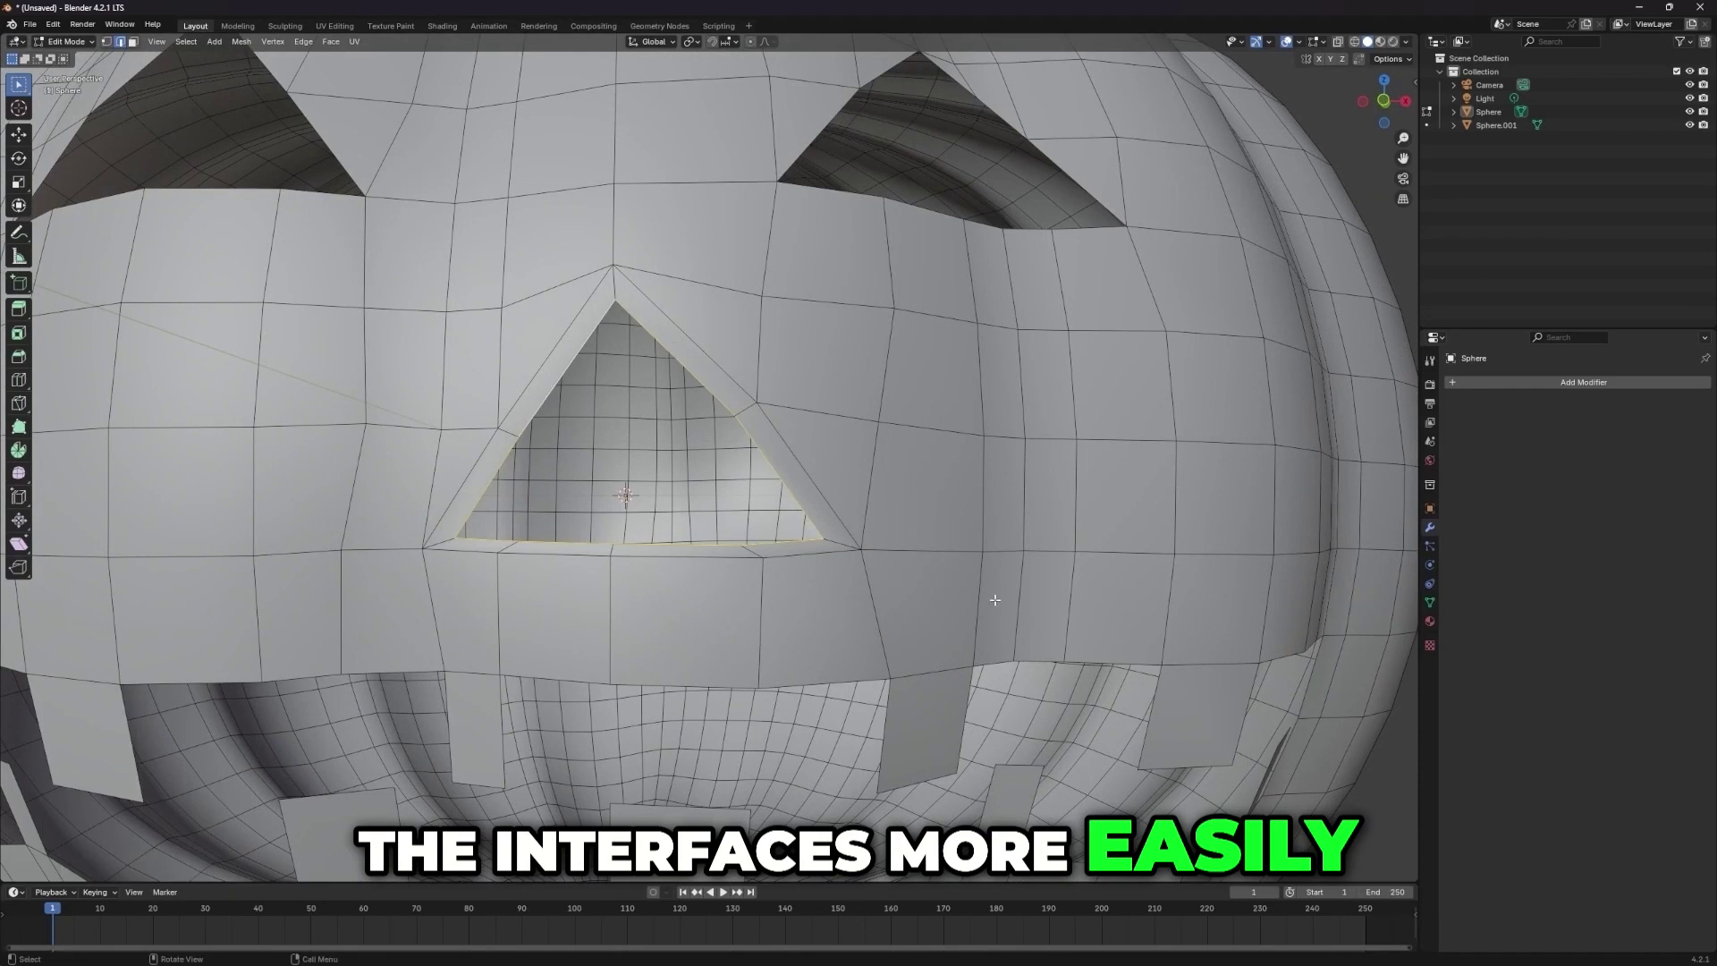
# - Extrude the nose opening's inner edge loop in place and scale the new edges inward to about 0.85
pyautogui.scroll(-5, 881, 572)
pyautogui.scroll(3, 789, 556)
pyautogui.press('e')
pyautogui.rightClick(788, 556)
pyautogui.press('s')
pyautogui.click(734, 578)
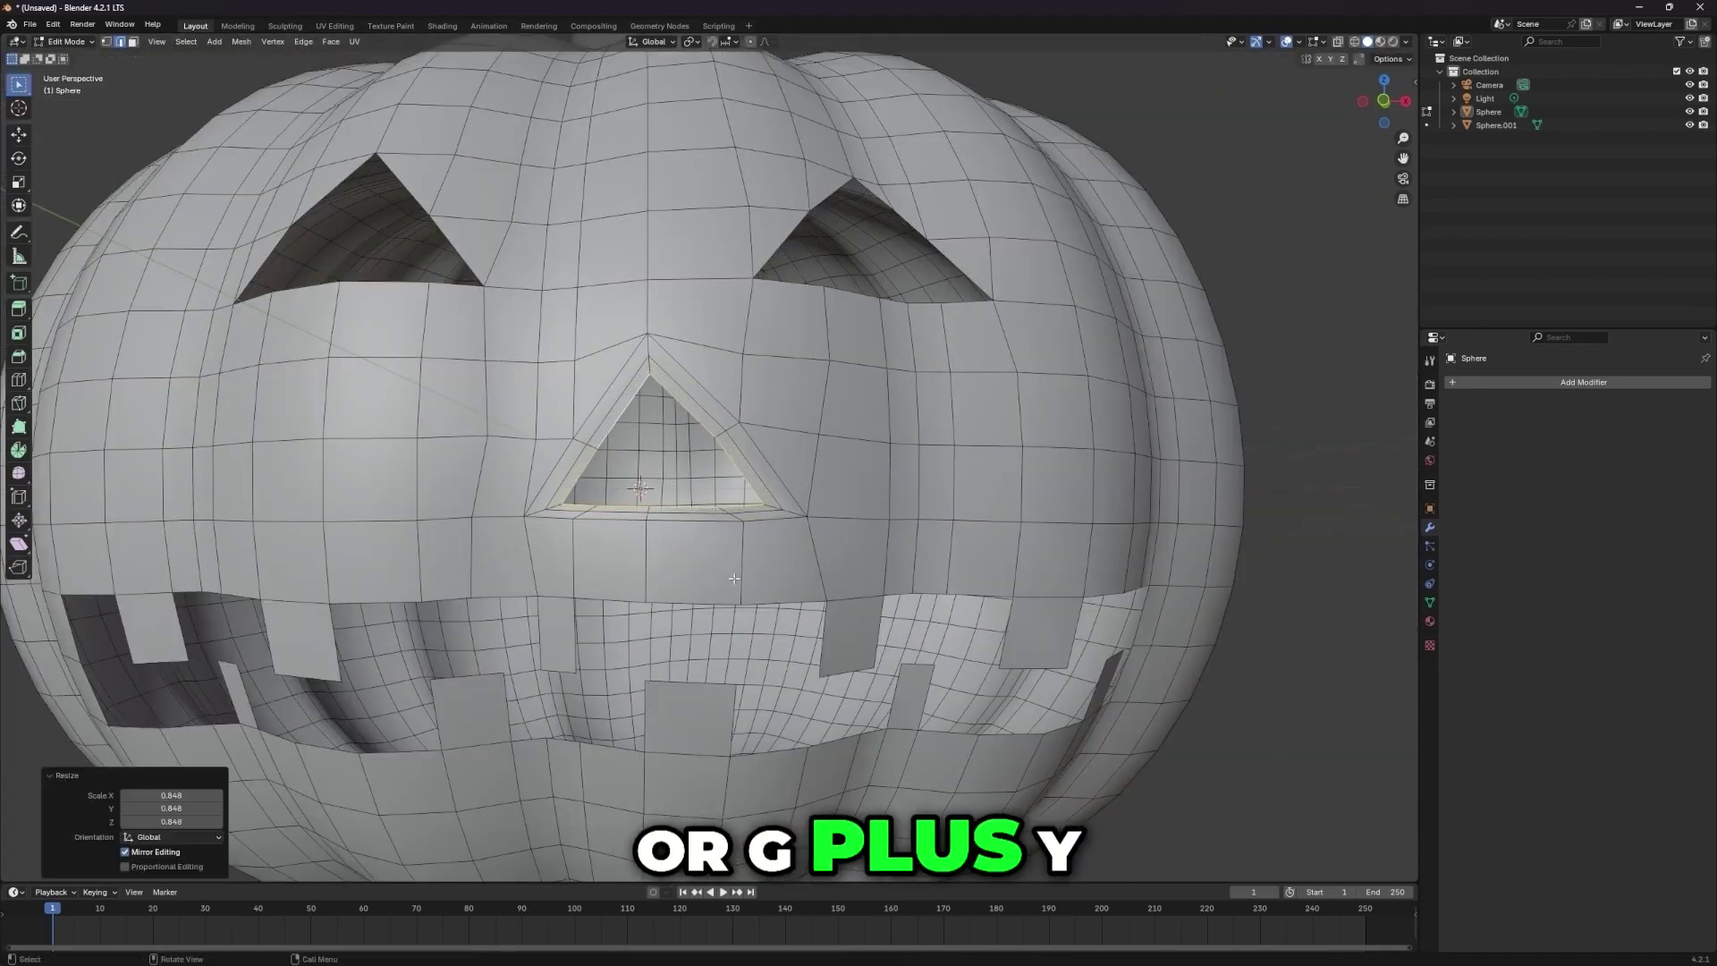
# - Move the nose opening's new inner edges back into the pumpkin along Y by about 0.2 m
pyautogui.press('g')
pyautogui.press('x')
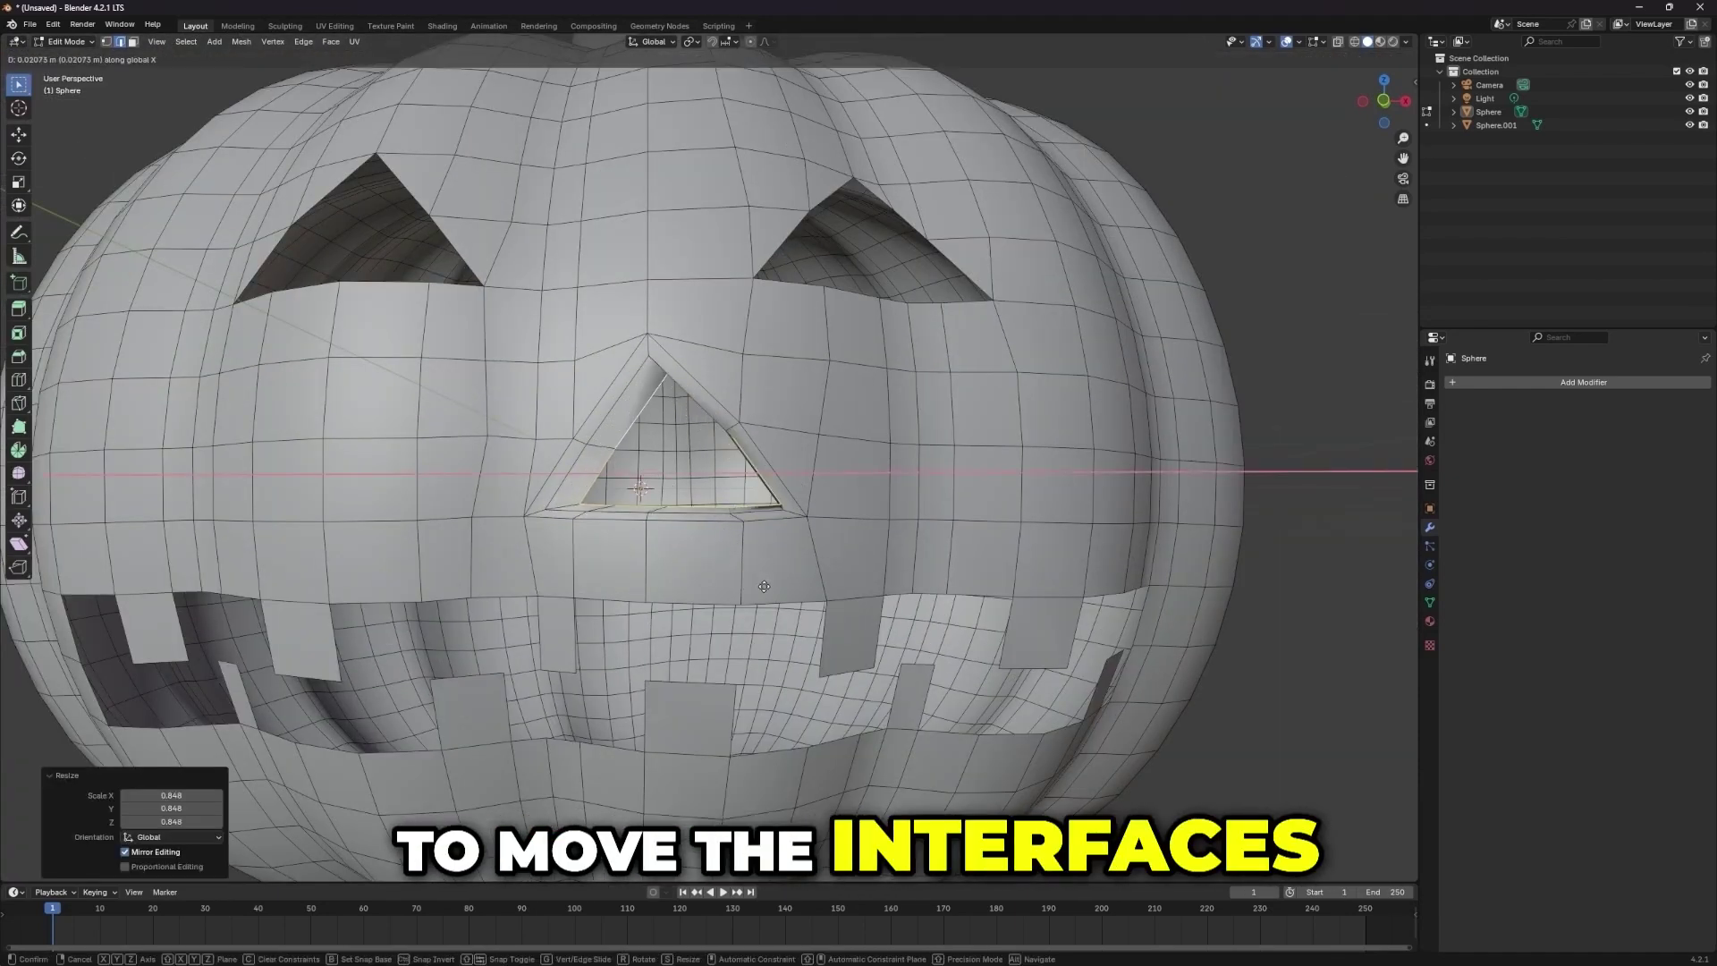
pyautogui.press('y')
pyautogui.click(766, 587)
# - Try to reposition the nose opening's inner edges freely and undo the move
pyautogui.press('g')
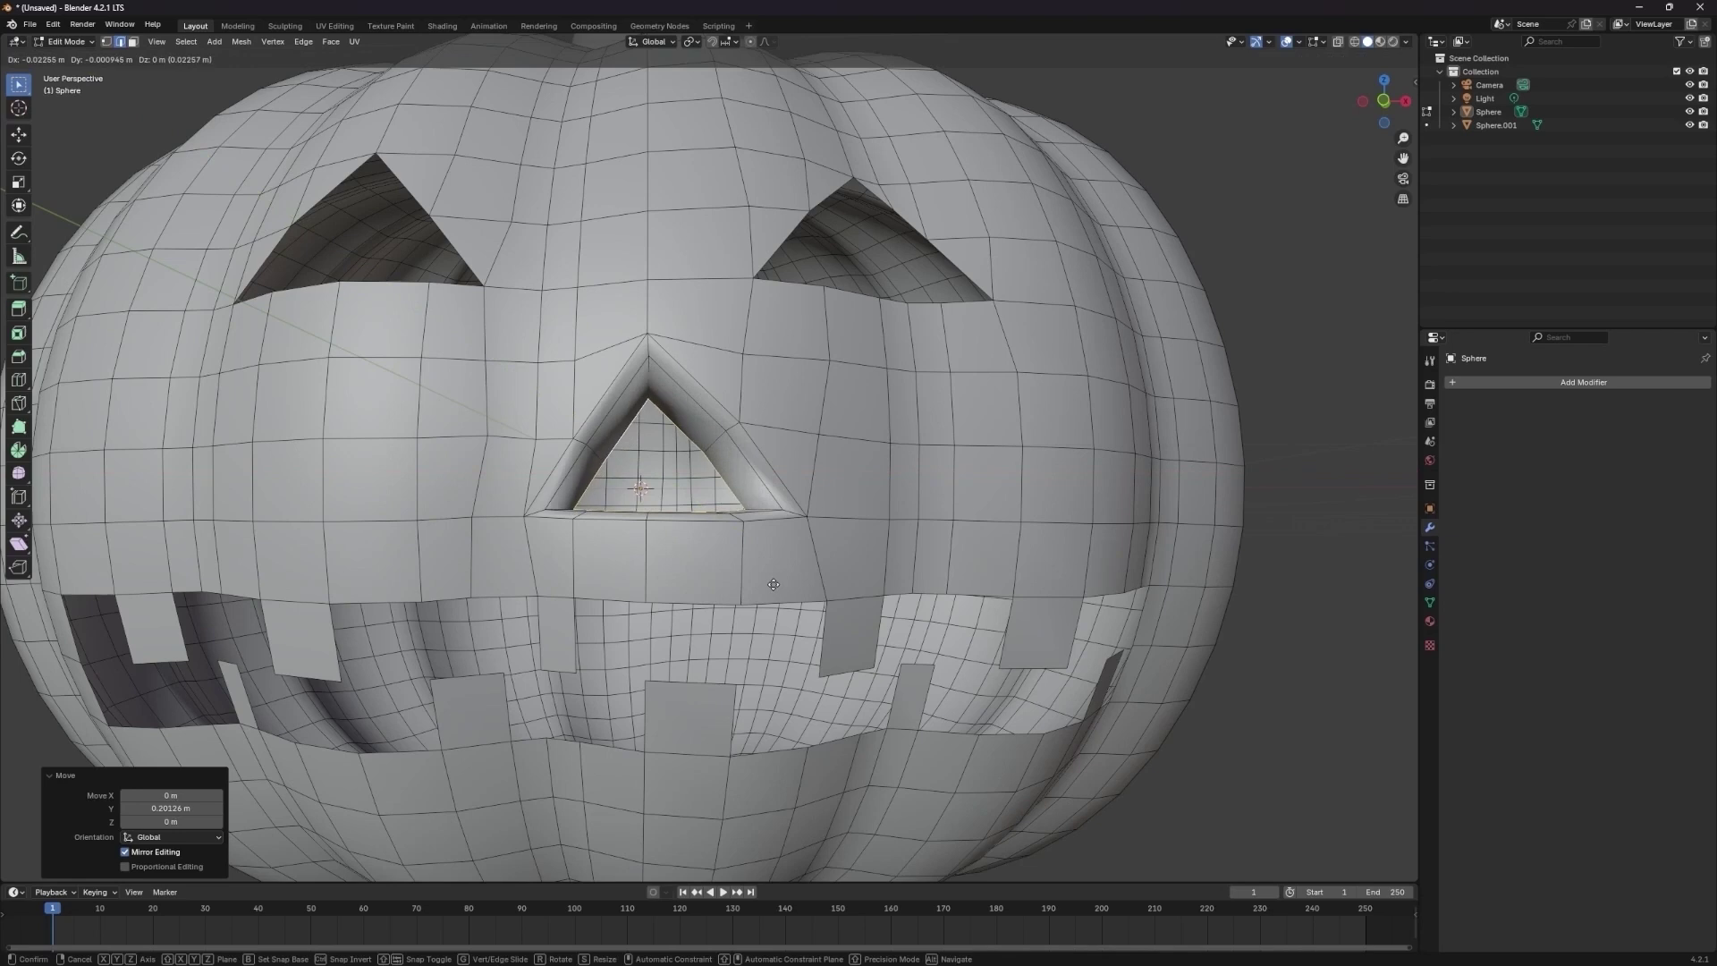
pyautogui.click(766, 573)
pyautogui.moveTo(780, 572); pyautogui.dragTo(651, 580, button='middle')
pyautogui.scroll(-4, 752, 577)
pyautogui.press('g')
pyautogui.click(534, 570)
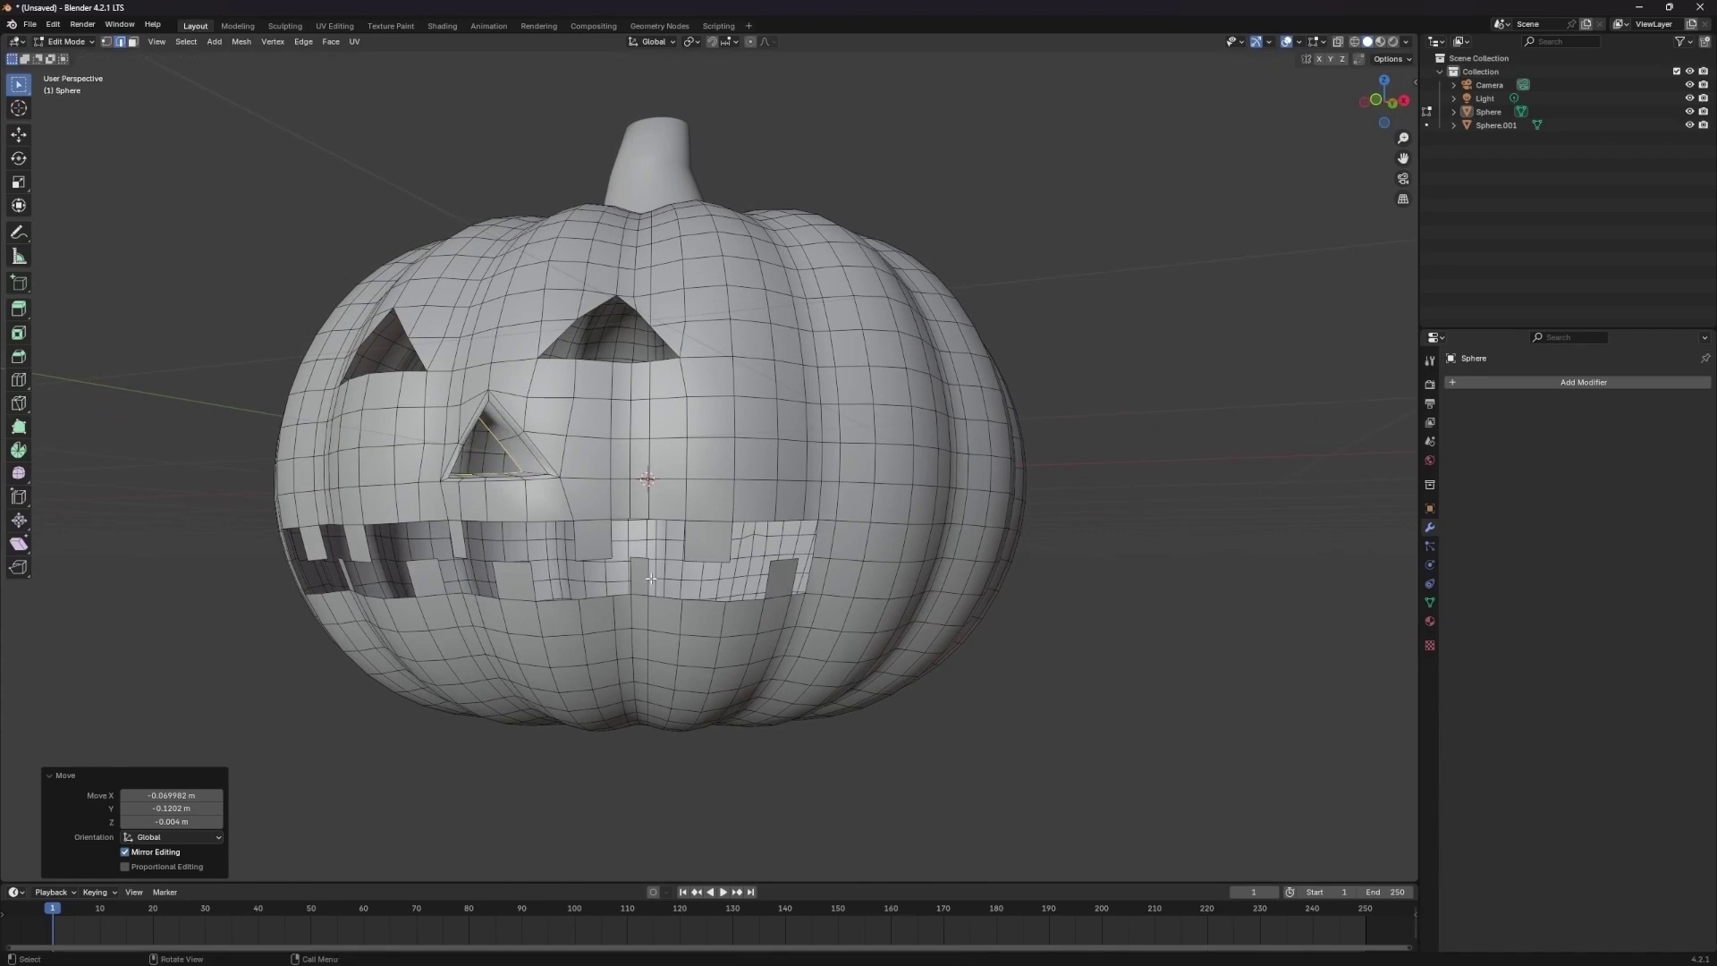
pyautogui.press('KP_3')
pyautogui.hotkey('ctrl', 'z')
# - Show the model as wireframe and try to shift the nose opening's inner edges along X and Y
pyautogui.scroll(2, 655, 589)
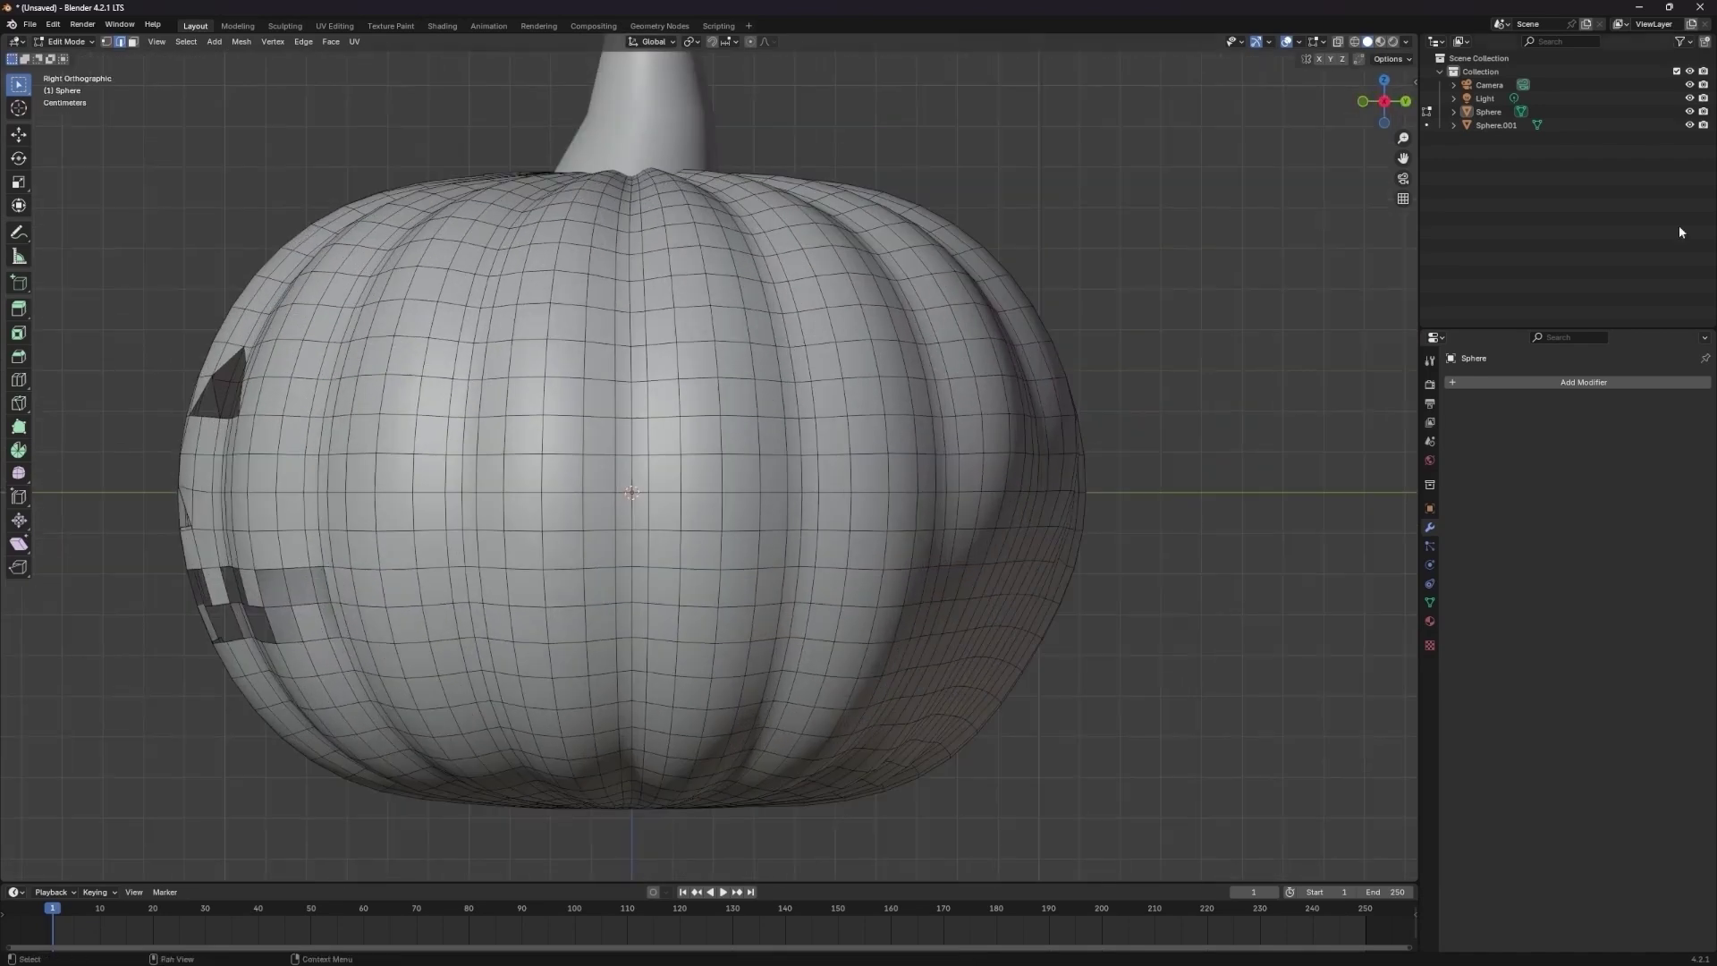
pyautogui.click(1353, 42)
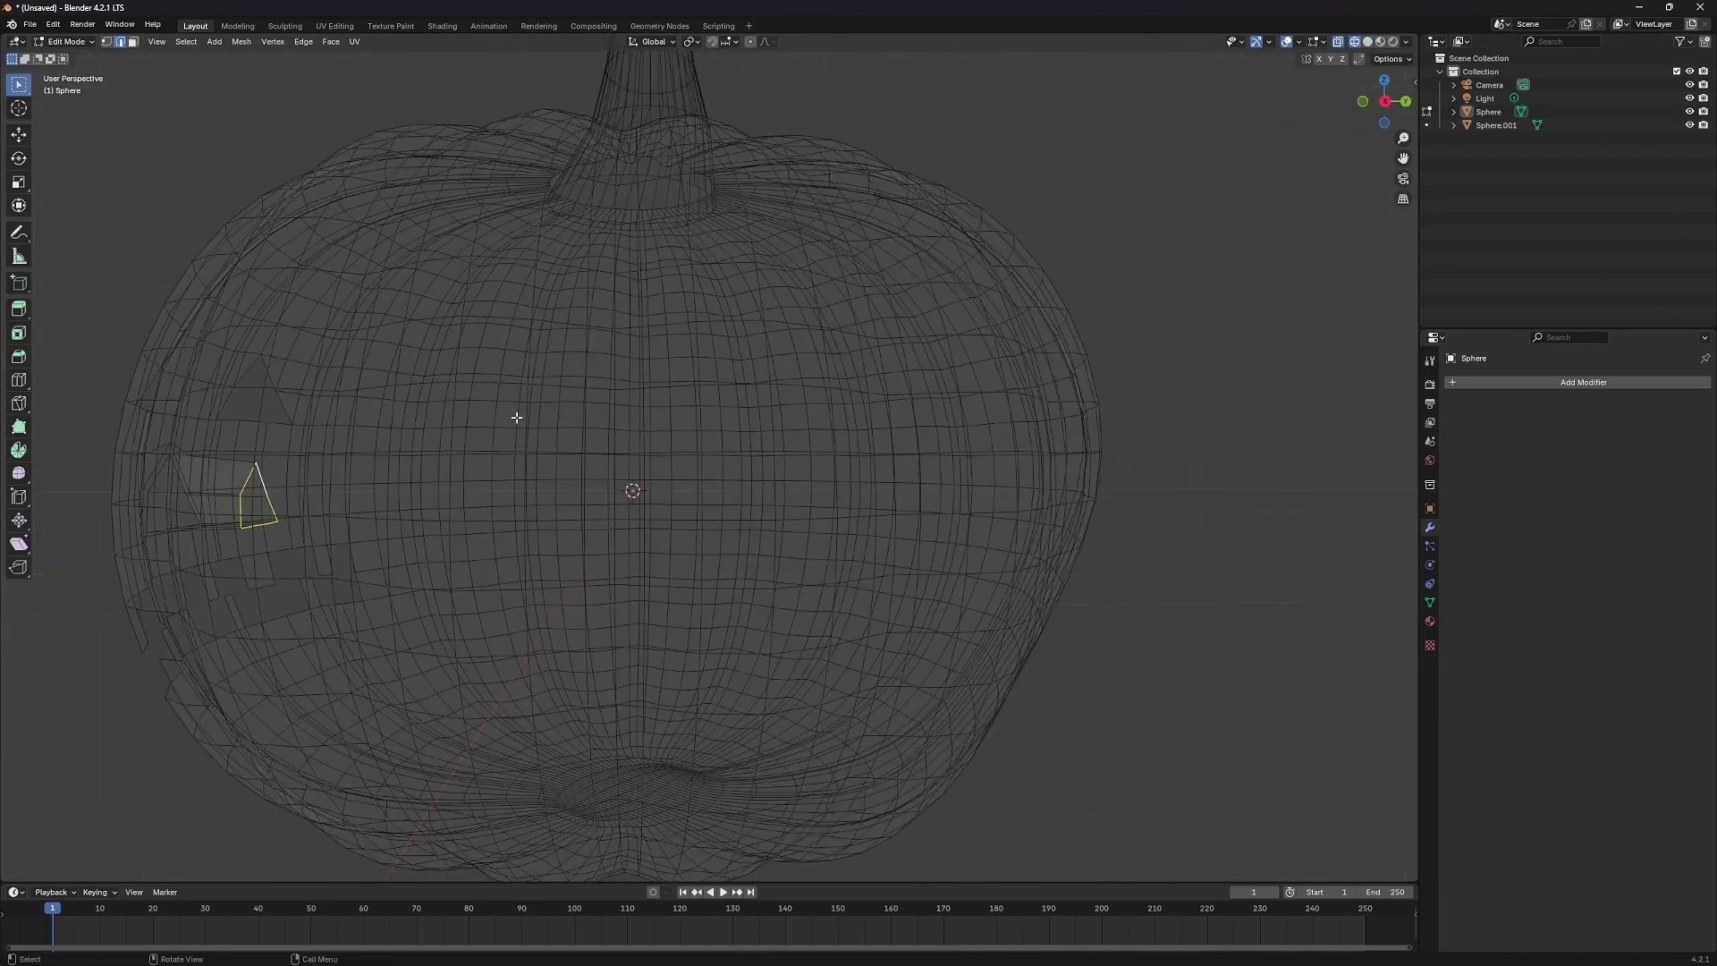
pyautogui.press('g')
pyautogui.press('x')
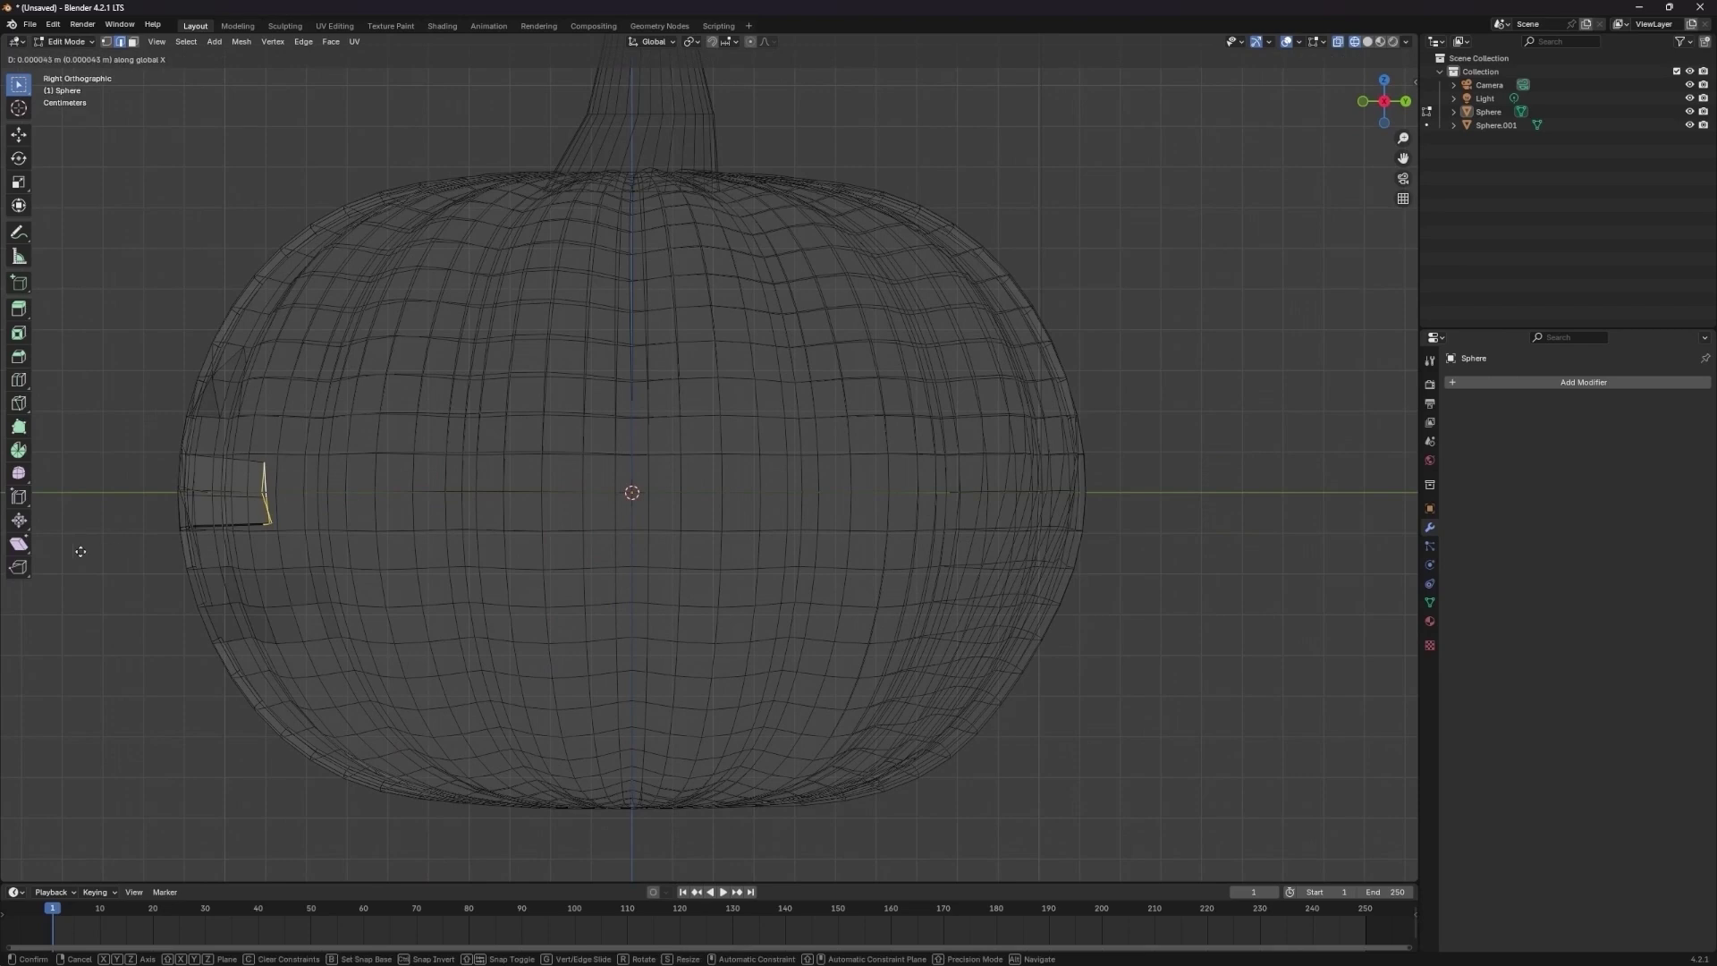
pyautogui.click(289, 493)
pyautogui.press('g')
pyautogui.press('y')
pyautogui.click(261, 491)
# - Move the nose opening's inner edges along Y by about -0.17 m in the side view and restore solid display
pyautogui.moveTo(259, 491); pyautogui.dragTo(421, 527, button='middle')
pyautogui.scroll(-3, 368, 510)
pyautogui.press('KP_3')
pyautogui.scroll(4, 268, 770)
pyautogui.press('KP_3')
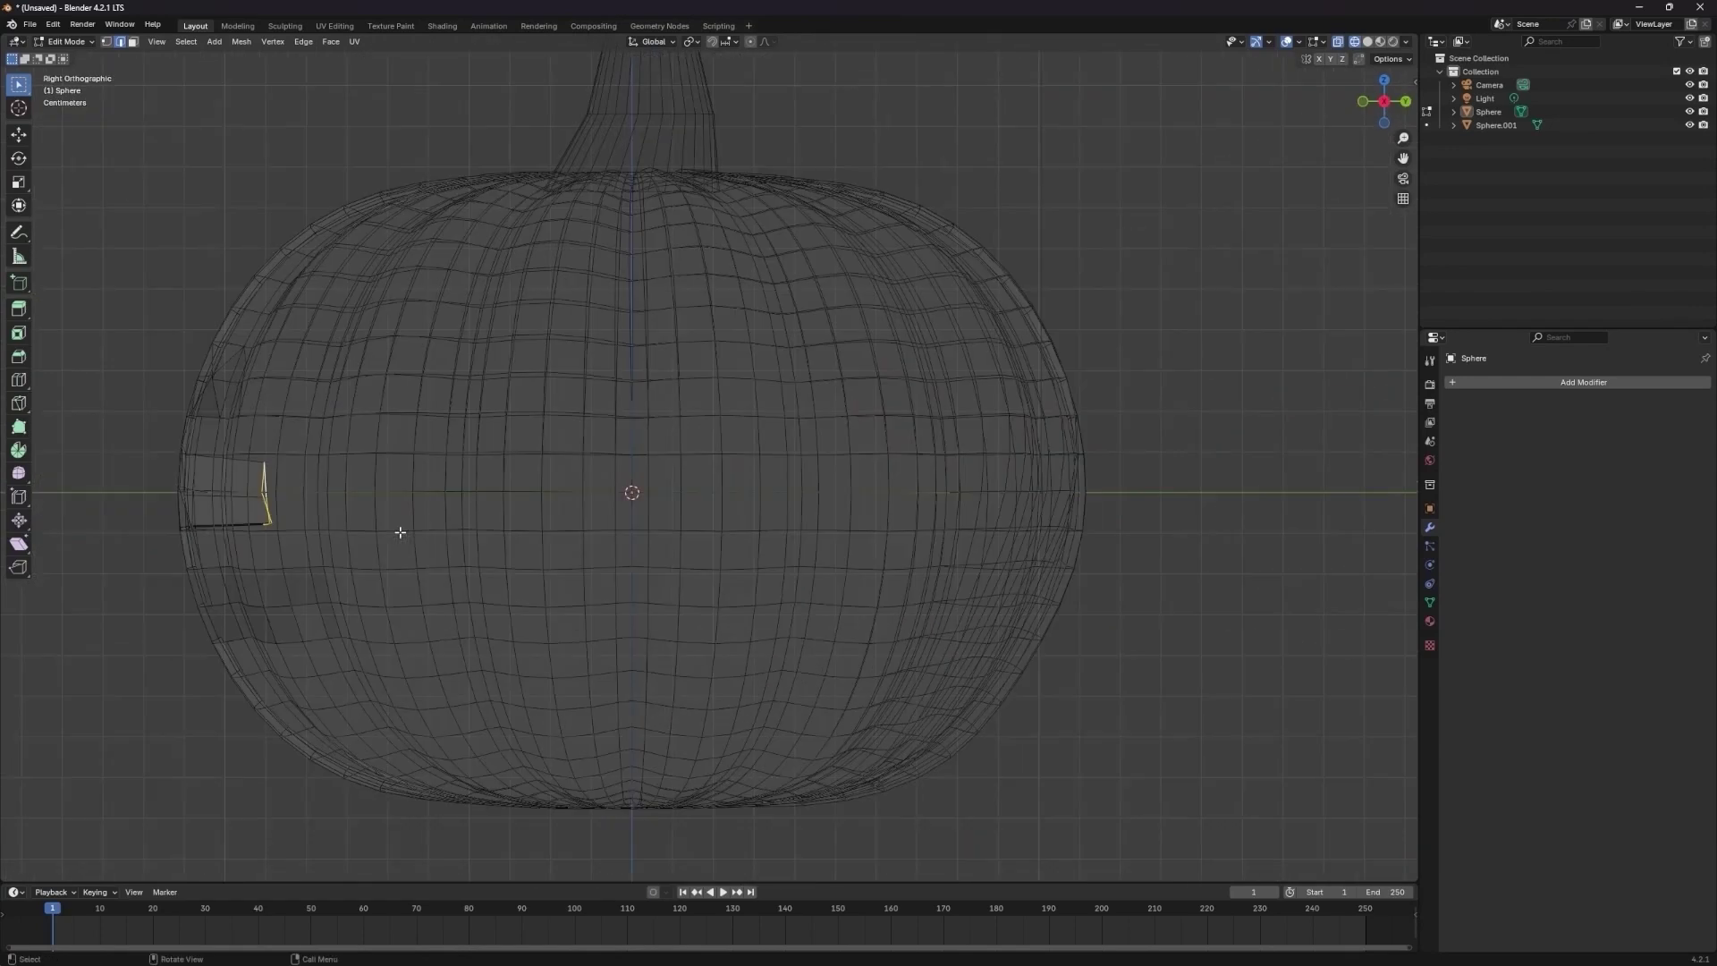
pyautogui.press('g')
pyautogui.press('x')
pyautogui.press('y')
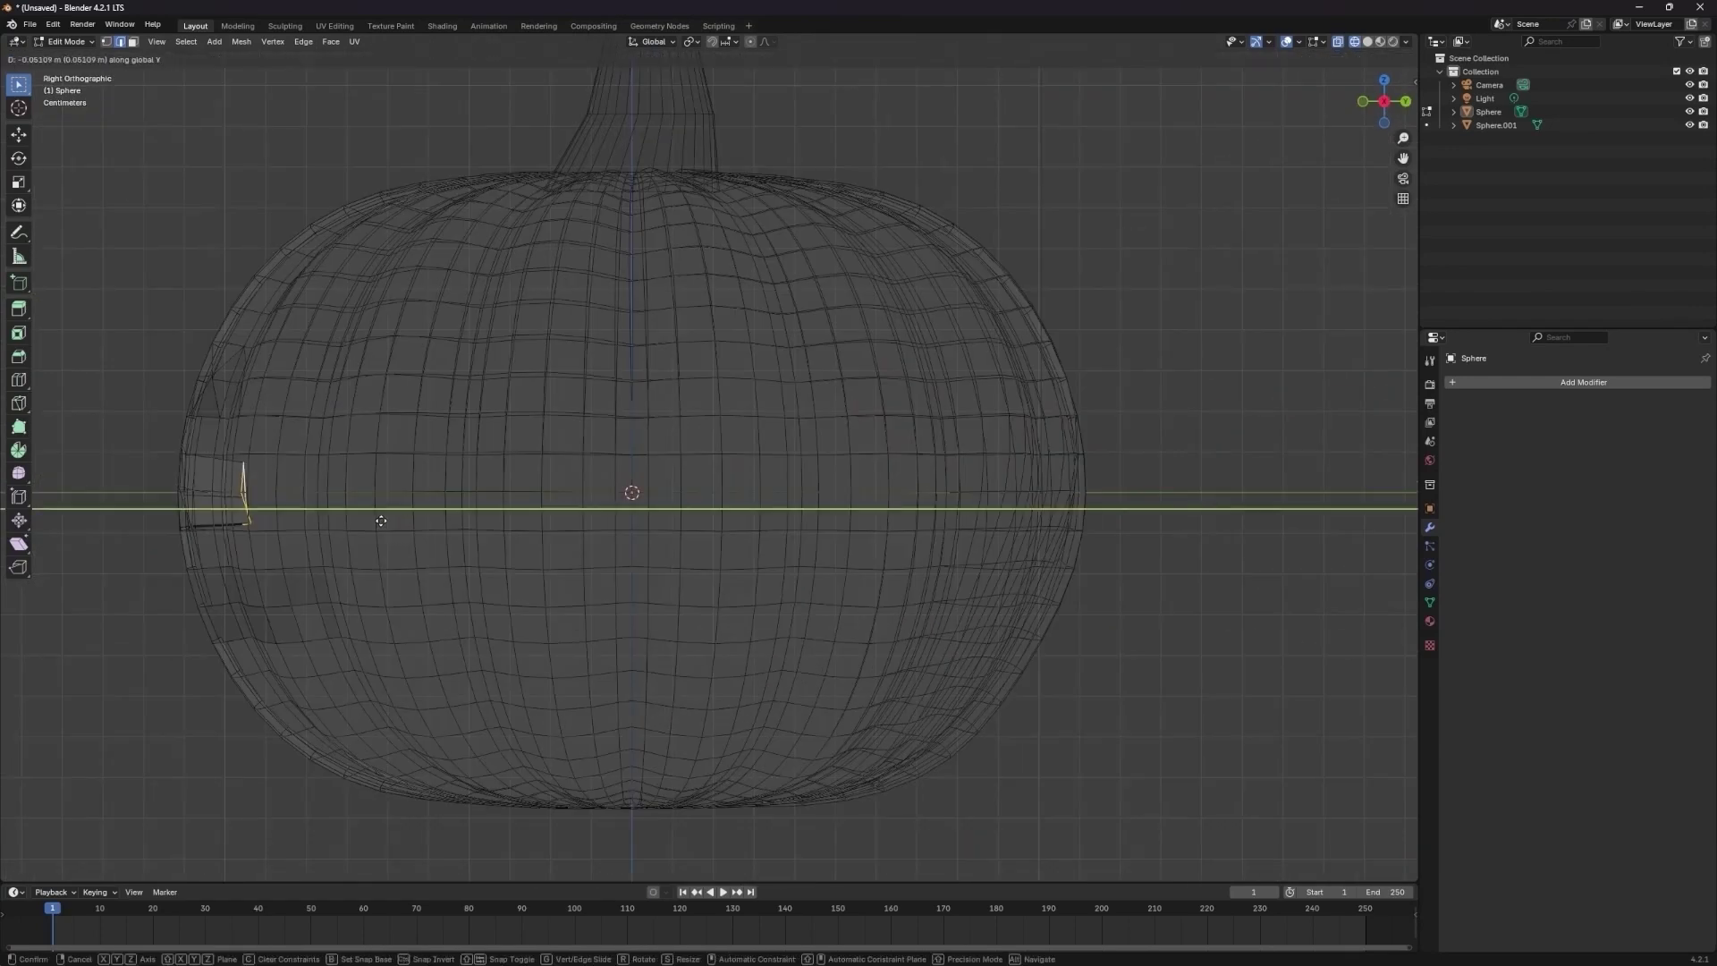
pyautogui.click(332, 517)
pyautogui.moveTo(332, 517); pyautogui.dragTo(427, 556, button='middle')
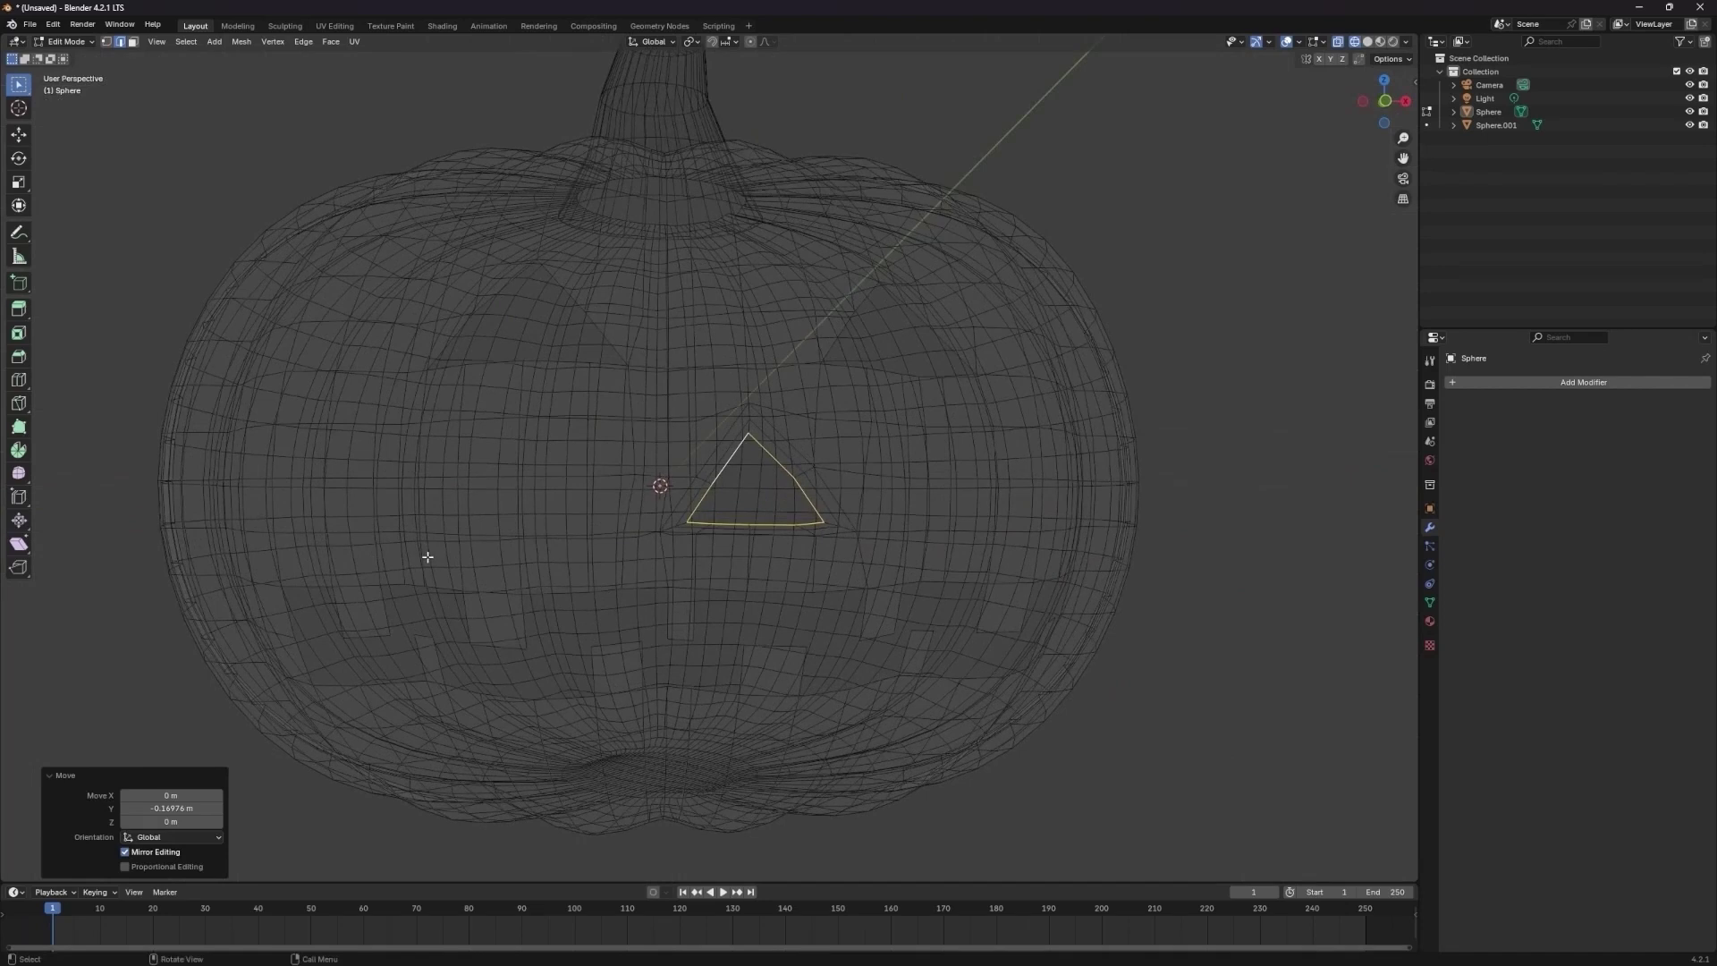
pyautogui.click(1368, 42)
# - Select the left eye opening's edge loop, extrude it, and scale the new edges inward
pyautogui.moveTo(1084, 452); pyautogui.dragTo(527, 376, button='middle')
pyautogui.keyDown('alt'); pyautogui.click(590, 354); pyautogui.keyUp('alt')
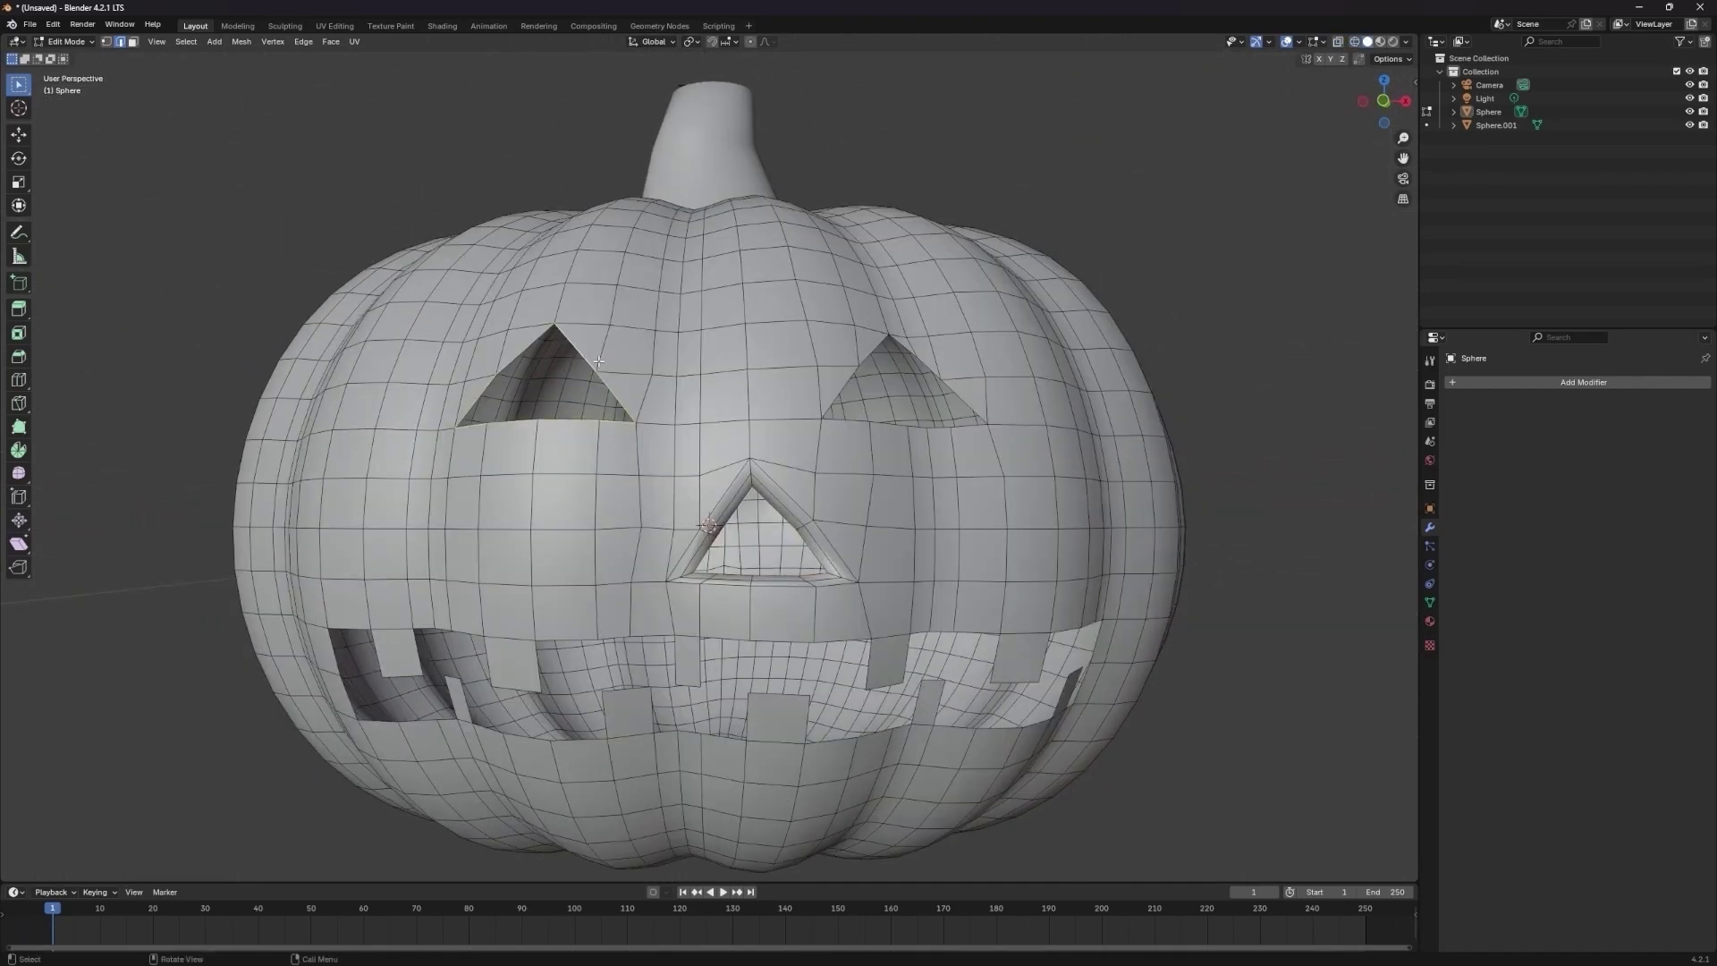
pyautogui.press('e')
pyautogui.press('s')
pyautogui.click(583, 363)
# - Extrude the right eye opening's edge loop and scale the new edges inward to about 0.74
pyautogui.keyDown('alt'); pyautogui.click(933, 376); pyautogui.keyUp('alt')
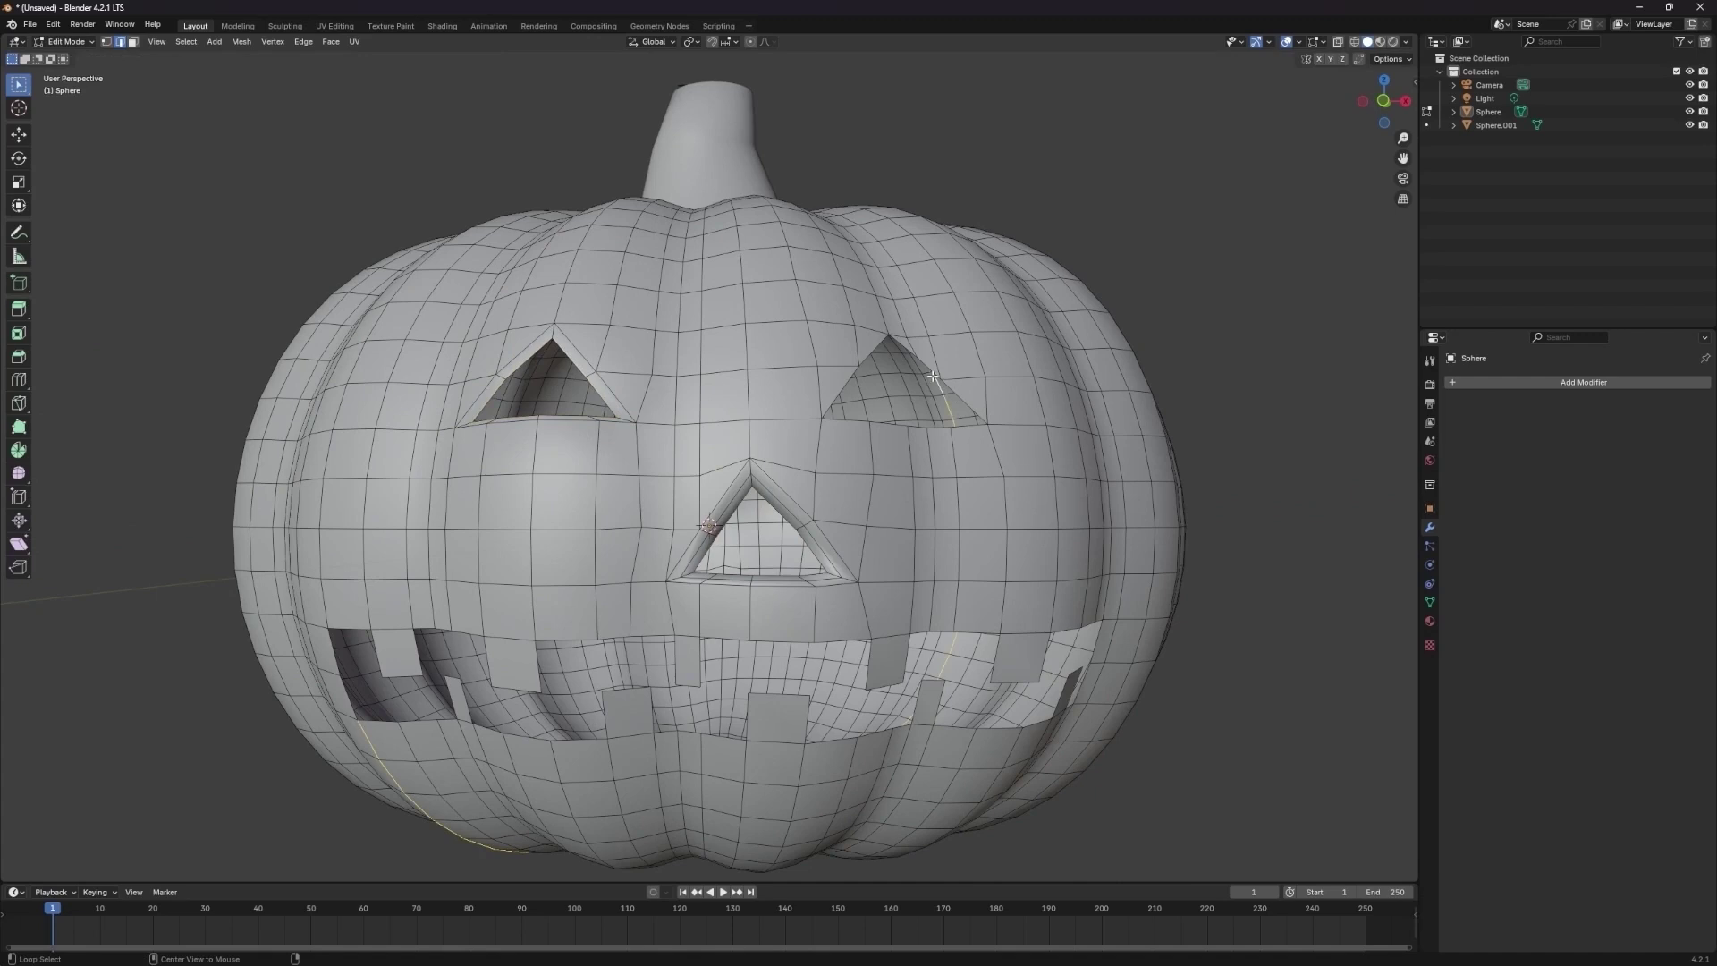
pyautogui.press('e')
pyautogui.press('s')
pyautogui.click(948, 400)
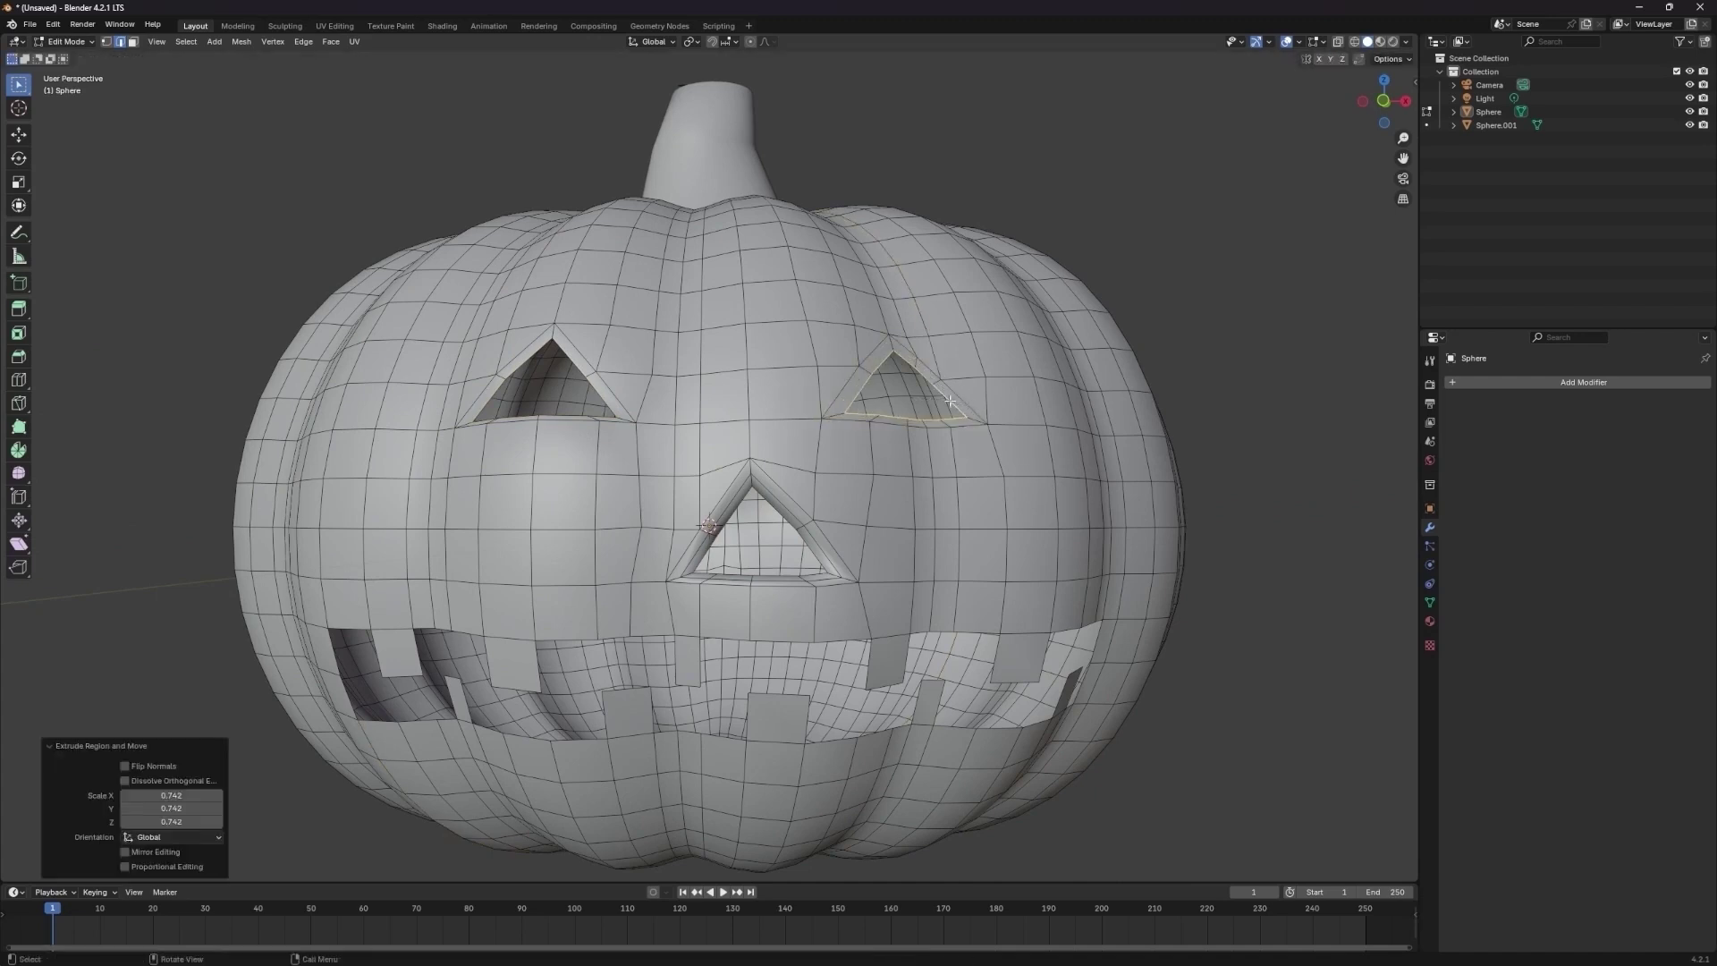
# - Select all edges around the toothed mouth opening, extrude them, and scale the new edges to about 0.957
pyautogui.scroll(-2, 590, 610)
pyautogui.scroll(1, 591, 610)
pyautogui.keyDown('alt'); pyautogui.click(589, 597); pyautogui.keyUp('alt')
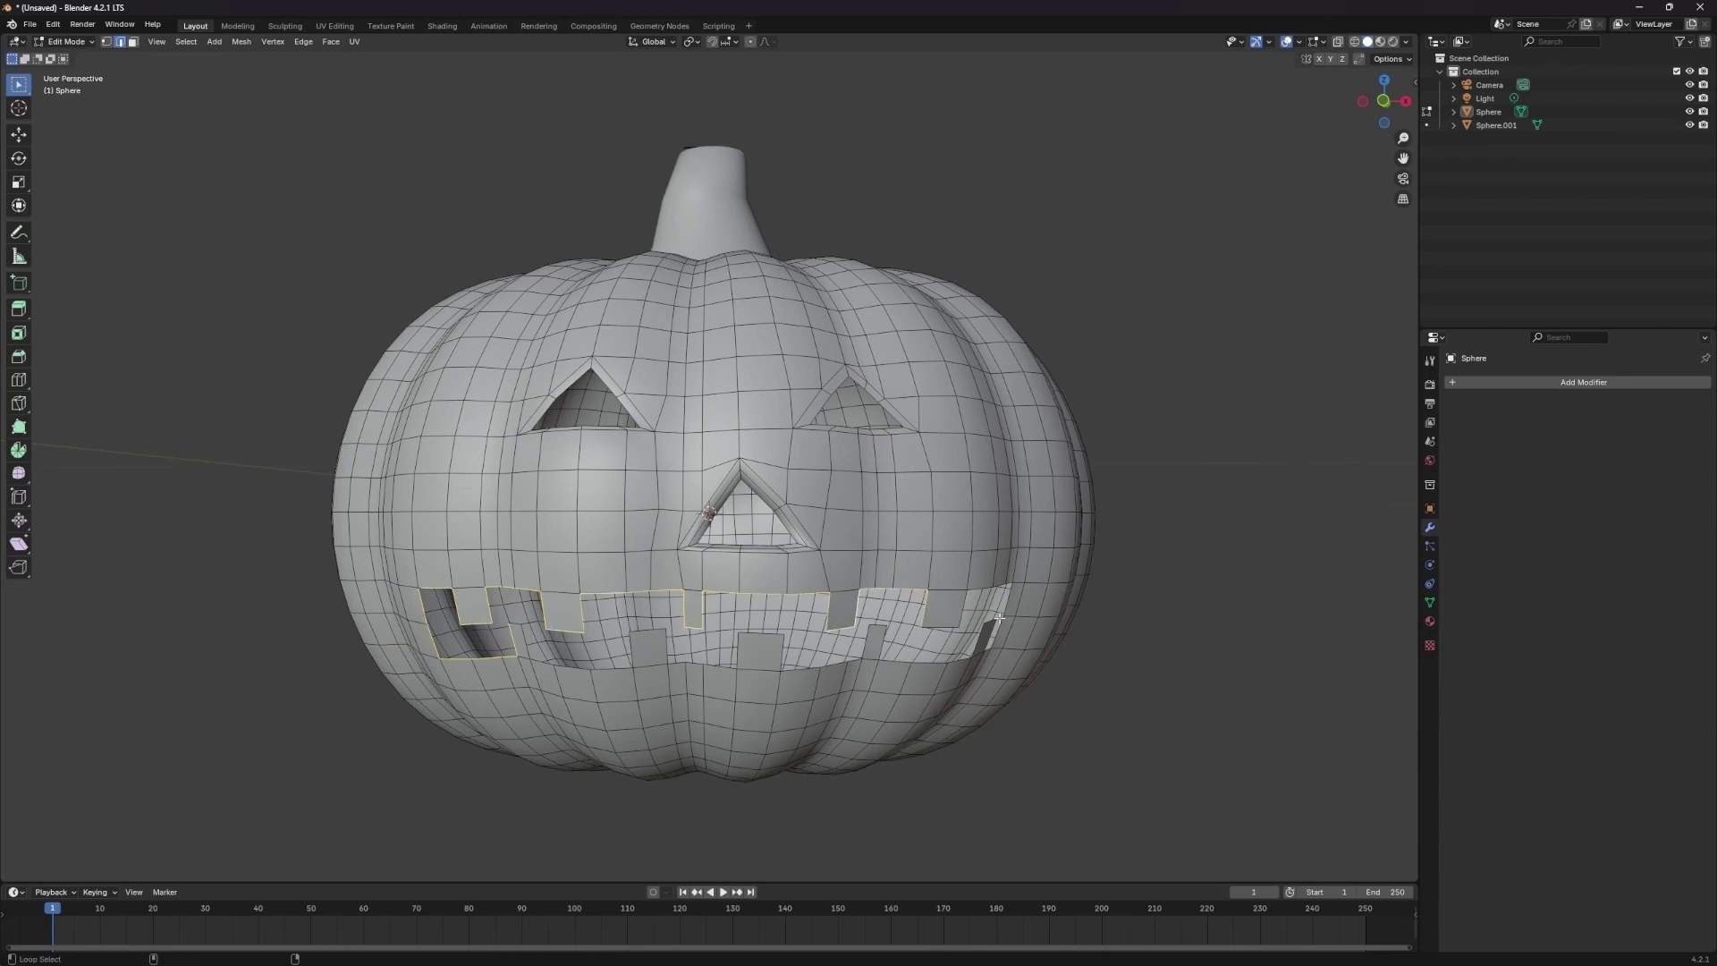
pyautogui.moveTo(977, 642); pyautogui.dragTo(825, 555, button='middle')
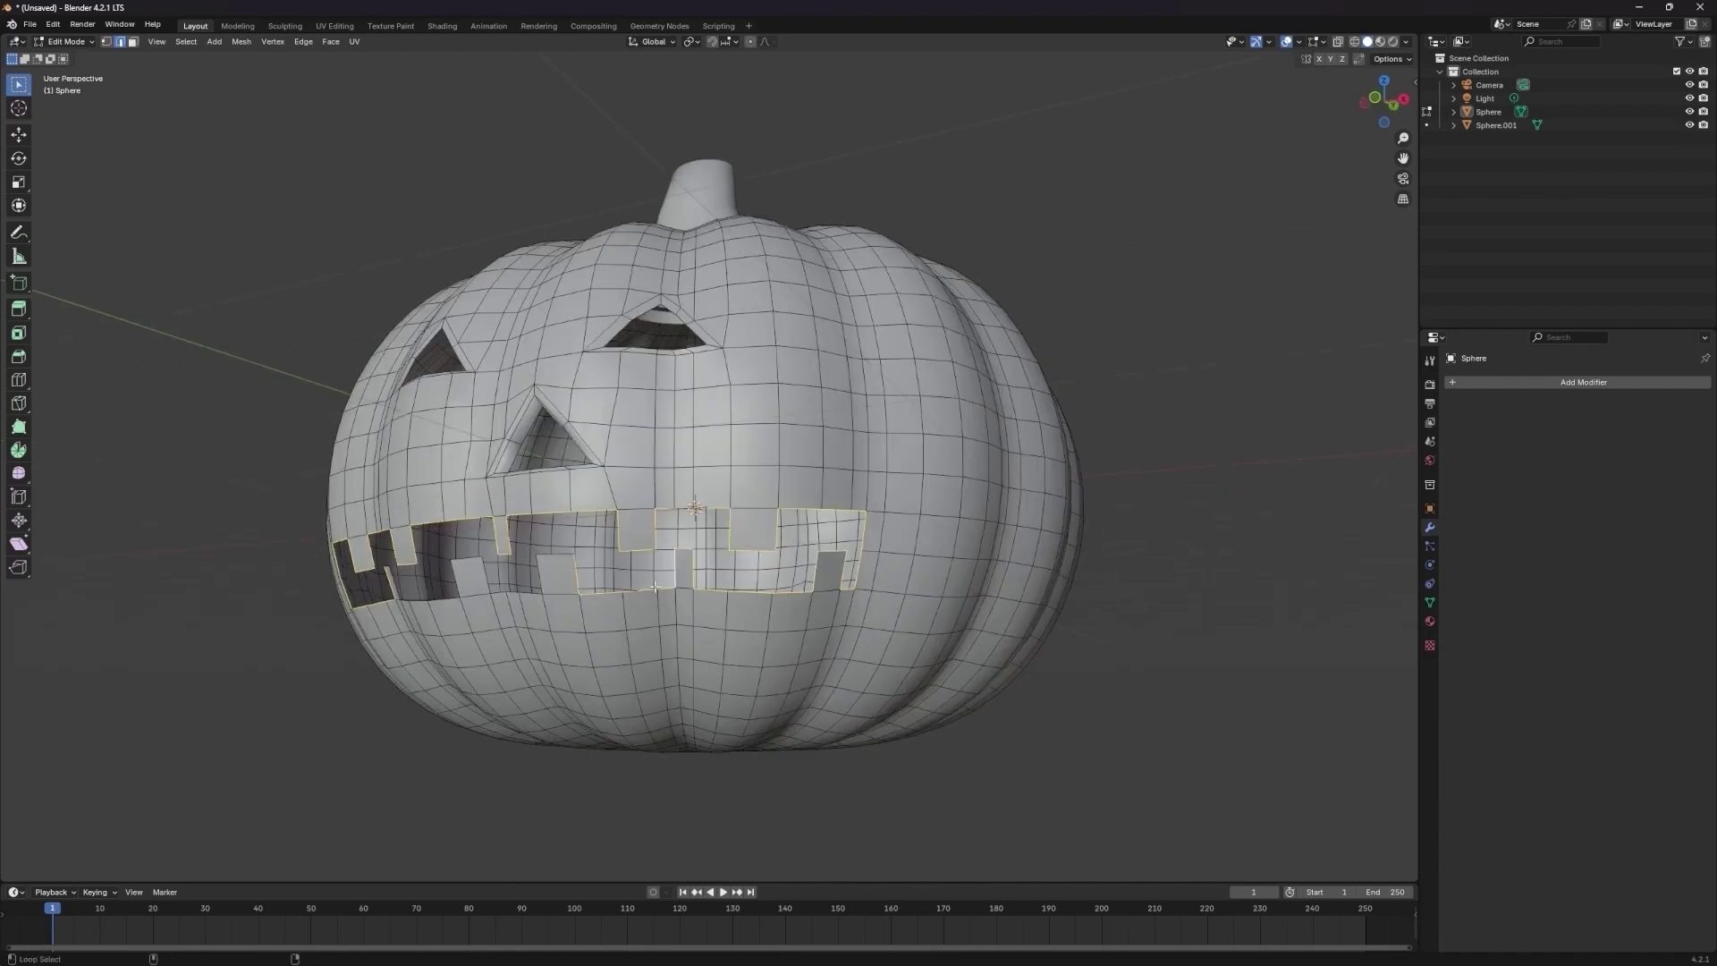
pyautogui.moveTo(655, 588); pyautogui.dragTo(678, 597, button='middle')
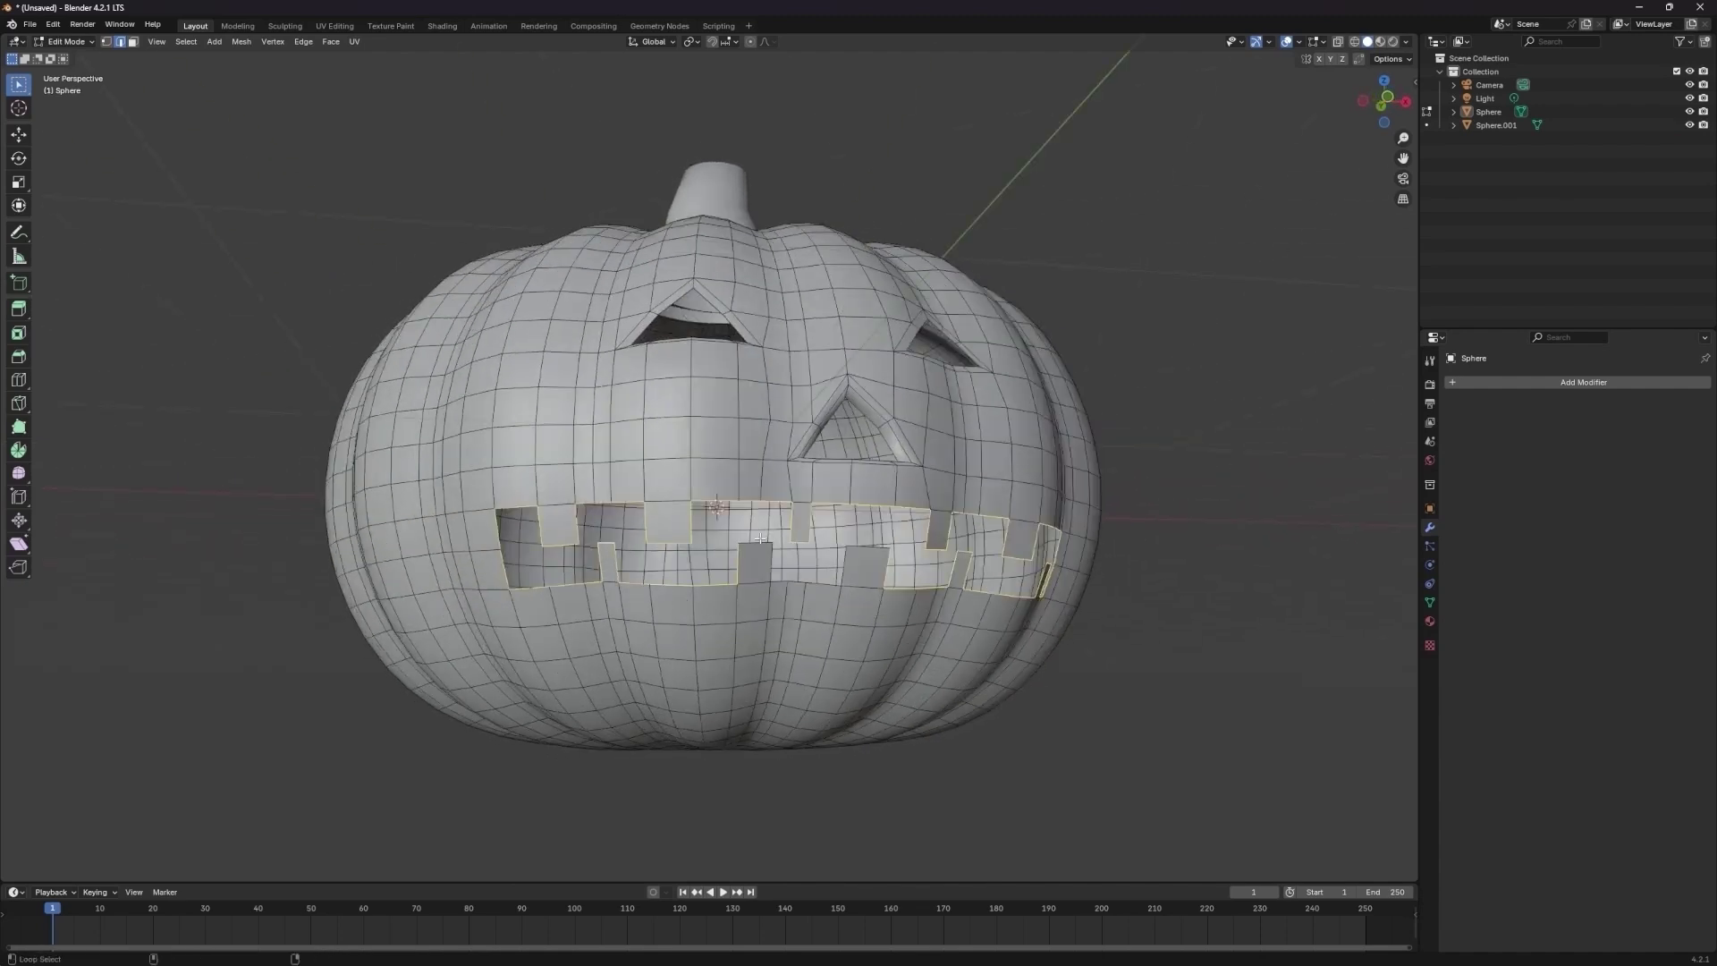
pyautogui.moveTo(887, 546); pyautogui.dragTo(856, 560, button='middle')
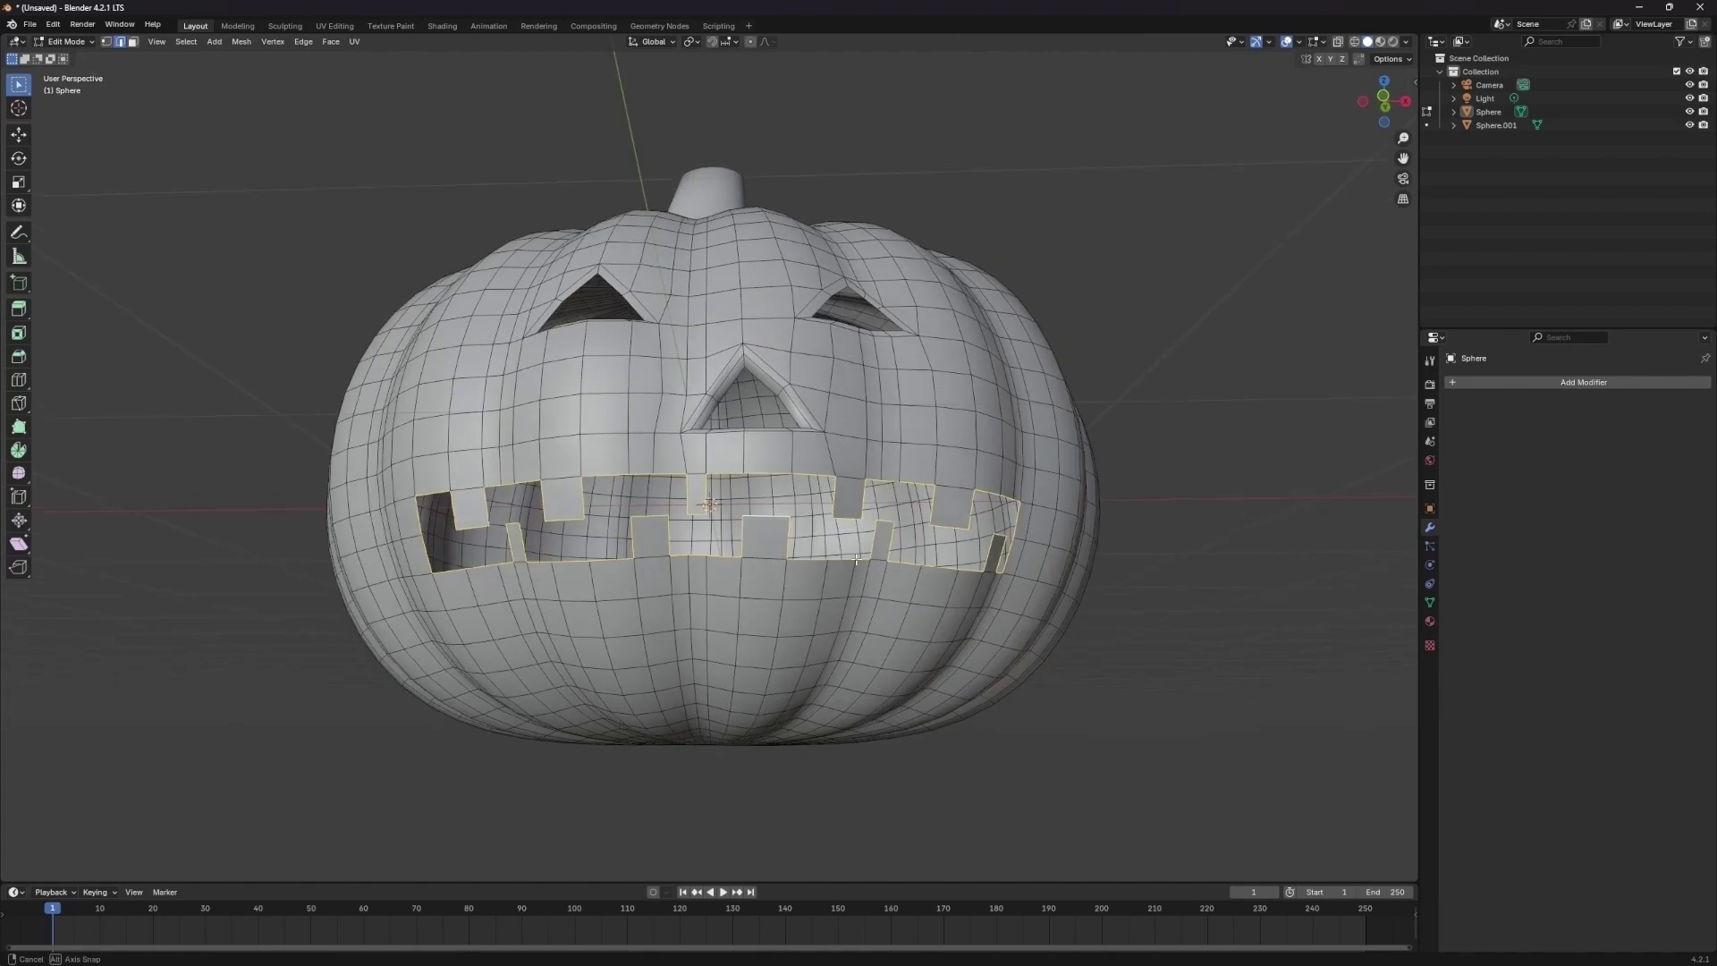
pyautogui.press('s')
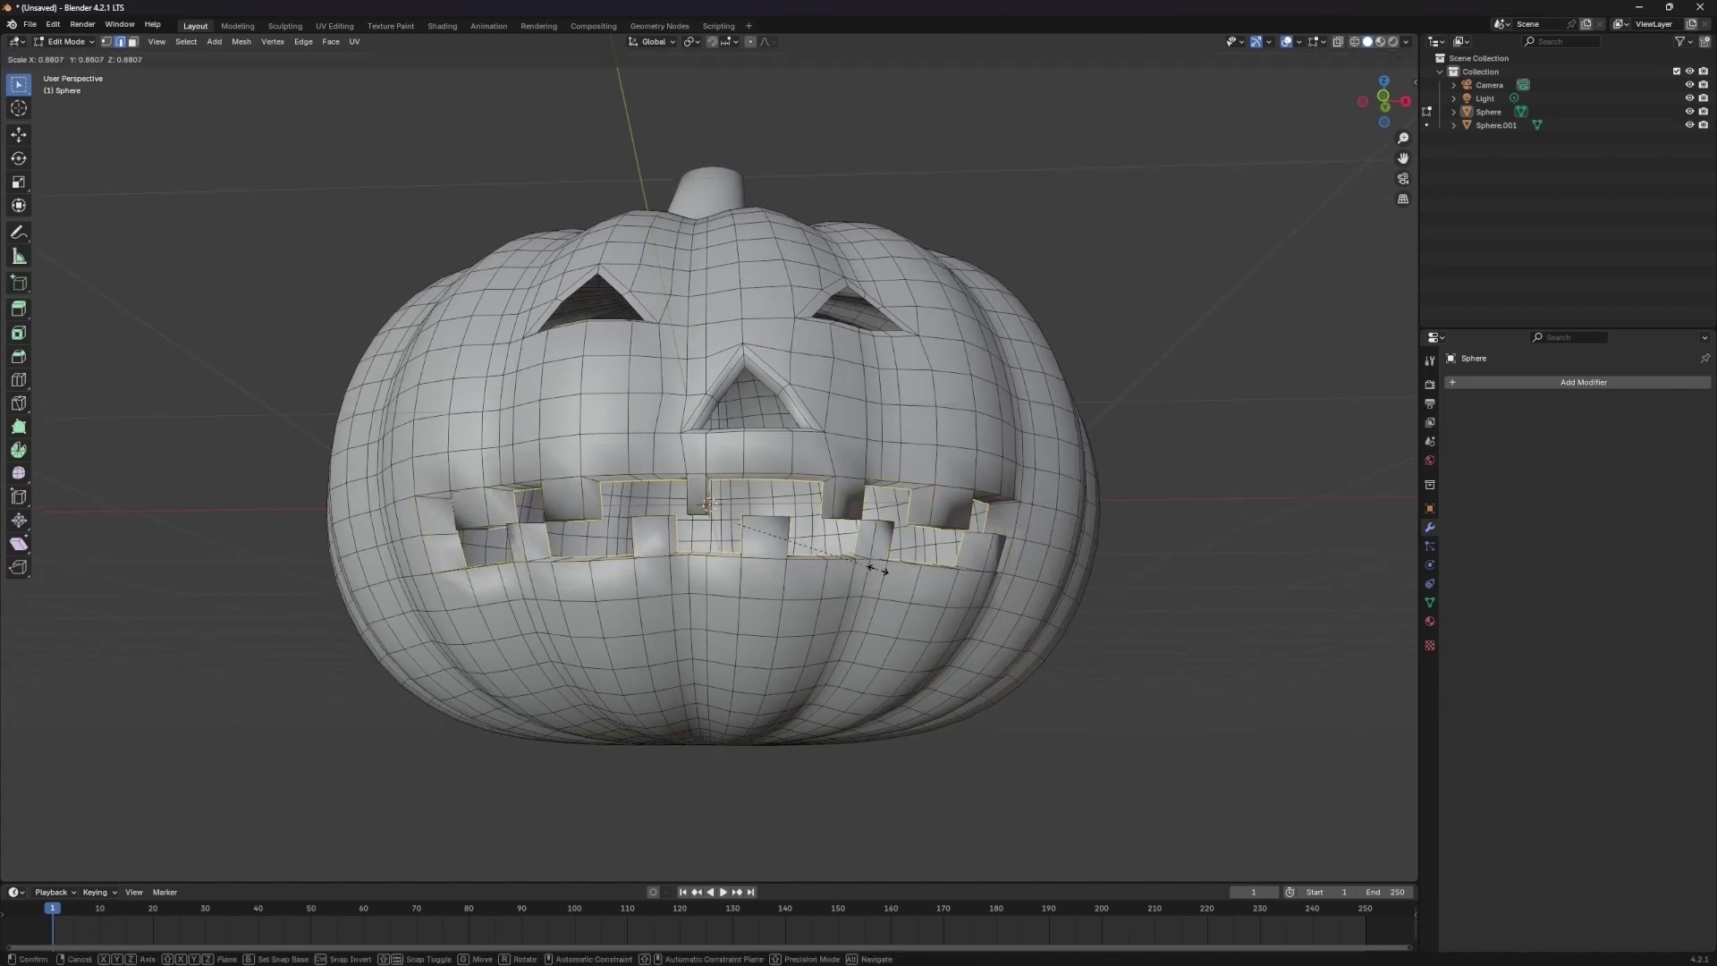
pyautogui.click(891, 581)
# - Move the mouth opening's extruded edges along the Y axis to adjust the depth of the teeth
pyautogui.moveTo(892, 581); pyautogui.dragTo(956, 641, button='middle')
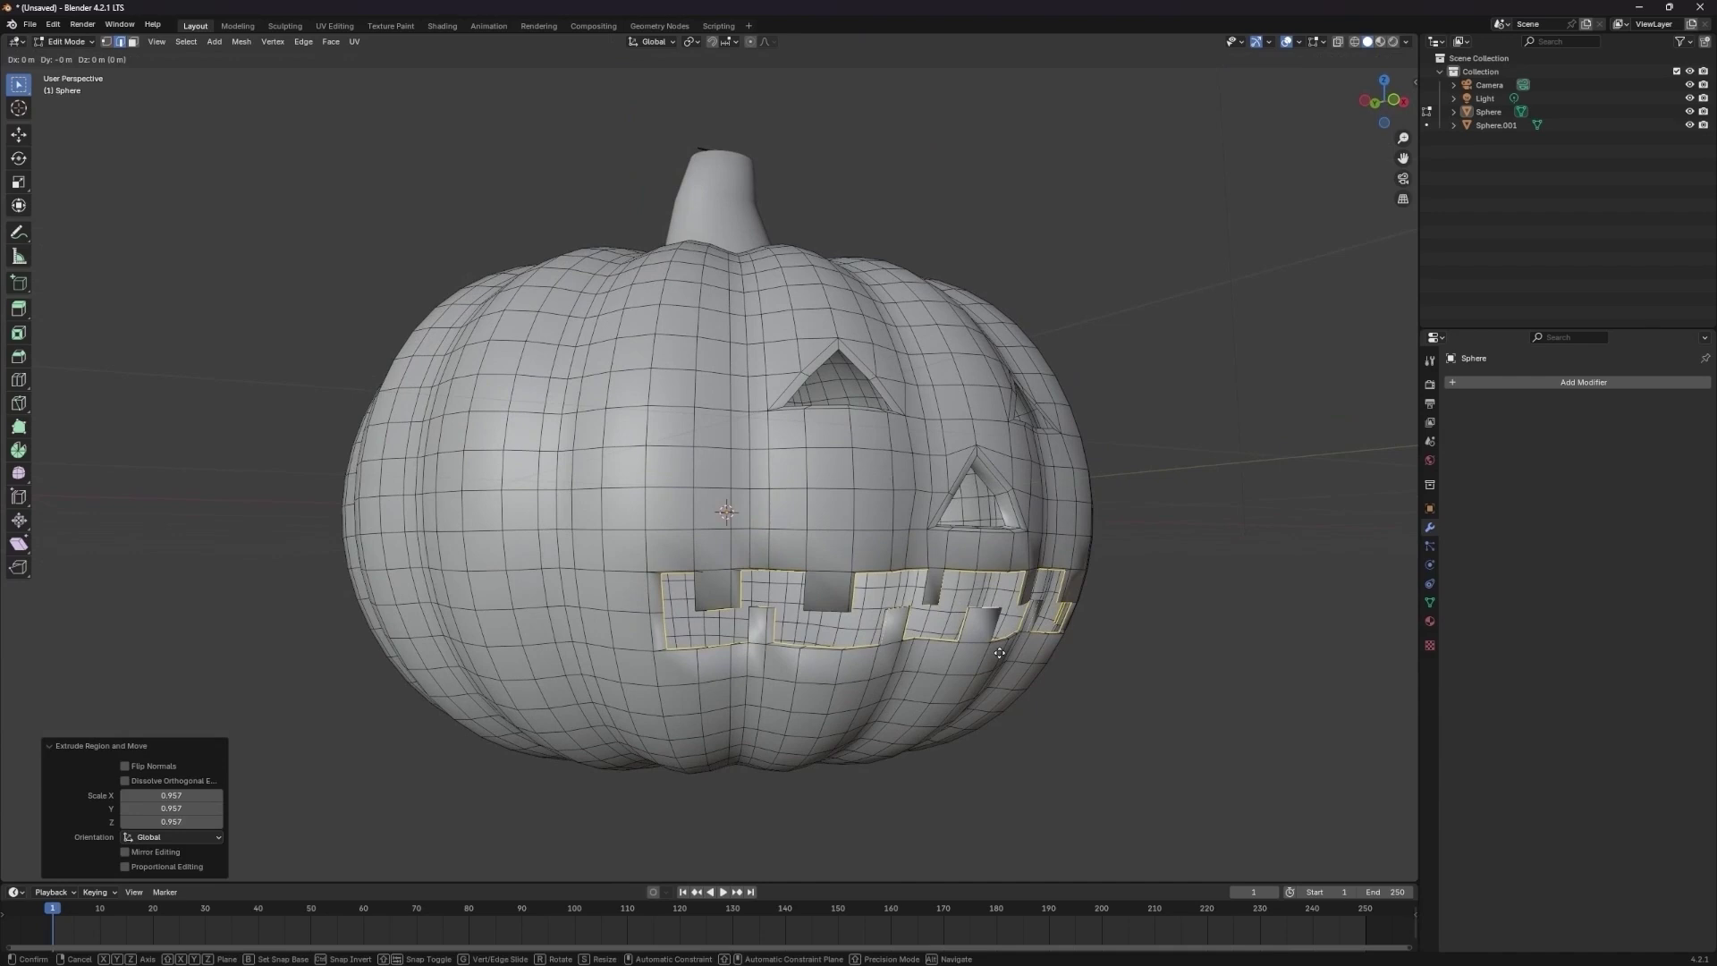
pyautogui.press('g')
pyautogui.press('x')
pyautogui.press('y')
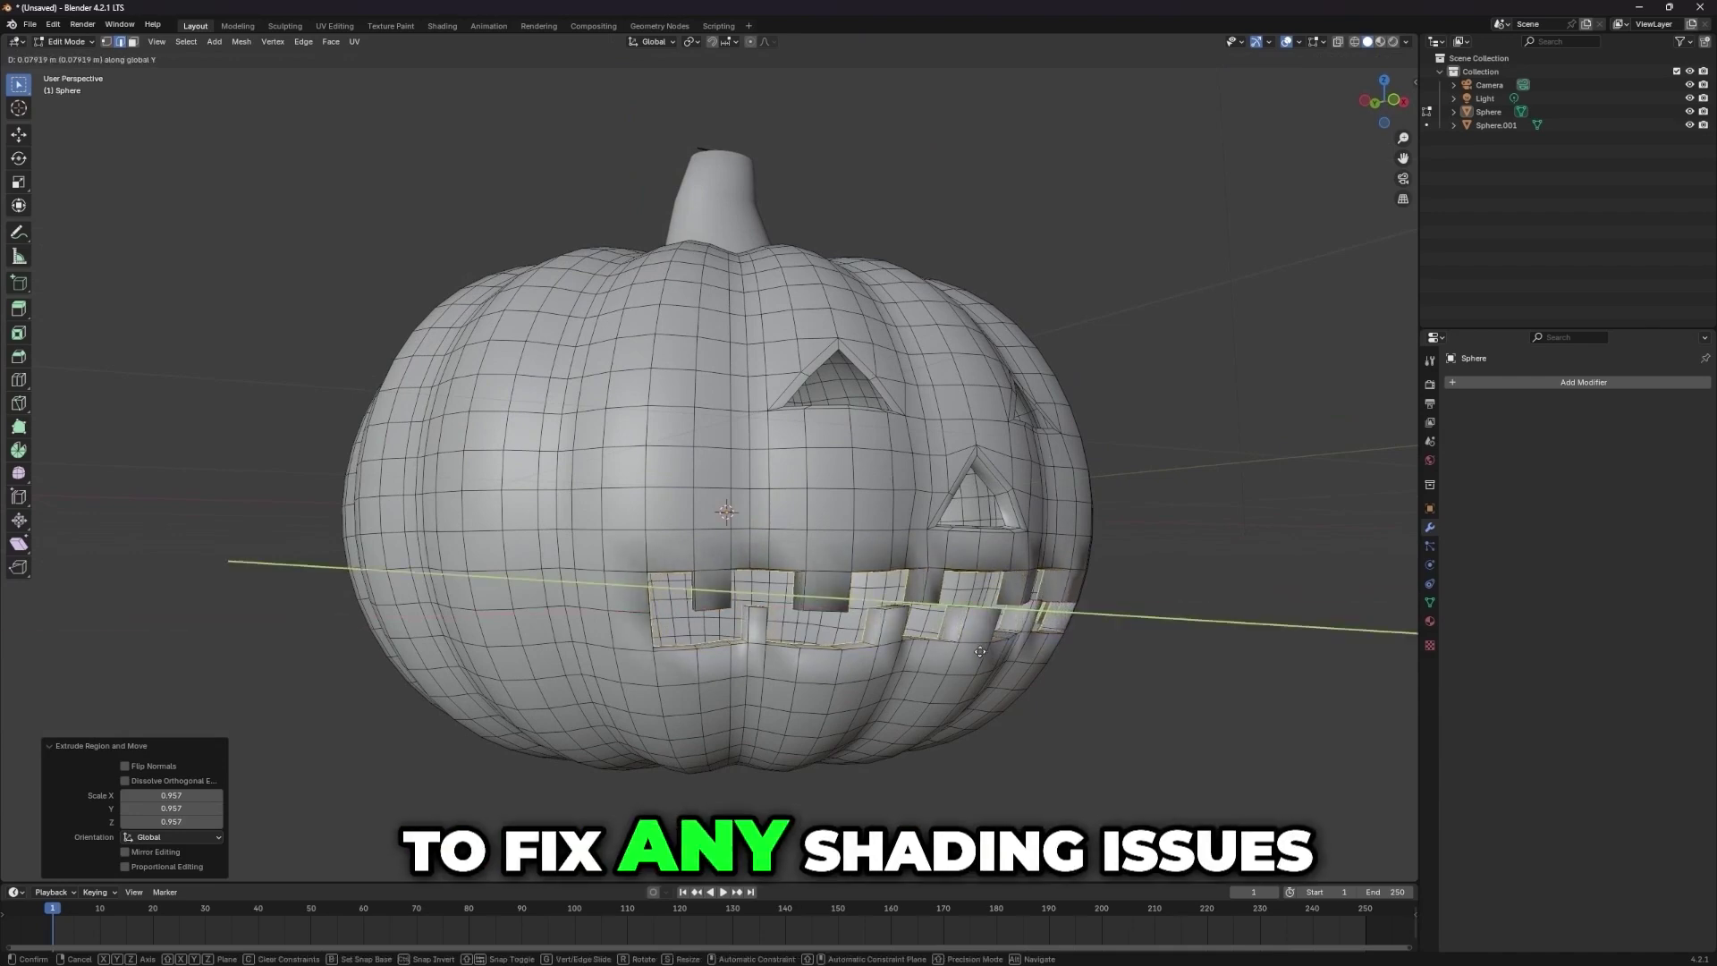
pyautogui.click(1001, 657)
# - Average the normals of the whole pumpkin mesh by face area and switch to Object Mode
pyautogui.moveTo(1001, 658); pyautogui.dragTo(932, 652, button='middle')
pyautogui.hotkey('alt', 'a')
pyautogui.press('a')
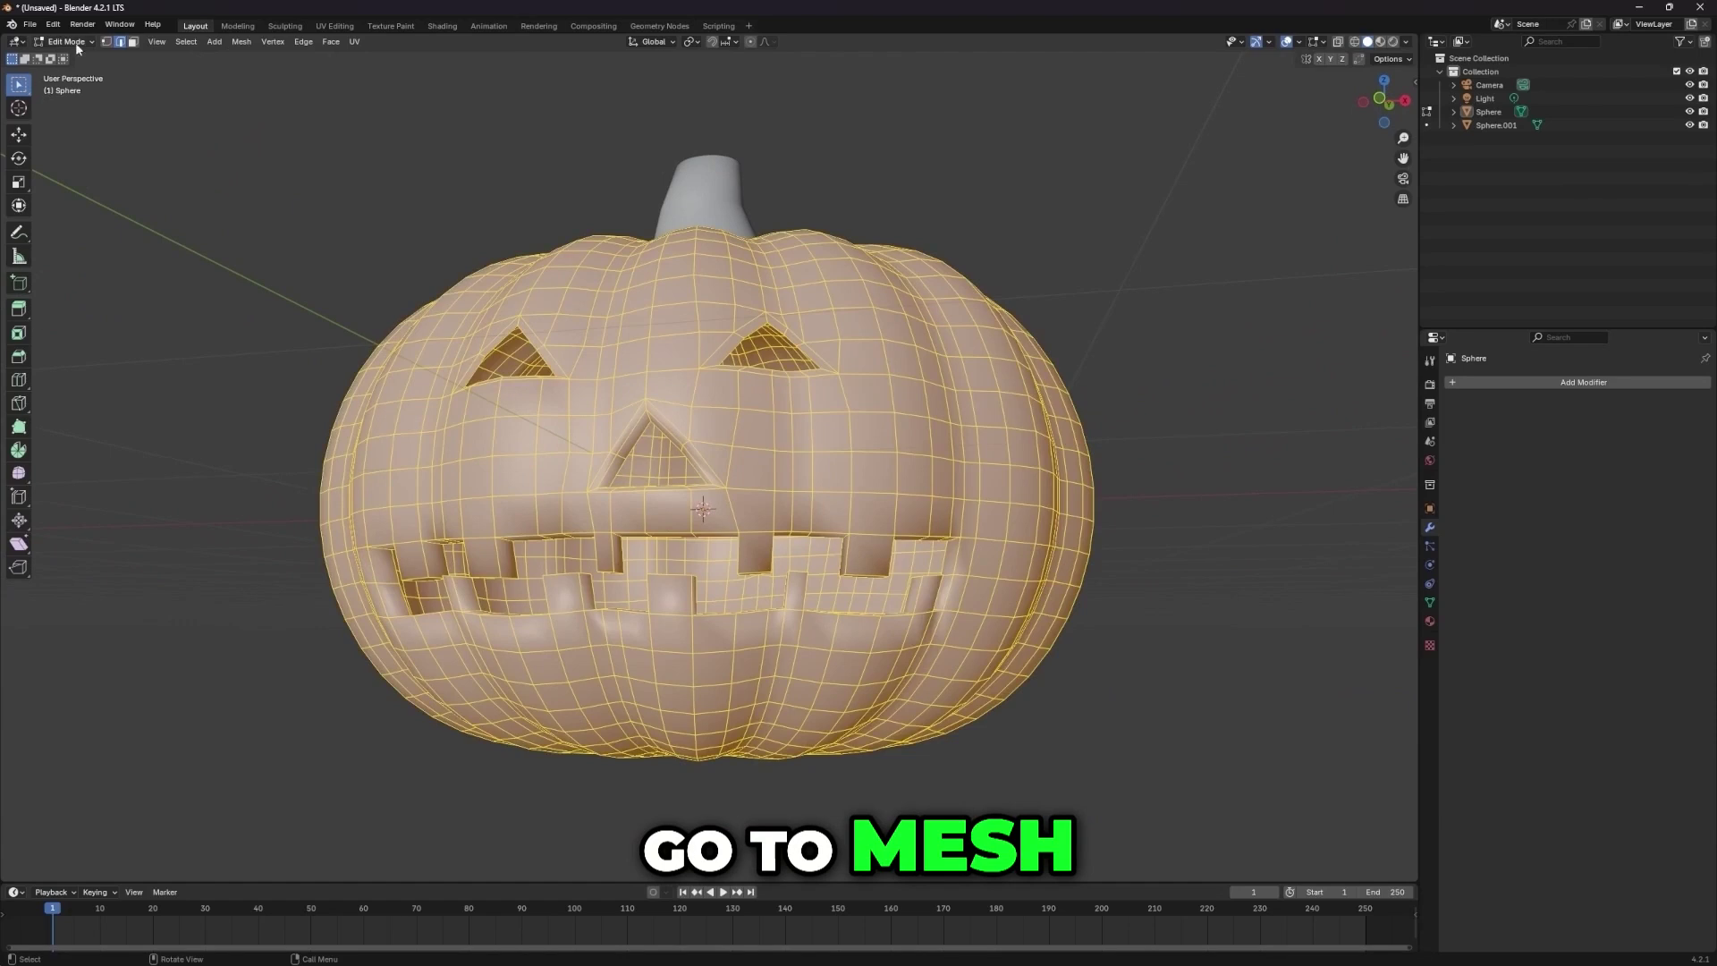
pyautogui.click(241, 41)
pyautogui.moveTo(275, 268)
pyautogui.moveTo(408, 379)
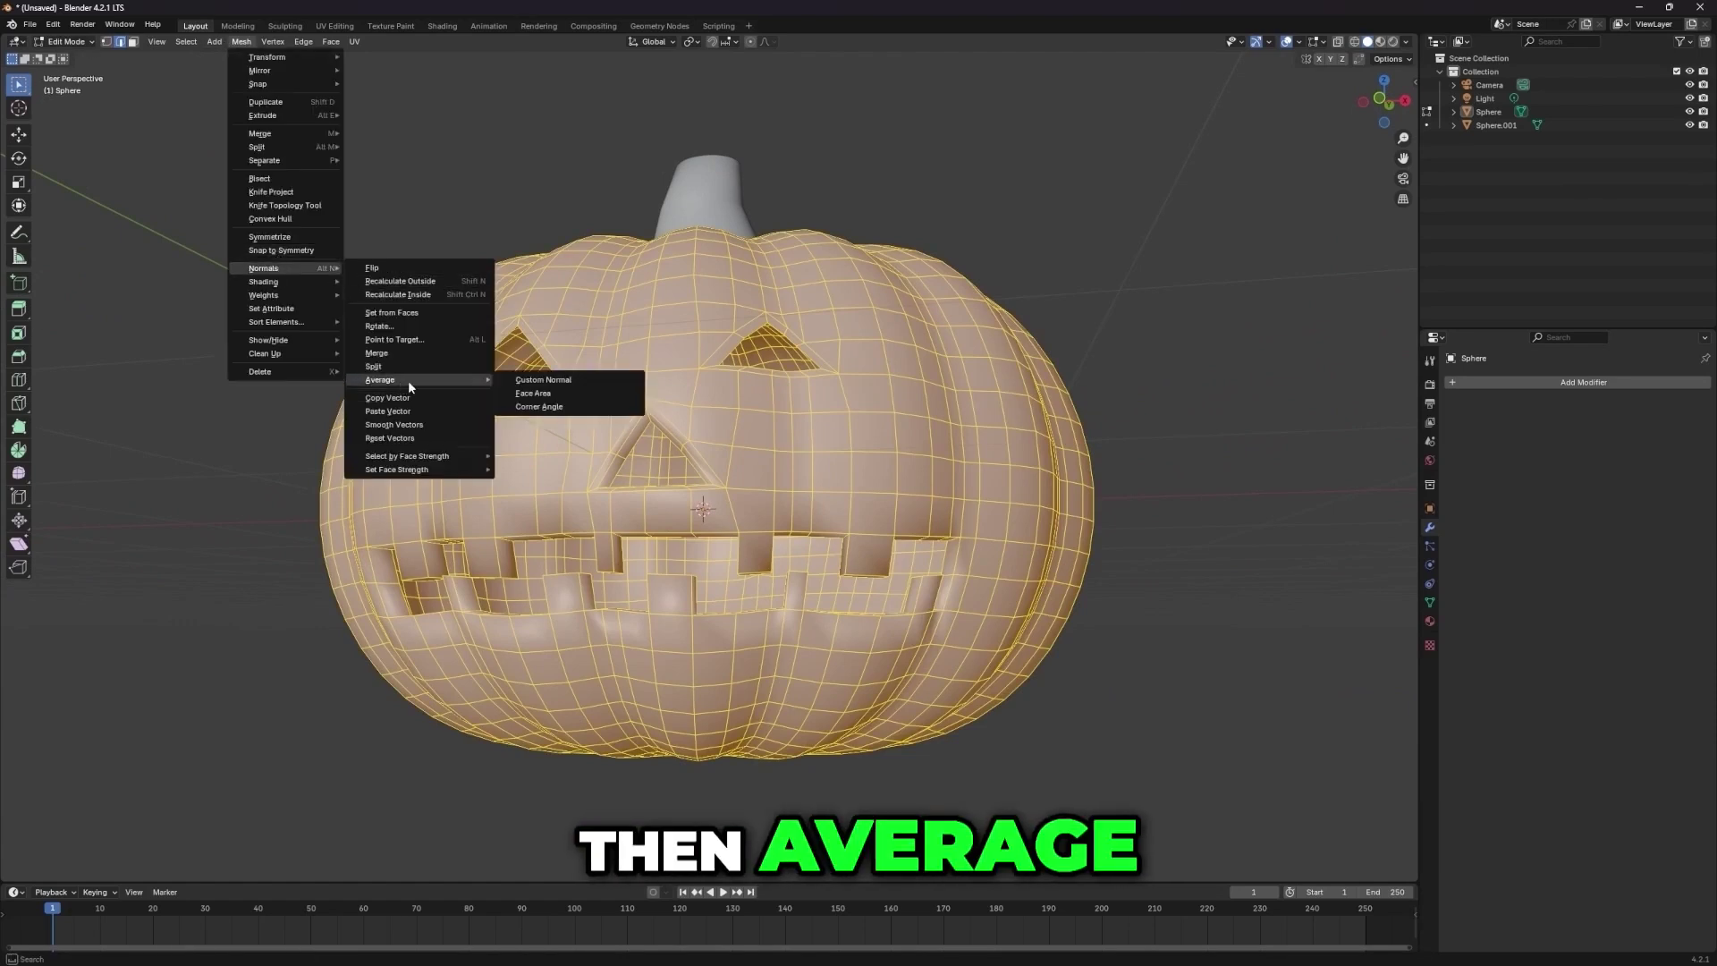
pyautogui.click(527, 392)
pyautogui.moveTo(679, 572)
pyautogui.mouseDown(button='middle')
pyautogui.moveTo(688, 533)
pyautogui.moveTo(646, 577)
pyautogui.mouseUp(button='middle')
pyautogui.click(66, 42)
pyautogui.click(68, 58)
pyautogui.scroll(-1, 855, 464)
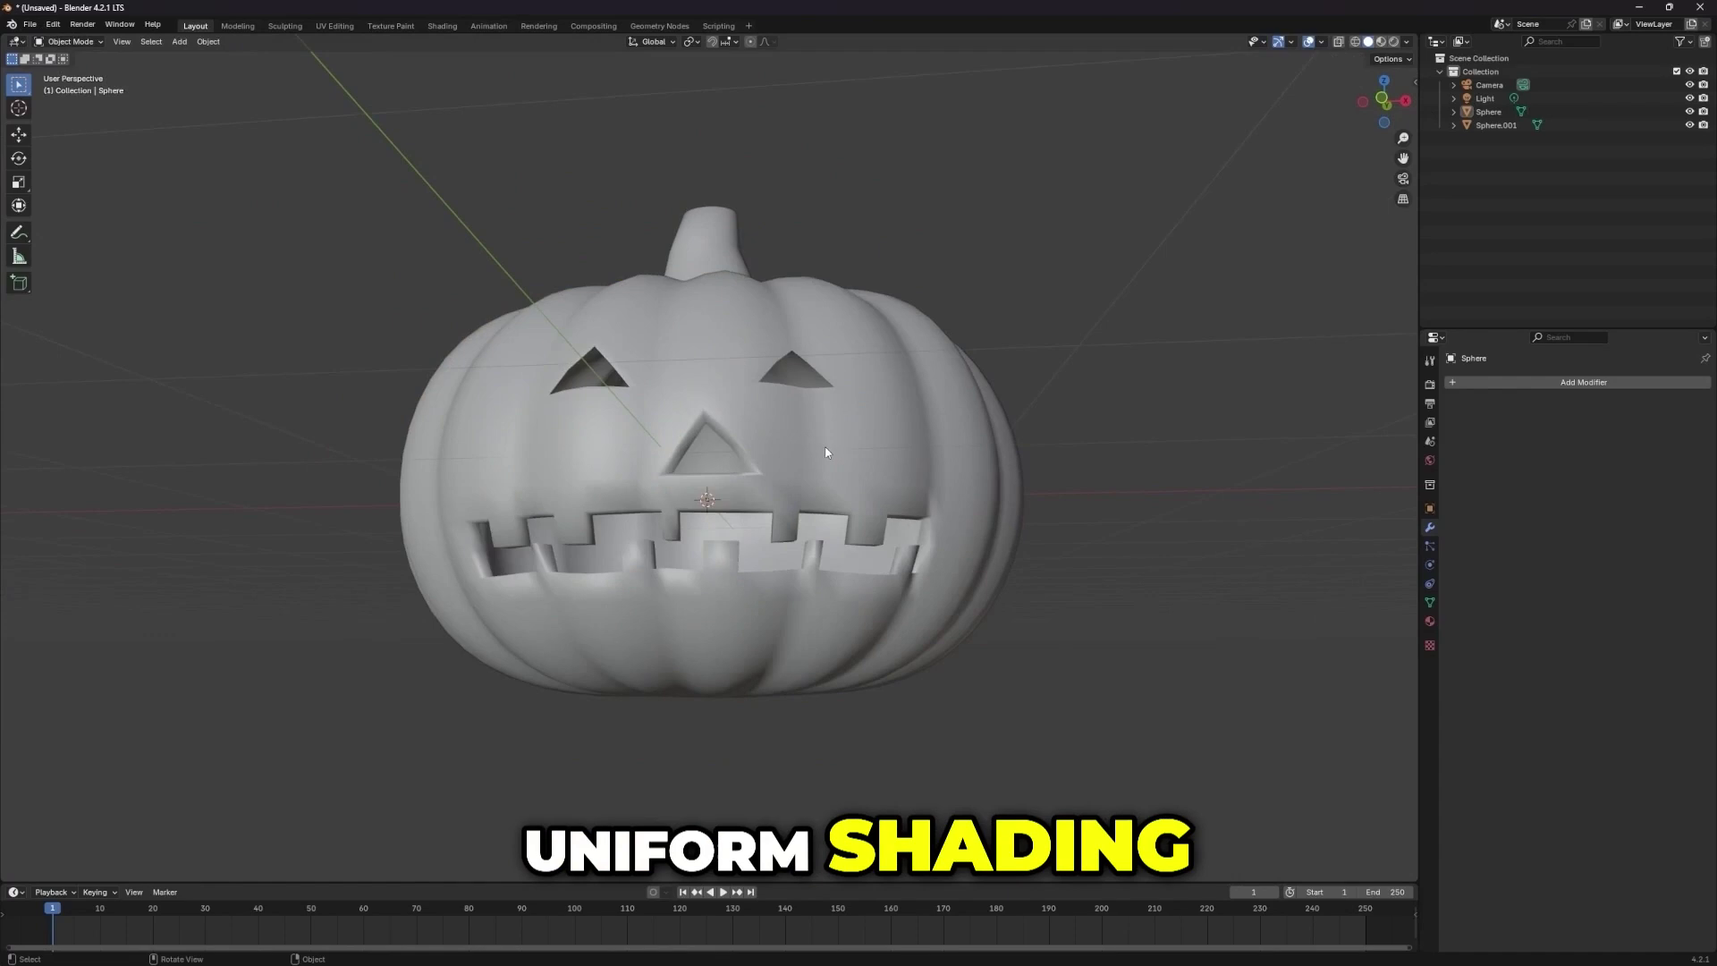
# - Reapply the face-area normal averaging to the full mesh in Edit Mode and return to Object Mode
pyautogui.click(67, 42)
pyautogui.click(71, 72)
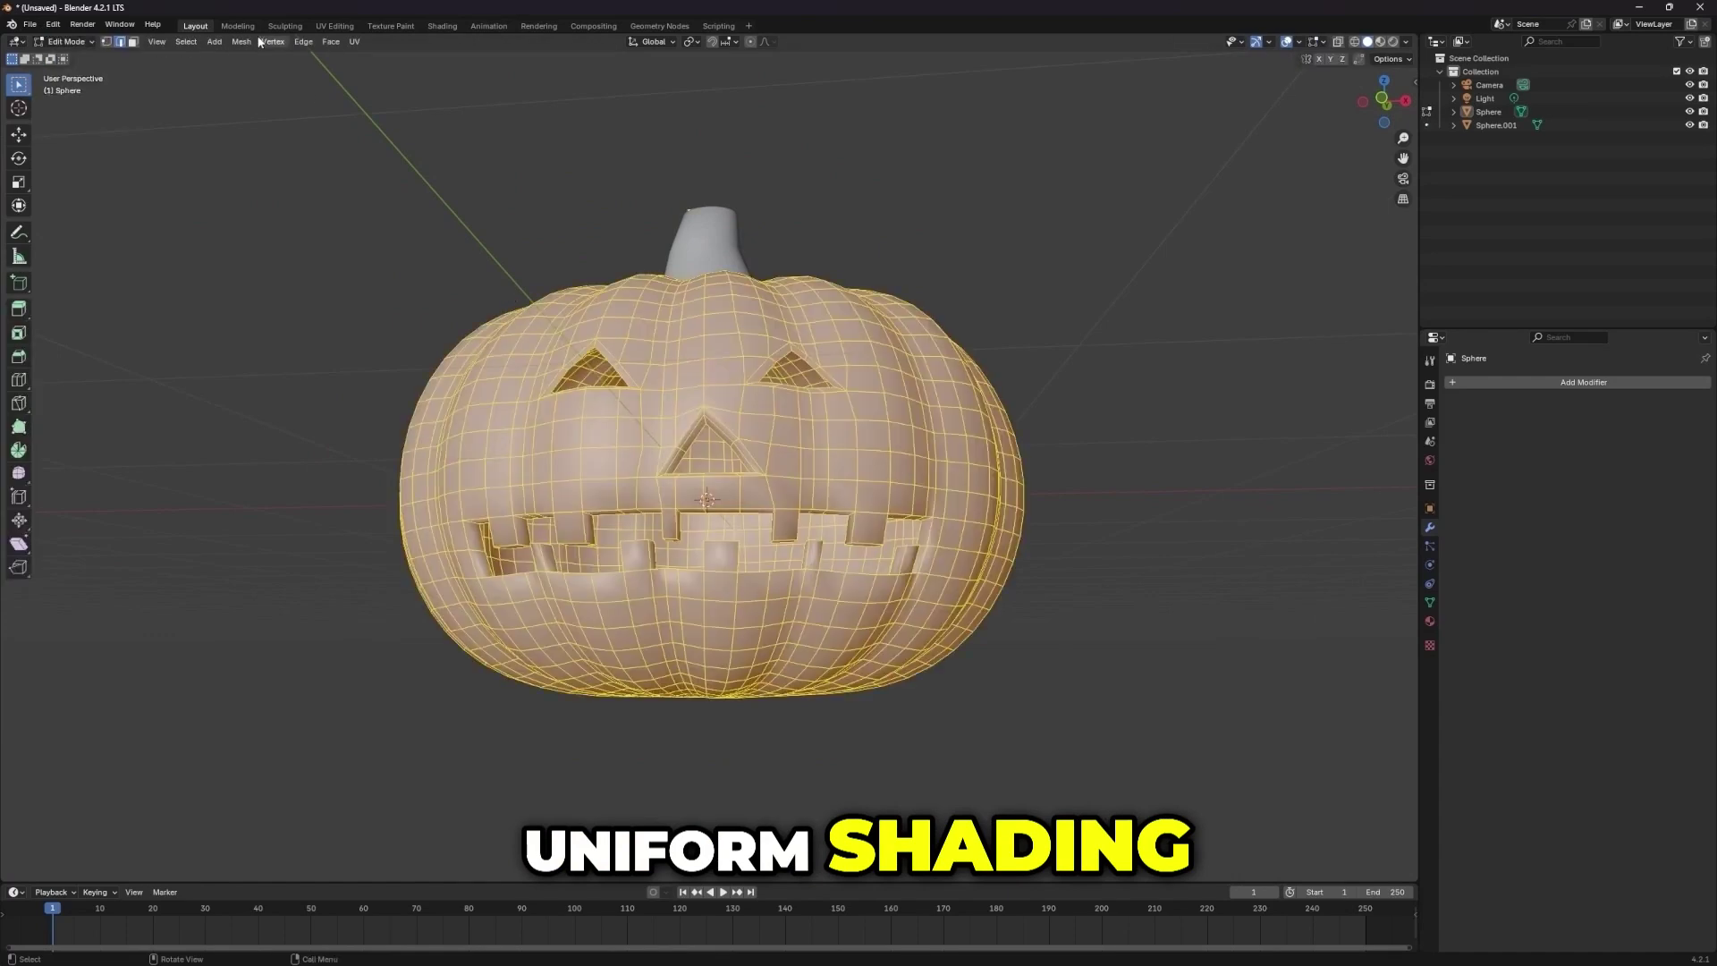
pyautogui.click(241, 42)
pyautogui.moveTo(287, 268)
pyautogui.moveTo(408, 382)
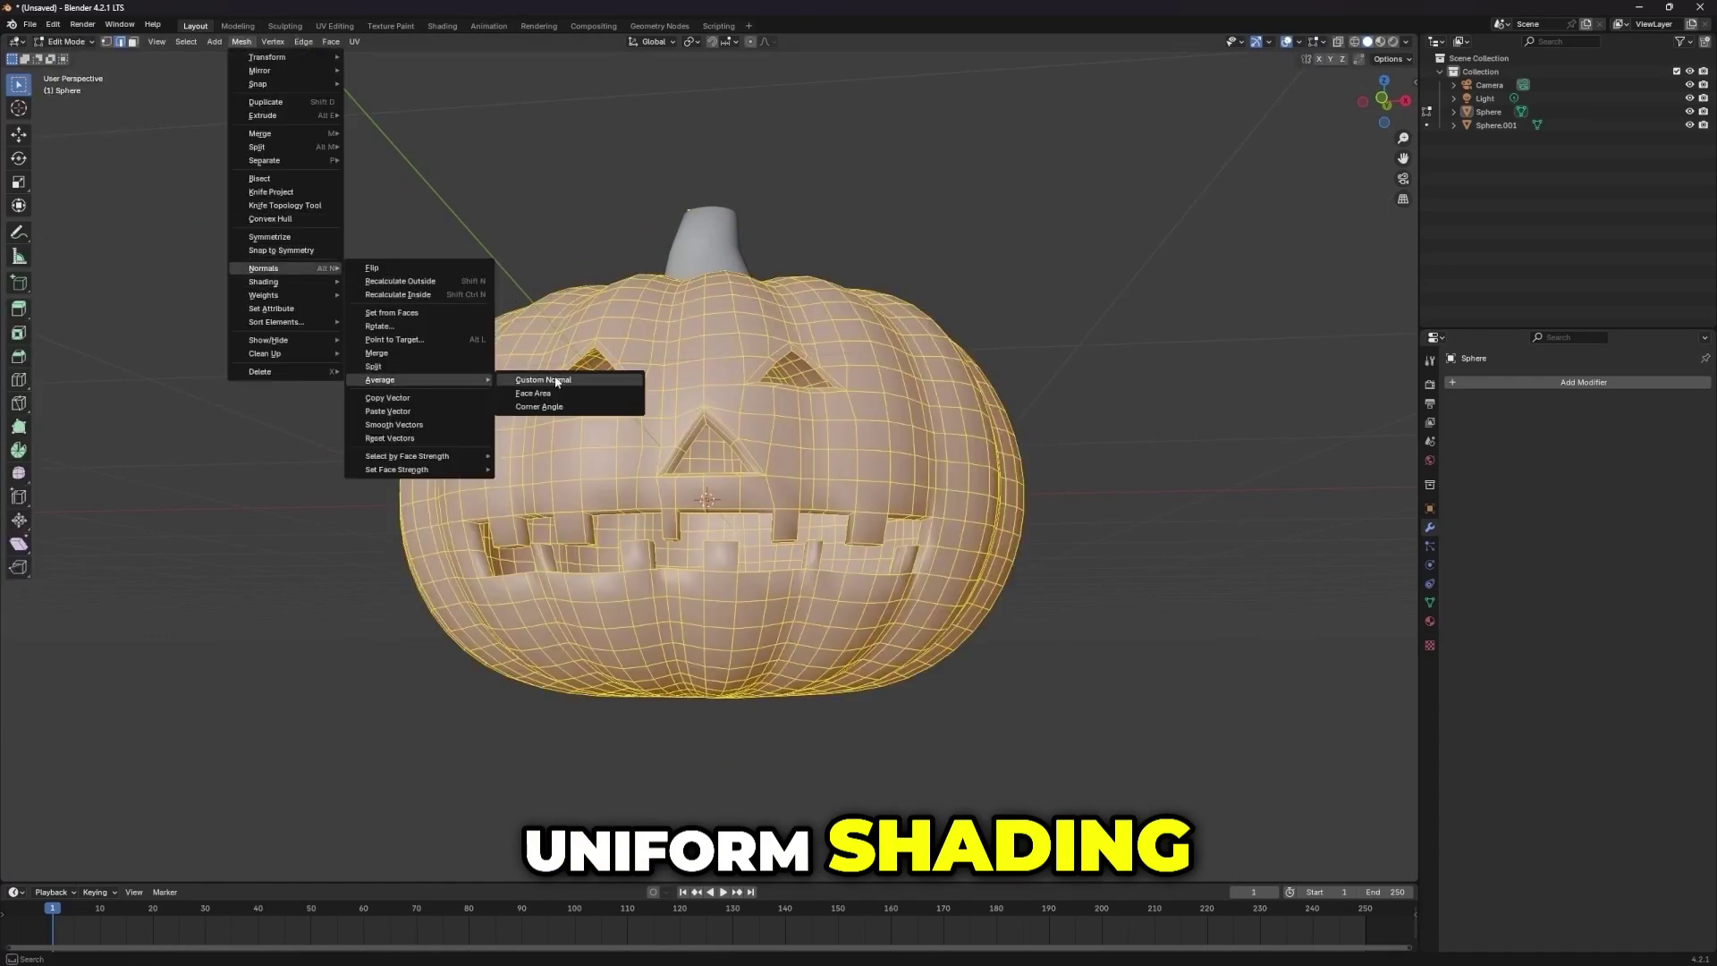
pyautogui.click(536, 392)
pyautogui.click(67, 41)
pyautogui.click(72, 56)
pyautogui.moveTo(662, 501)
pyautogui.mouseDown(button='middle')
pyautogui.moveTo(701, 501)
pyautogui.moveTo(686, 512)
pyautogui.mouseUp(button='middle')
pyautogui.scroll(3, 715, 514)
# - In Edit Mode, select the edge loop around the mouth opening and slide it by a factor of about 0.571
pyautogui.click(67, 41)
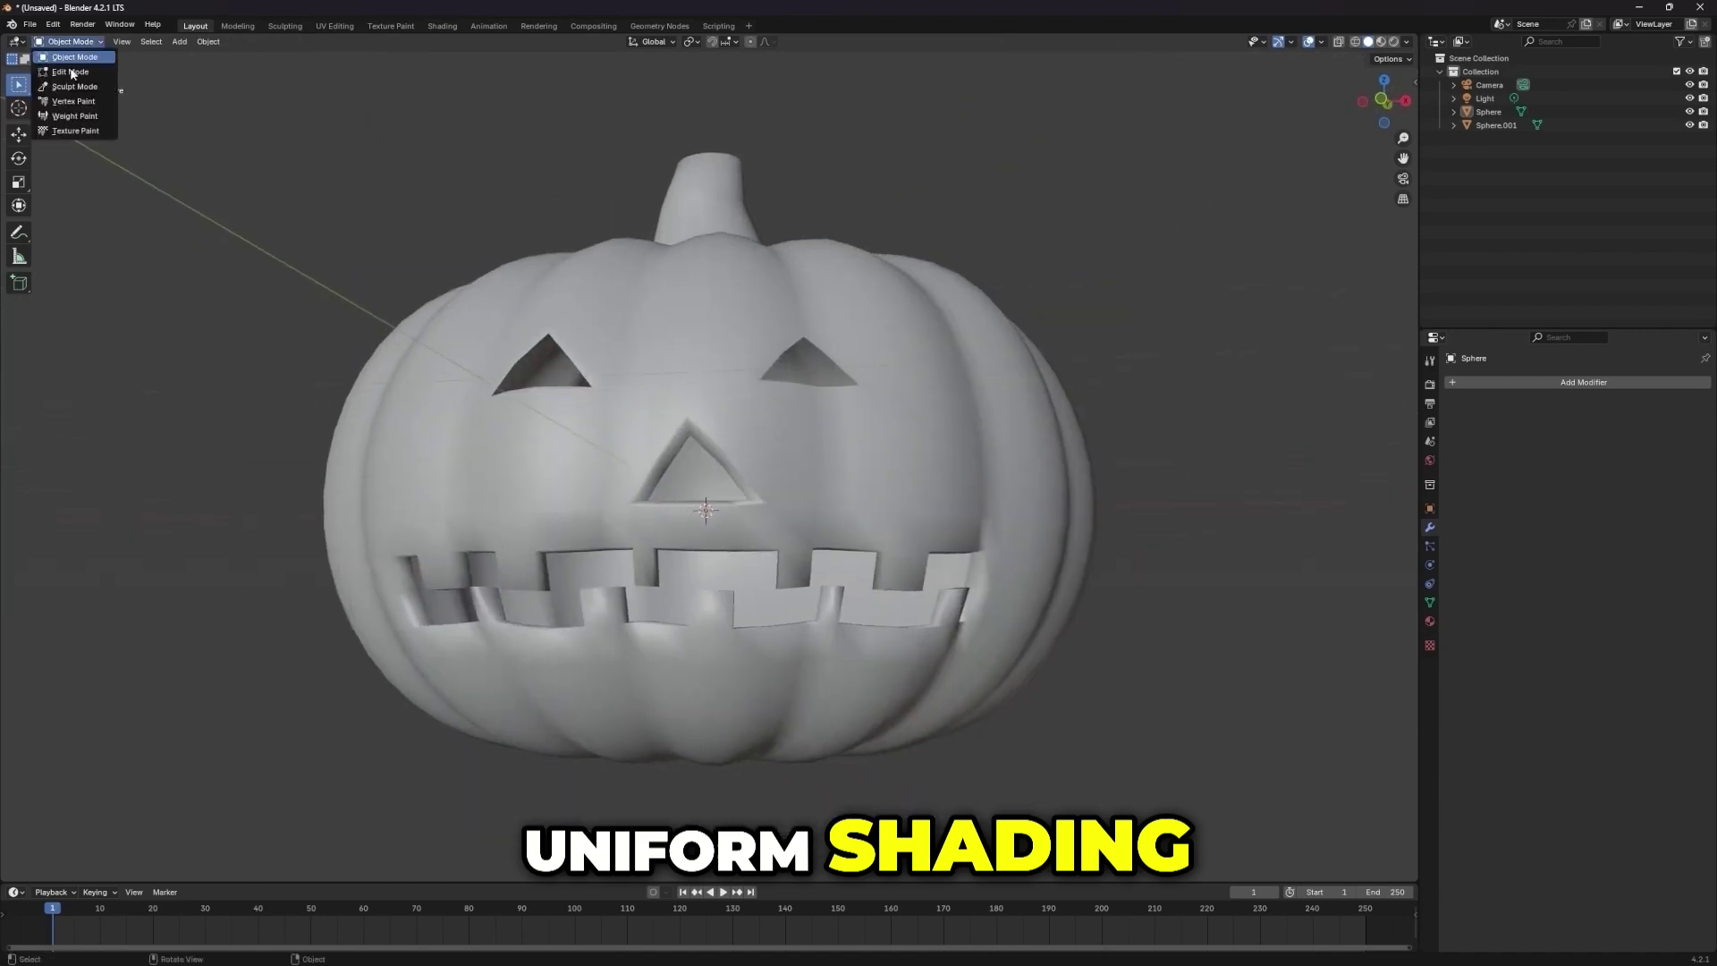
pyautogui.click(73, 70)
pyautogui.scroll(1, 898, 626)
pyautogui.moveTo(903, 629); pyautogui.dragTo(688, 669, button='middle')
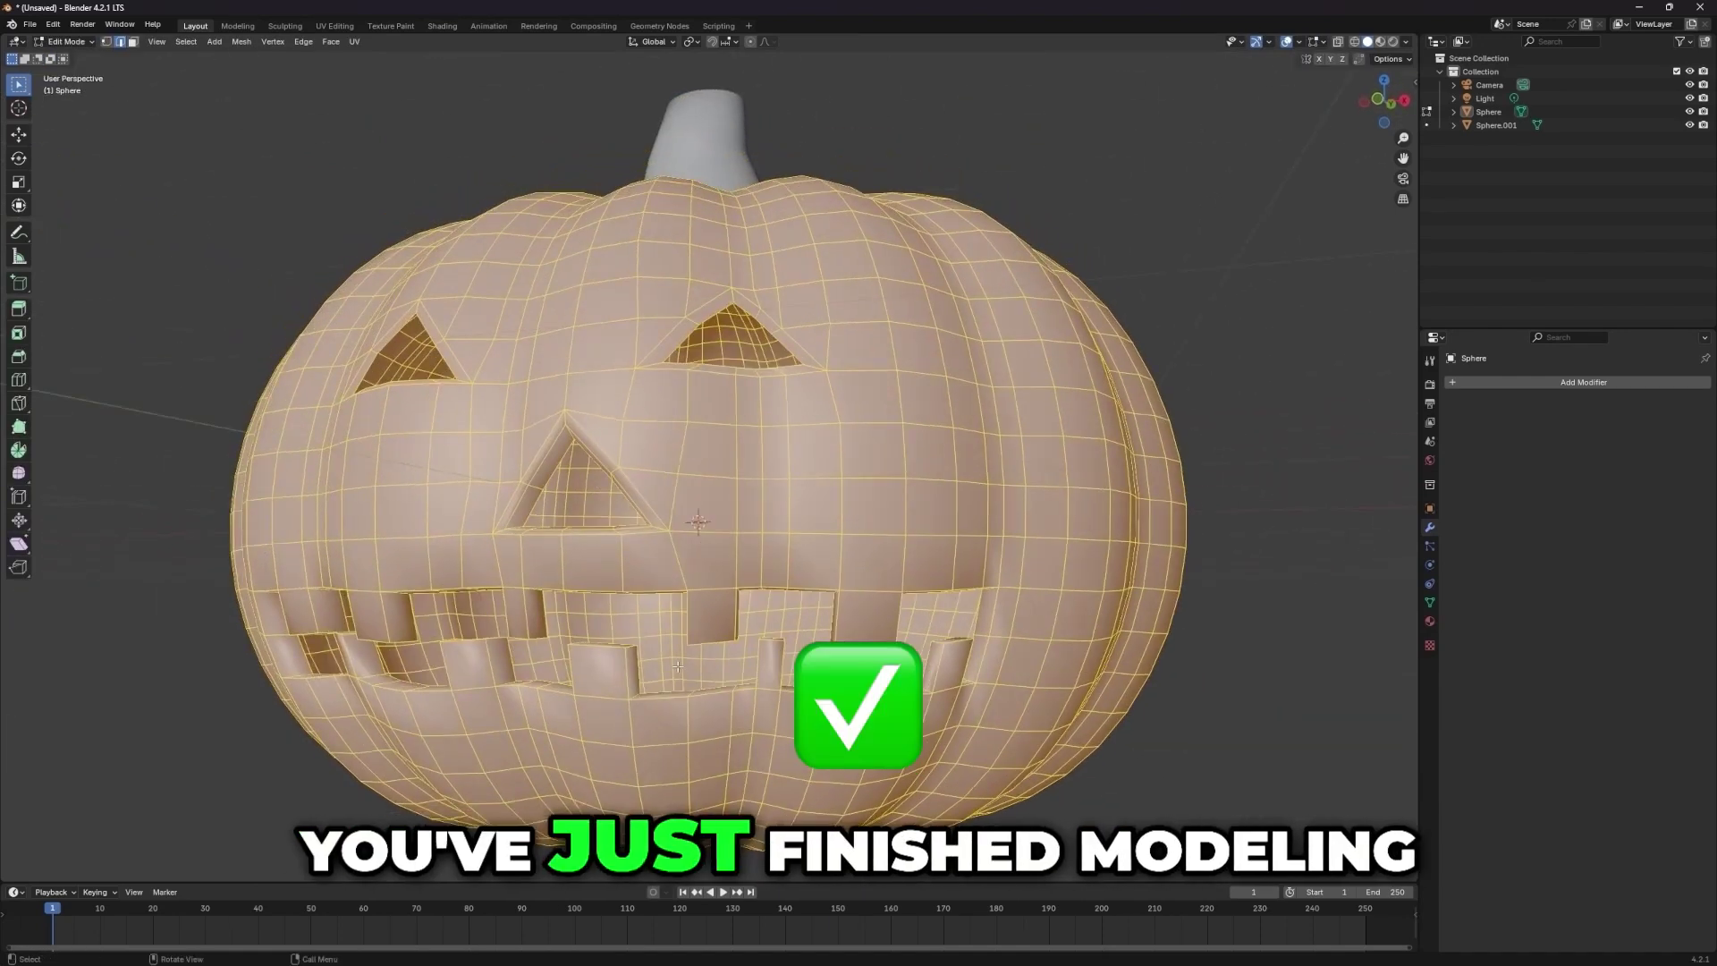
pyautogui.keyDown('alt'); pyautogui.click(533, 682); pyautogui.keyUp('alt')
pyautogui.press('g')
pyautogui.press('g')
pyautogui.click(523, 662)
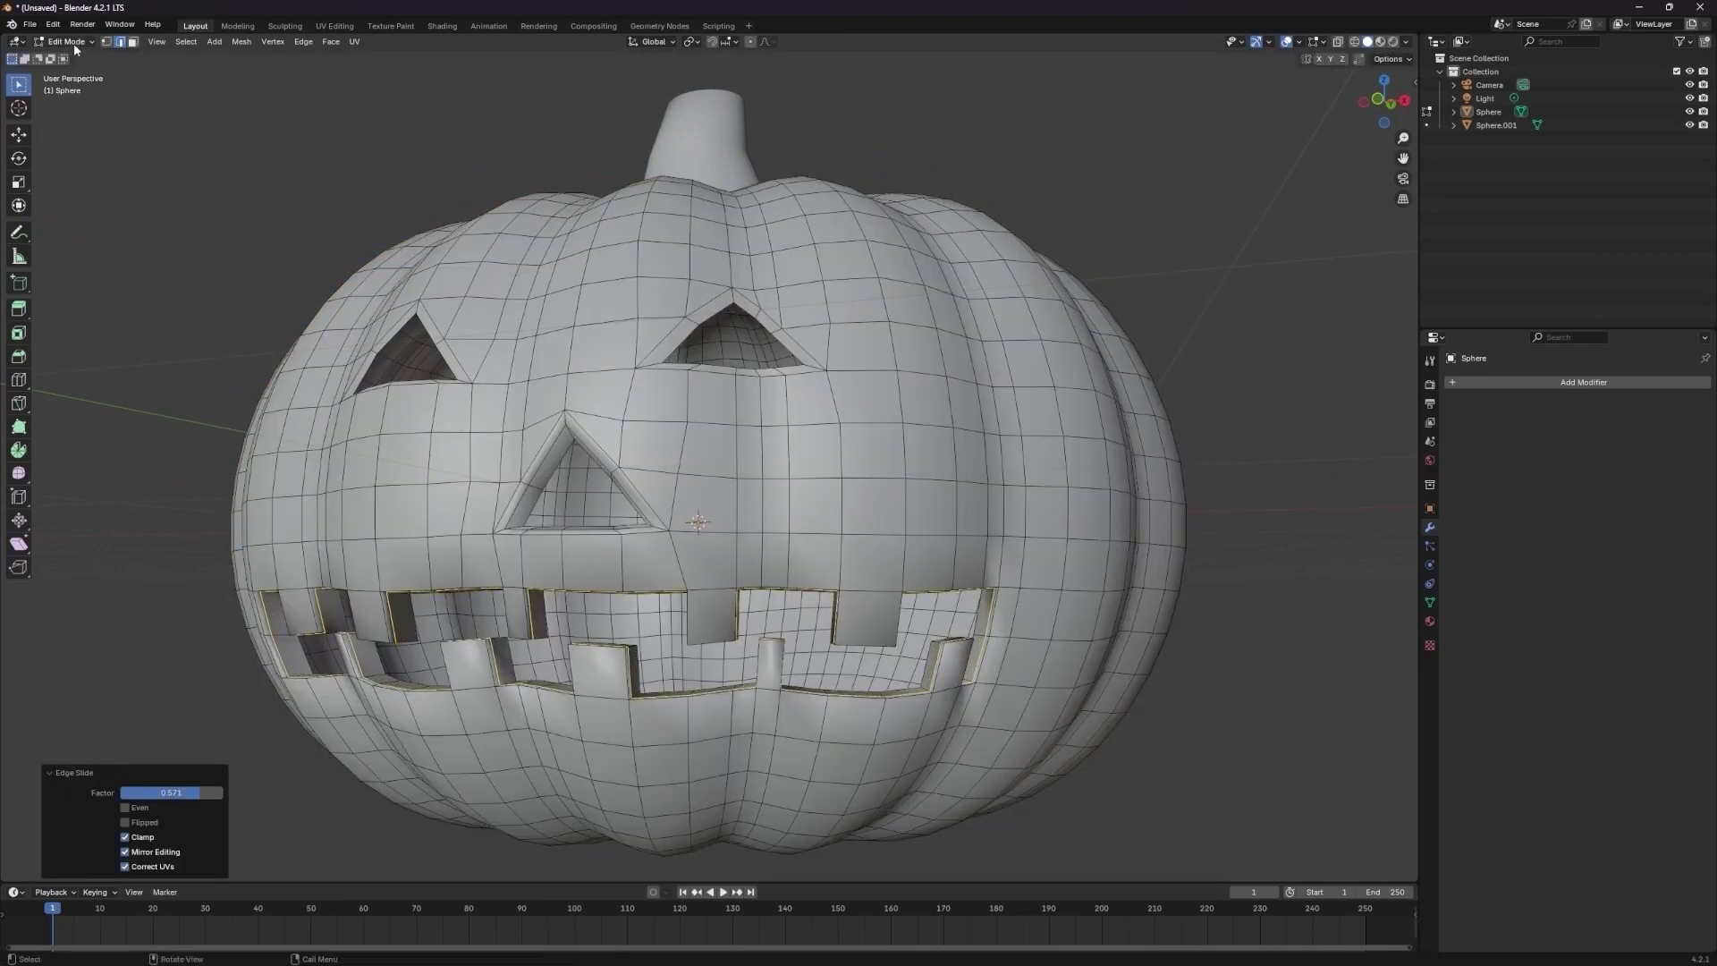
# - Examine the shading around the mouth and face openings in Object Mode and return to Edit Mode
pyautogui.press('Tab')
pyautogui.moveTo(572, 429); pyautogui.dragTo(490, 444, button='middle')
pyautogui.scroll(3, 710, 640)
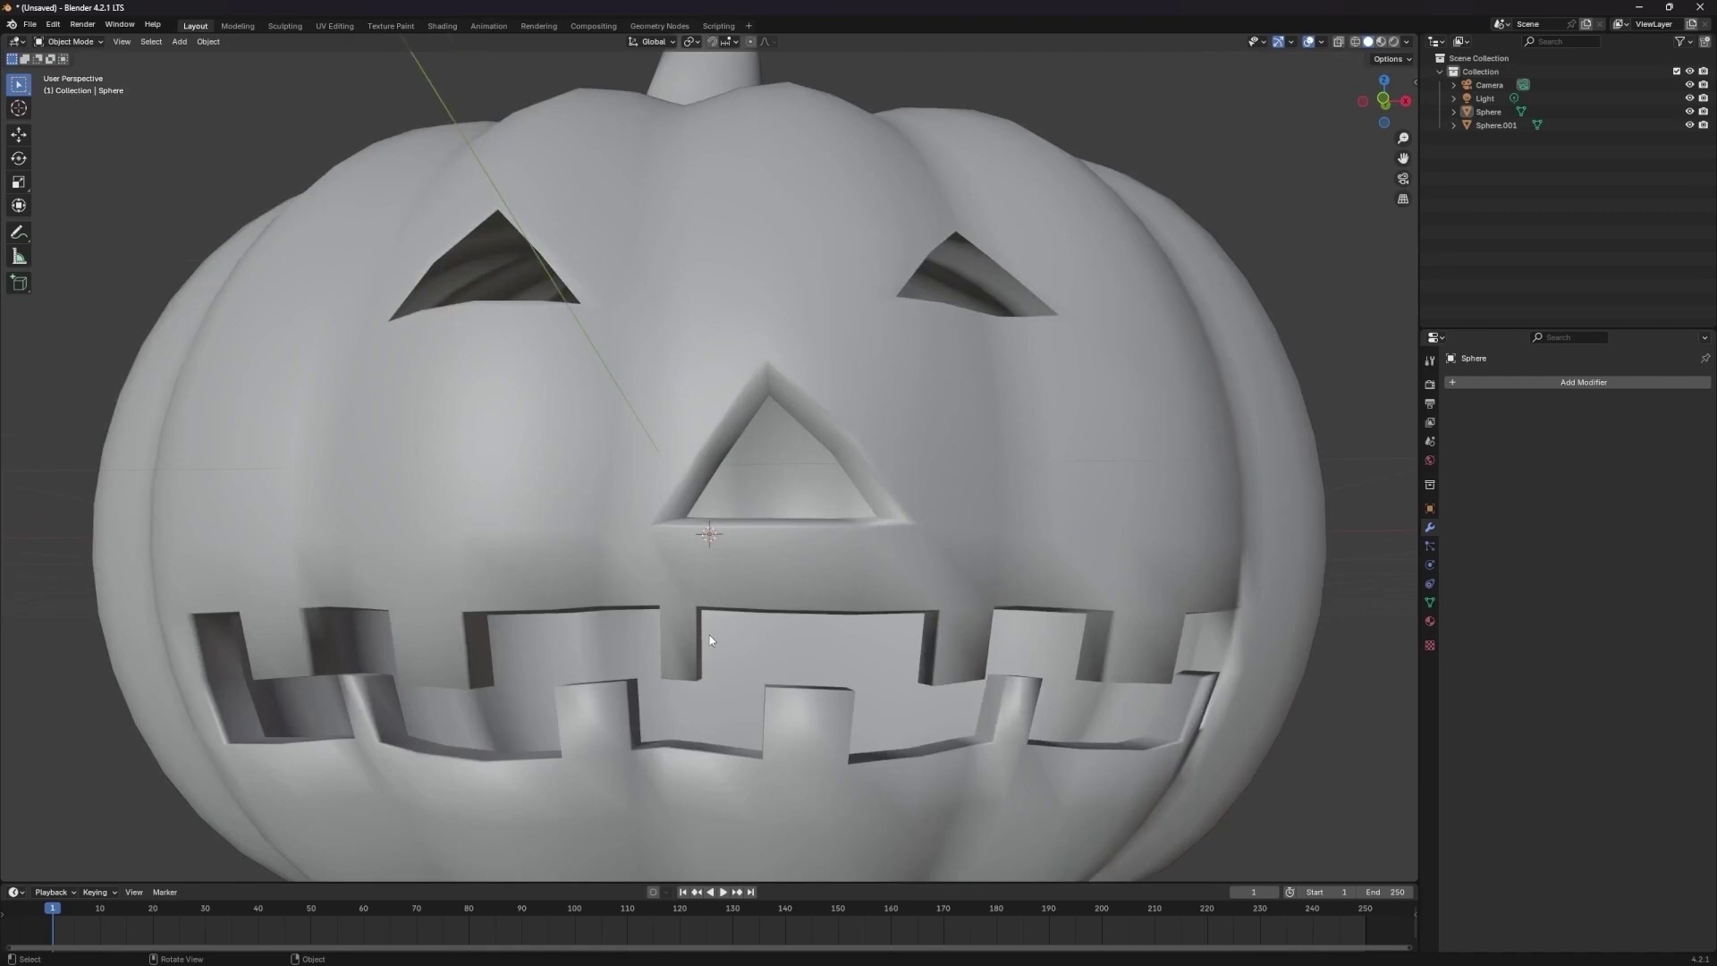
pyautogui.click(73, 42)
pyautogui.click(88, 71)
pyautogui.scroll(-2, 635, 530)
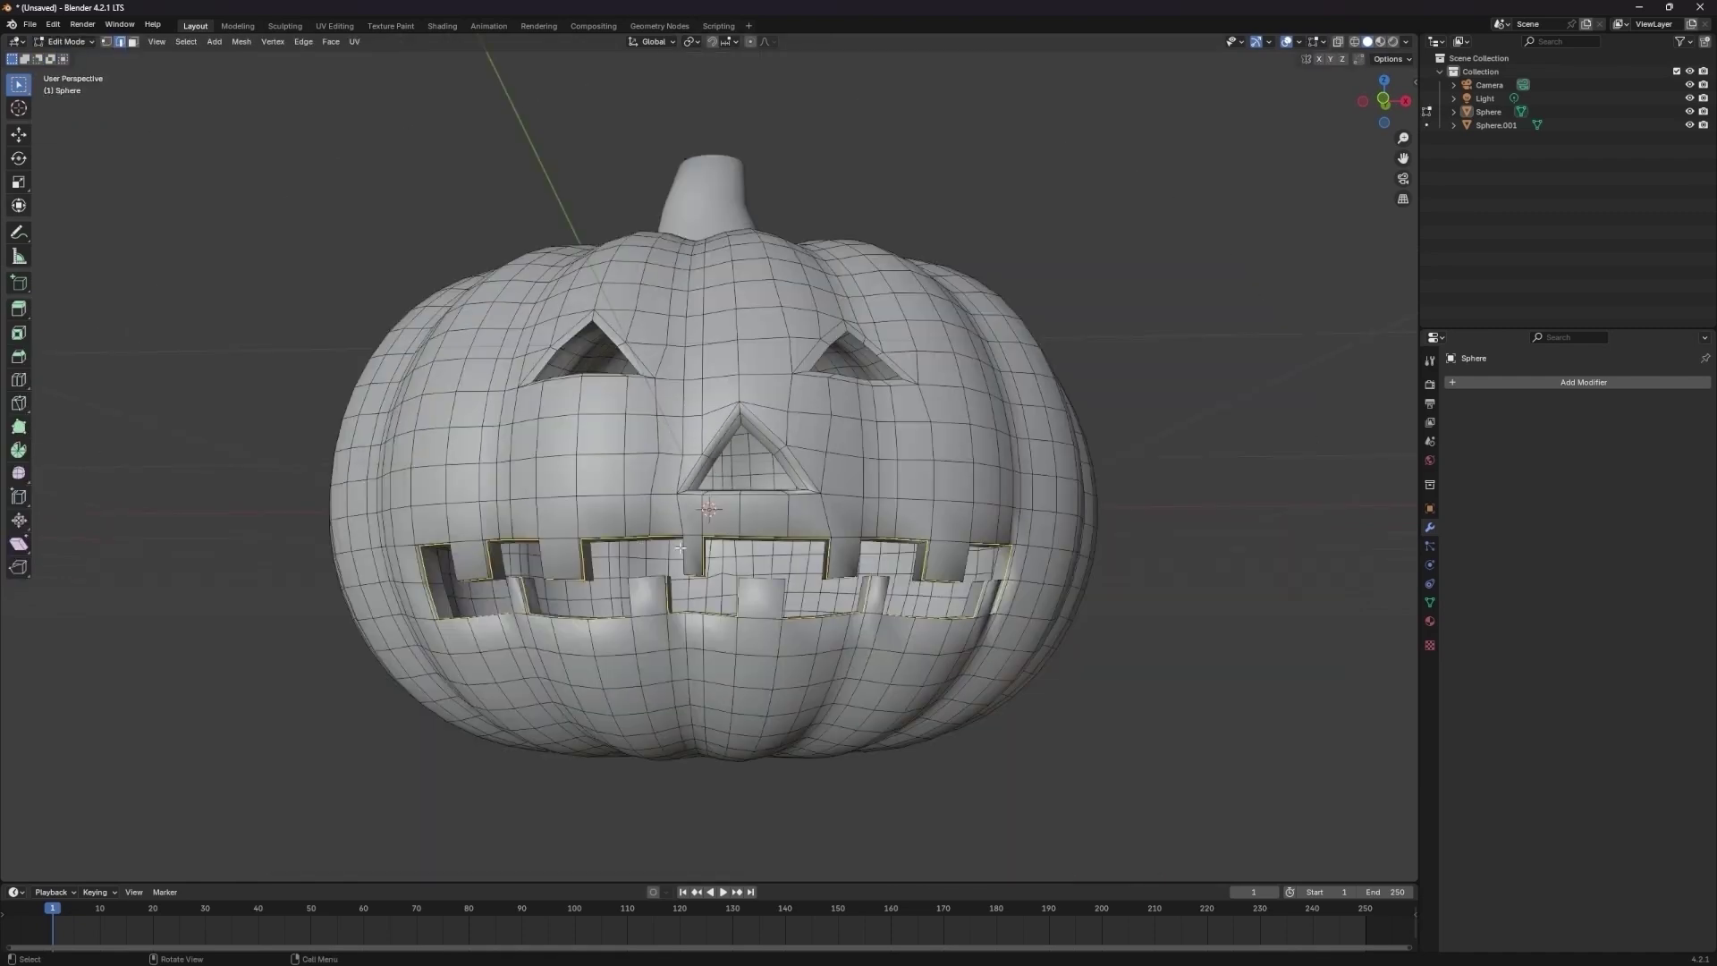
pyautogui.moveTo(681, 547); pyautogui.dragTo(616, 497, button='middle')
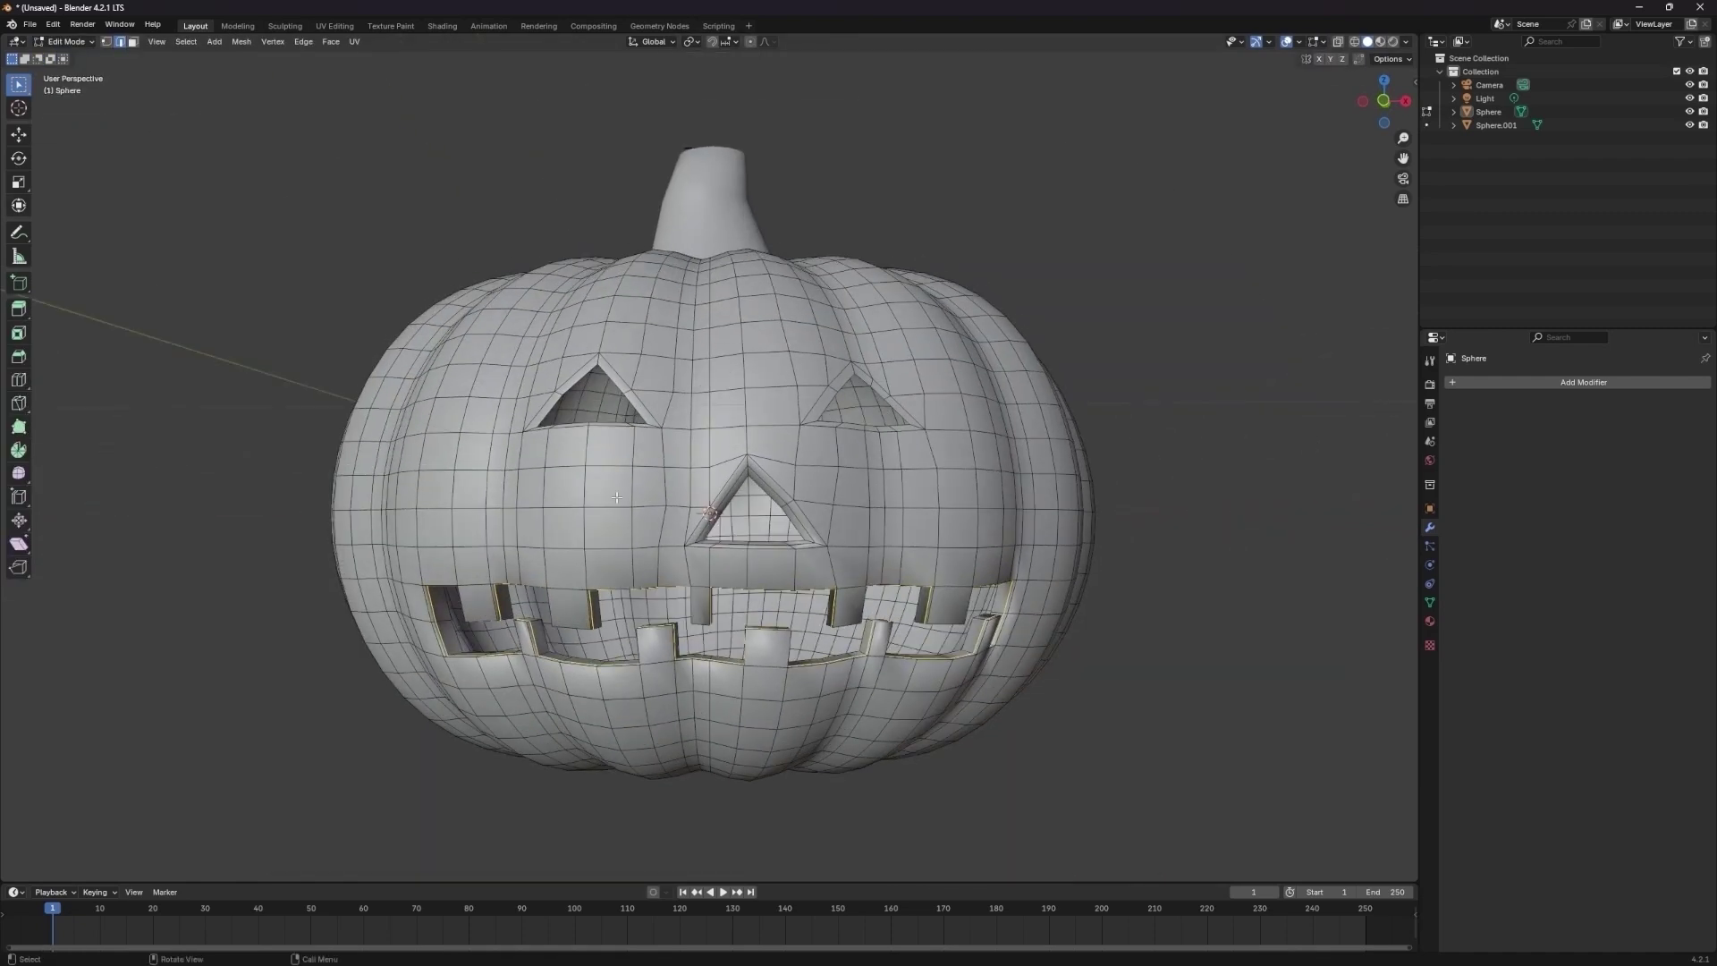
# - Give the whole pumpkin mesh a new material with an orange base color, and adjust its metallic and roughness
pyautogui.click(1607, 377)
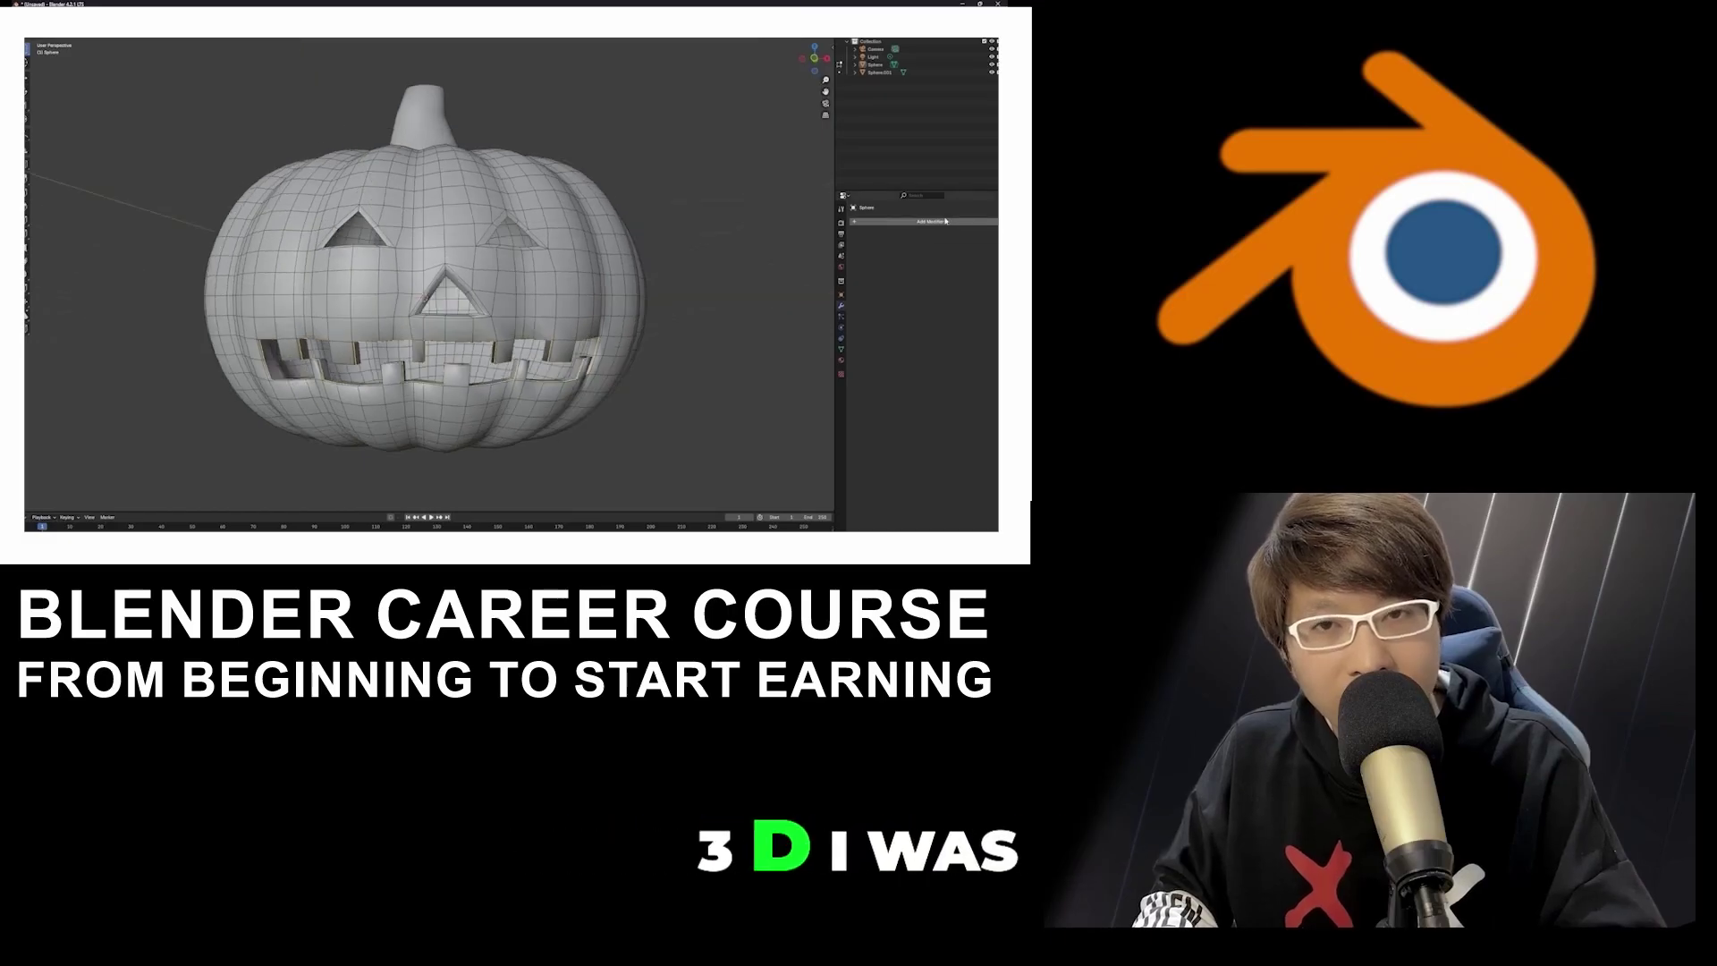
pyautogui.click(945, 221)
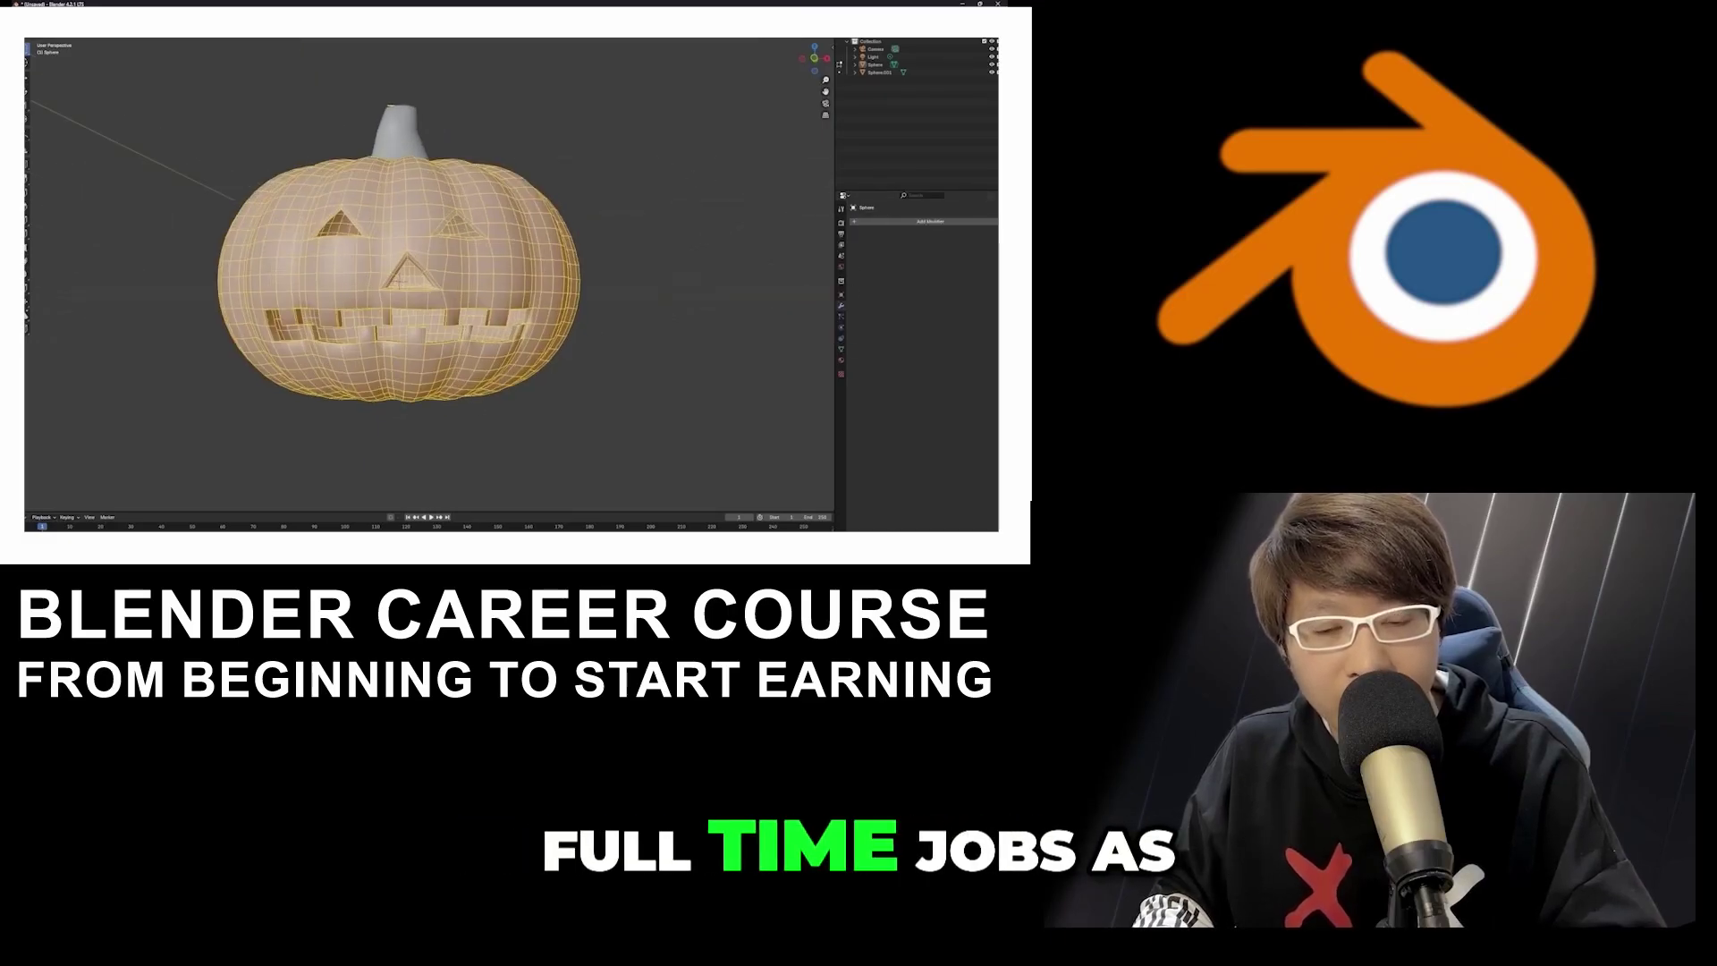
pyautogui.click(840, 361)
pyautogui.click(930, 255)
pyautogui.click(955, 313)
pyautogui.click(925, 252)
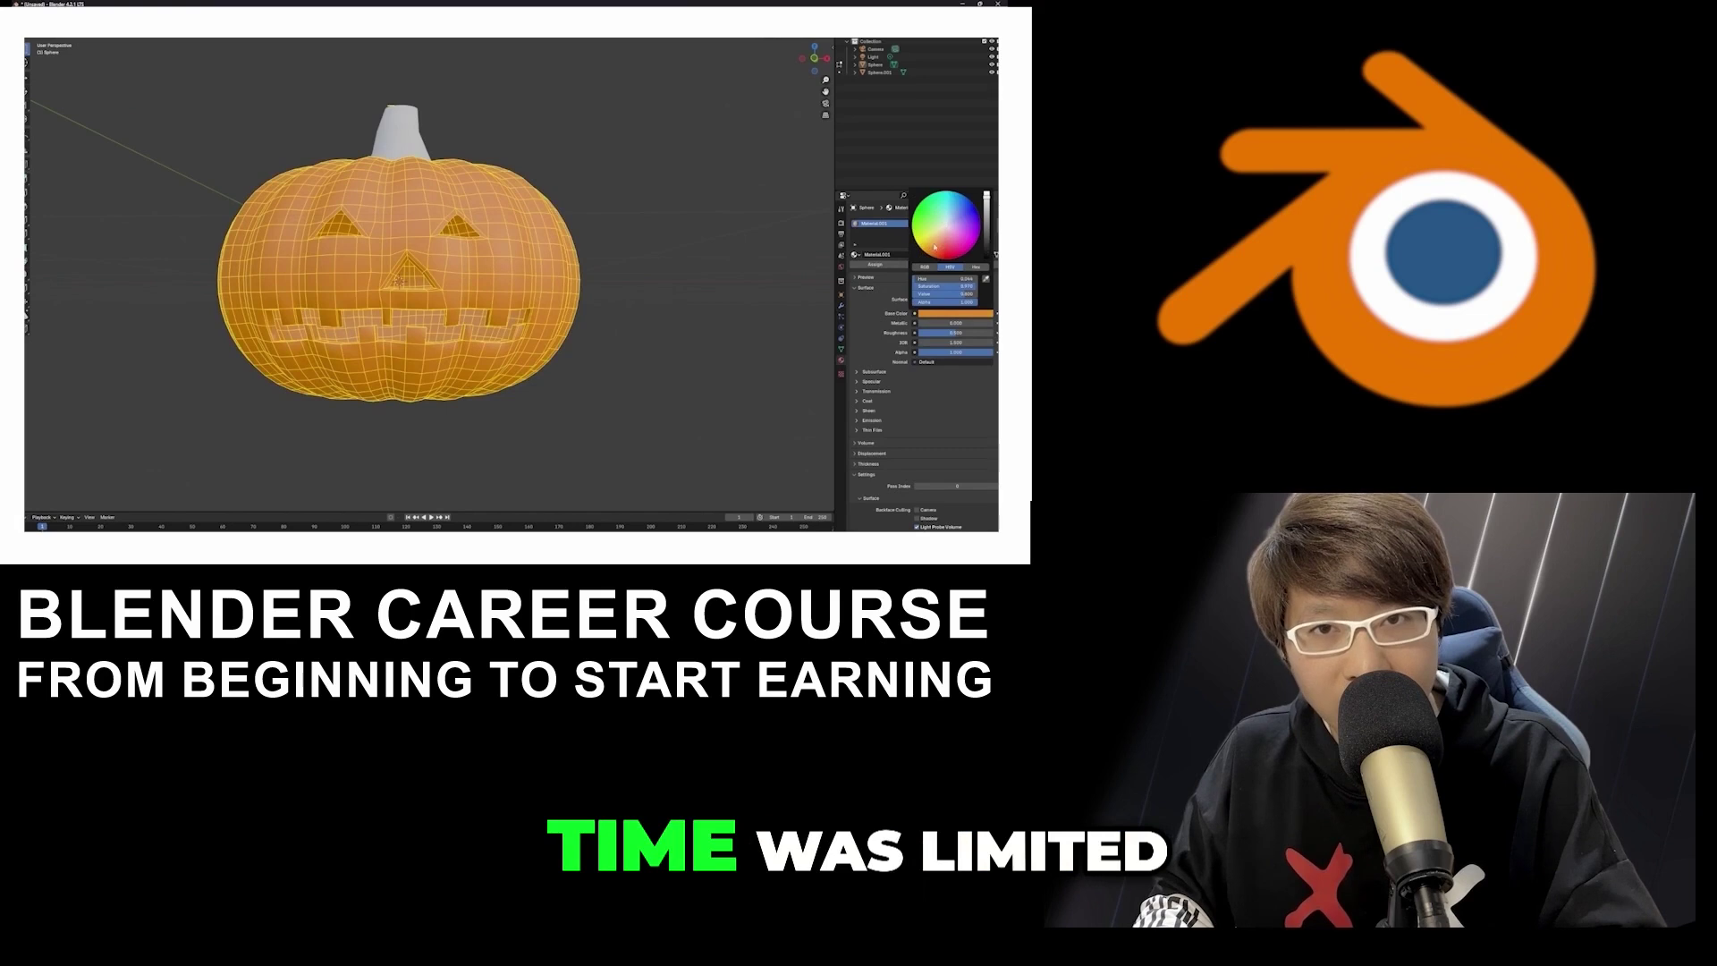
pyautogui.moveTo(956, 334); pyautogui.dragTo(947, 337)
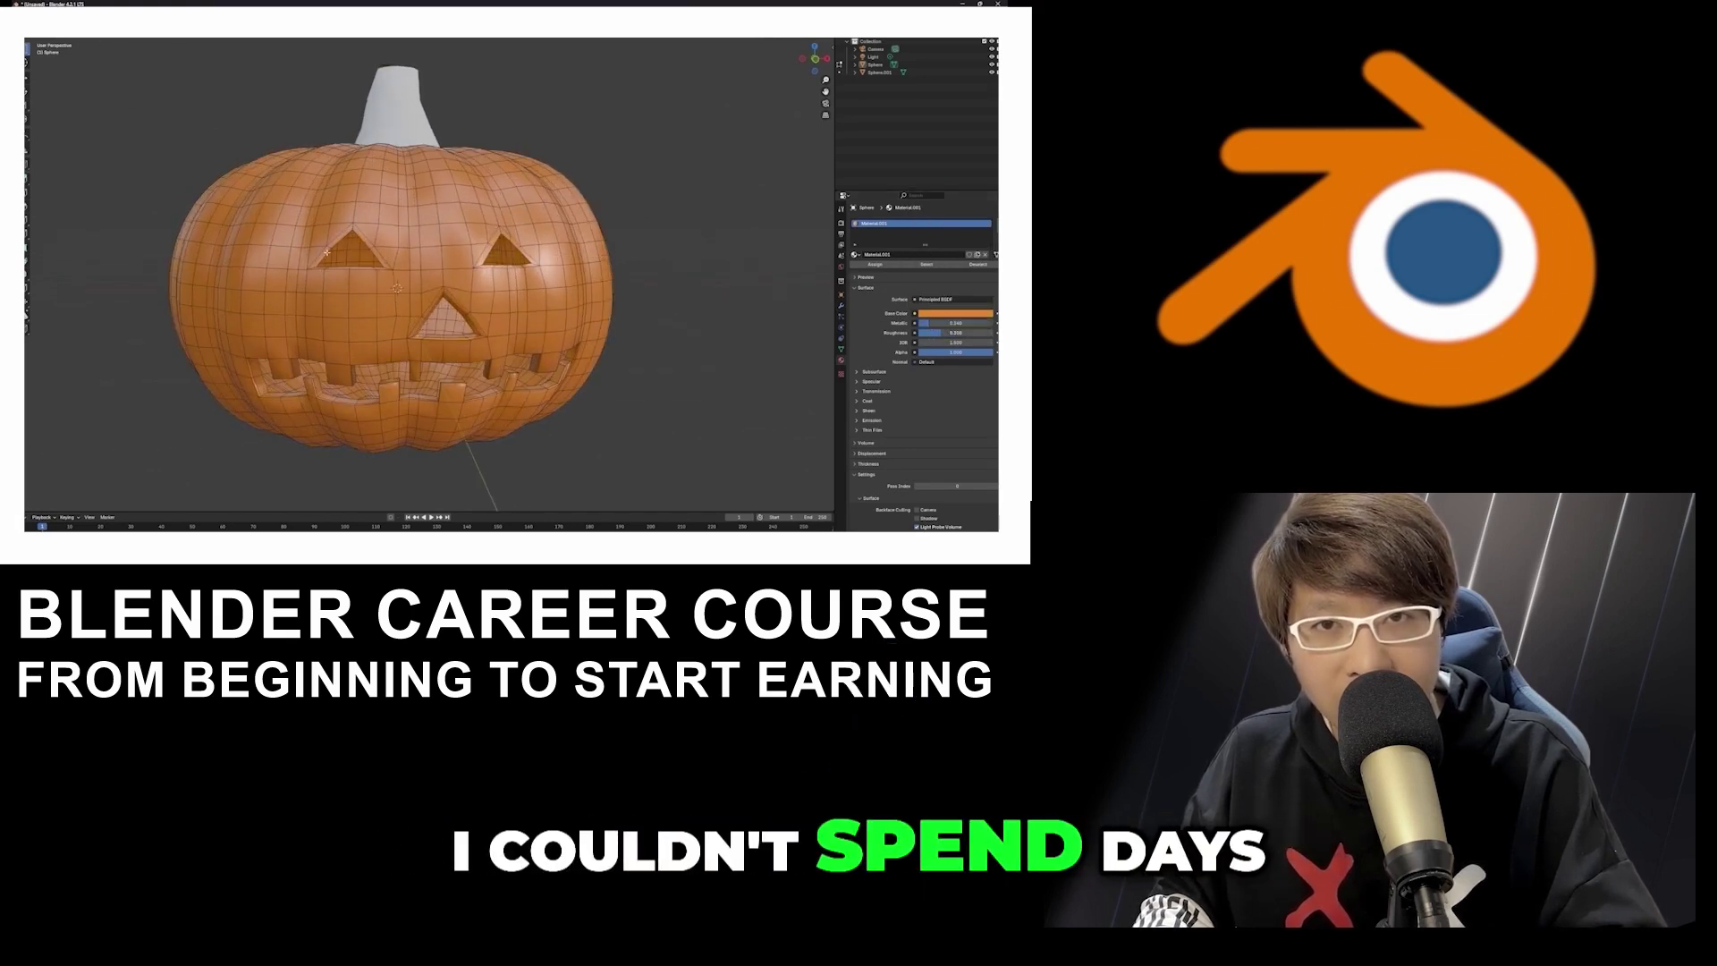
# - Select the face loops lining the eye, nose and mouth openings of the orange pumpkin
pyautogui.keyDown('alt'); pyautogui.keyDown('shift'); pyautogui.click(370, 248); pyautogui.keyUp('shift'); pyautogui.keyUp('alt')
pyautogui.scroll(3, 370, 247)
pyautogui.moveTo(370, 248); pyautogui.dragTo(335, 234, button='middle')
pyautogui.keyDown('shift'); pyautogui.click(318, 342); pyautogui.keyUp('shift')
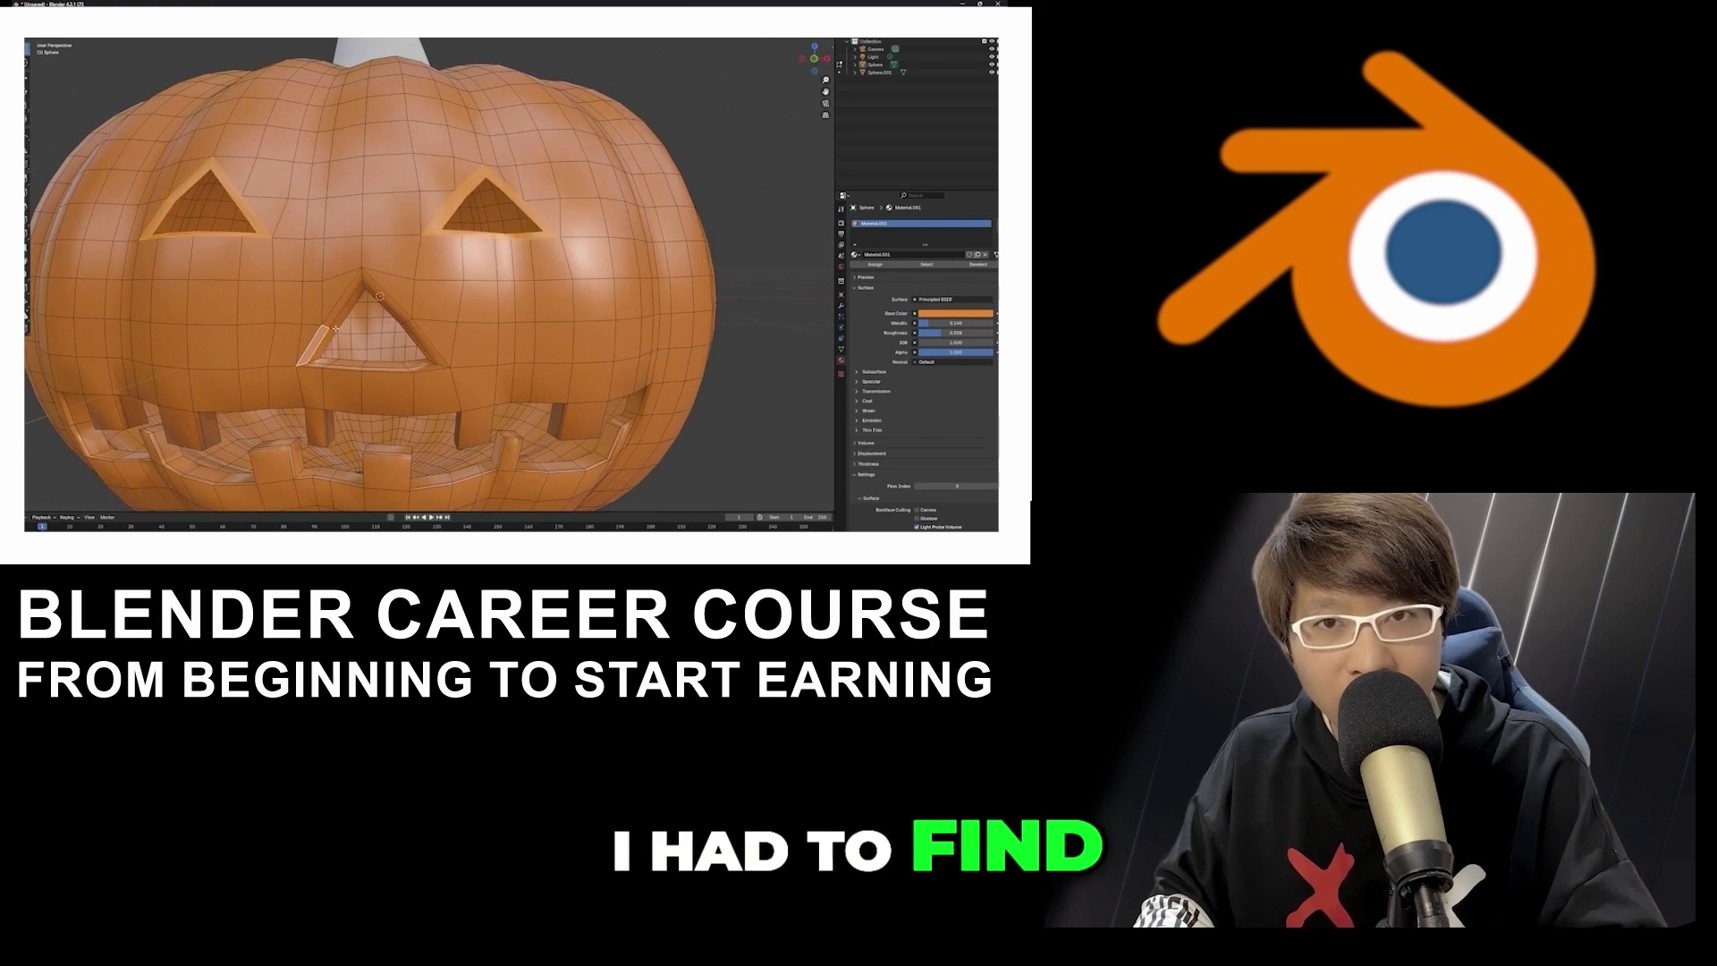
pyautogui.scroll(-2, 327, 328)
pyautogui.scroll(1, 327, 327)
pyautogui.keyDown('alt'); pyautogui.keyDown('shift'); pyautogui.click(339, 417); pyautogui.keyUp('shift'); pyautogui.keyUp('alt')
pyautogui.scroll(-2, 340, 417)
pyautogui.moveTo(340, 416); pyautogui.dragTo(363, 413, button='middle')
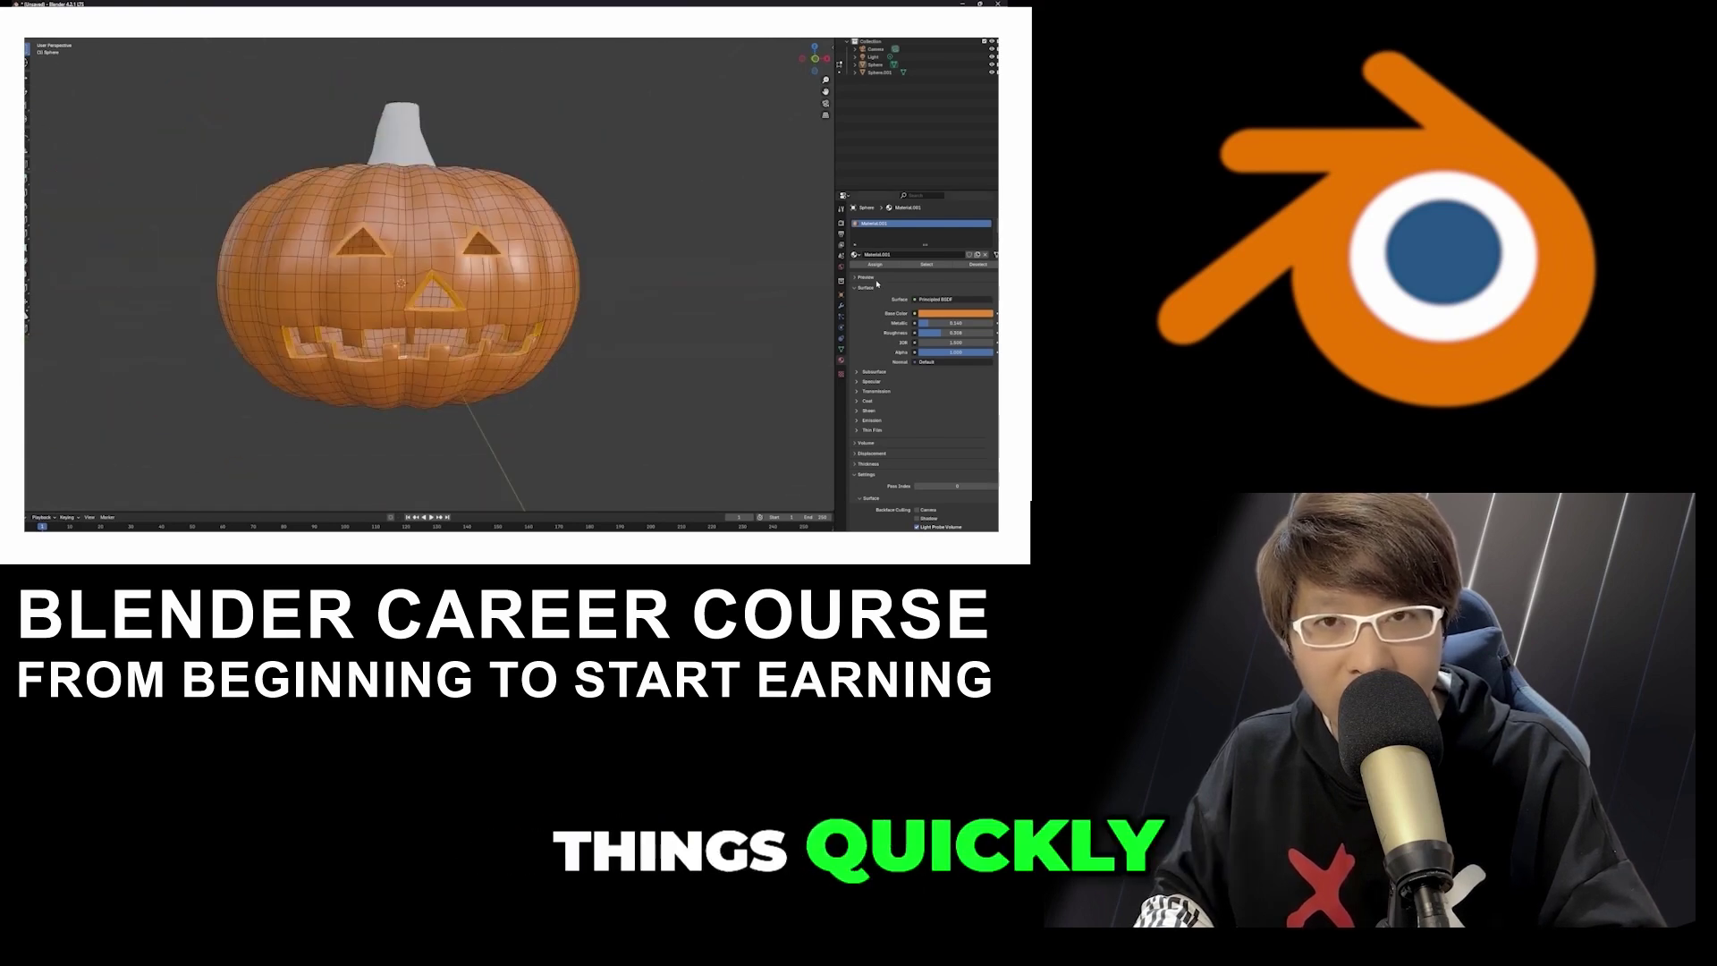
# - Add a second material slot with a new black material and assign it to the selected opening faces
pyautogui.click(998, 223)
pyautogui.click(922, 270)
pyautogui.click(955, 329)
pyautogui.moveTo(977, 220); pyautogui.dragTo(977, 272)
pyautogui.click(874, 280)
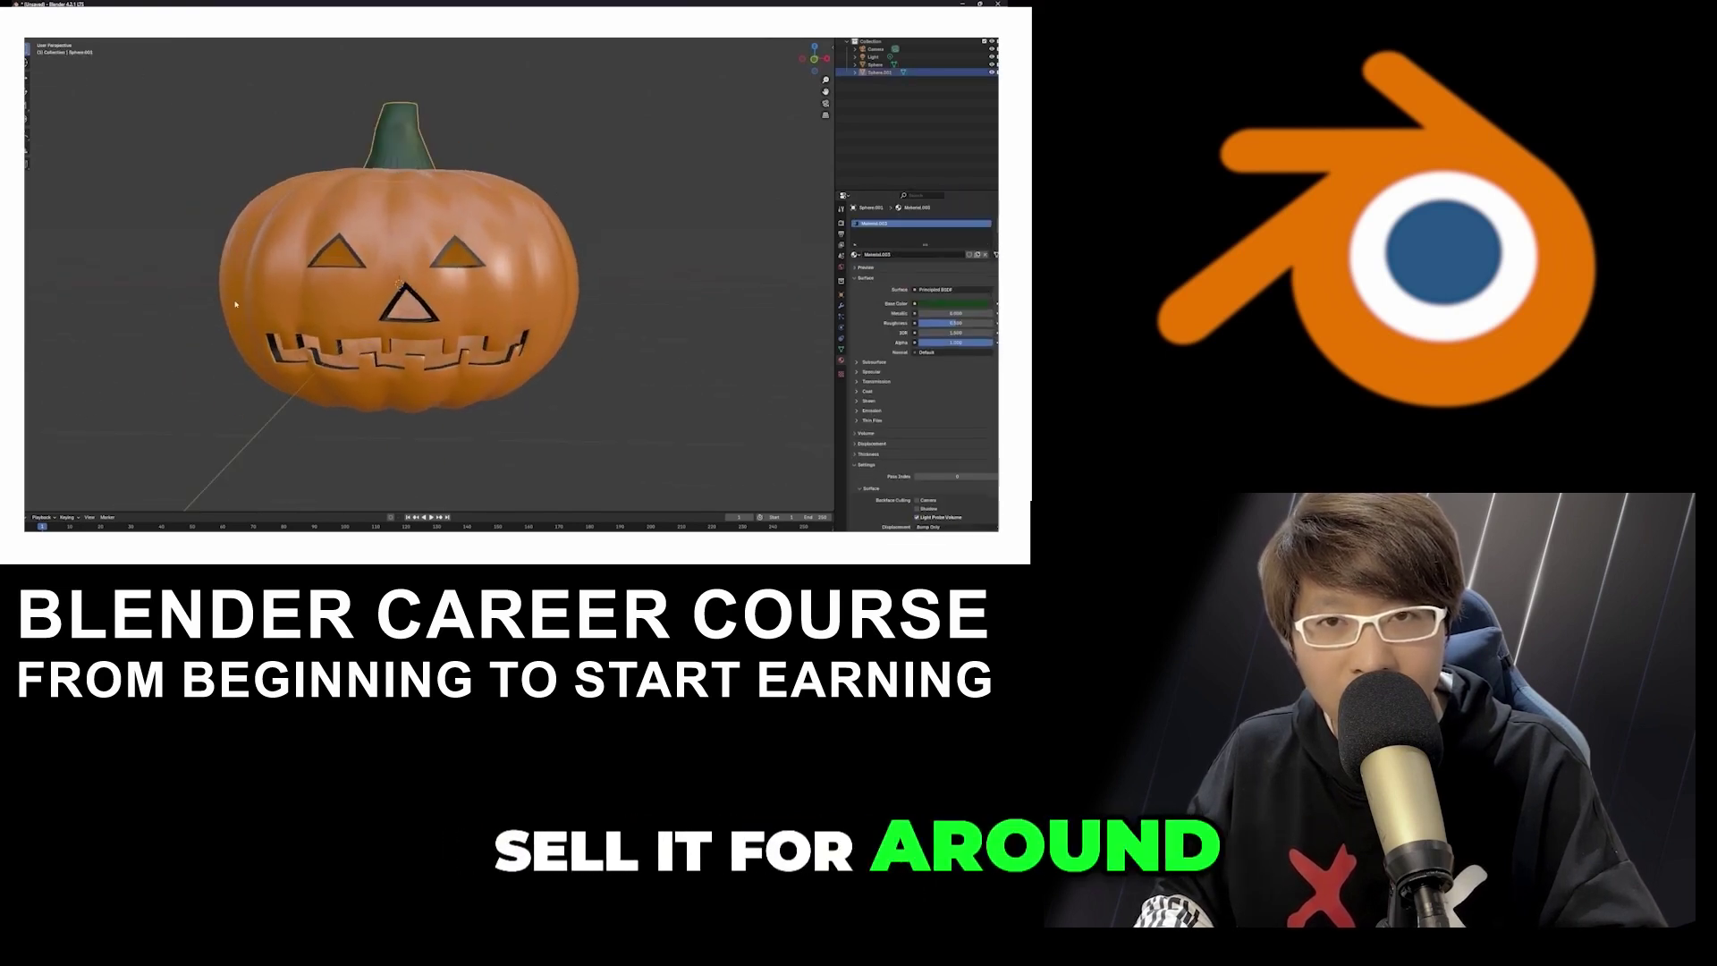
# - Add a UV sphere at the pumpkin's center and scale it to sit behind the carved face
pyautogui.hotkey('shift', 'a')
pyautogui.moveTo(234, 304)
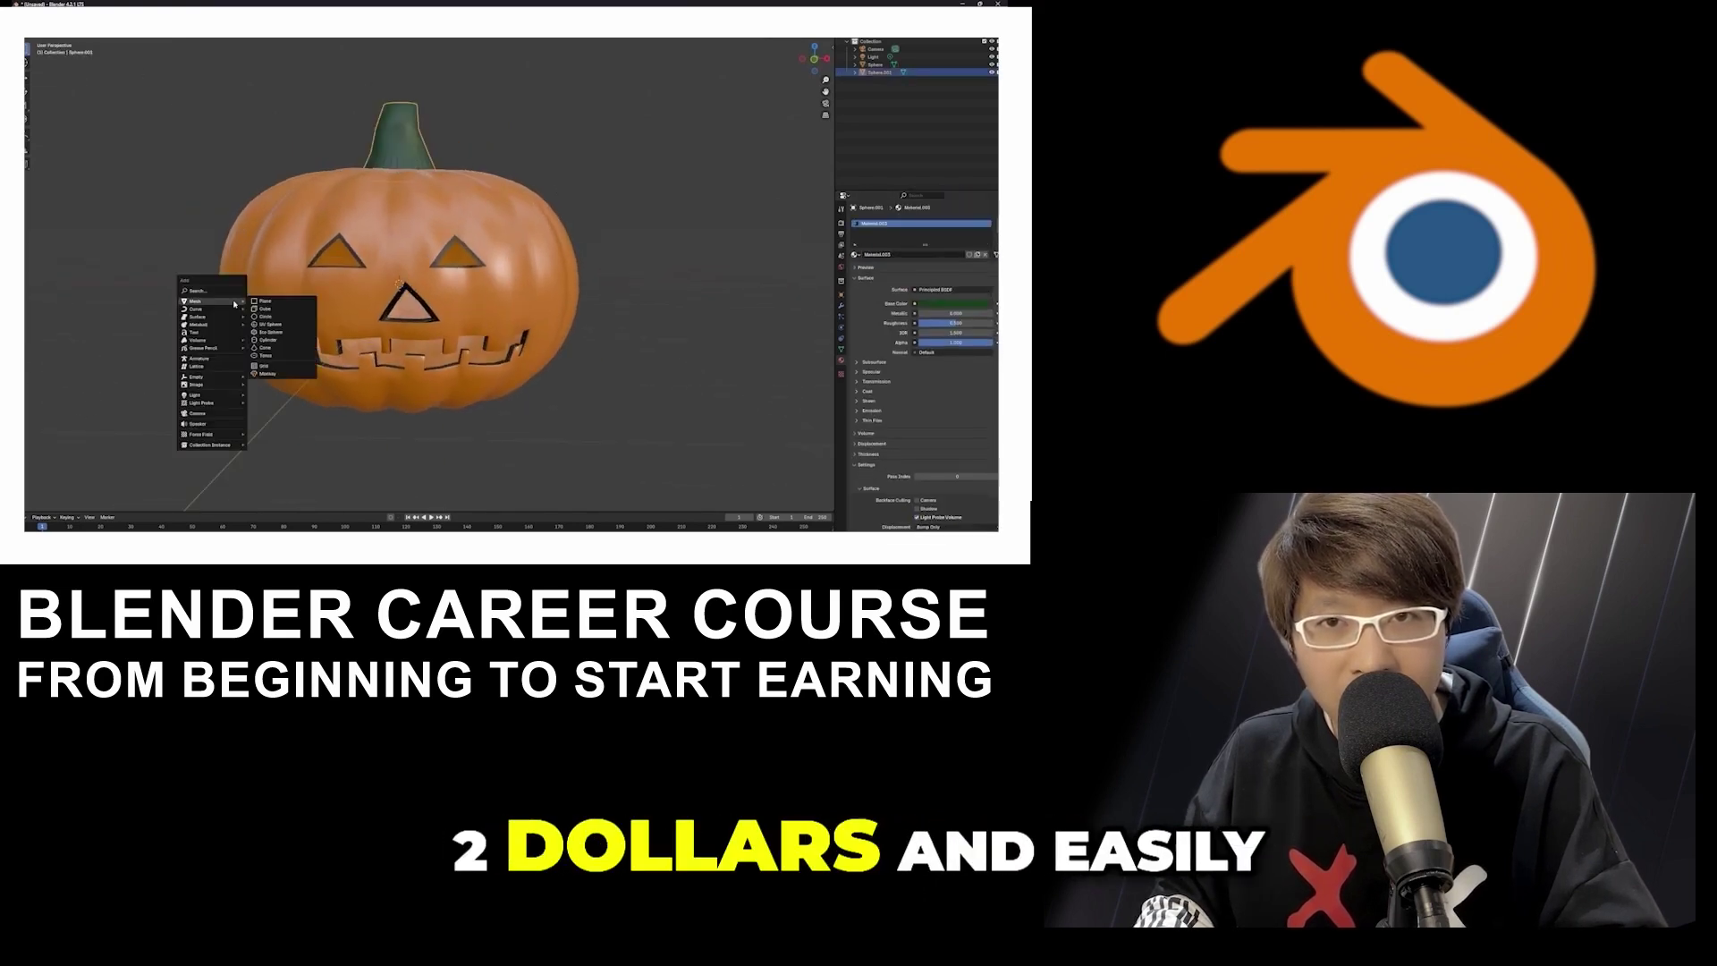
pyautogui.click(280, 336)
pyautogui.press('s')
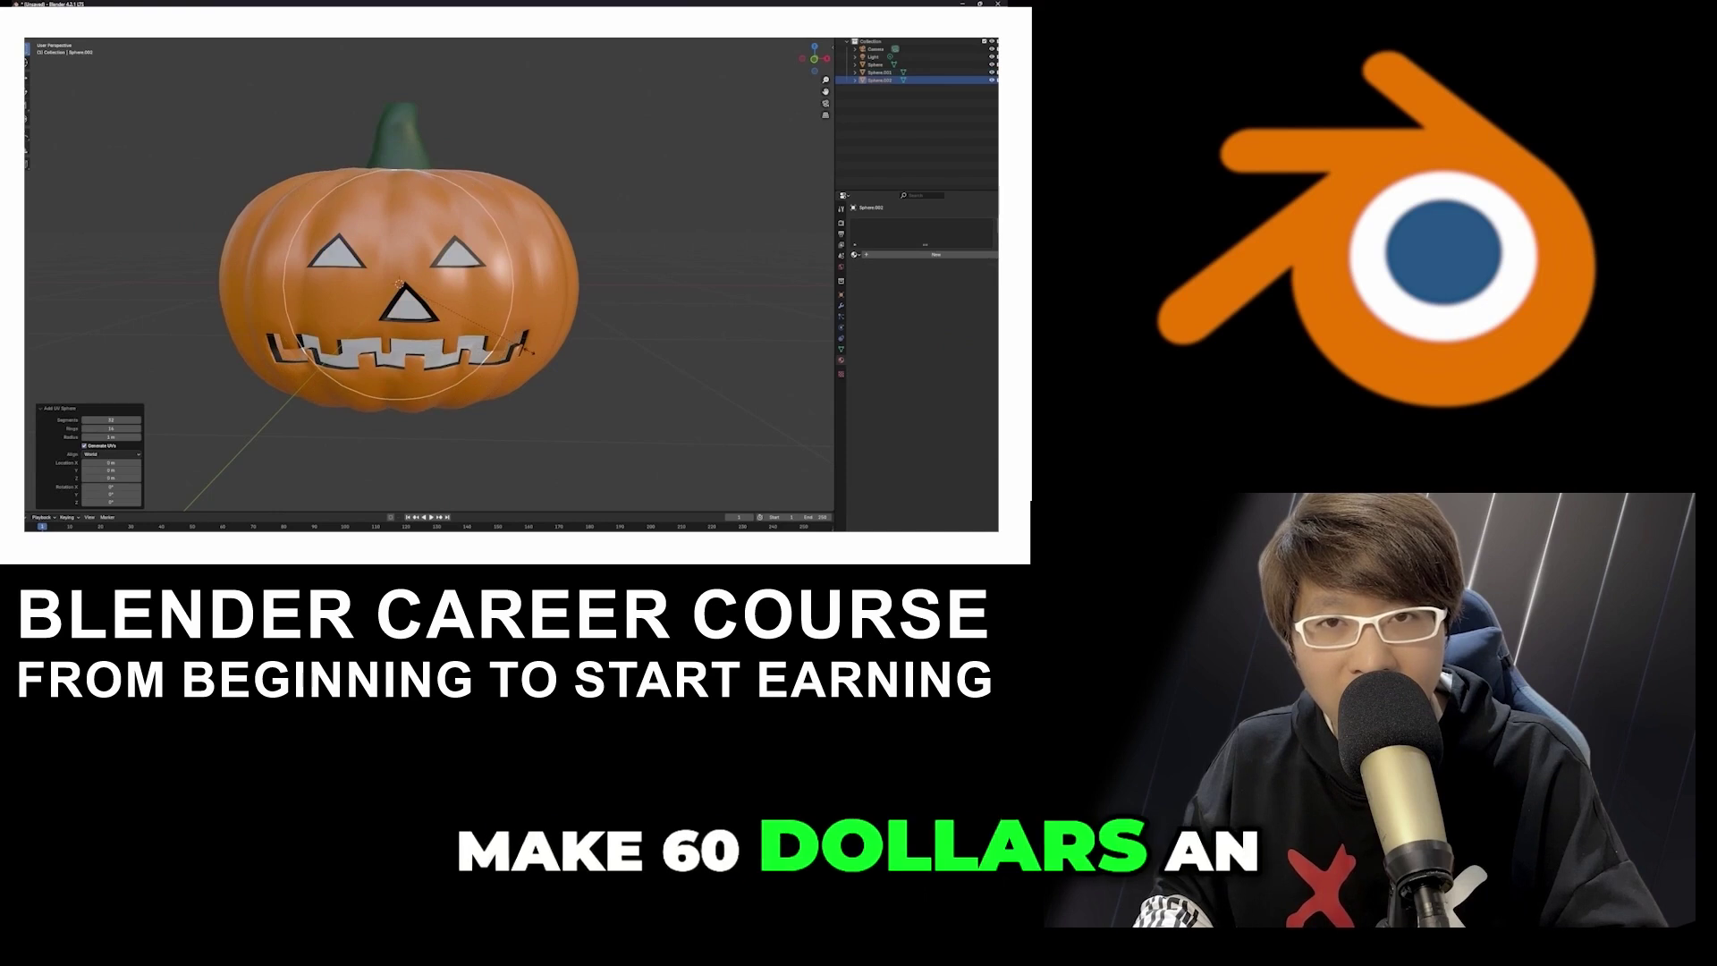
pyautogui.click(527, 357)
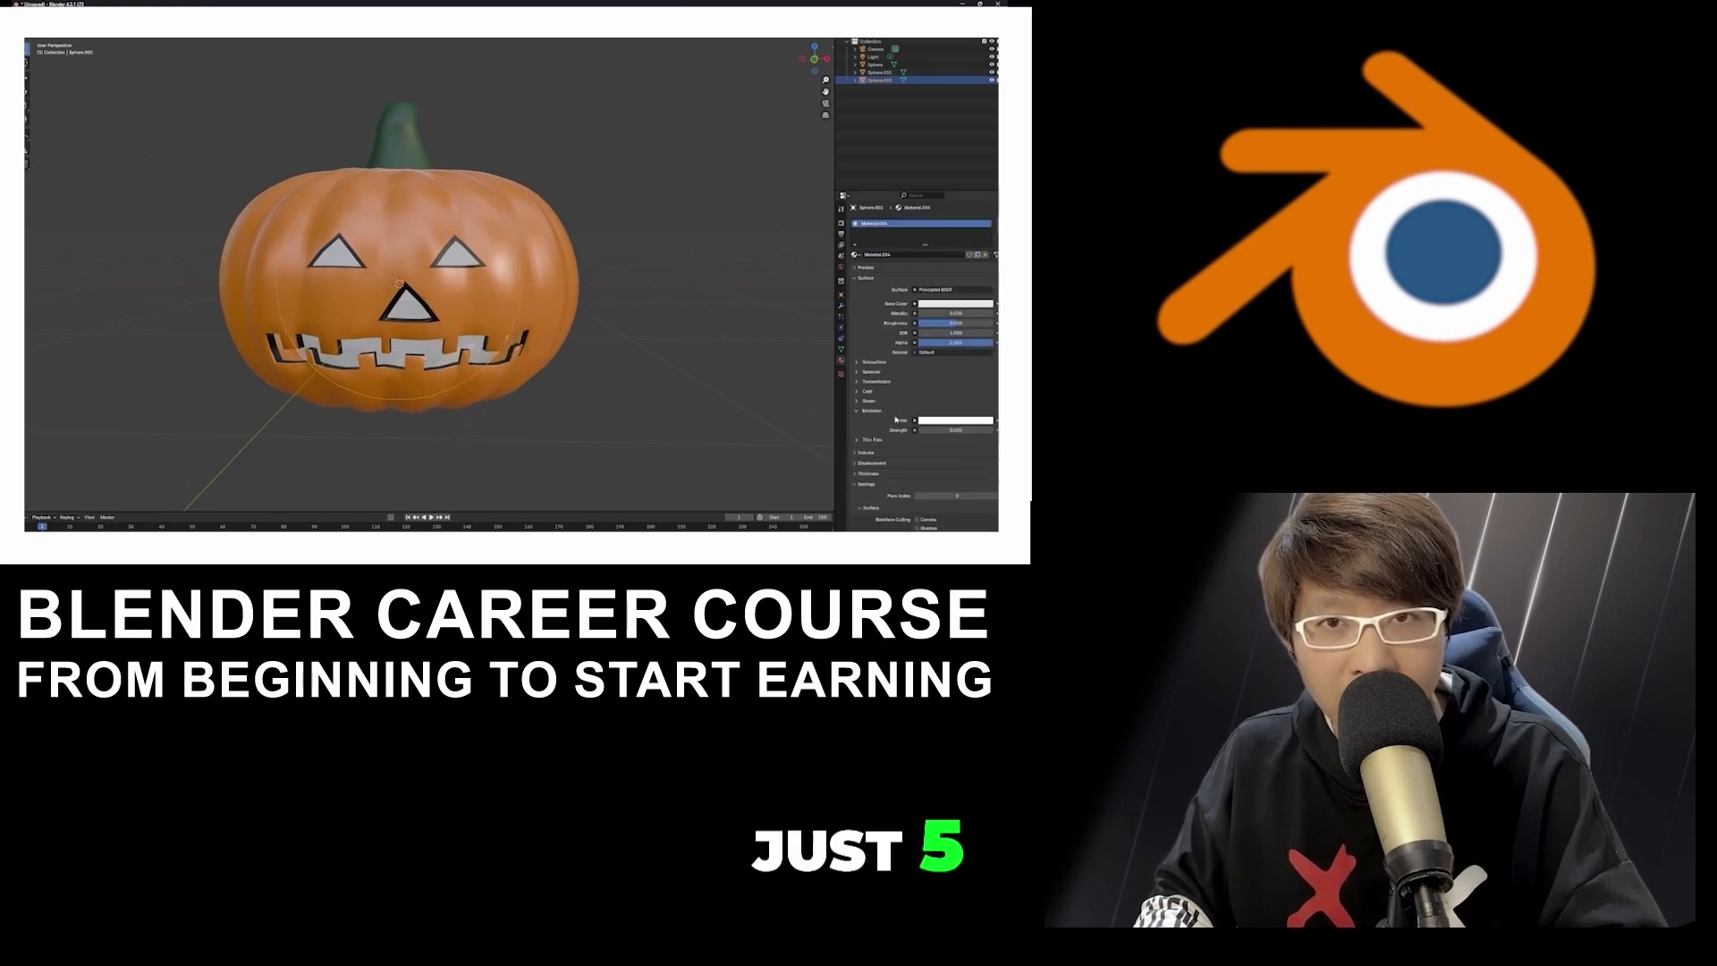
# - Give the inner sphere's material a green base color and a bright green emission so it glows through the openings
pyautogui.click(954, 420)
pyautogui.moveTo(933, 432); pyautogui.dragTo(961, 432)
pyautogui.click(953, 304)
pyautogui.moveTo(946, 215); pyautogui.dragTo(986, 226)
pyautogui.click(953, 304)
pyautogui.moveTo(927, 429); pyautogui.dragTo(922, 430)
pyautogui.click(555, 388)
pyautogui.scroll(-1, 555, 387)
pyautogui.moveTo(556, 387); pyautogui.dragTo(601, 415, button='middle')
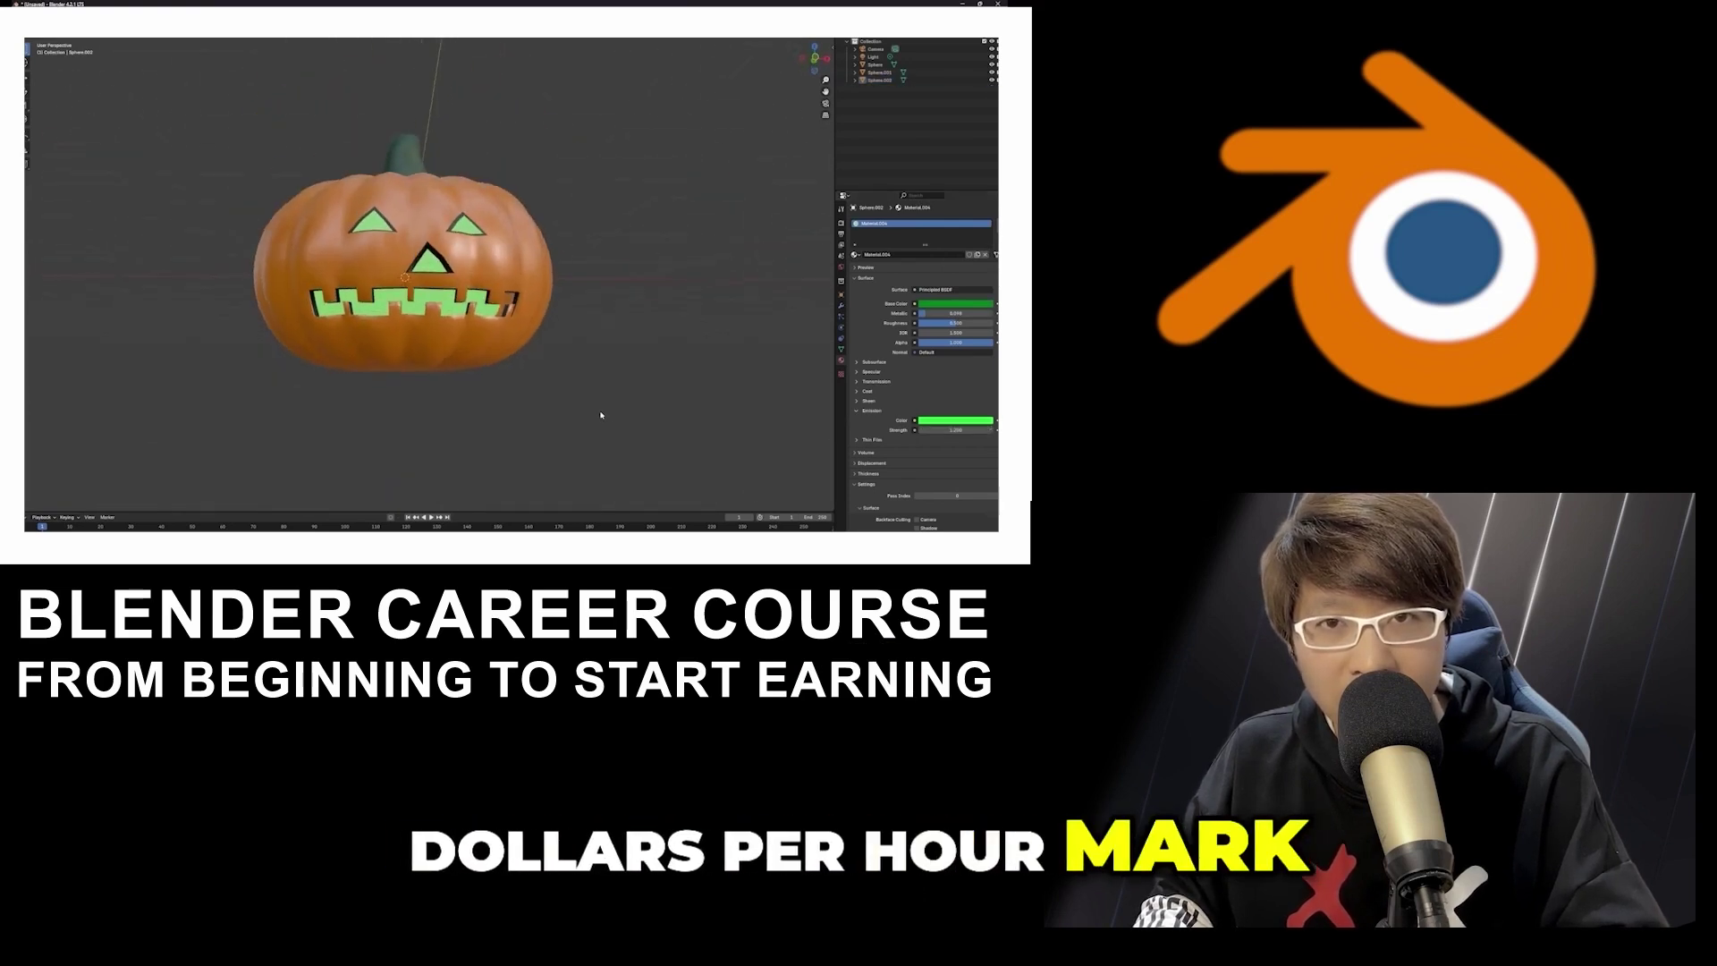
# - Switch to the camera view and, with the camera locked to the view, frame the pumpkin from the front
pyautogui.press('KP_0')
pyautogui.press('n')
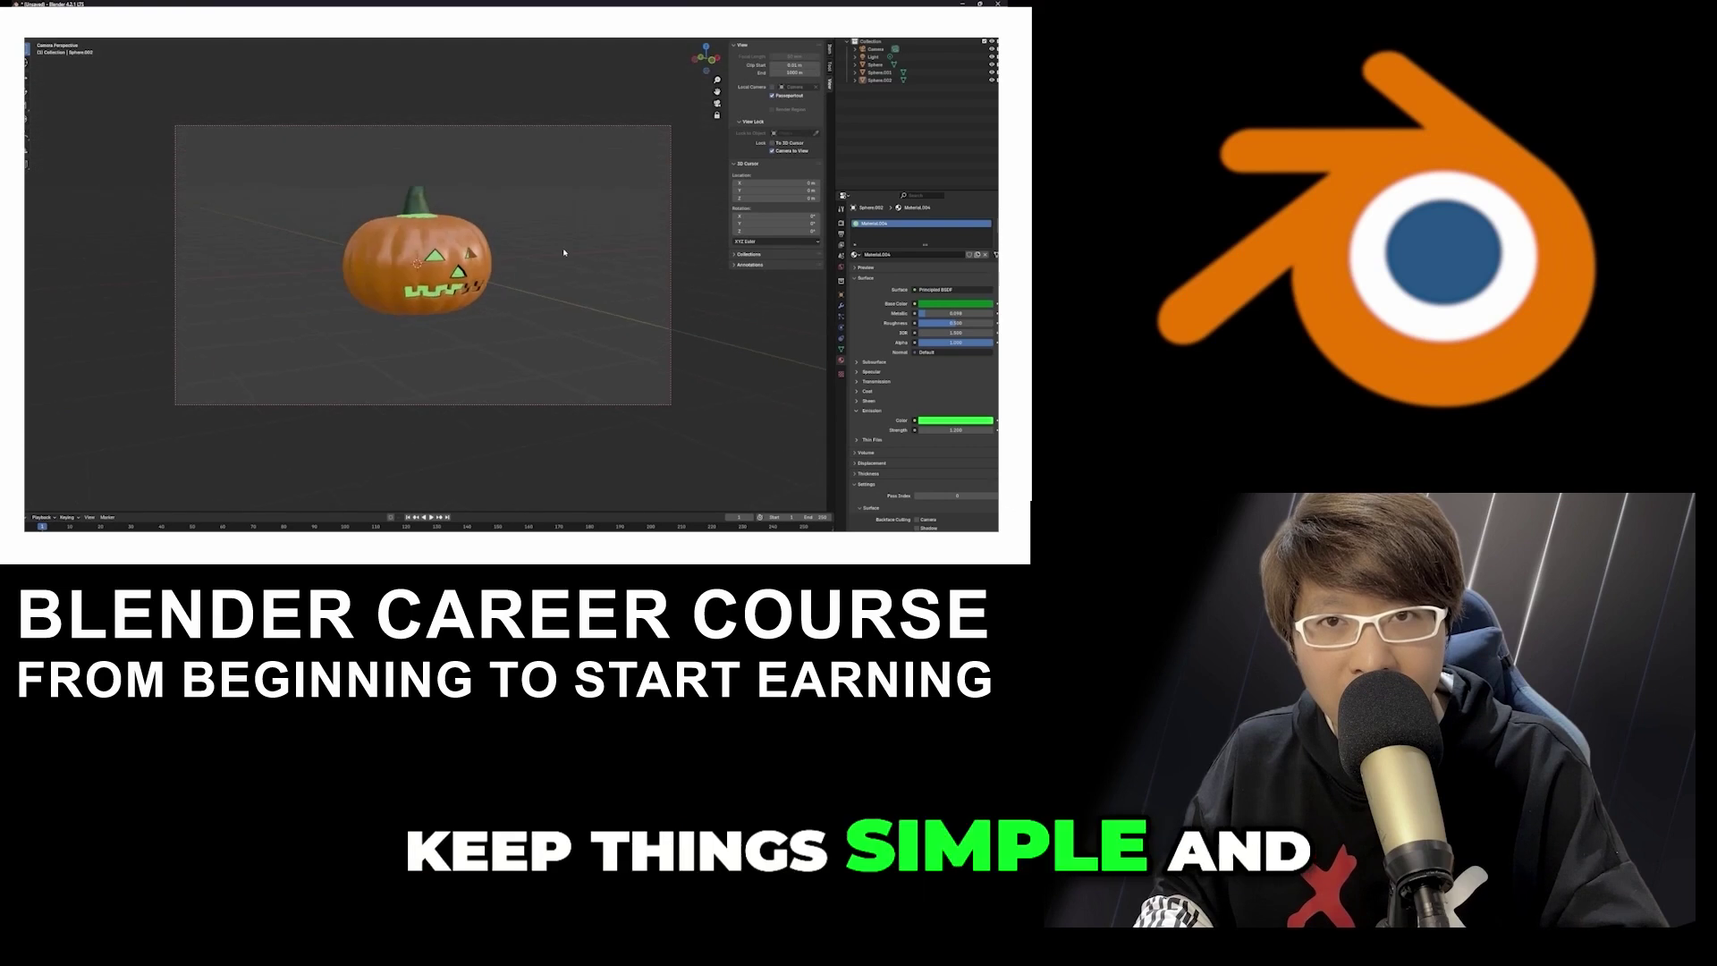
pyautogui.scroll(5, 563, 253)
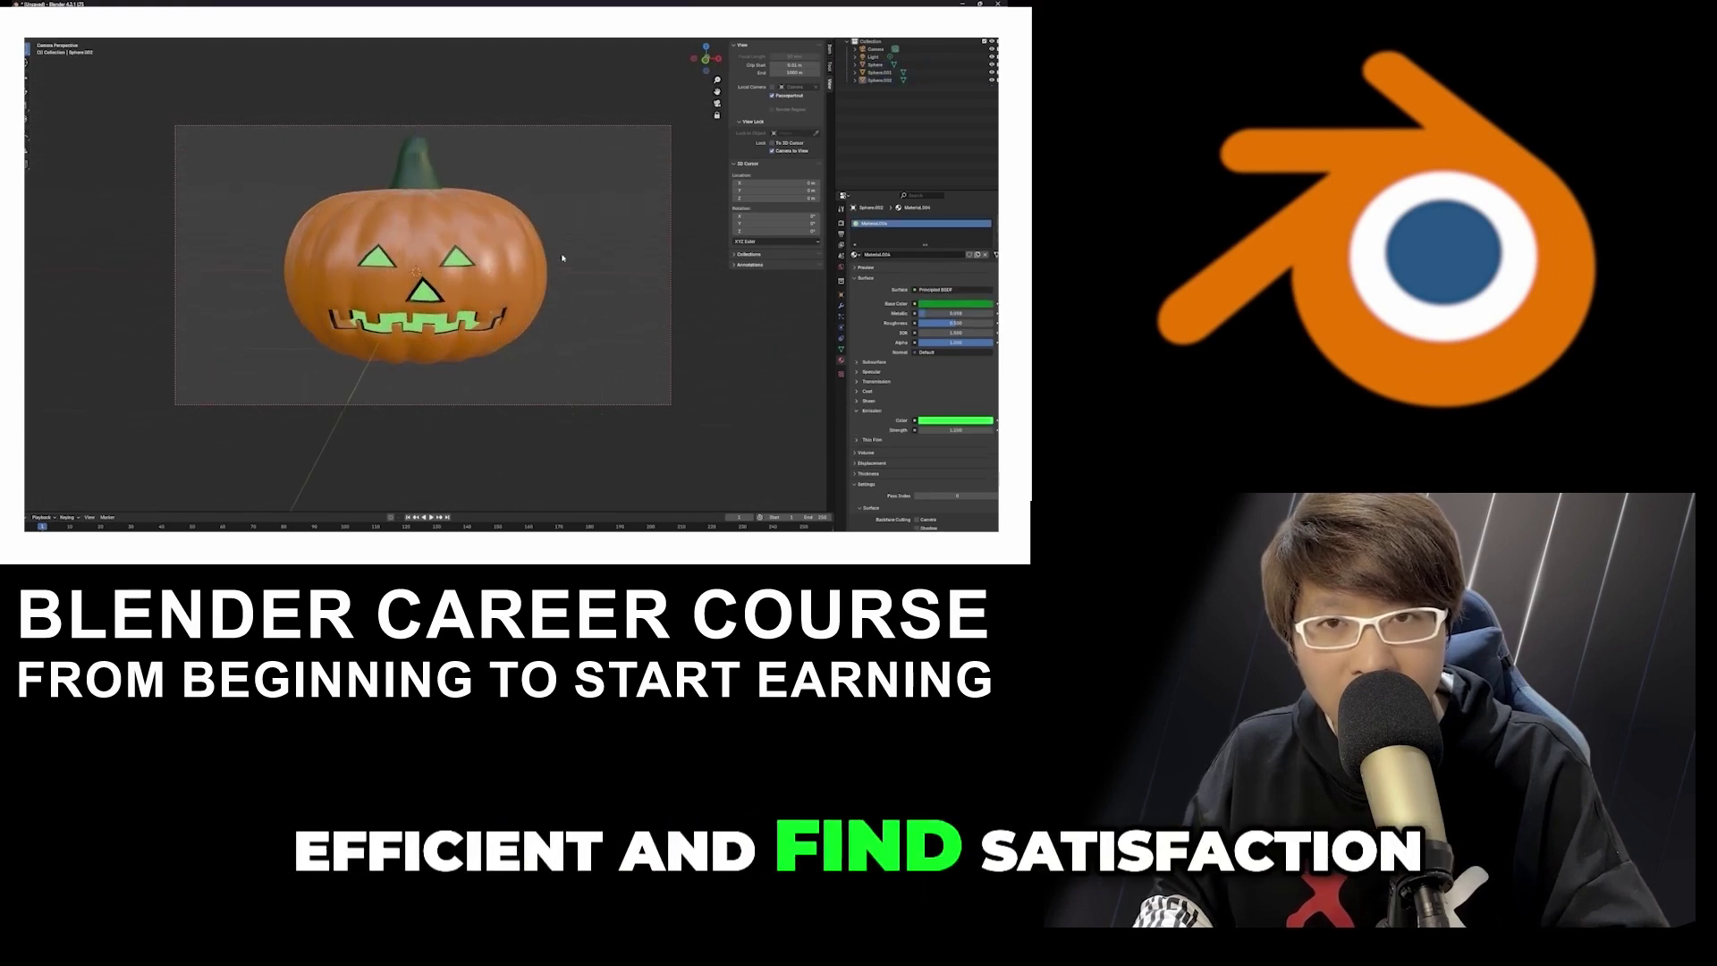
pyautogui.moveTo(563, 257); pyautogui.dragTo(572, 259, button='middle')
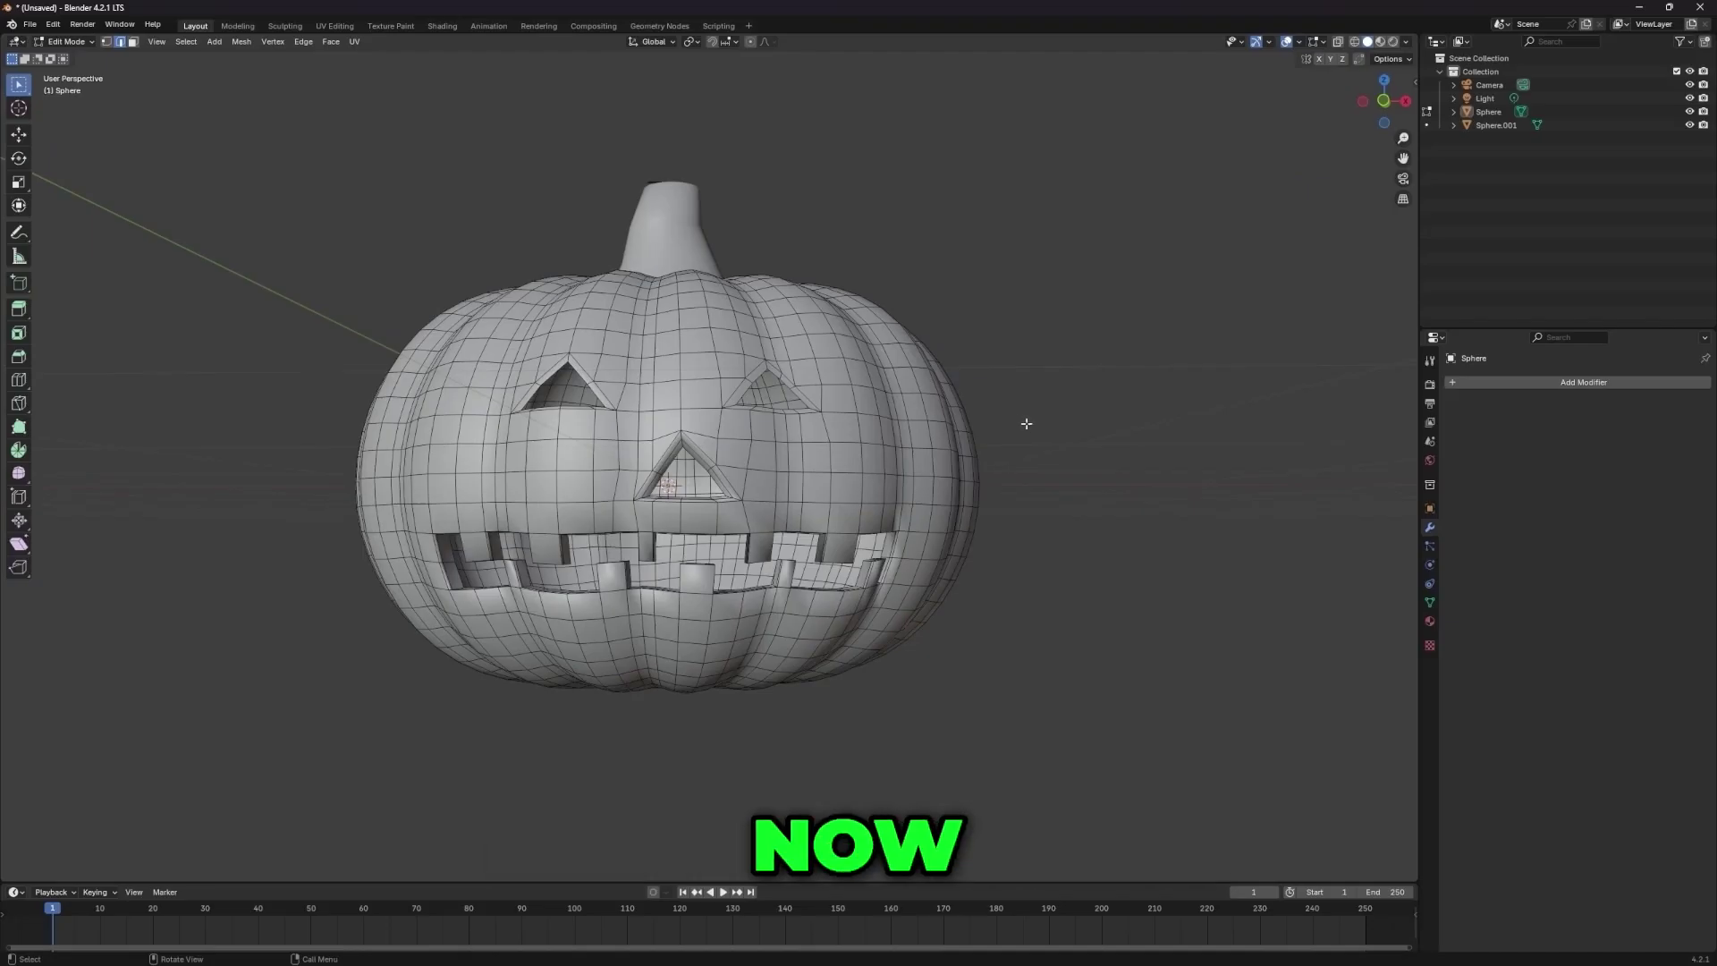
# - In Material Preview, give the entire pumpkin mesh a new orange material with metallic 0.140 and roughness 0.308
pyautogui.press('a')
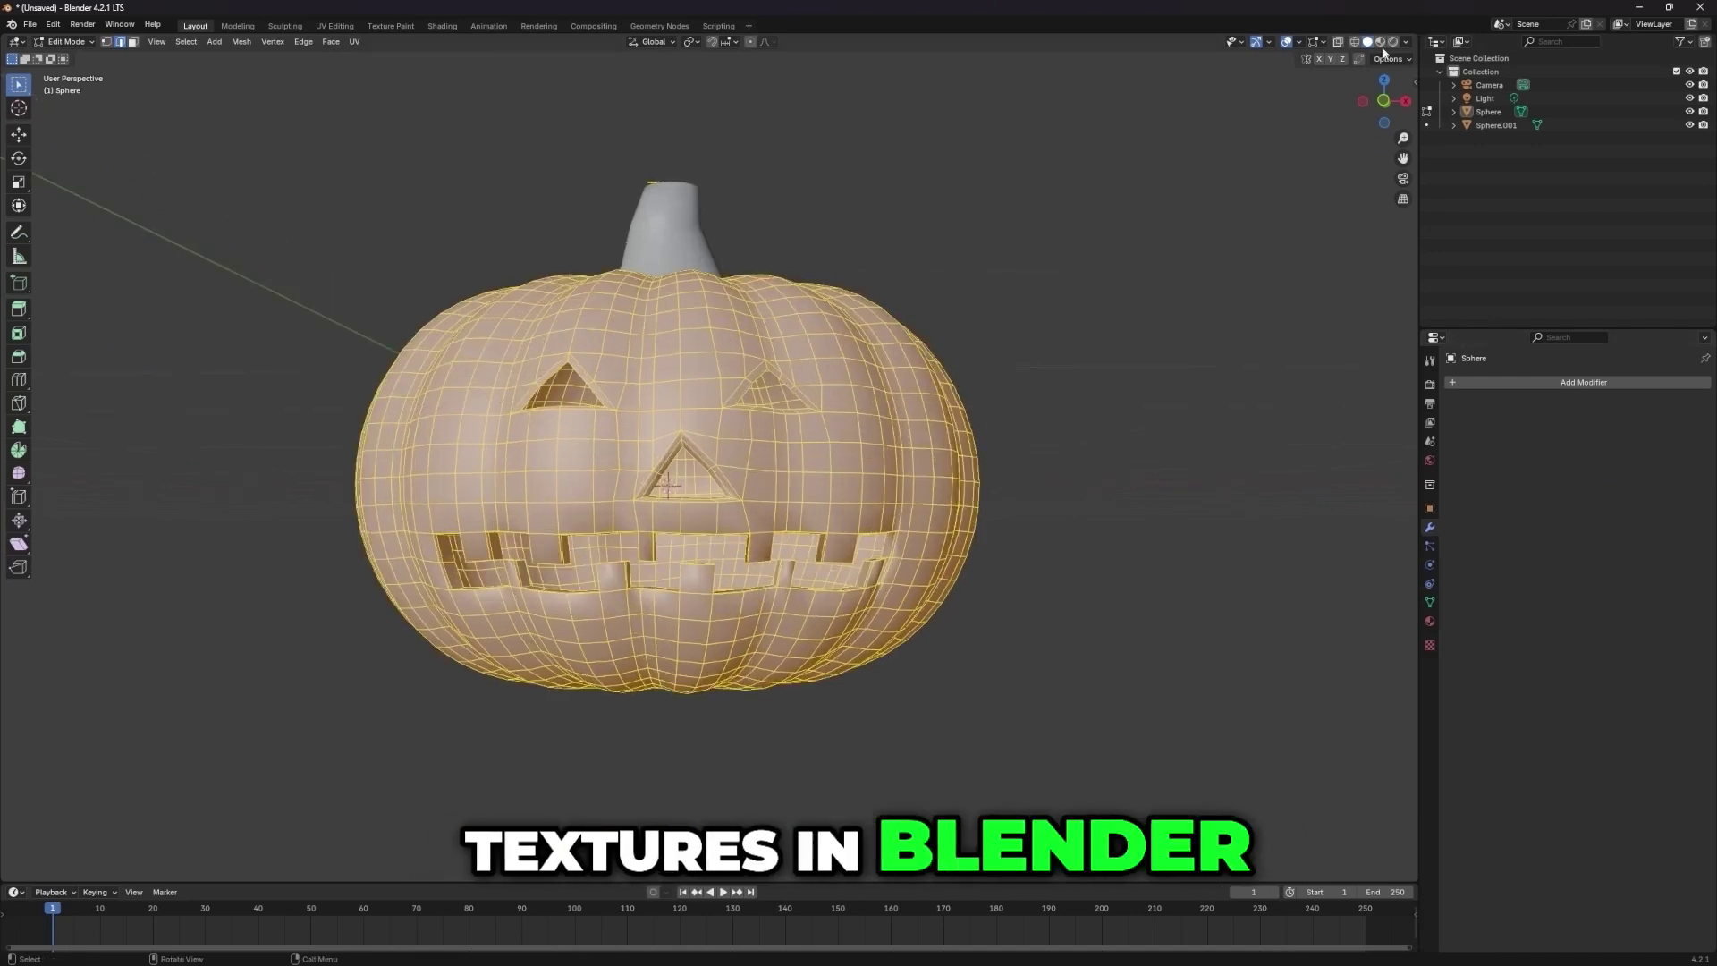
pyautogui.click(1380, 42)
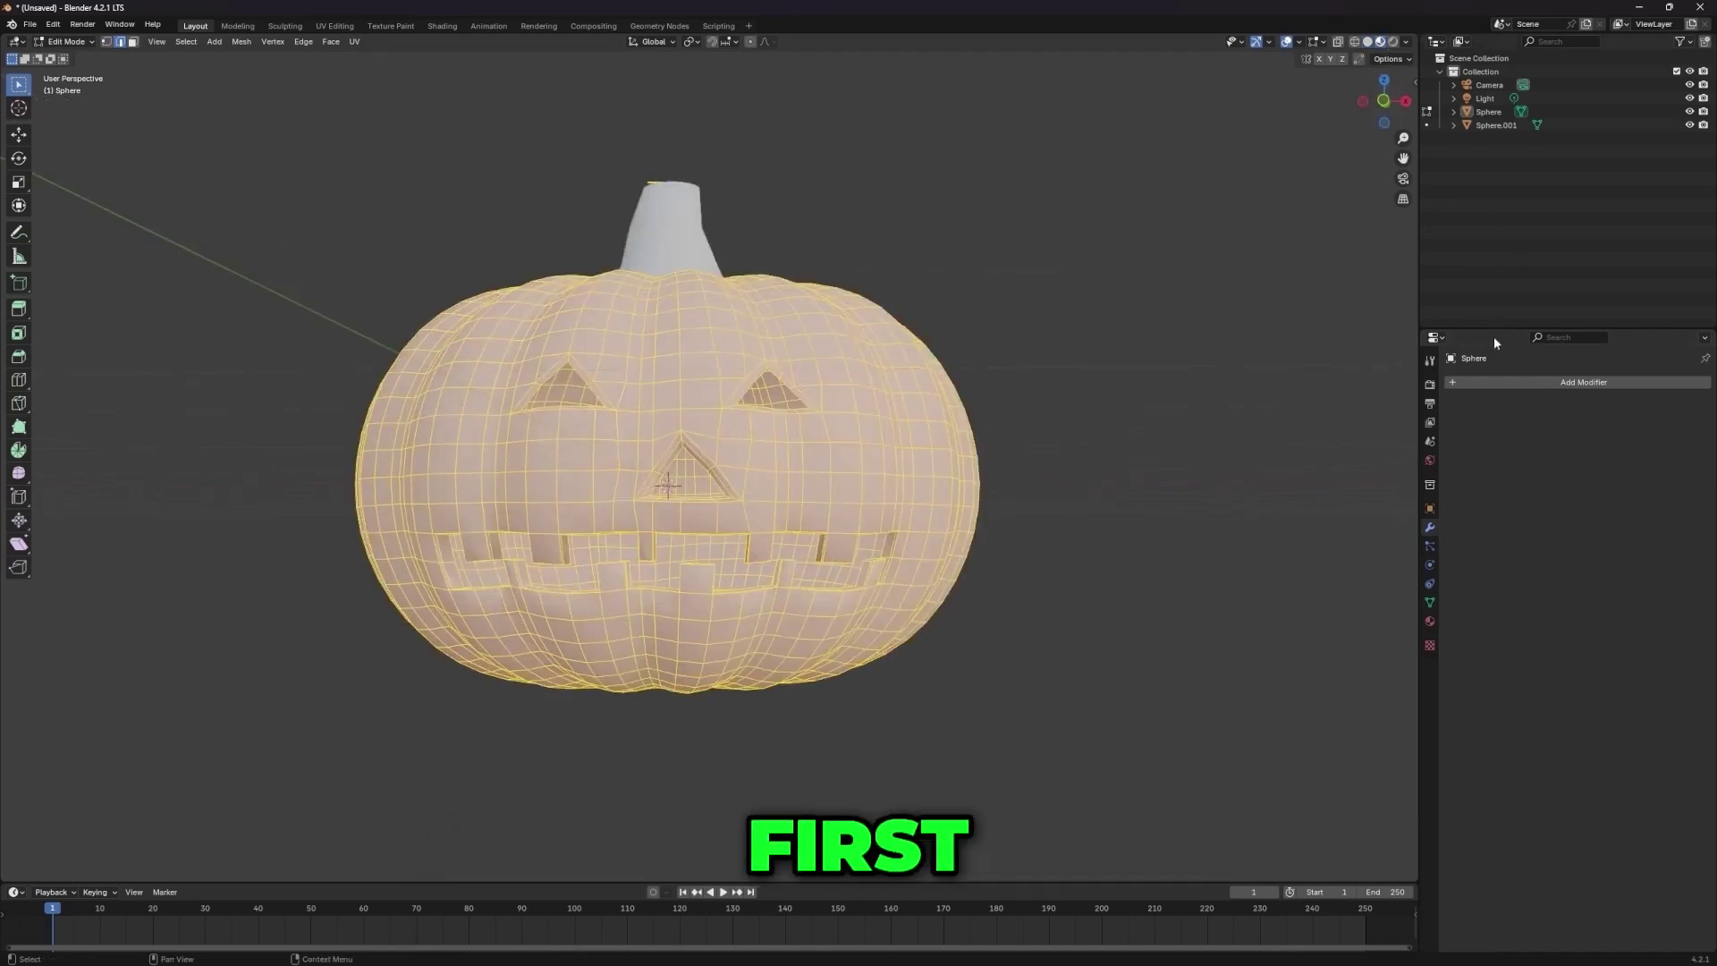
pyautogui.click(1430, 620)
pyautogui.click(1555, 436)
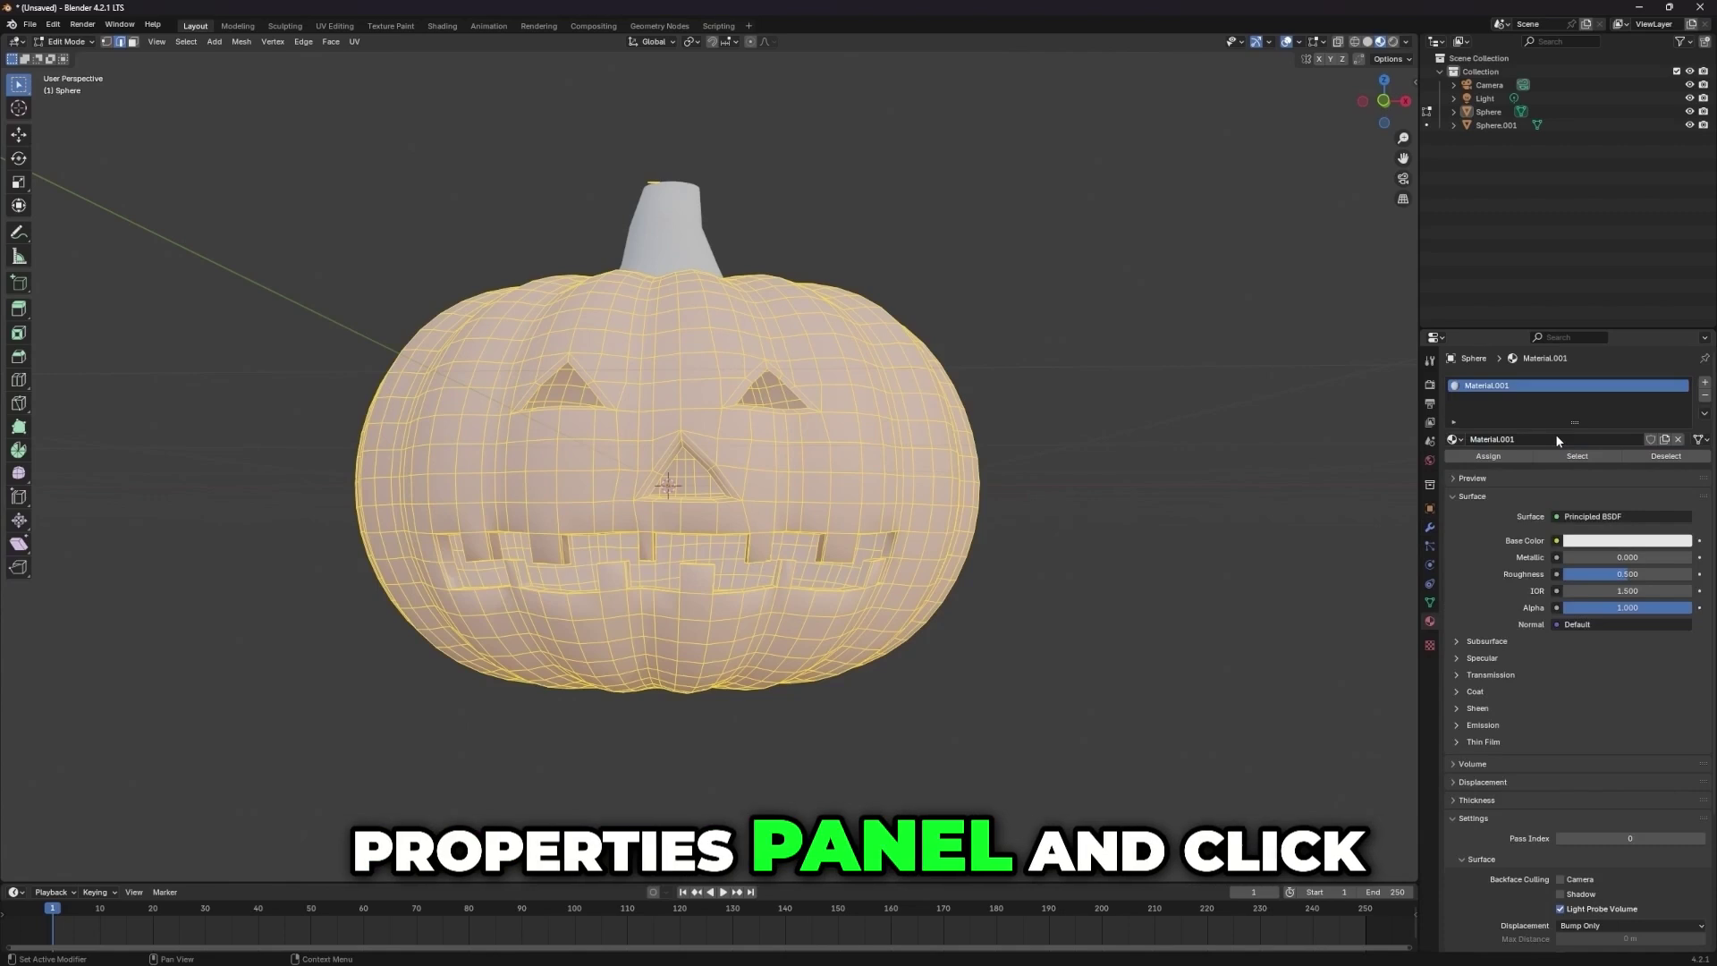
pyautogui.click(1609, 544)
pyautogui.moveTo(1609, 399)
pyautogui.mouseDown()
pyautogui.moveTo(1561, 420)
pyautogui.moveTo(1573, 435)
pyautogui.mouseUp()
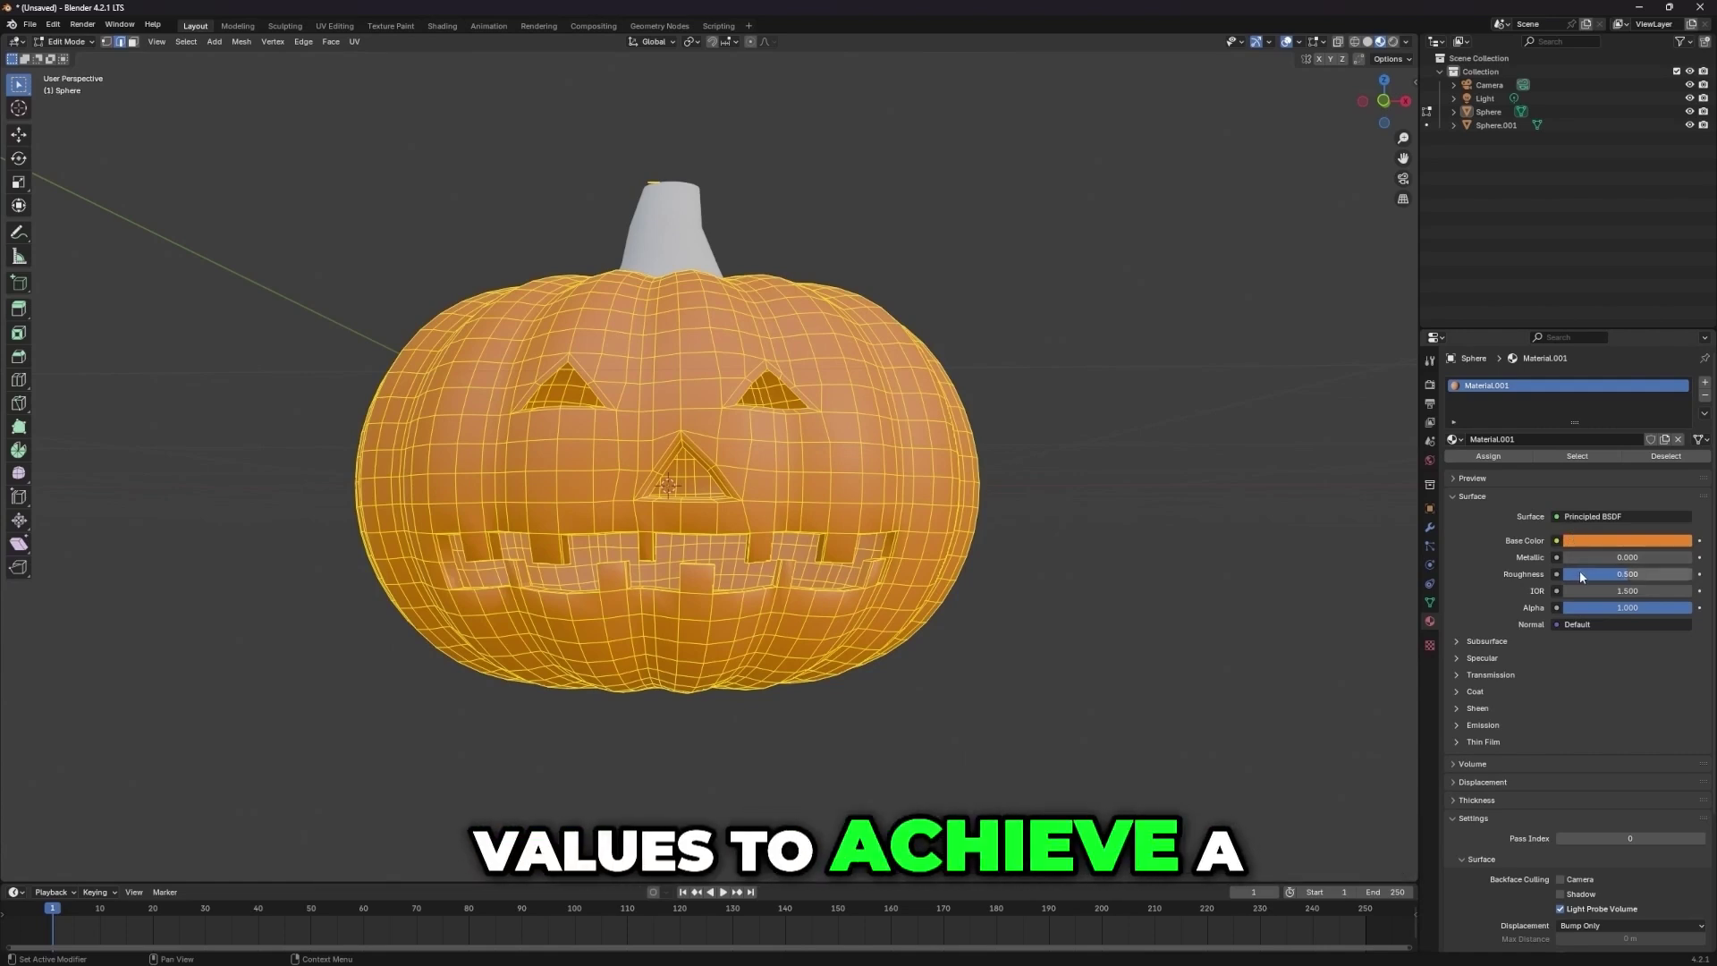
pyautogui.moveTo(1579, 570)
pyautogui.mouseDown()
pyautogui.moveTo(1619, 559)
pyautogui.moveTo(1580, 557)
pyautogui.mouseUp()
pyautogui.click(1182, 561)
pyautogui.moveTo(1125, 544); pyautogui.dragTo(1140, 556, button='middle')
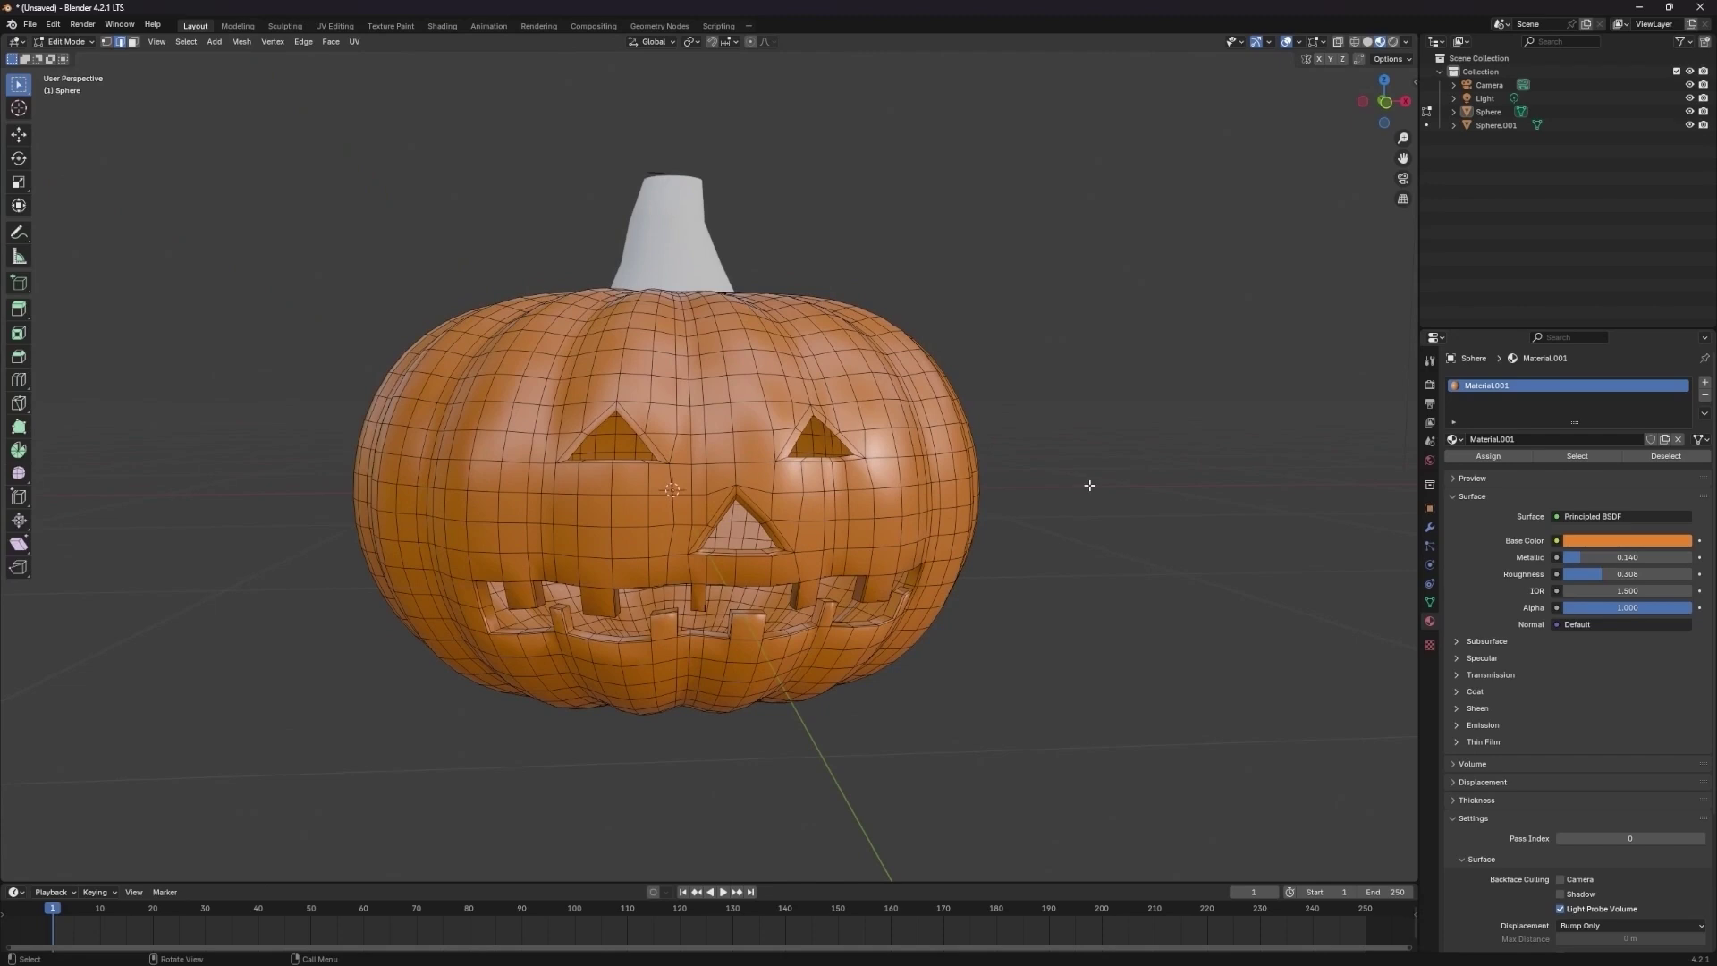
# - In face select mode, select the face loops lining both eyes, the nose and the mouth opening
pyautogui.scroll(1, 1089, 485)
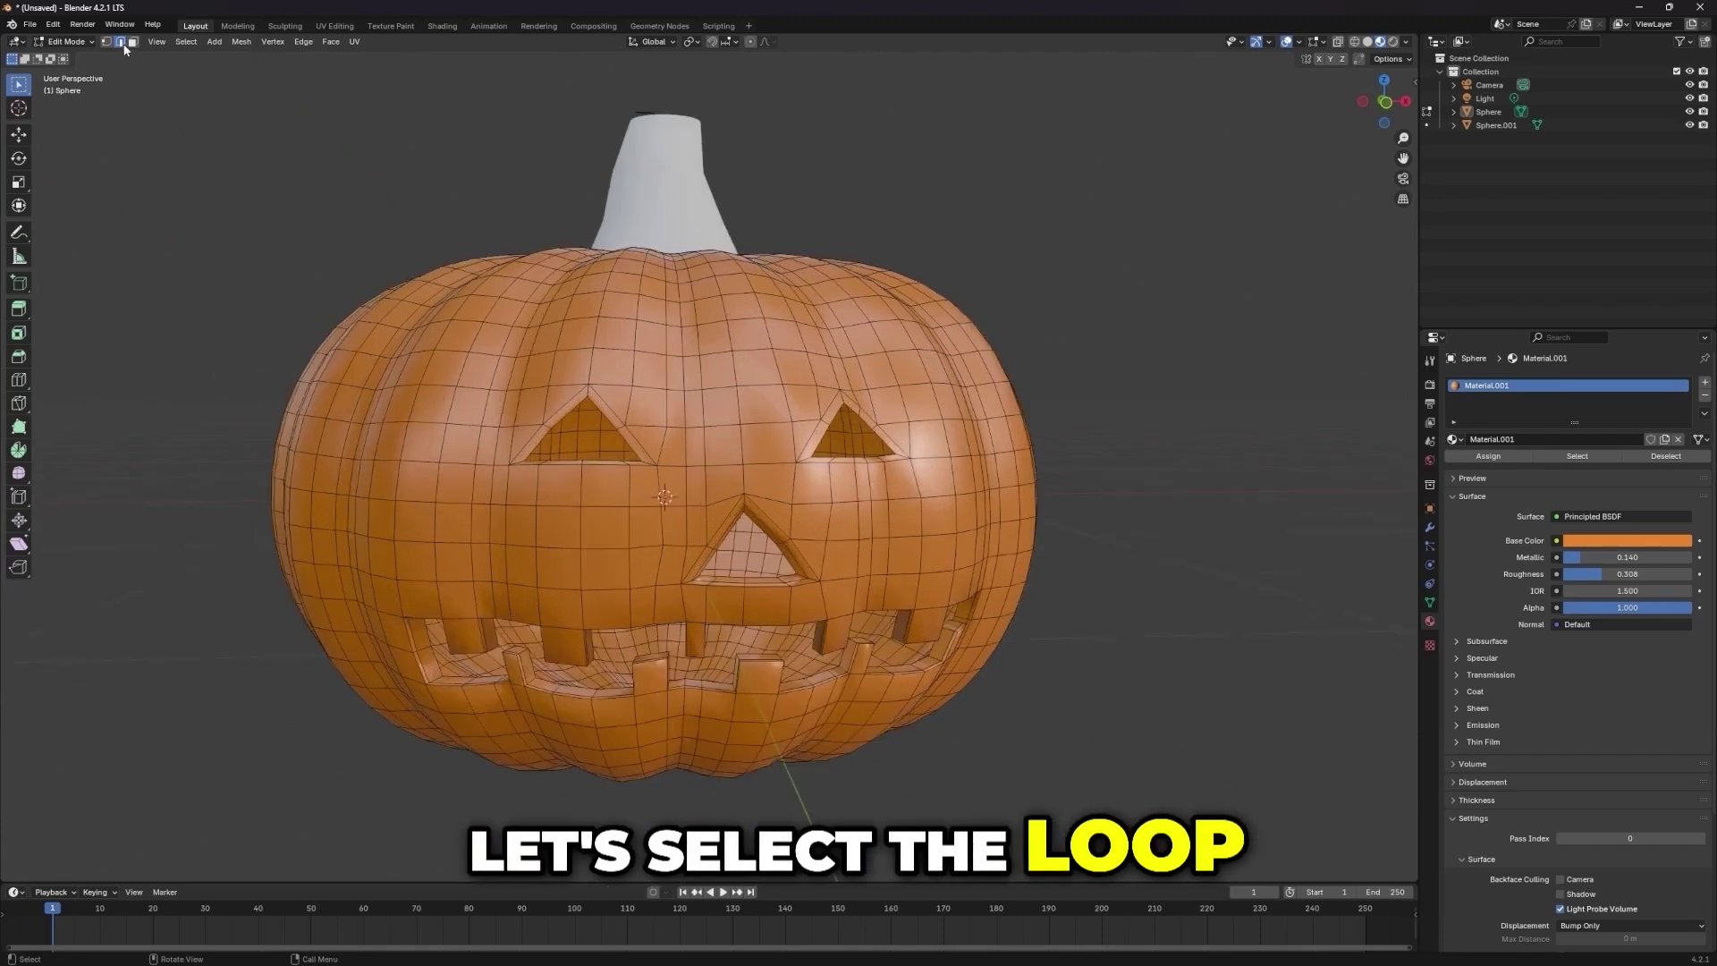
pyautogui.keyDown('alt'); pyautogui.click(539, 436); pyautogui.keyUp('alt')
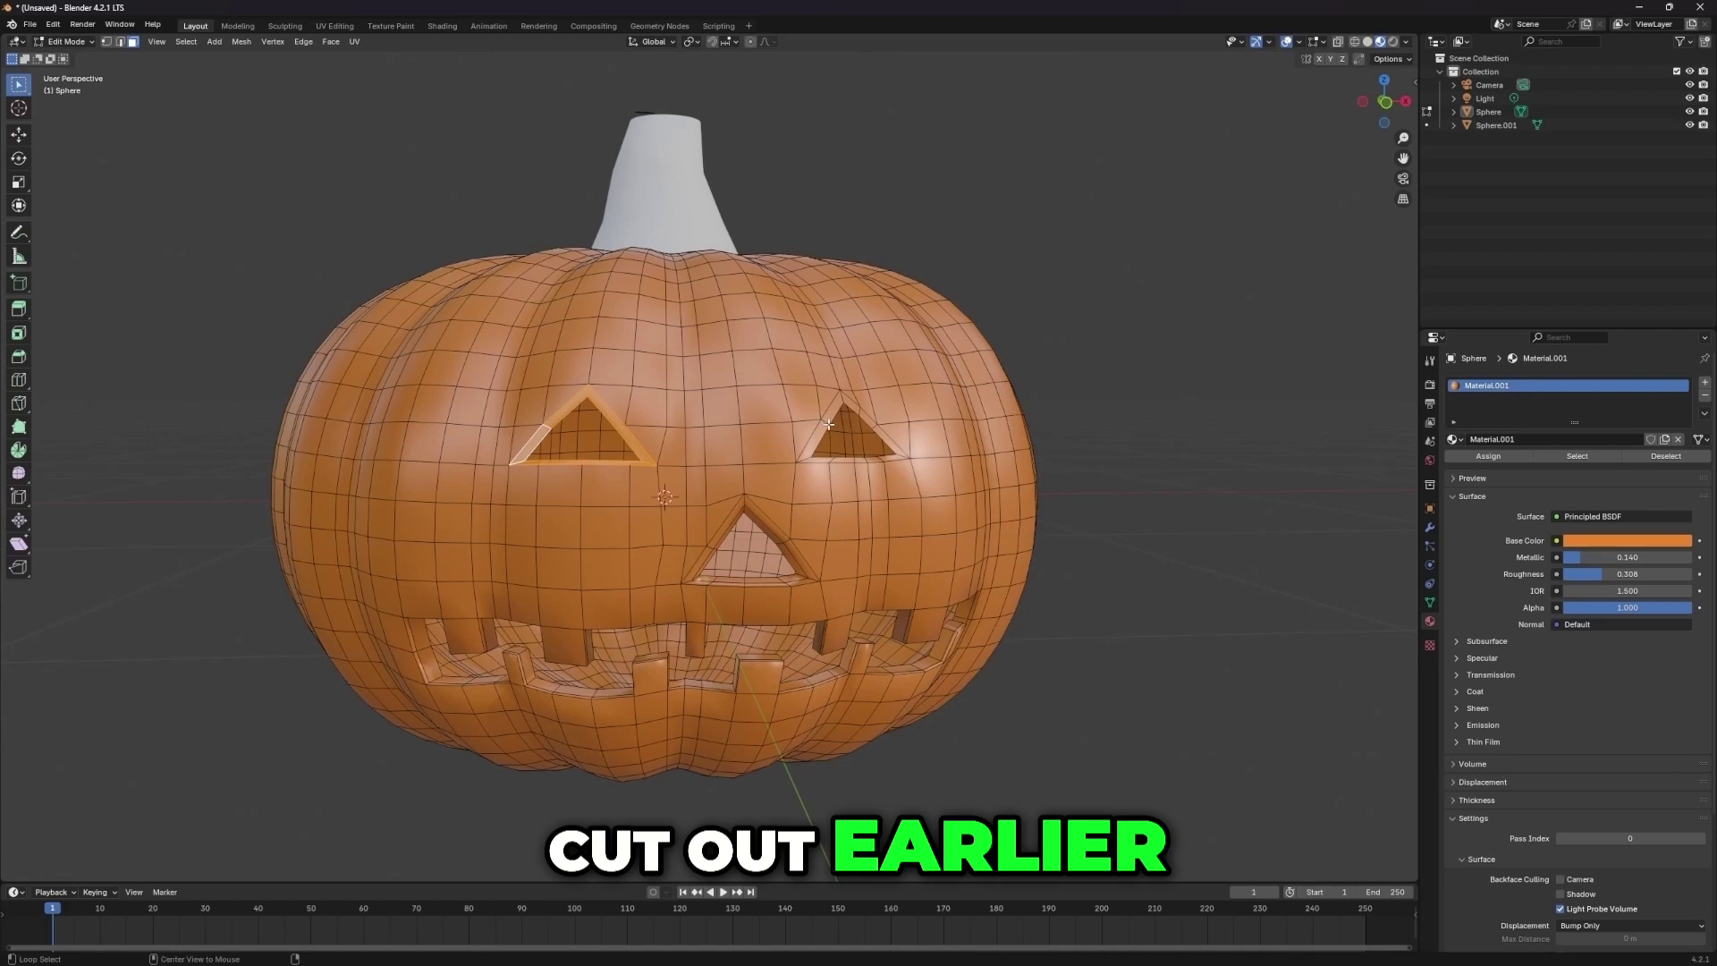
pyautogui.keyDown('alt'); pyautogui.keyDown('shift'); pyautogui.click(828, 424); pyautogui.keyUp('shift'); pyautogui.keyUp('alt')
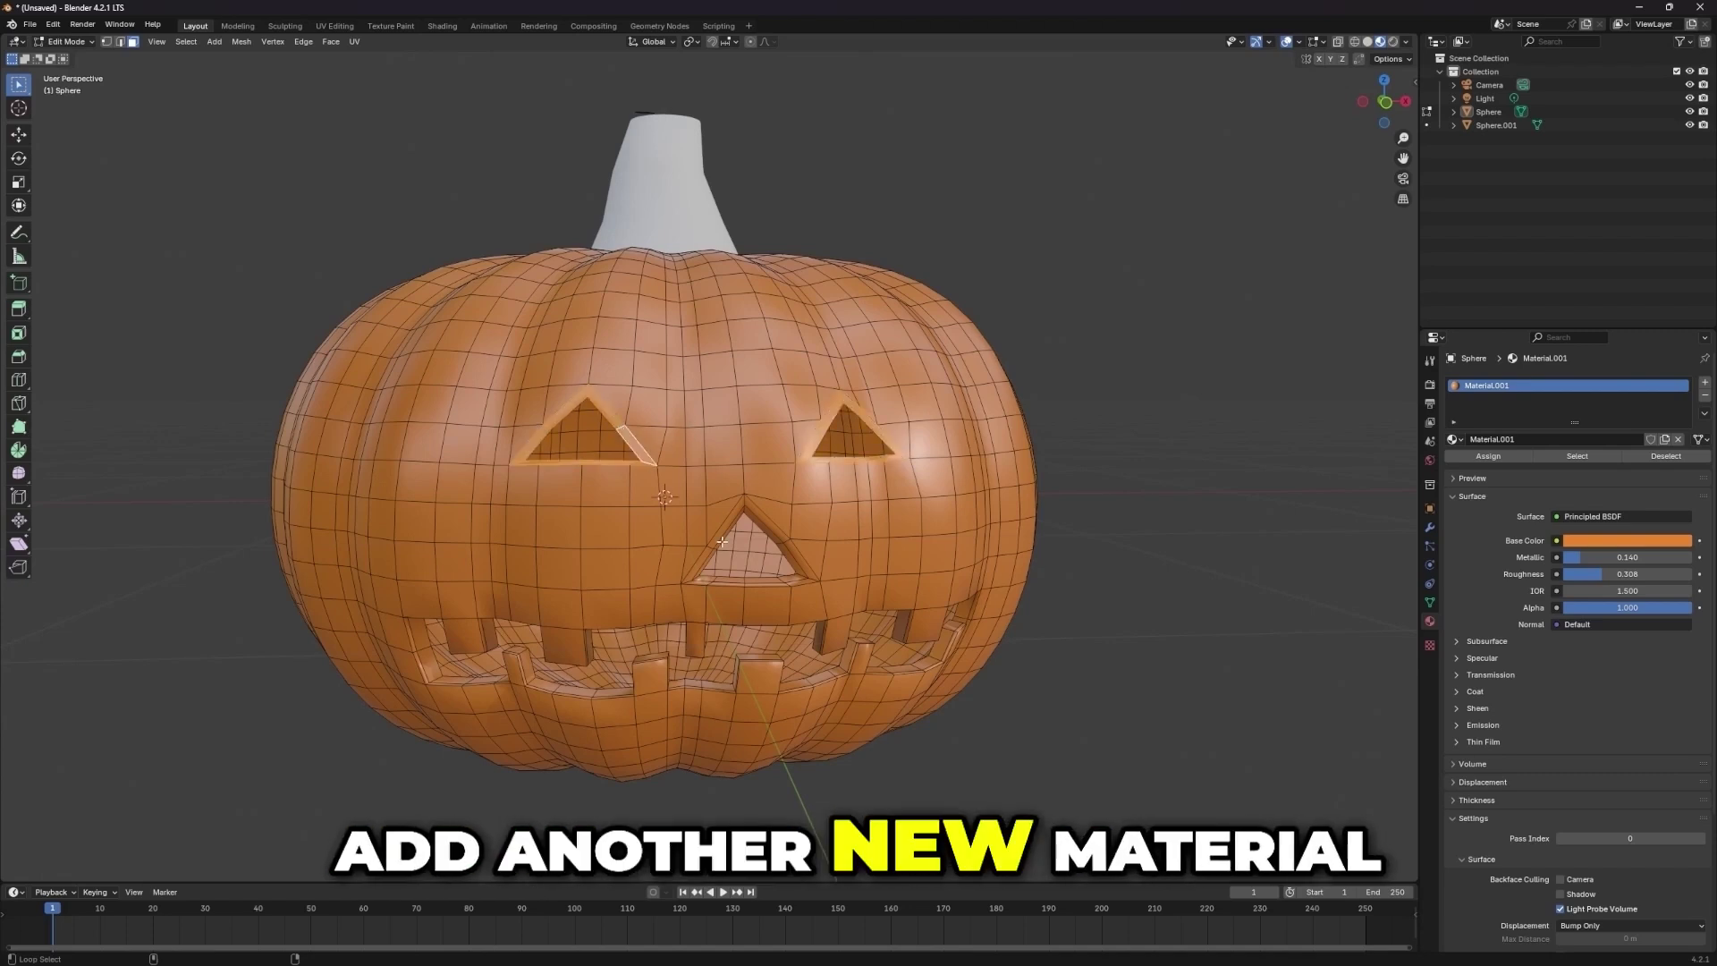
pyautogui.scroll(3, 707, 552)
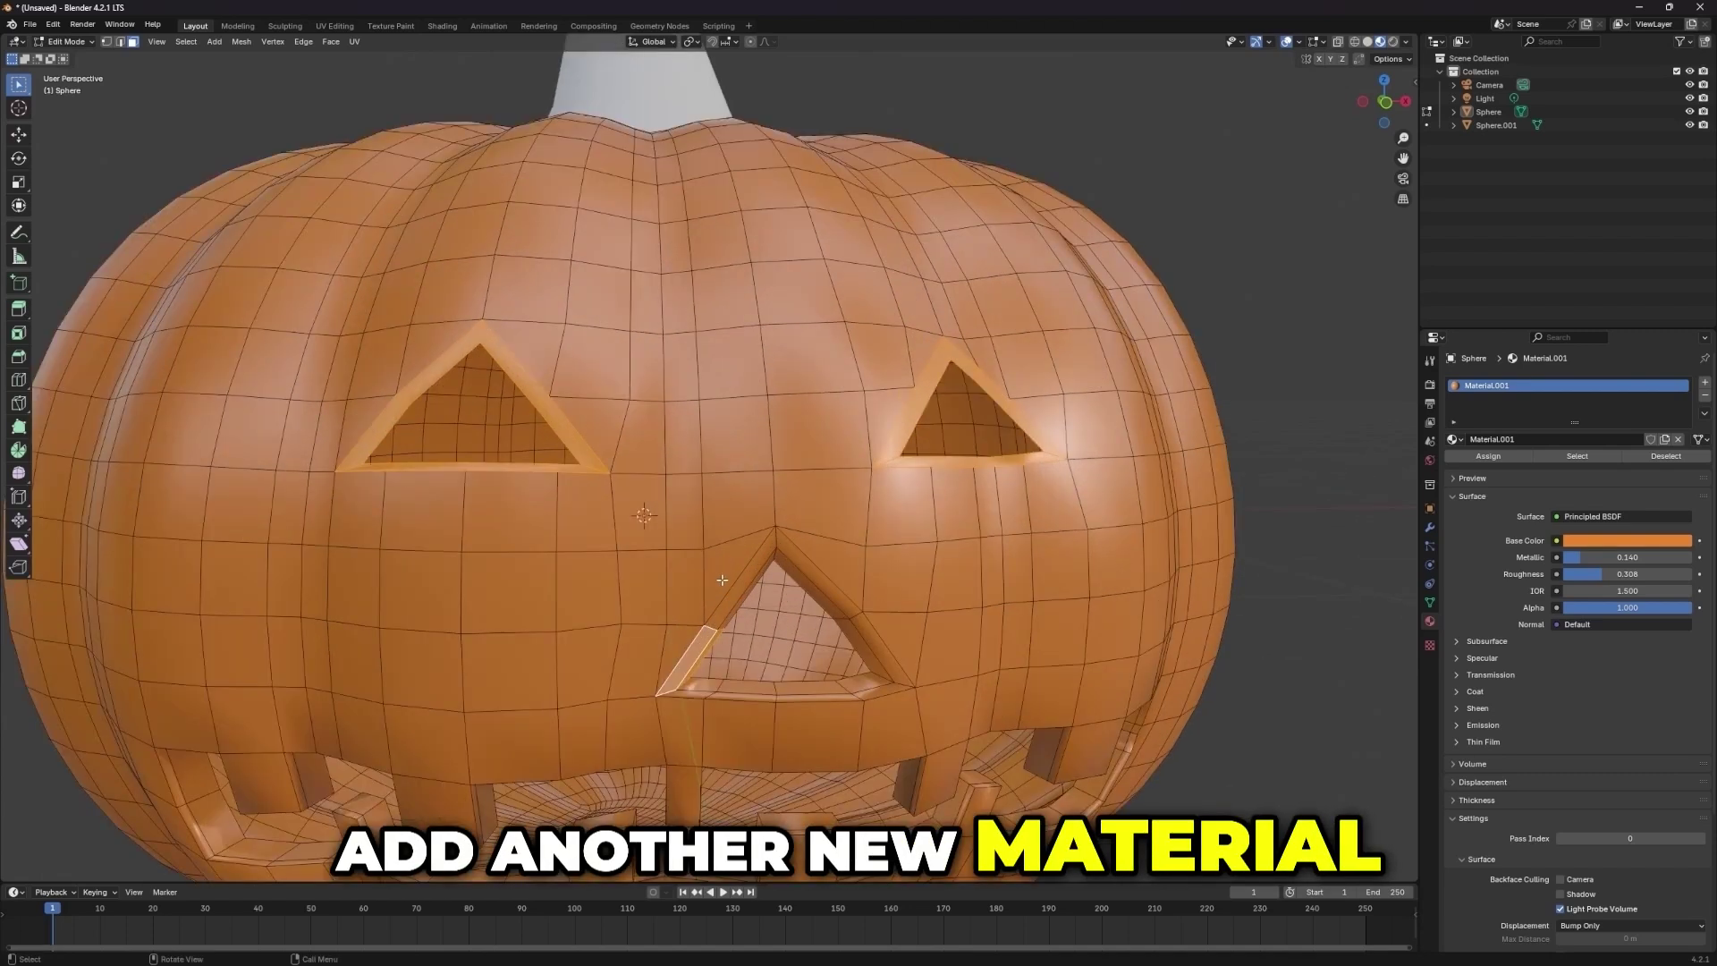
pyautogui.moveTo(722, 579); pyautogui.dragTo(618, 582, button='middle')
pyautogui.keyDown('alt'); pyautogui.keyDown('shift'); pyautogui.click(555, 567); pyautogui.keyUp('shift'); pyautogui.keyUp('alt')
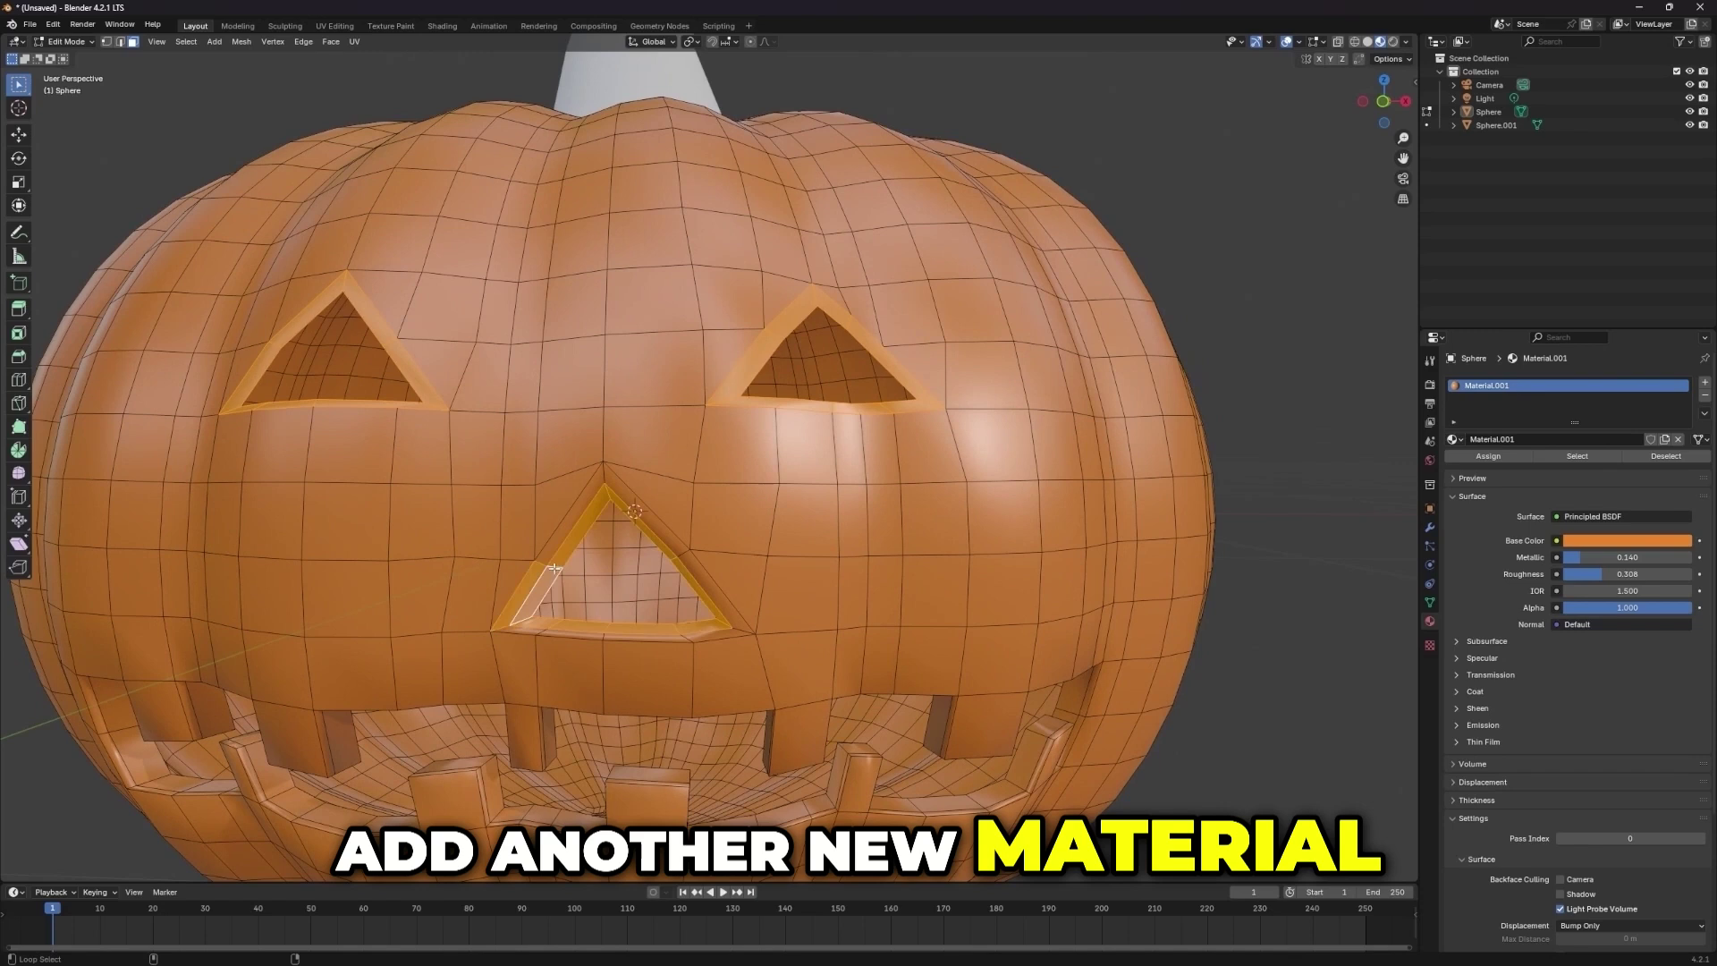
pyautogui.press('ctrl+KP_Add')
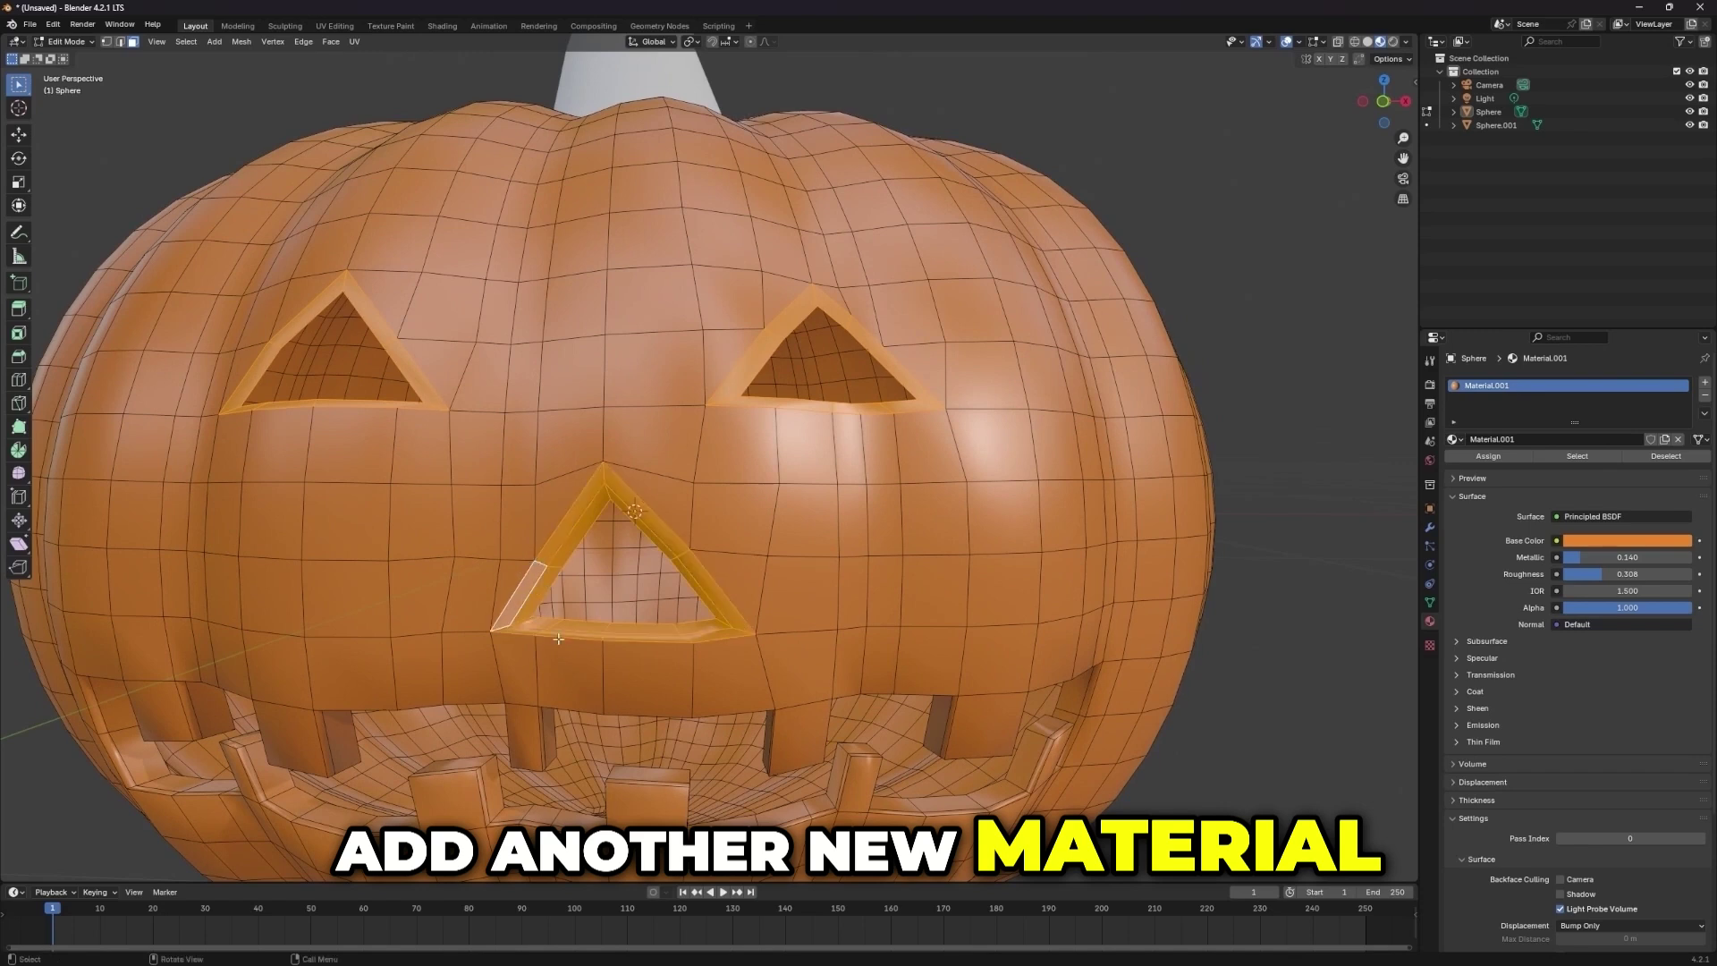
pyautogui.scroll(-3, 567, 627)
pyautogui.scroll(2, 592, 693)
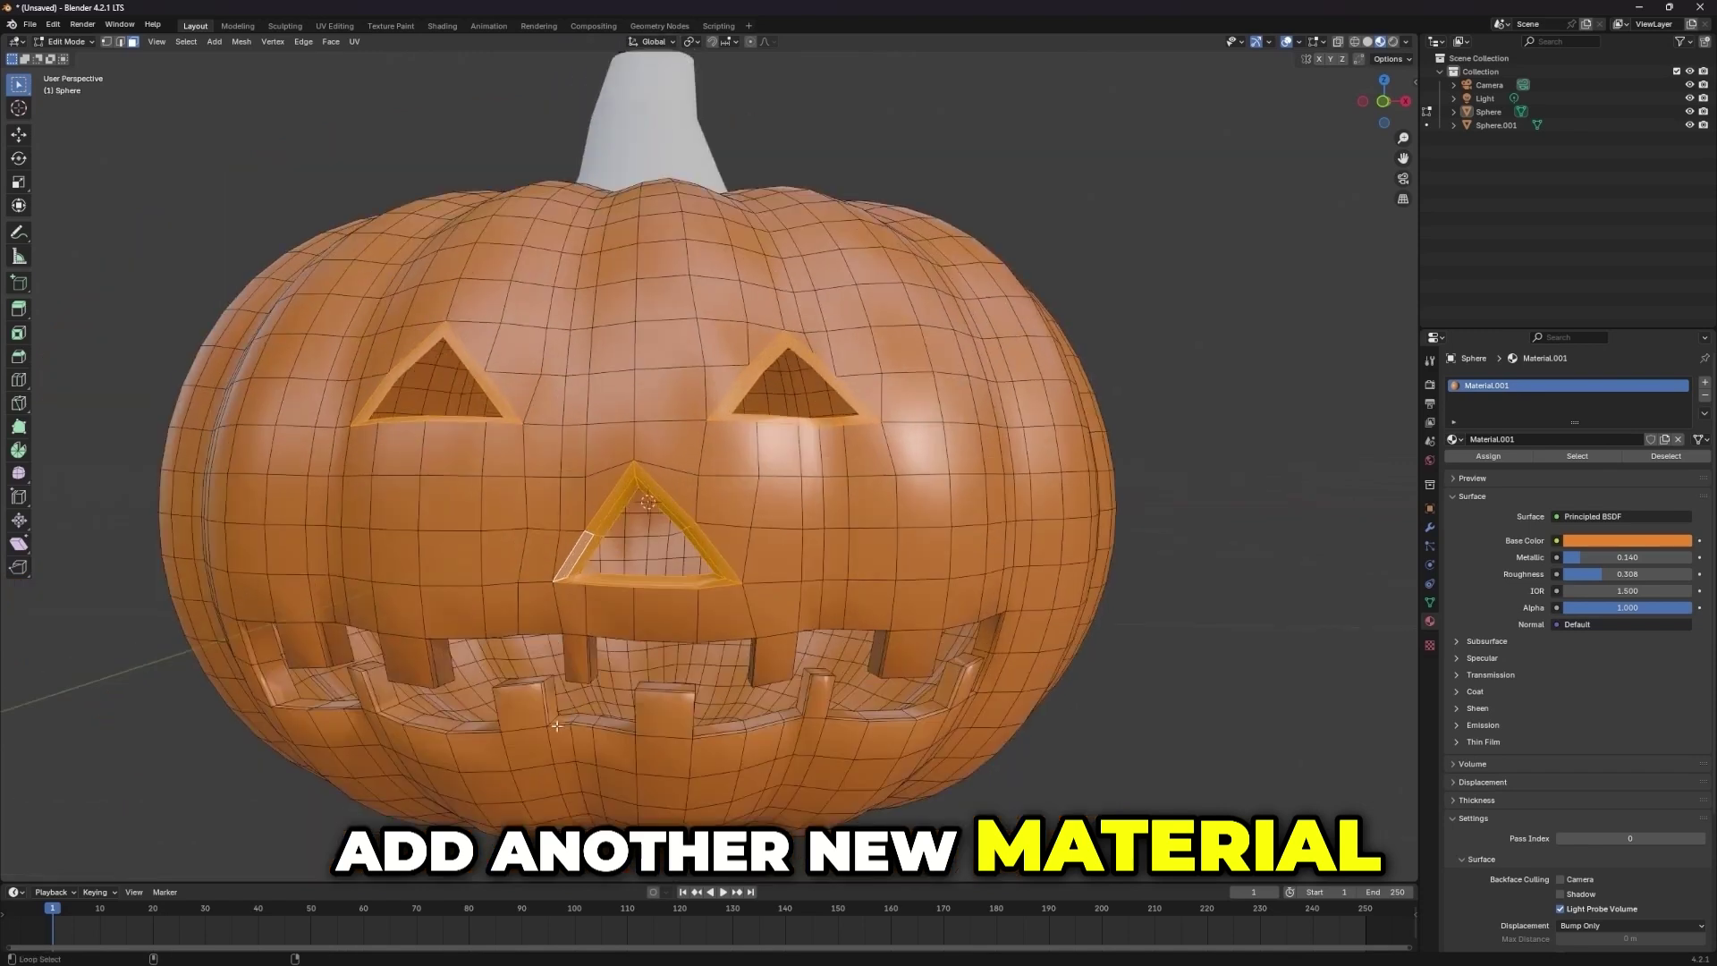
pyautogui.keyDown('alt'); pyautogui.keyDown('shift'); pyautogui.click(555, 718); pyautogui.keyUp('shift'); pyautogui.keyUp('alt')
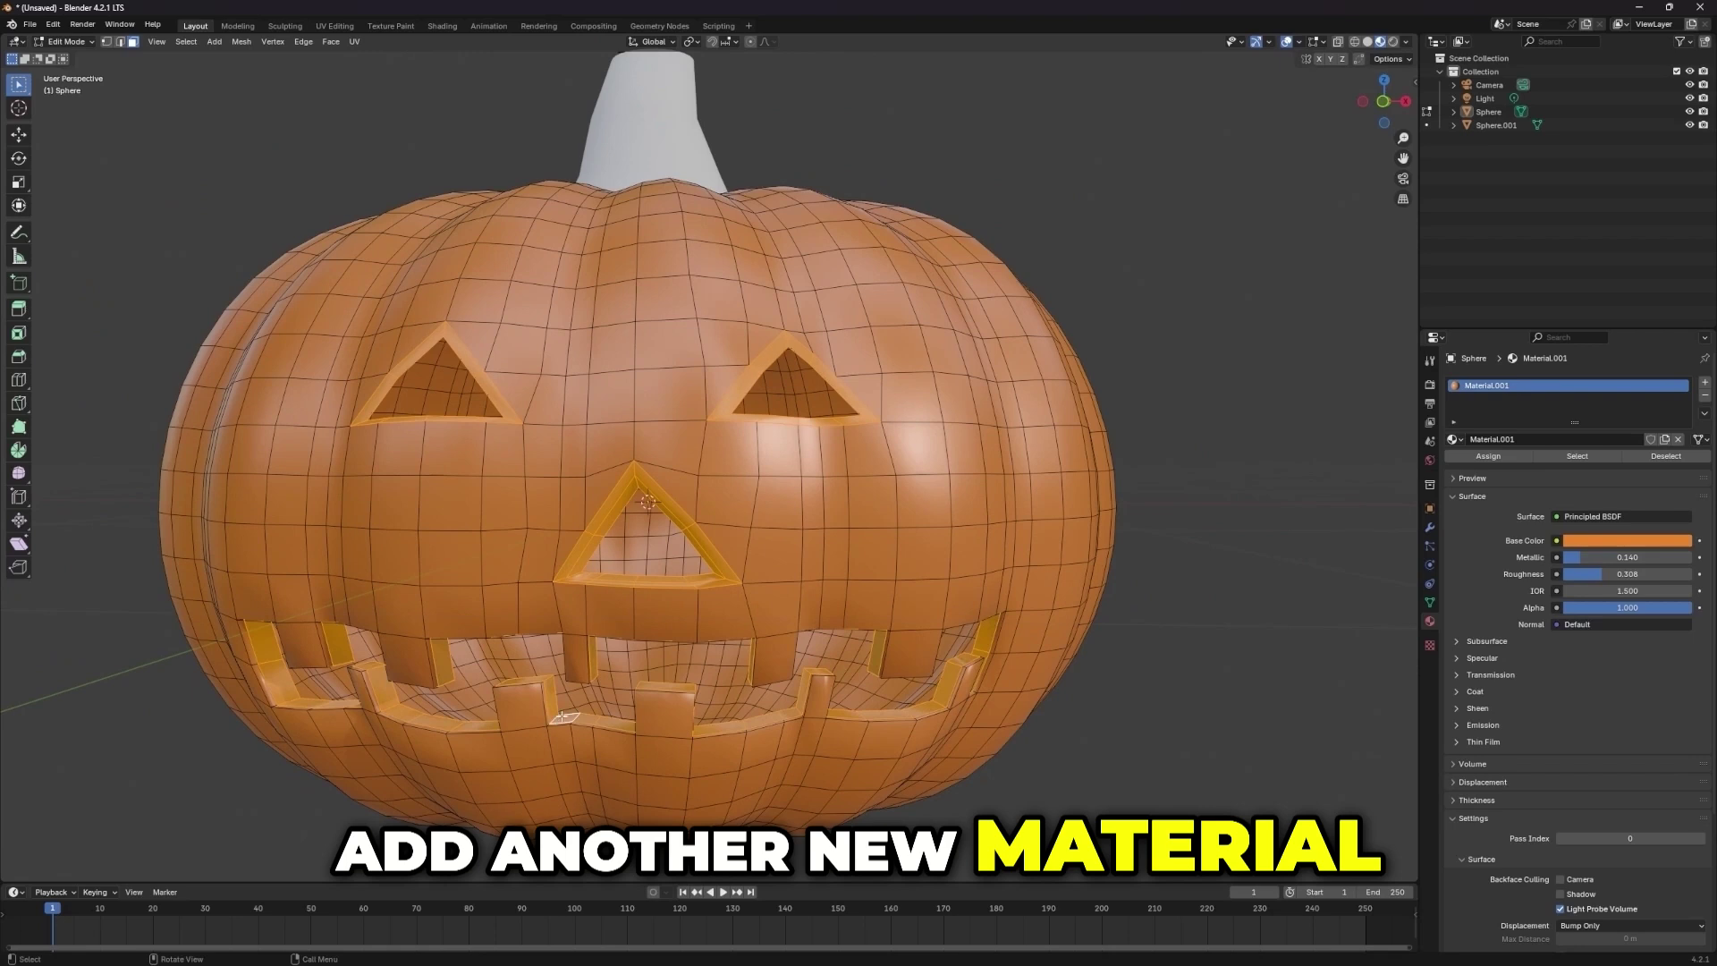
pyautogui.scroll(-5, 560, 718)
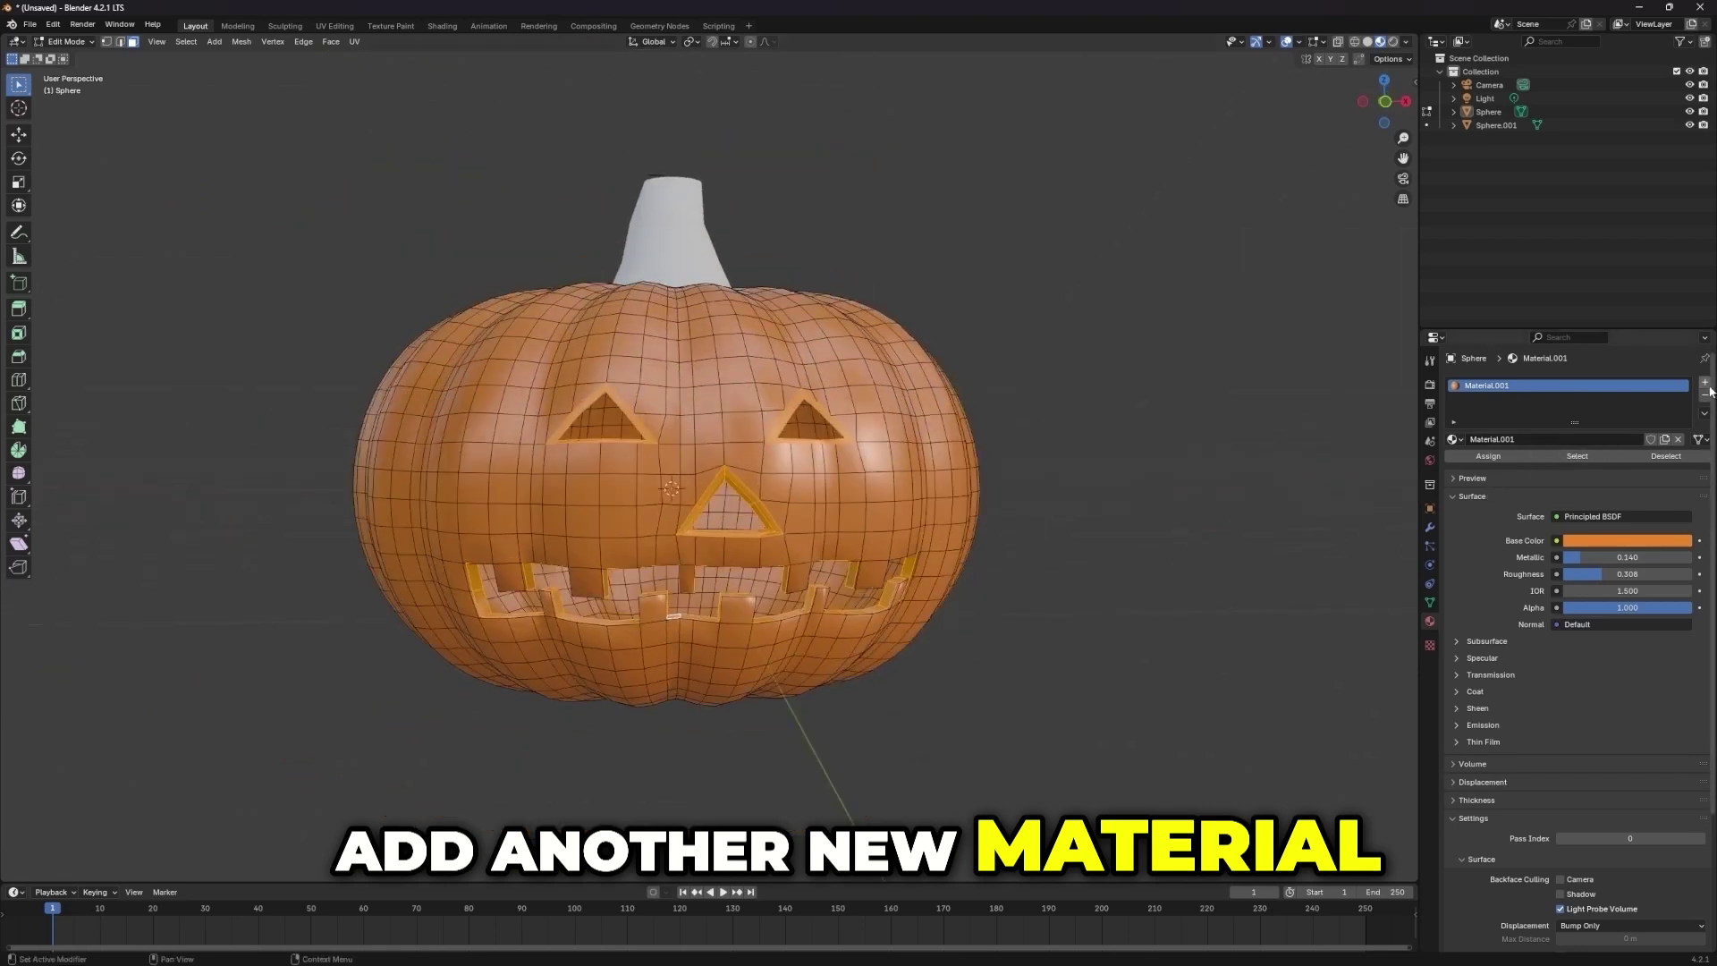
# - Create a second material with a black base color, assign it to the selected rim faces, and clear the selection
pyautogui.click(1704, 383)
pyautogui.click(1505, 464)
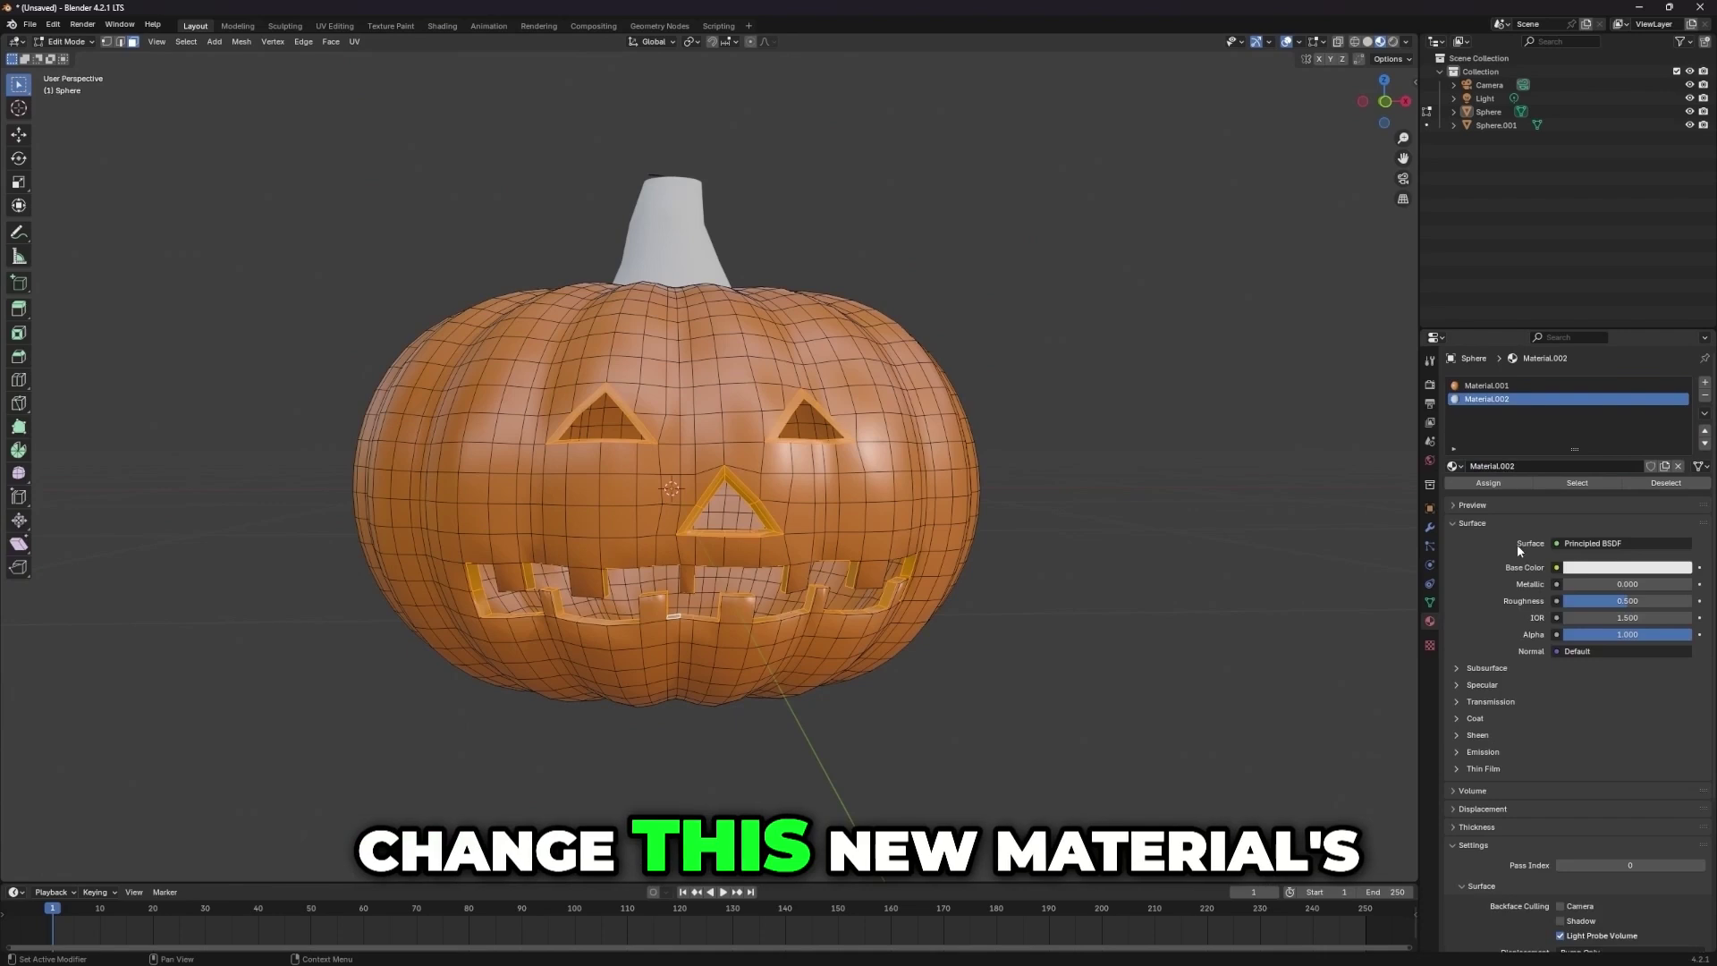
pyautogui.click(1578, 567)
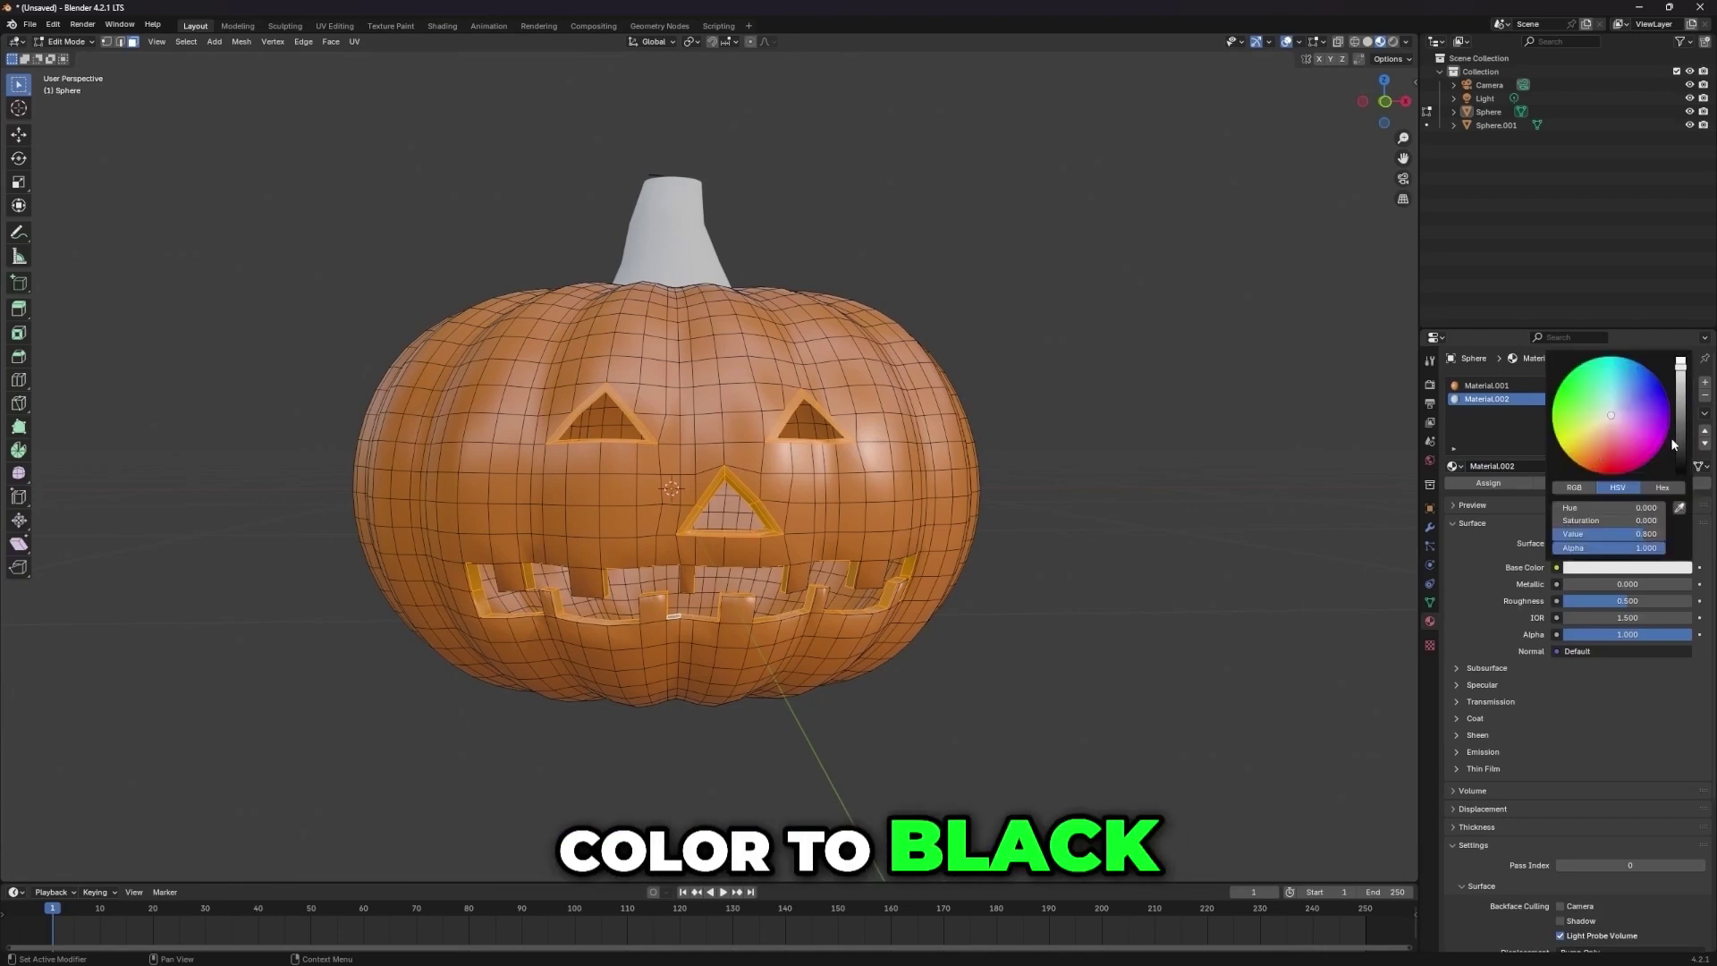
pyautogui.moveTo(1672, 444); pyautogui.dragTo(1679, 470)
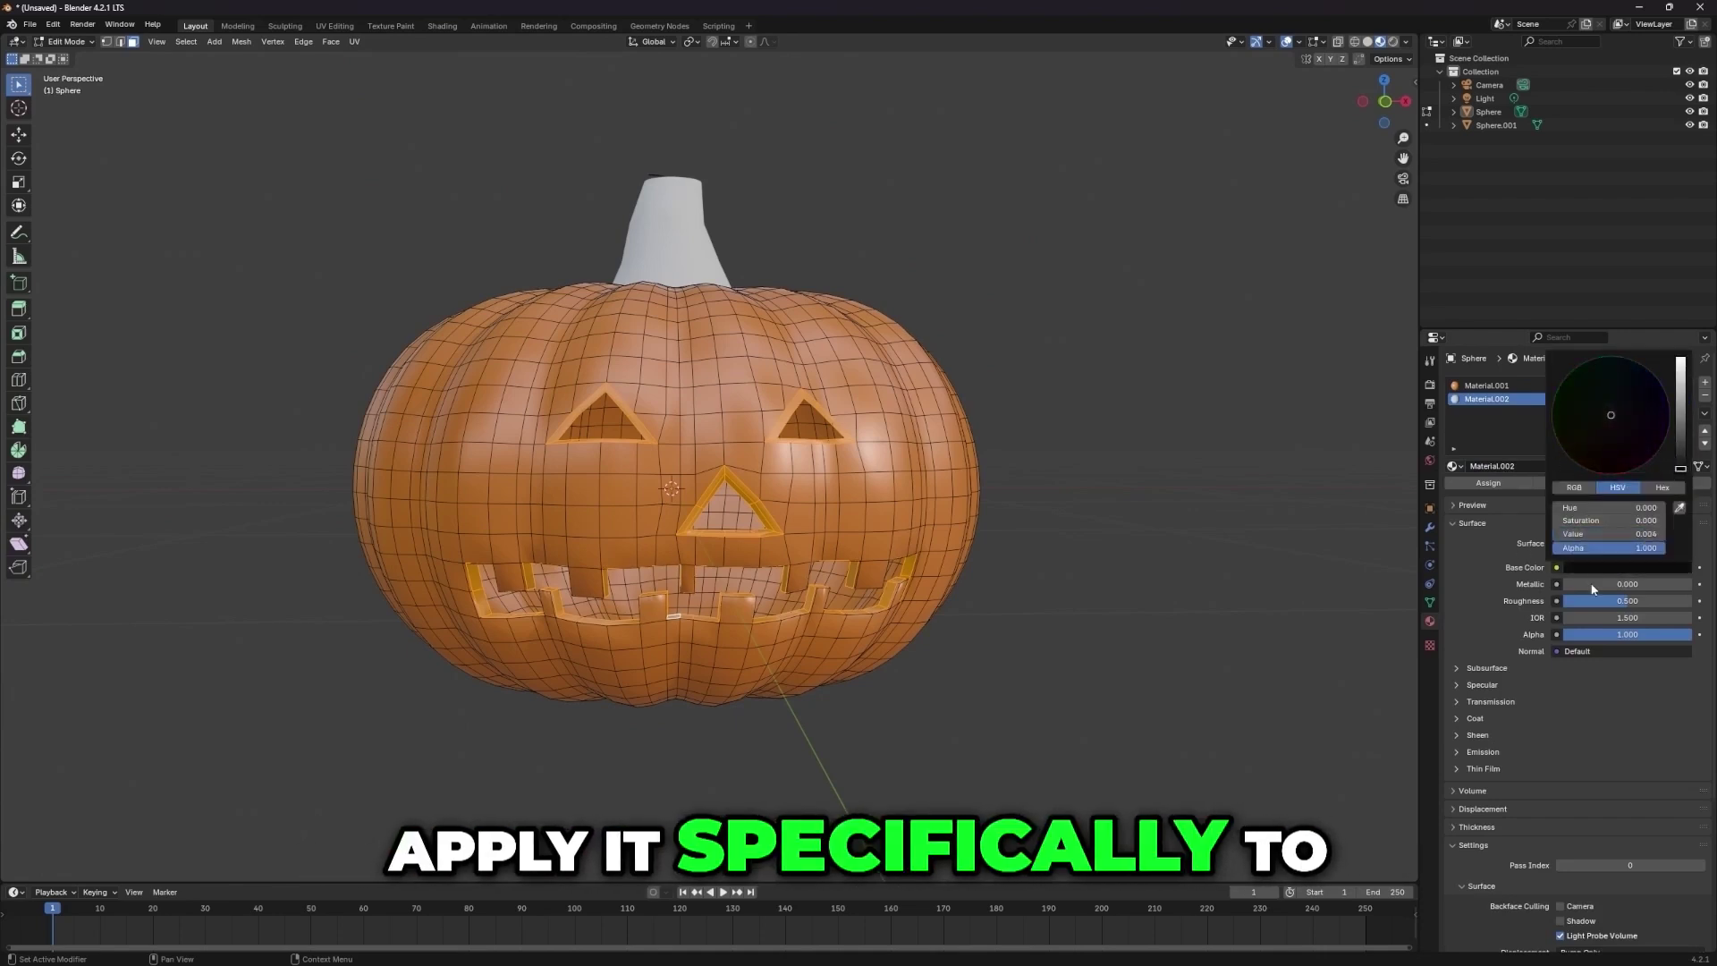
pyautogui.click(1487, 483)
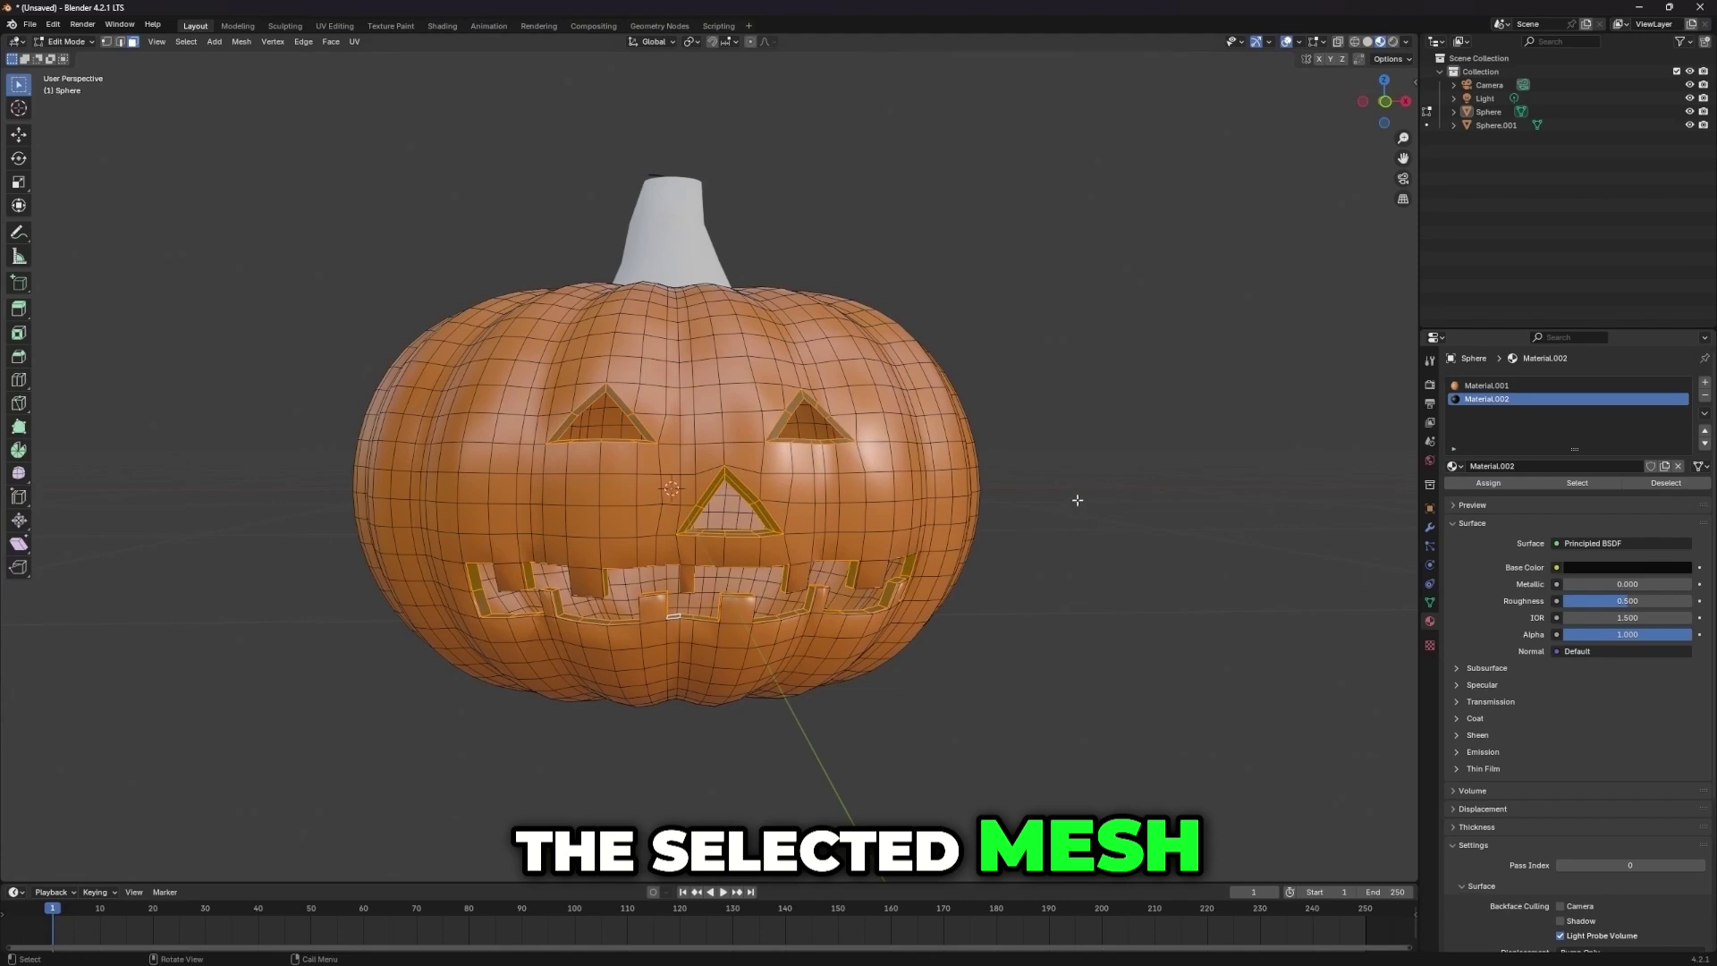
pyautogui.hotkey('alt', 'a')
pyautogui.moveTo(1175, 617); pyautogui.dragTo(1076, 528, button='middle')
pyautogui.moveTo(849, 306); pyautogui.dragTo(810, 282, button='middle')
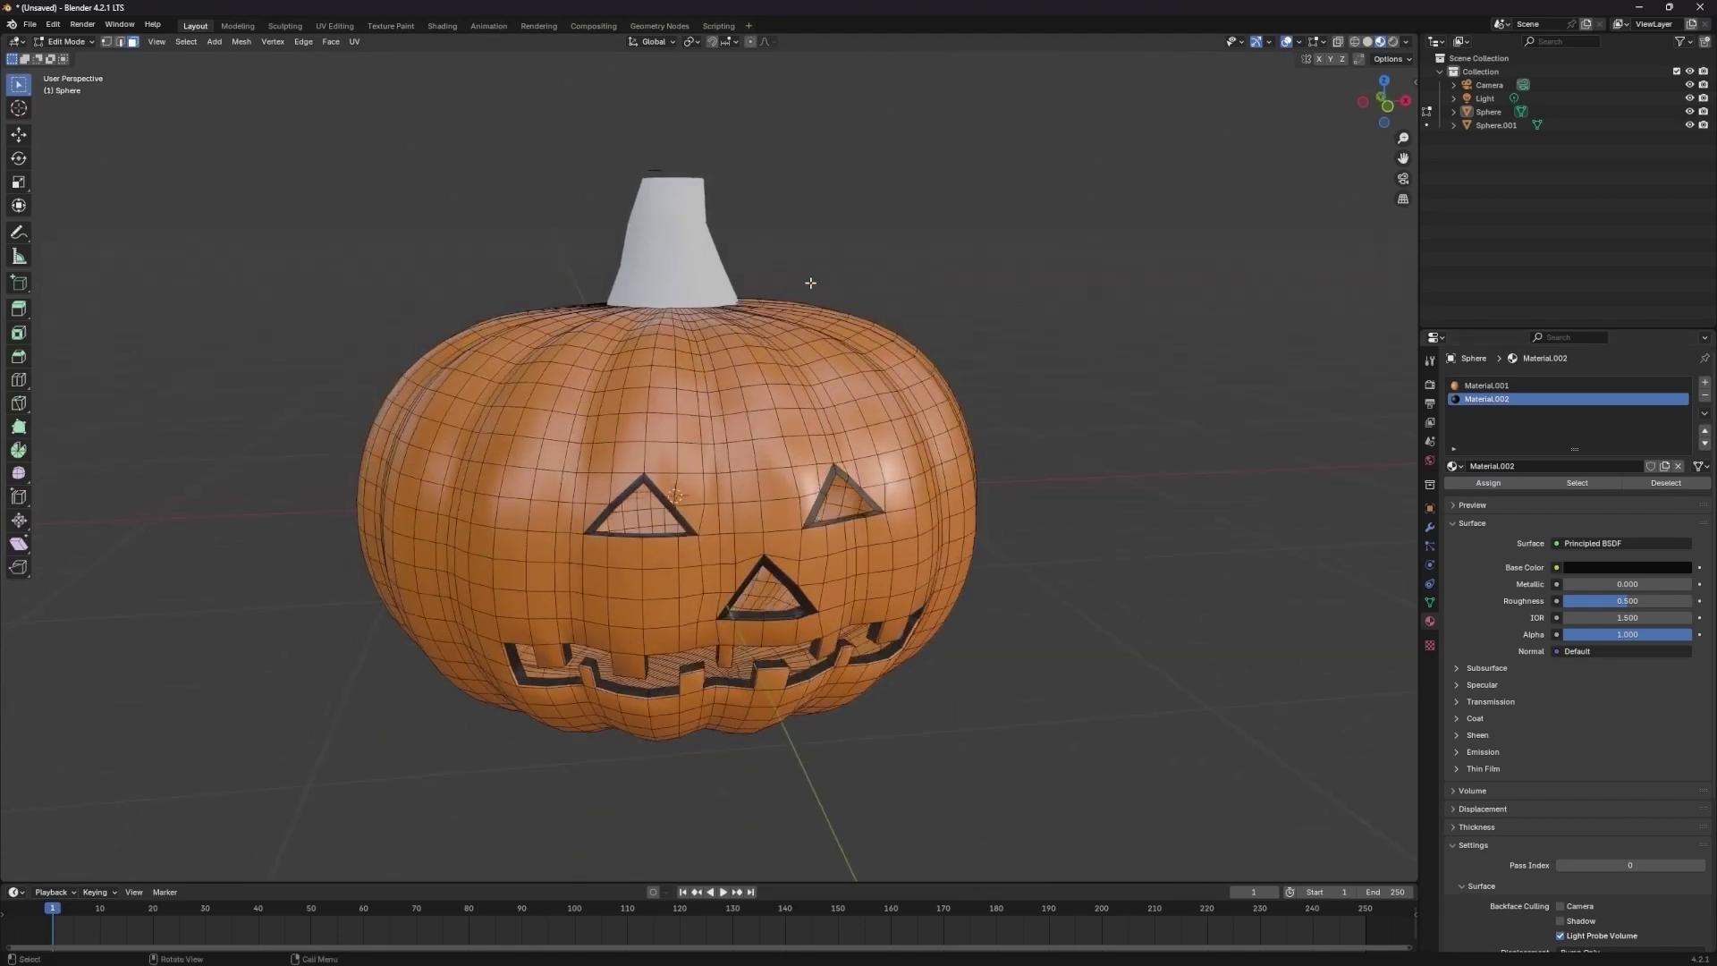
pyautogui.moveTo(700, 196); pyautogui.dragTo(660, 167, button='middle')
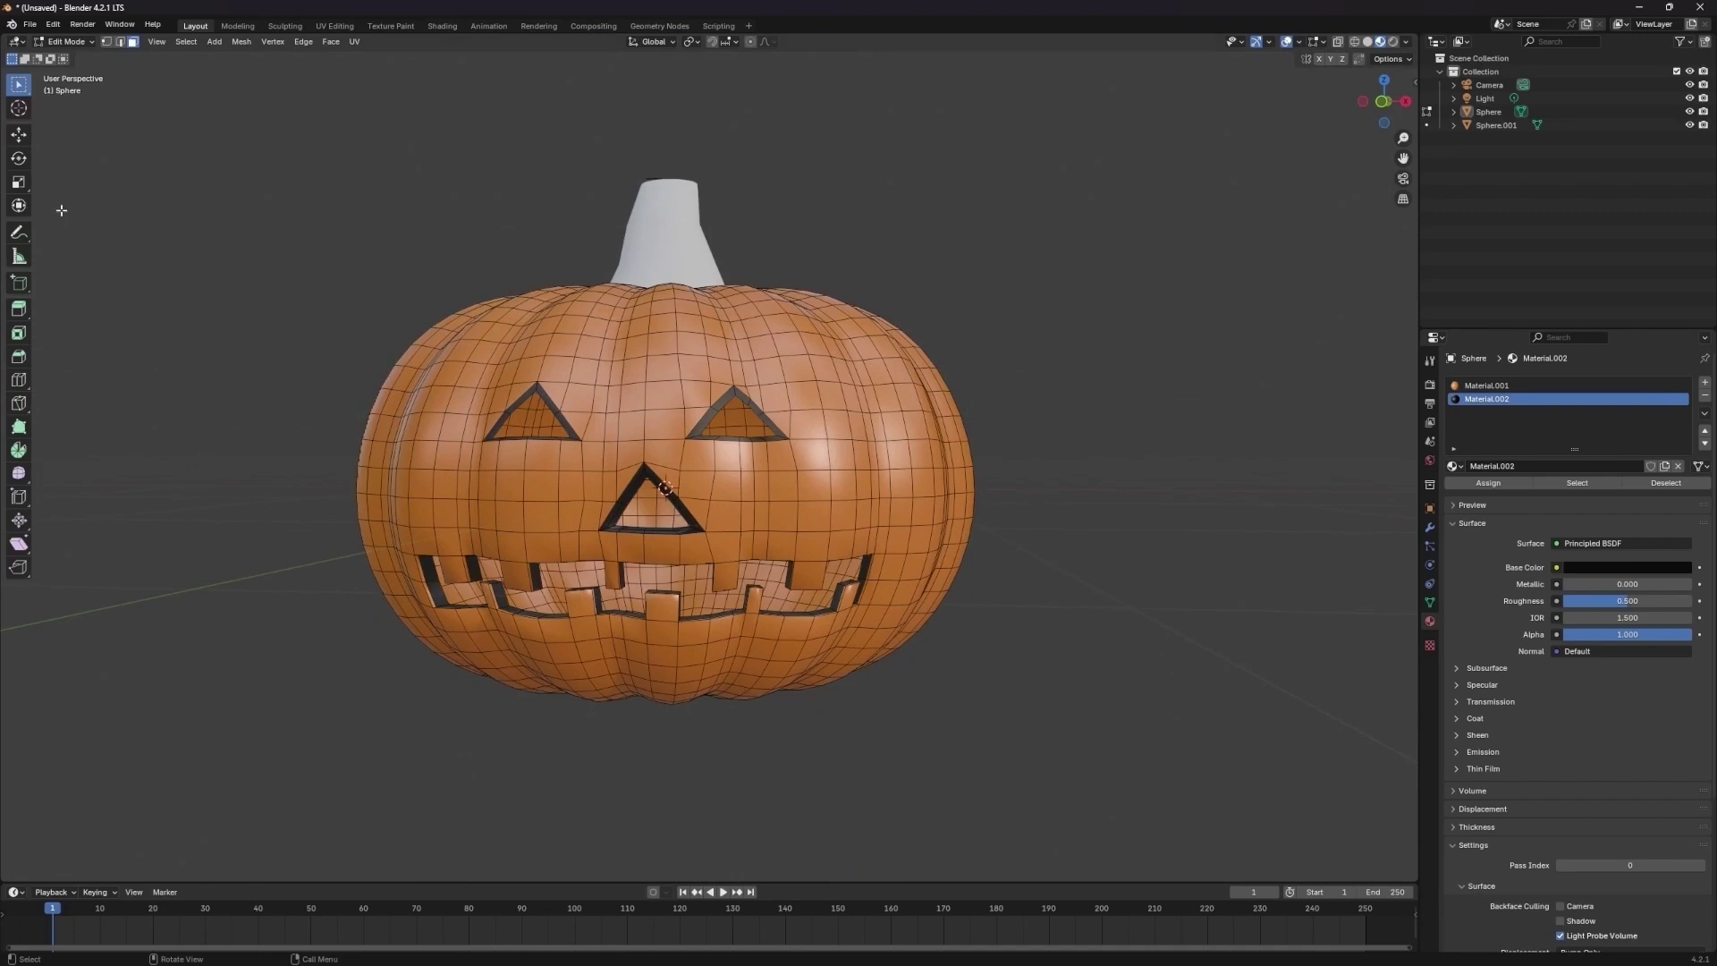
# - Return to Object Mode, select the stem, and add a new material to it in Edit Mode
pyautogui.click(68, 43)
pyautogui.click(75, 58)
pyautogui.click(667, 267)
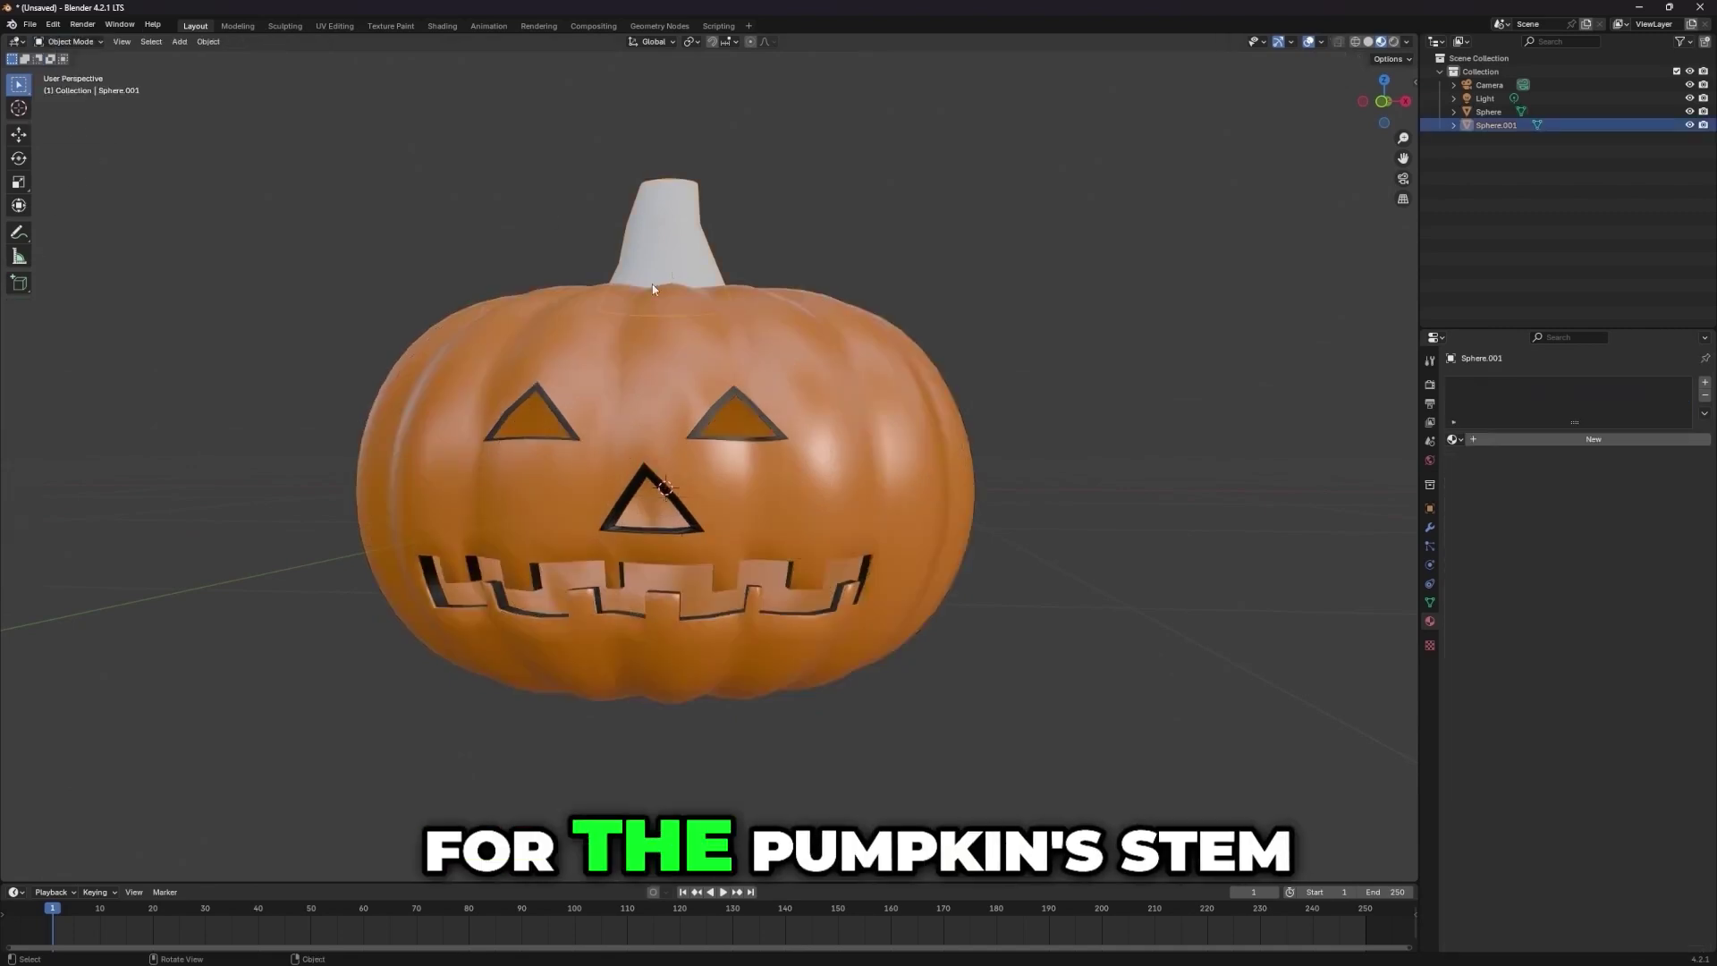
pyautogui.click(78, 42)
pyautogui.click(75, 73)
pyautogui.moveTo(615, 410); pyautogui.dragTo(656, 436, button='middle')
pyautogui.click(1525, 439)
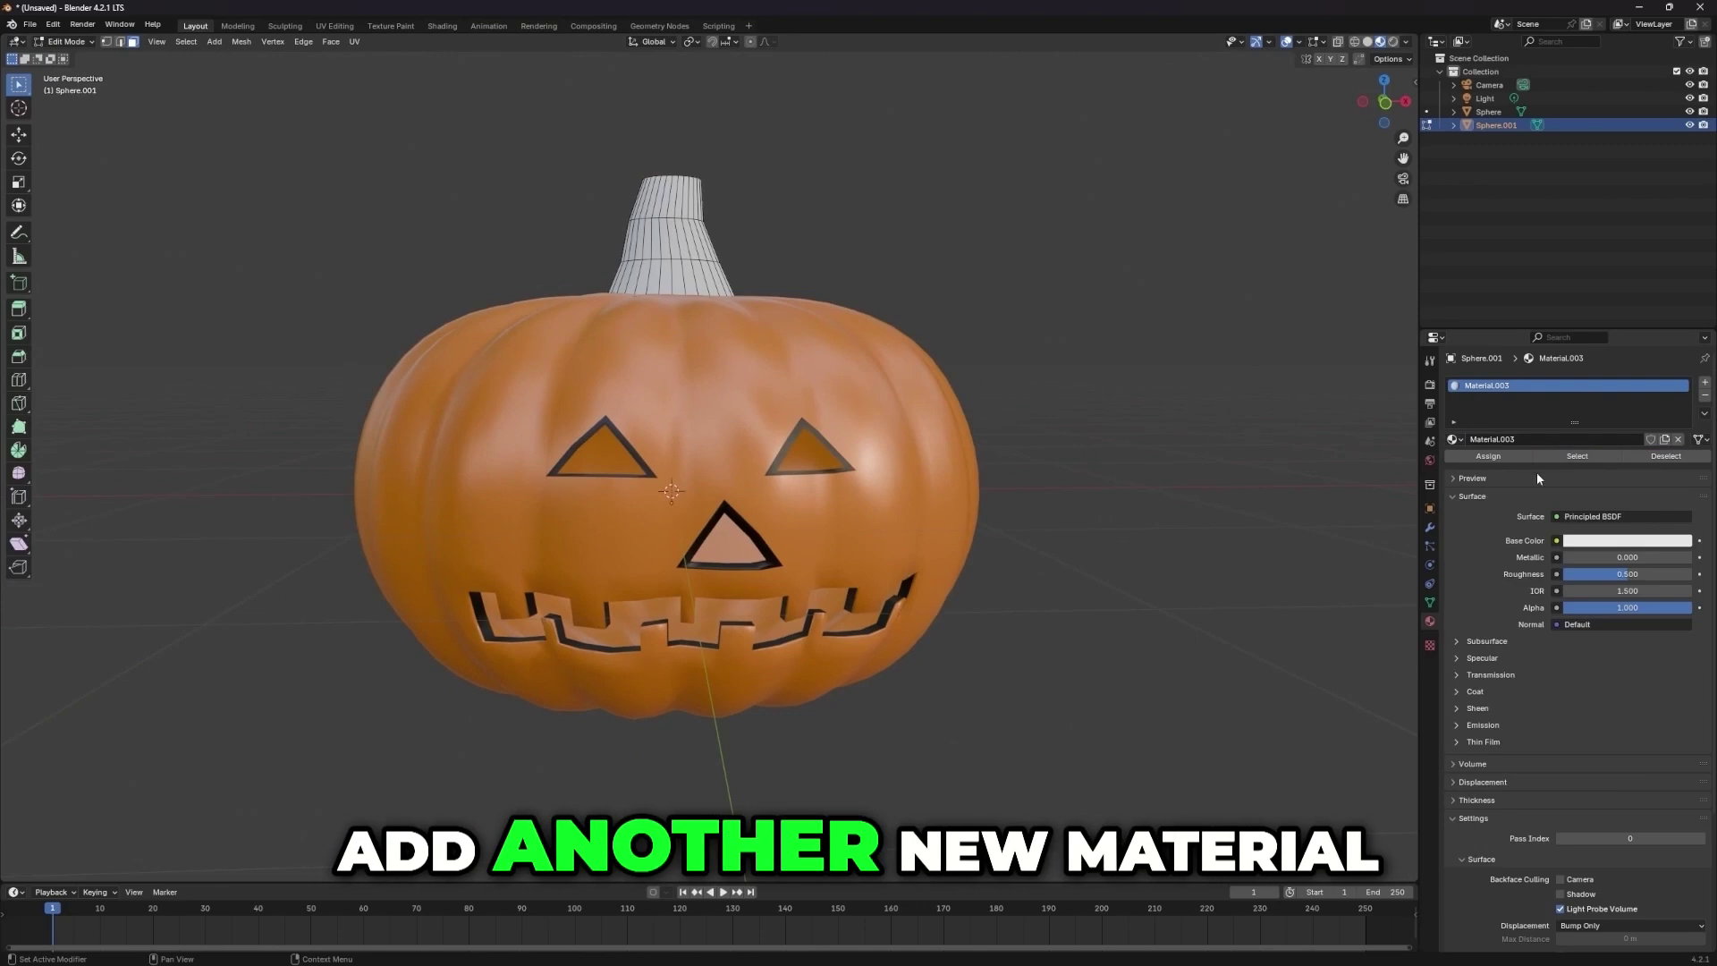
# - Set the stem material's base color to dark green and return to Object Mode
pyautogui.click(1582, 540)
pyautogui.moveTo(1600, 384); pyautogui.dragTo(1578, 366)
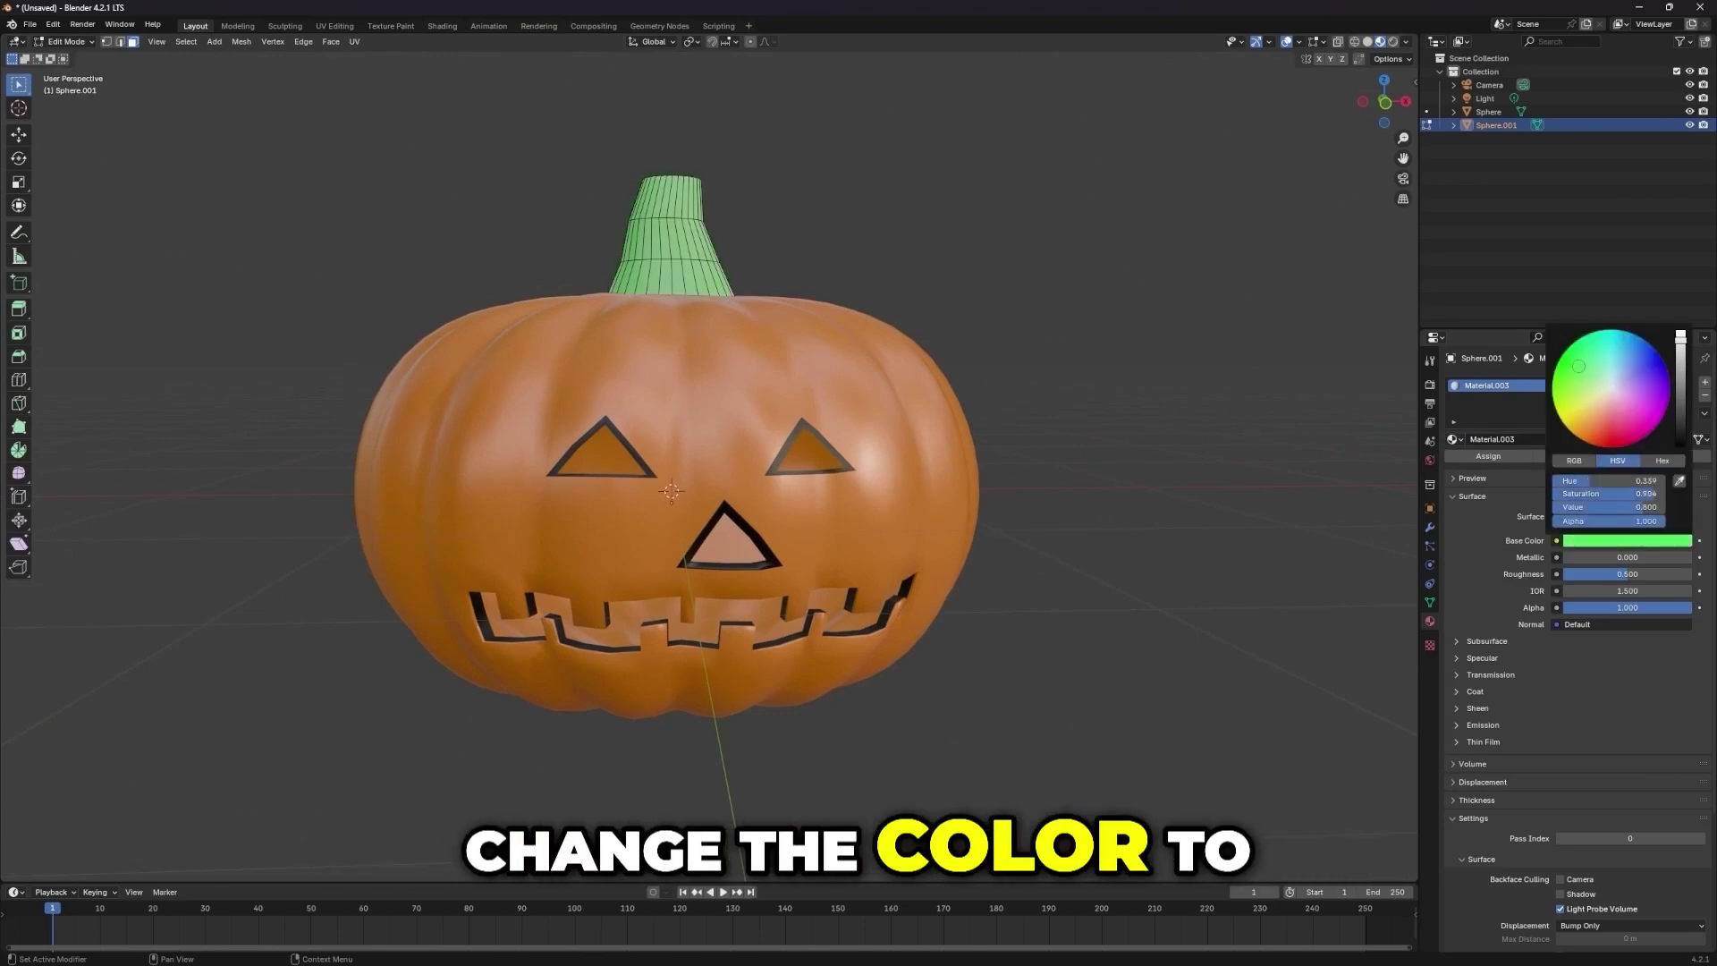
pyautogui.moveTo(1680, 340); pyautogui.dragTo(1680, 418)
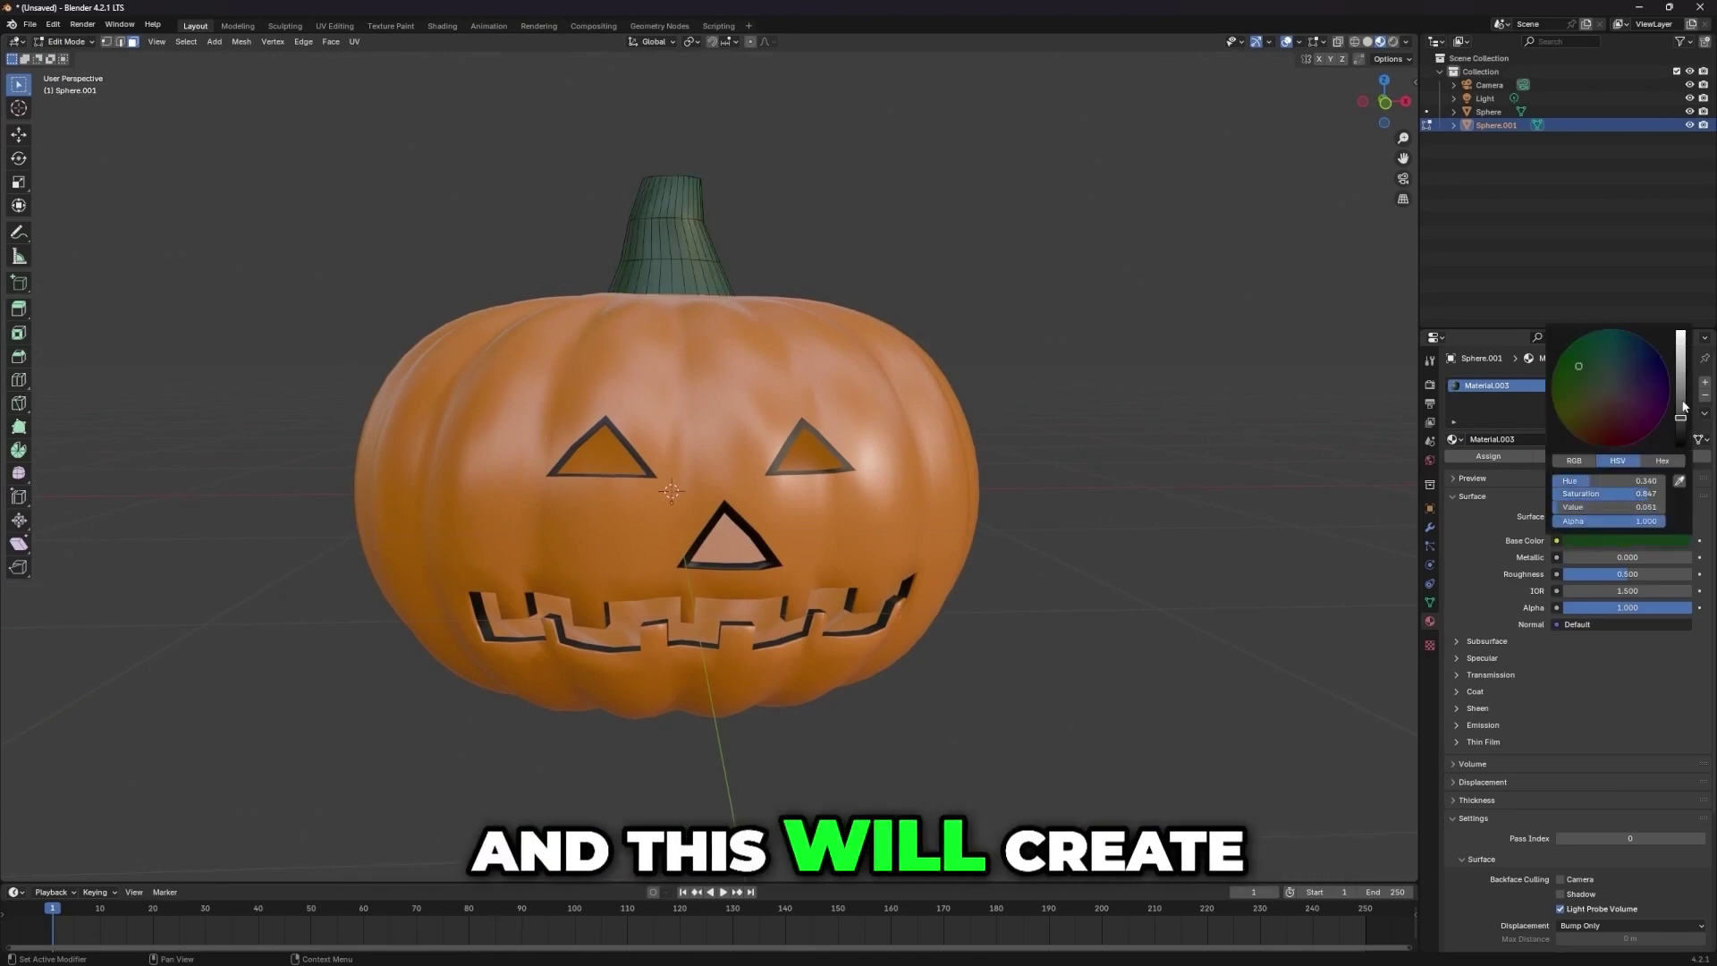
pyautogui.scroll(-1, 984, 334)
pyautogui.moveTo(980, 337); pyautogui.dragTo(942, 325, button='middle')
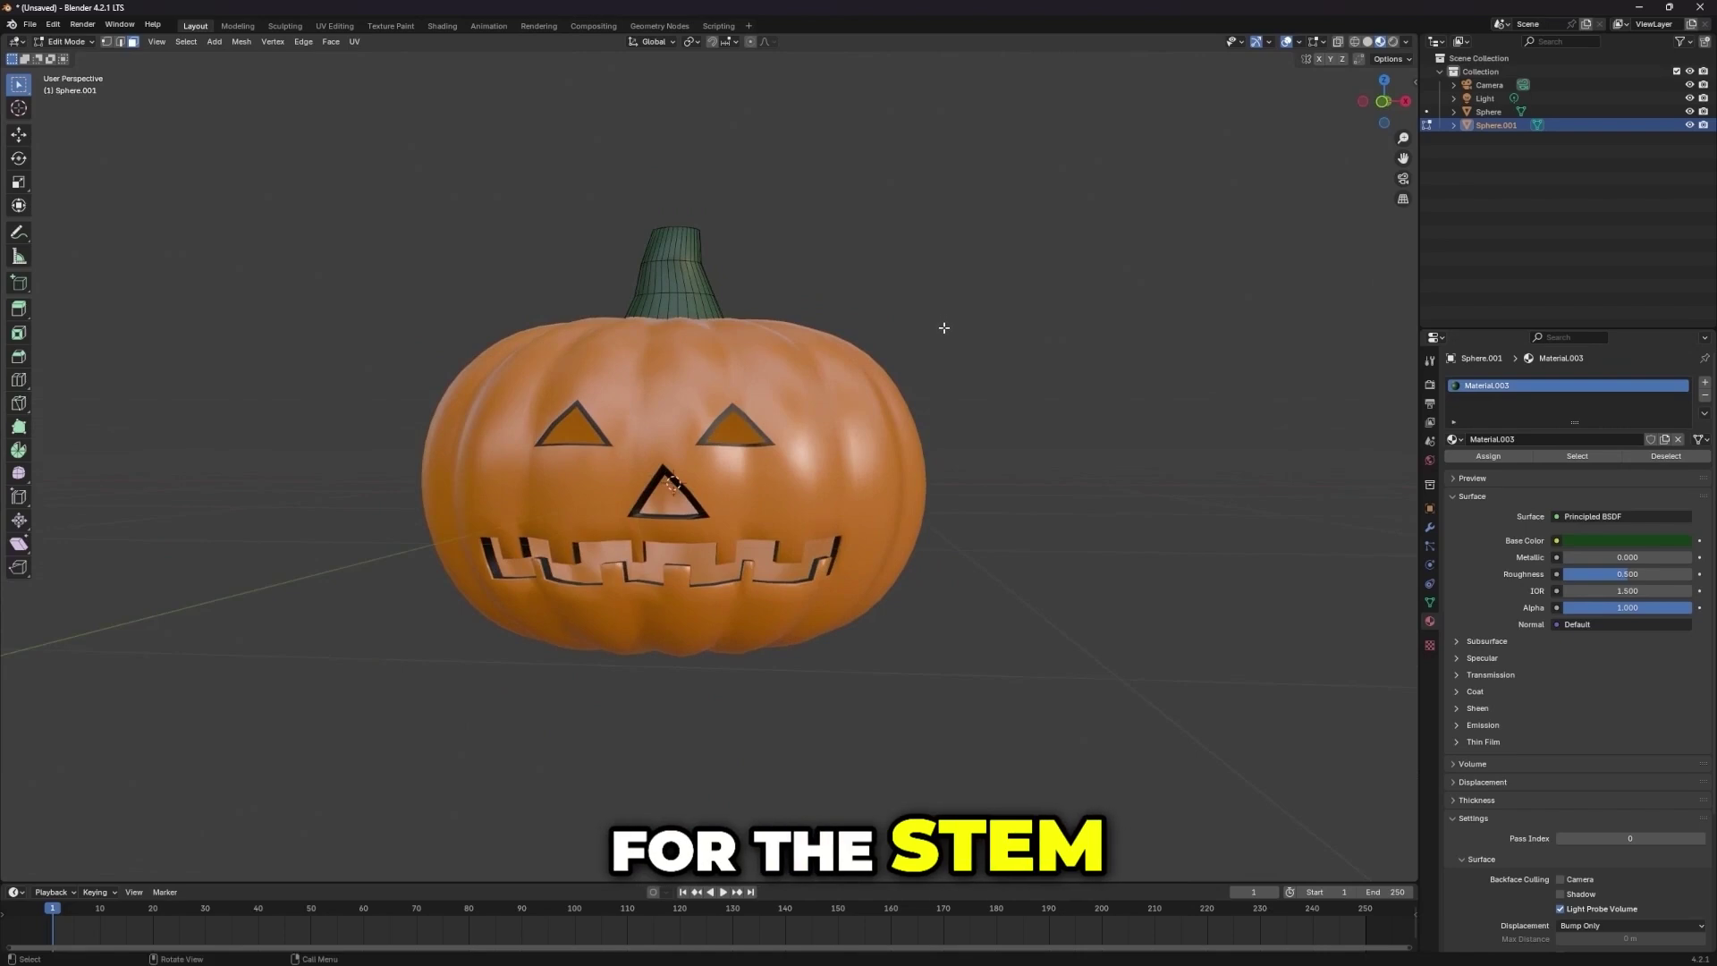
pyautogui.scroll(2, 936, 325)
pyautogui.scroll(-2, 936, 324)
pyautogui.click(66, 41)
pyautogui.click(66, 52)
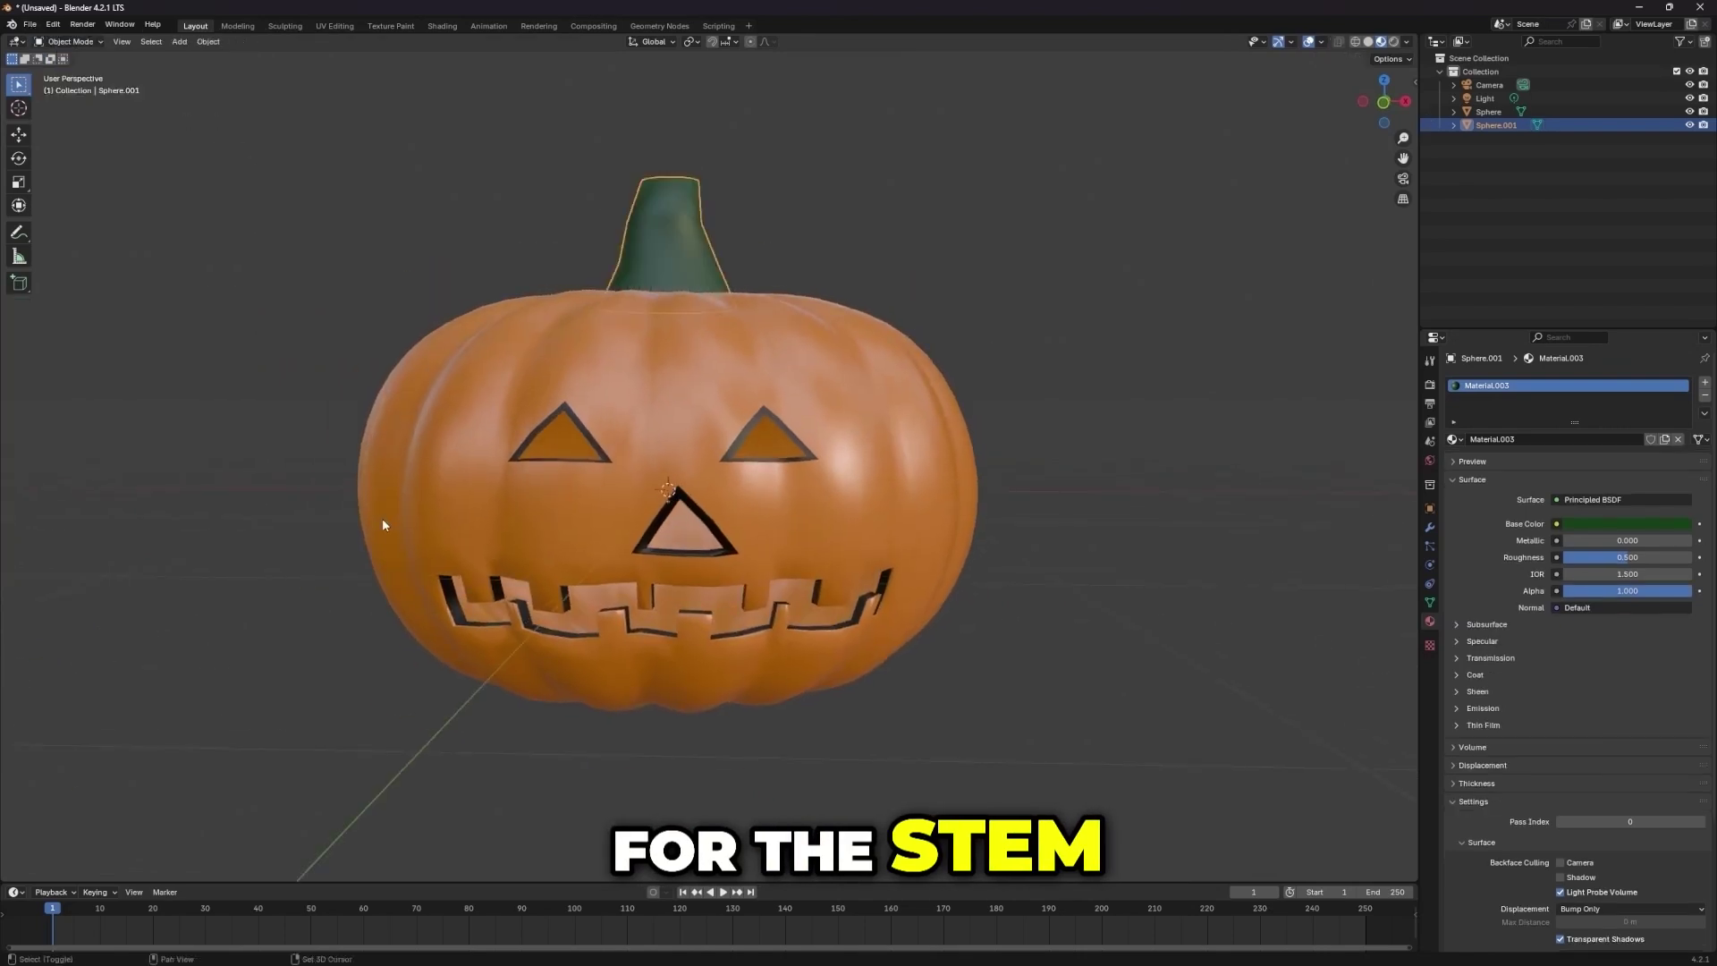
# - Add a UV sphere with 32 segments and 16 rings inside the pumpkin and scale it to about 0.805
pyautogui.hotkey('shift', 'a')
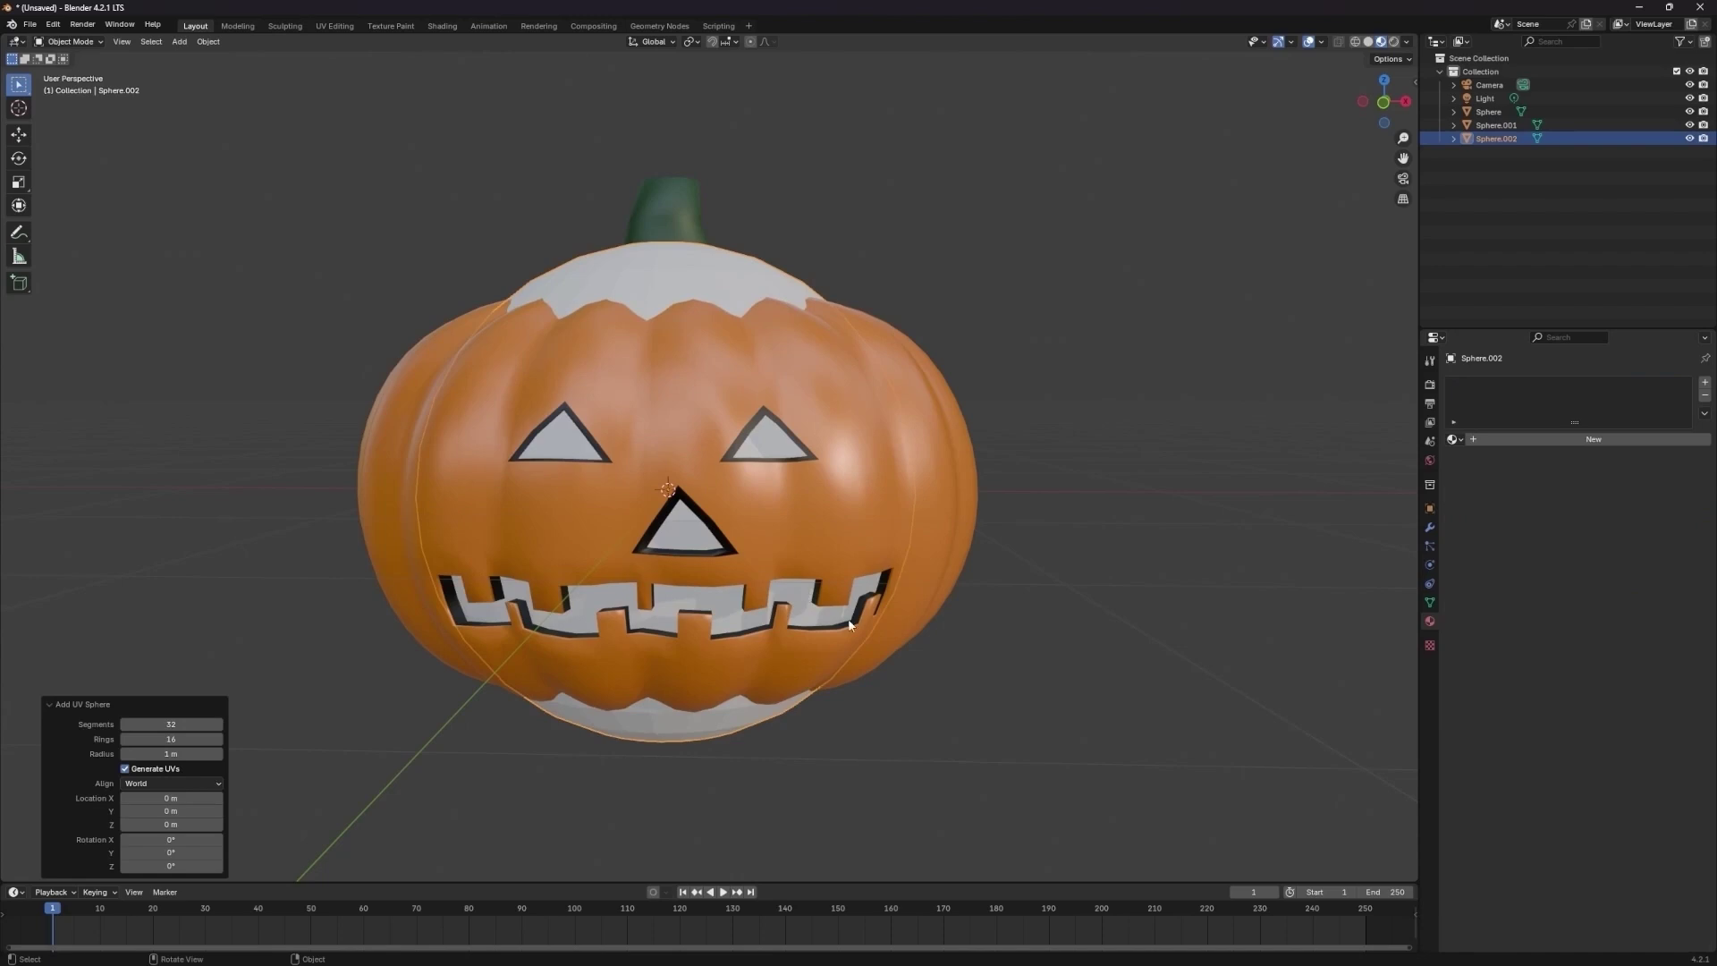
pyautogui.press('s')
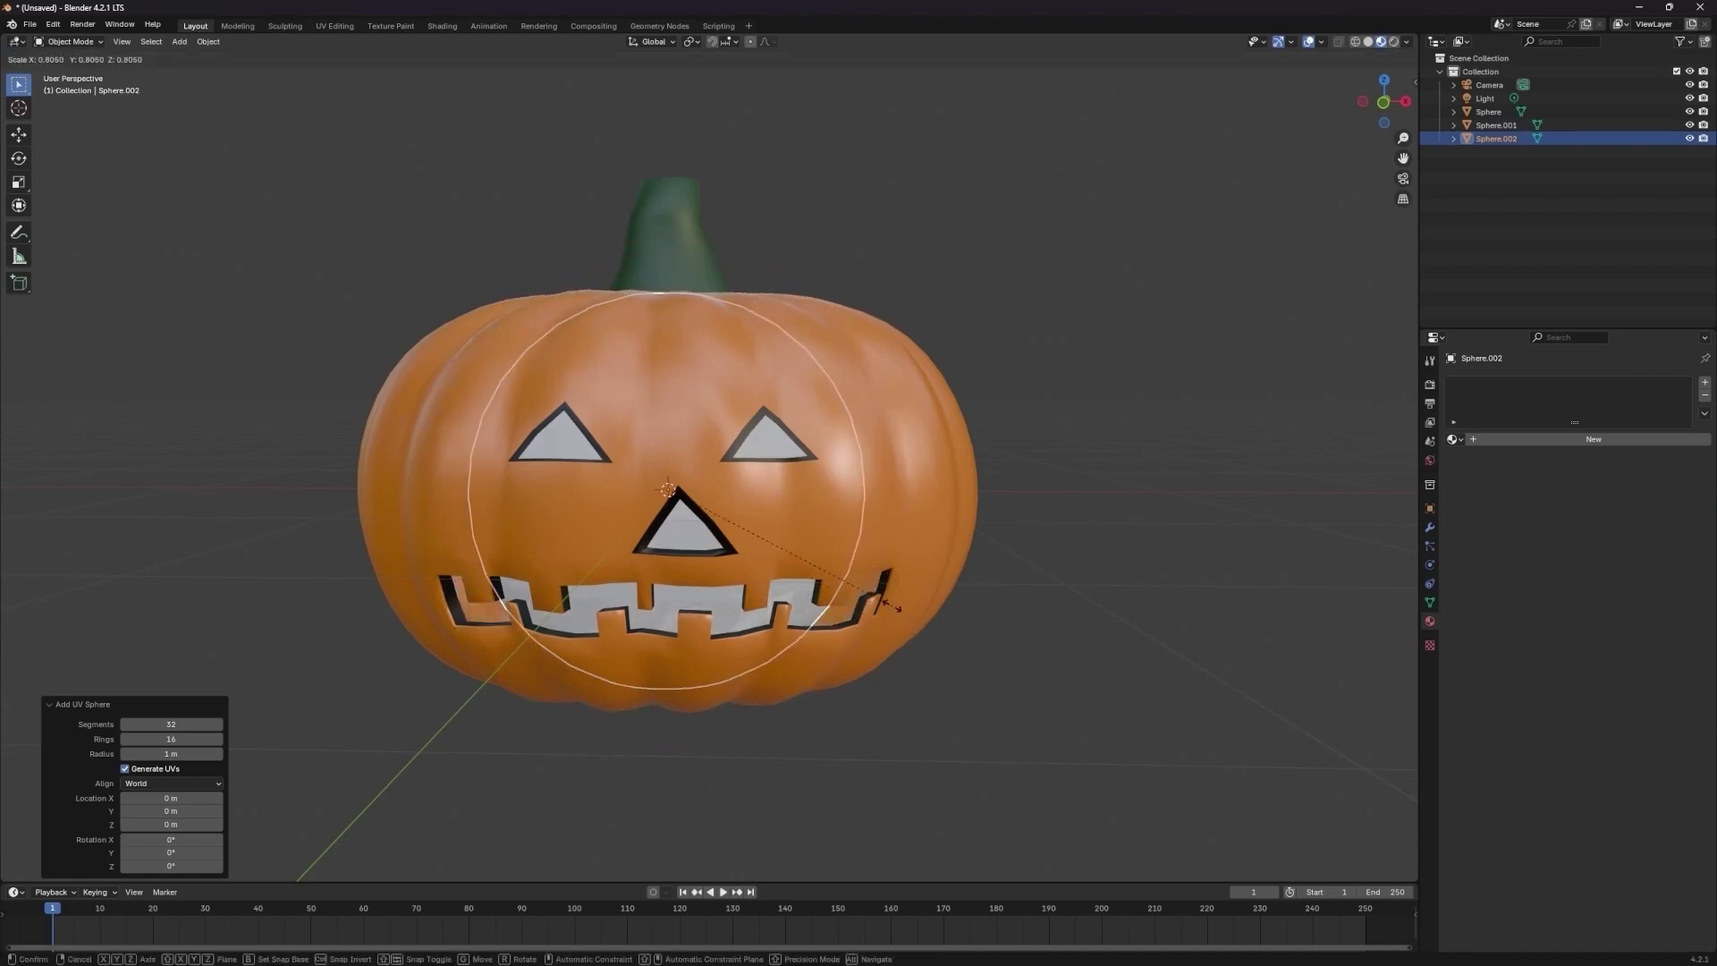
pyautogui.click(891, 606)
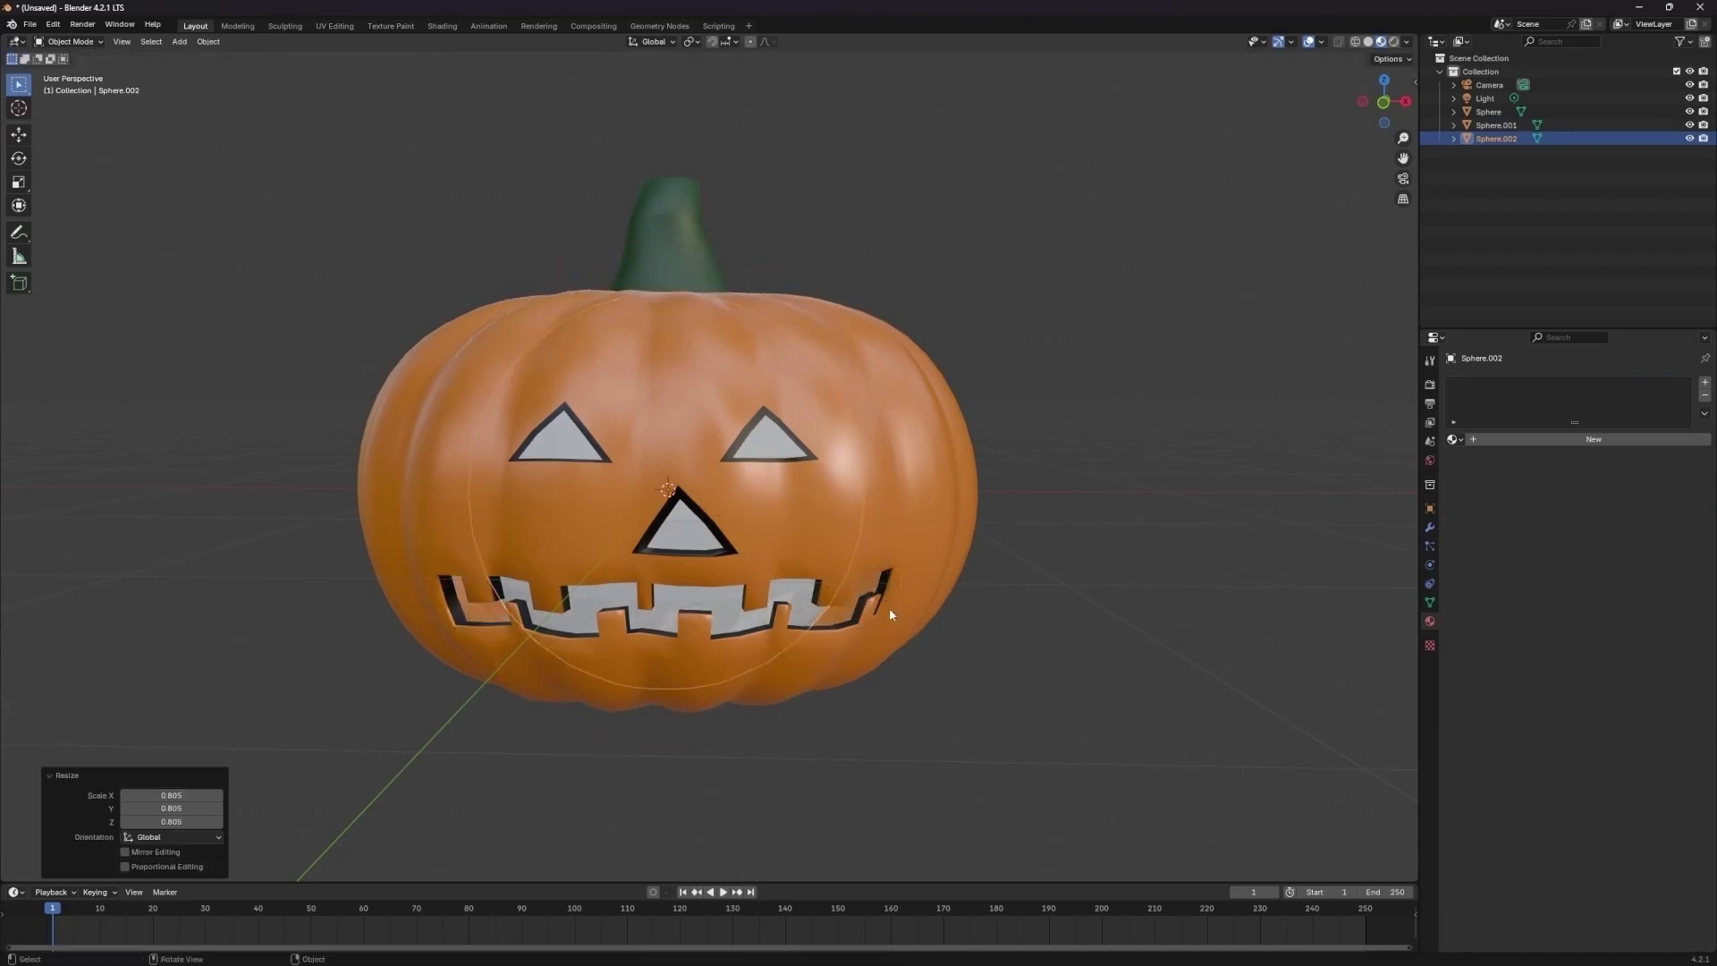
# - Widen the inner sphere slightly along X and shade it smooth
pyautogui.press('s')
pyautogui.press('x')
pyautogui.click(908, 617)
pyautogui.rightClick(841, 539)
pyautogui.click(841, 539)
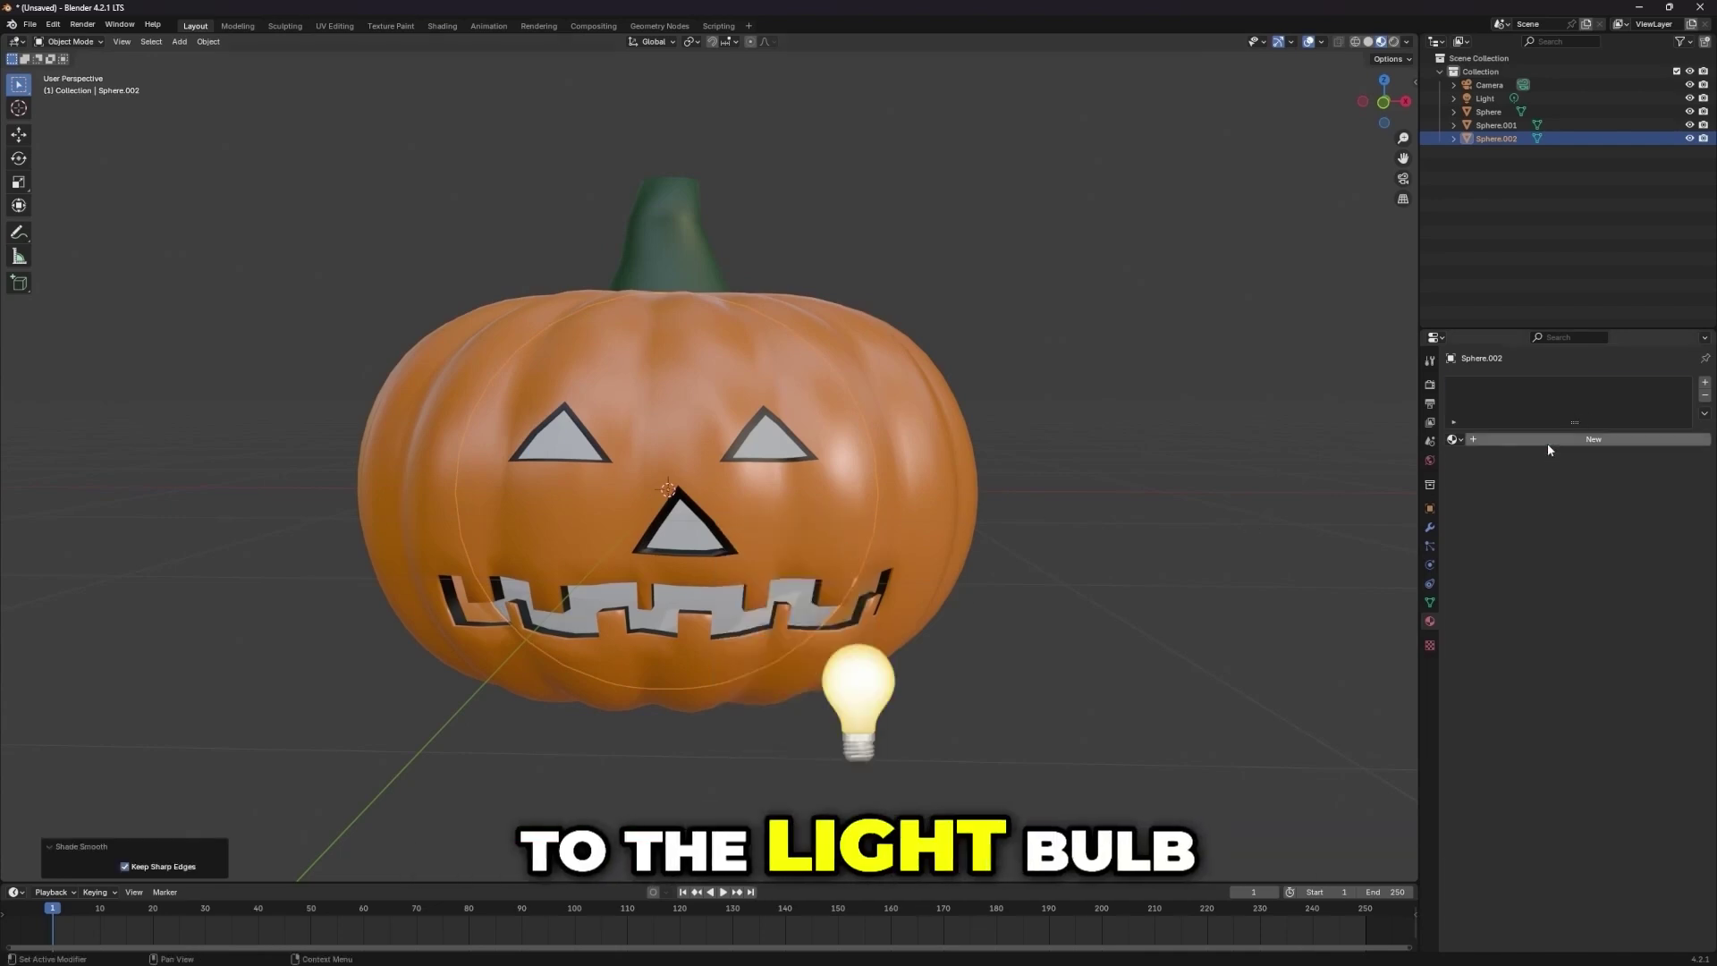
# - Give the inner sphere a new material with bright green emission at strength 1.800
pyautogui.click(1548, 441)
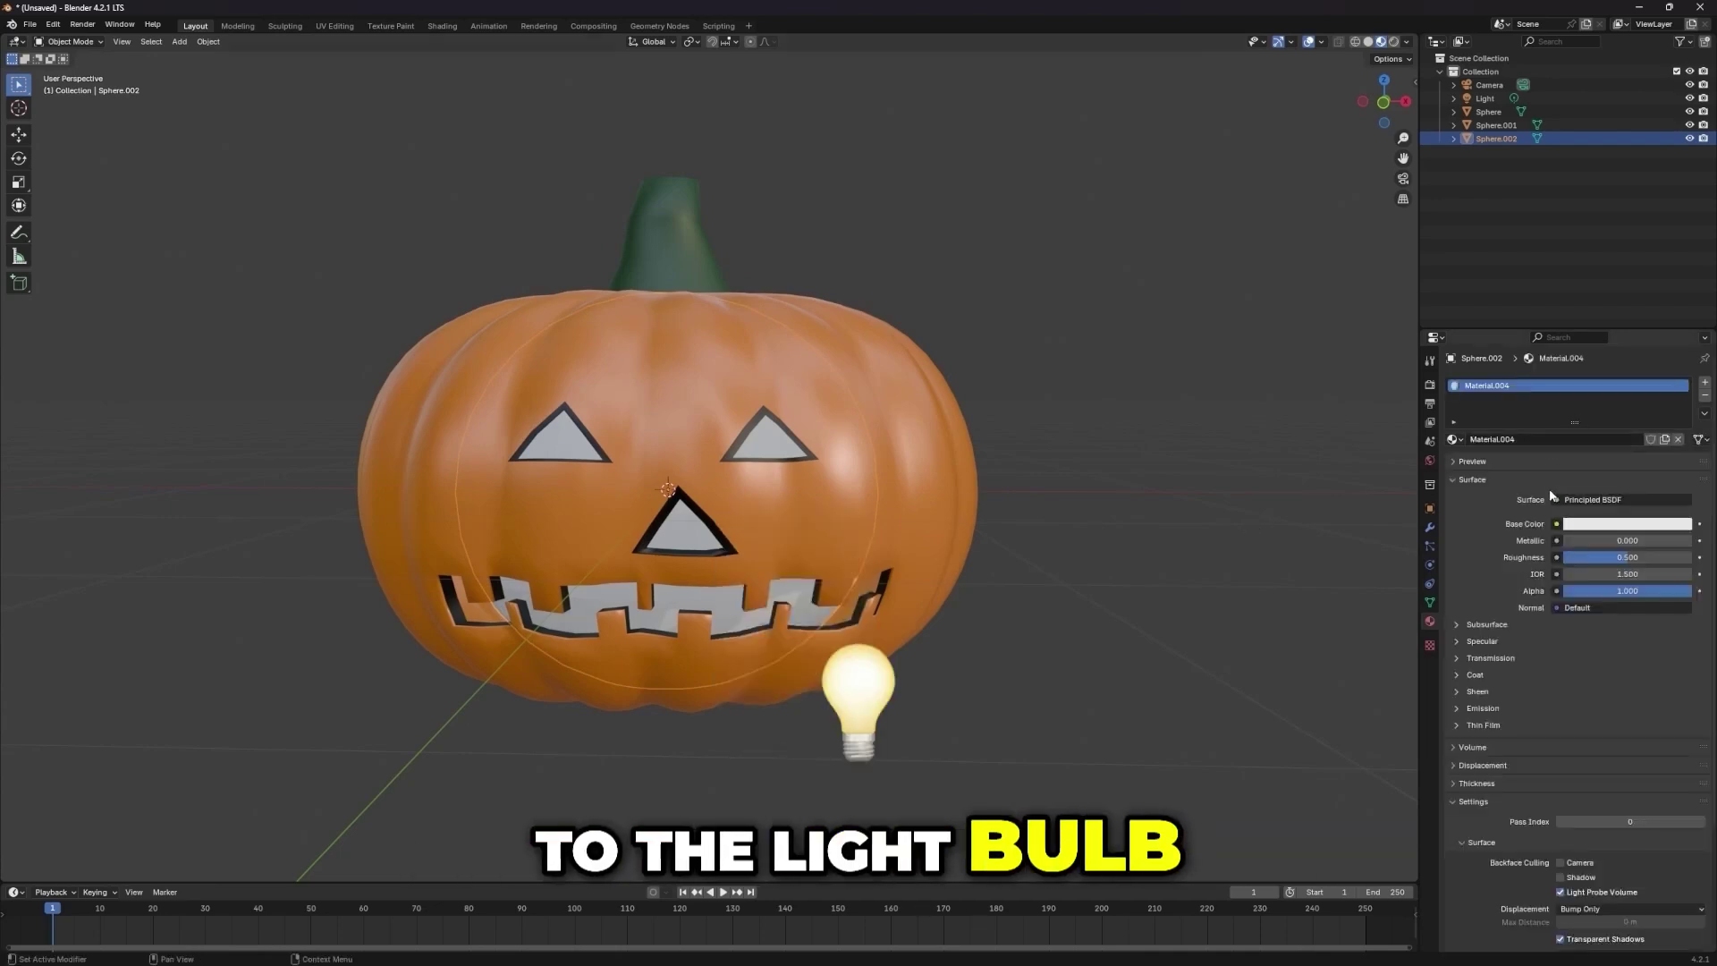
pyautogui.click(1497, 711)
pyautogui.click(1627, 725)
pyautogui.moveTo(1613, 604); pyautogui.dragTo(1569, 543)
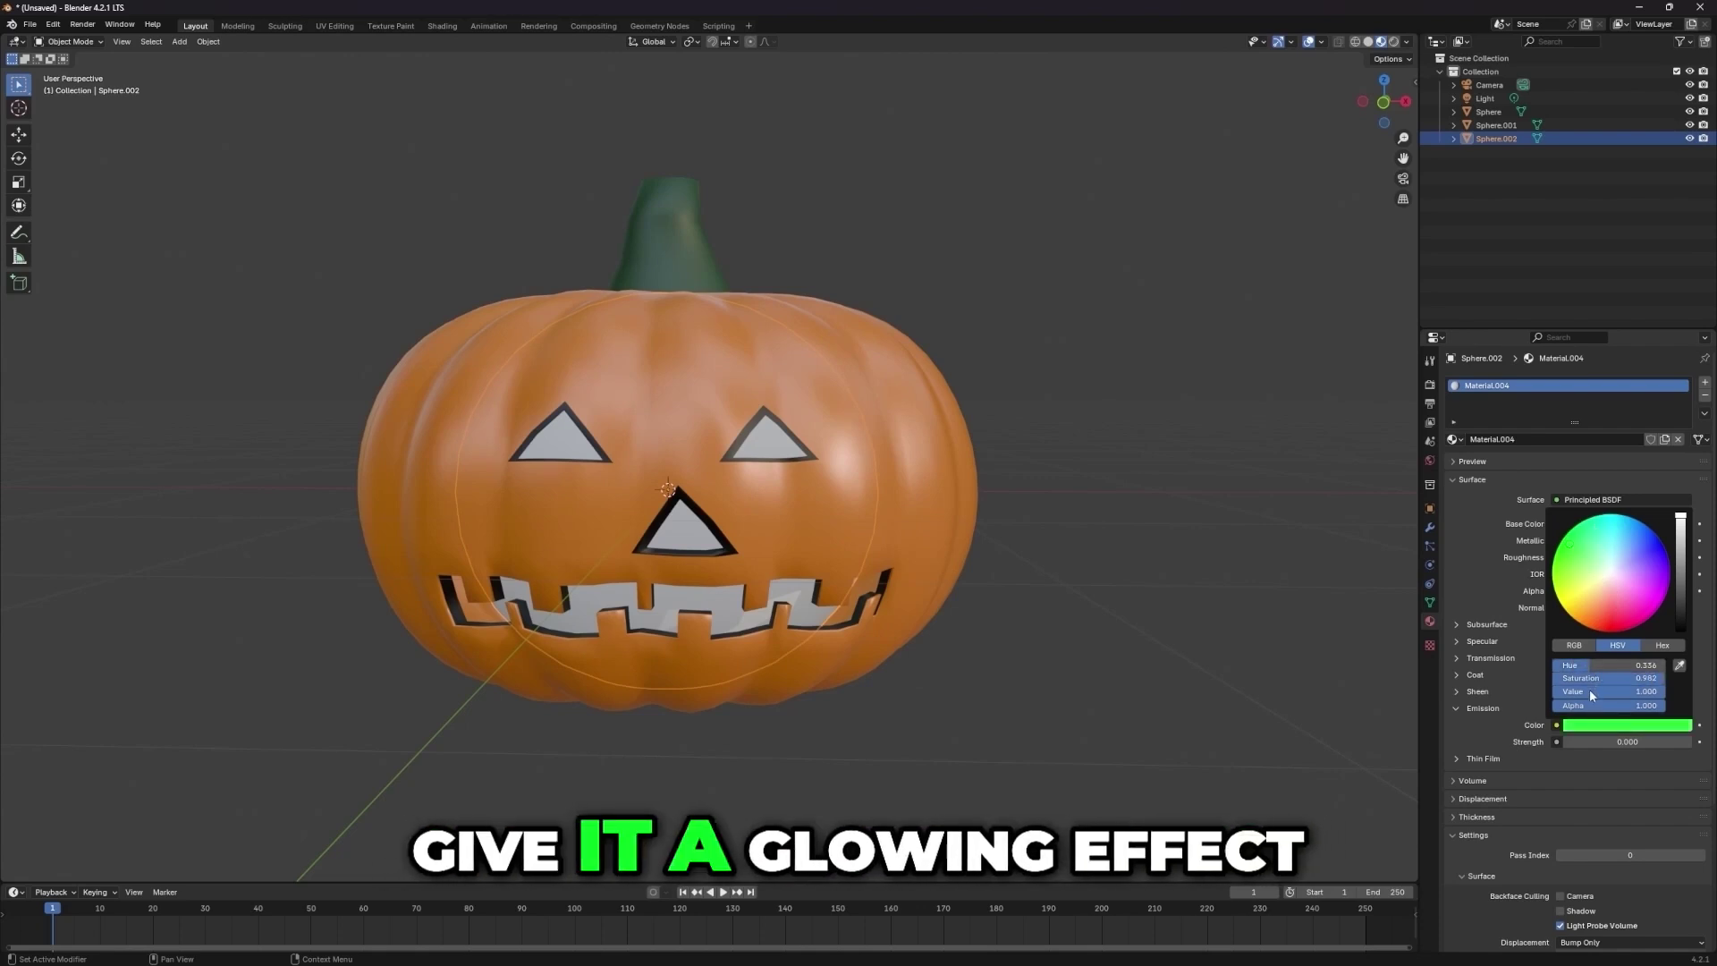
pyautogui.moveTo(1607, 742); pyautogui.dragTo(1690, 746)
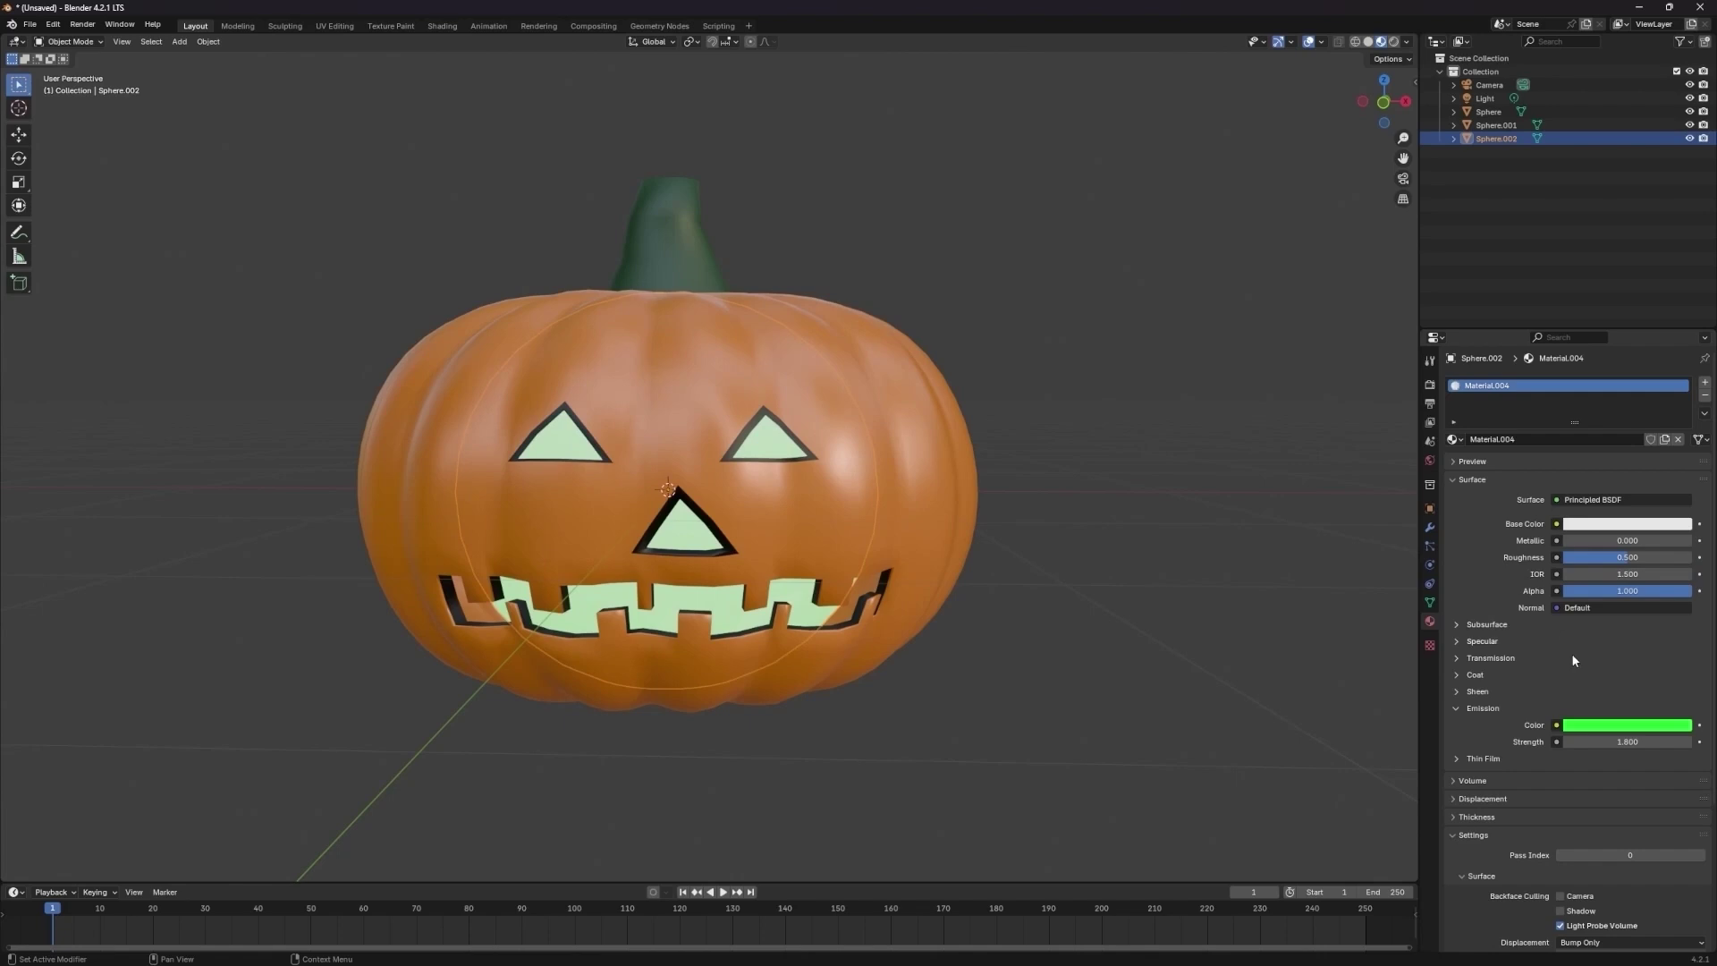
# - Set the glow material's base color to a darker green, metallic to 0.098 and emission strength to 1.200
pyautogui.click(1599, 528)
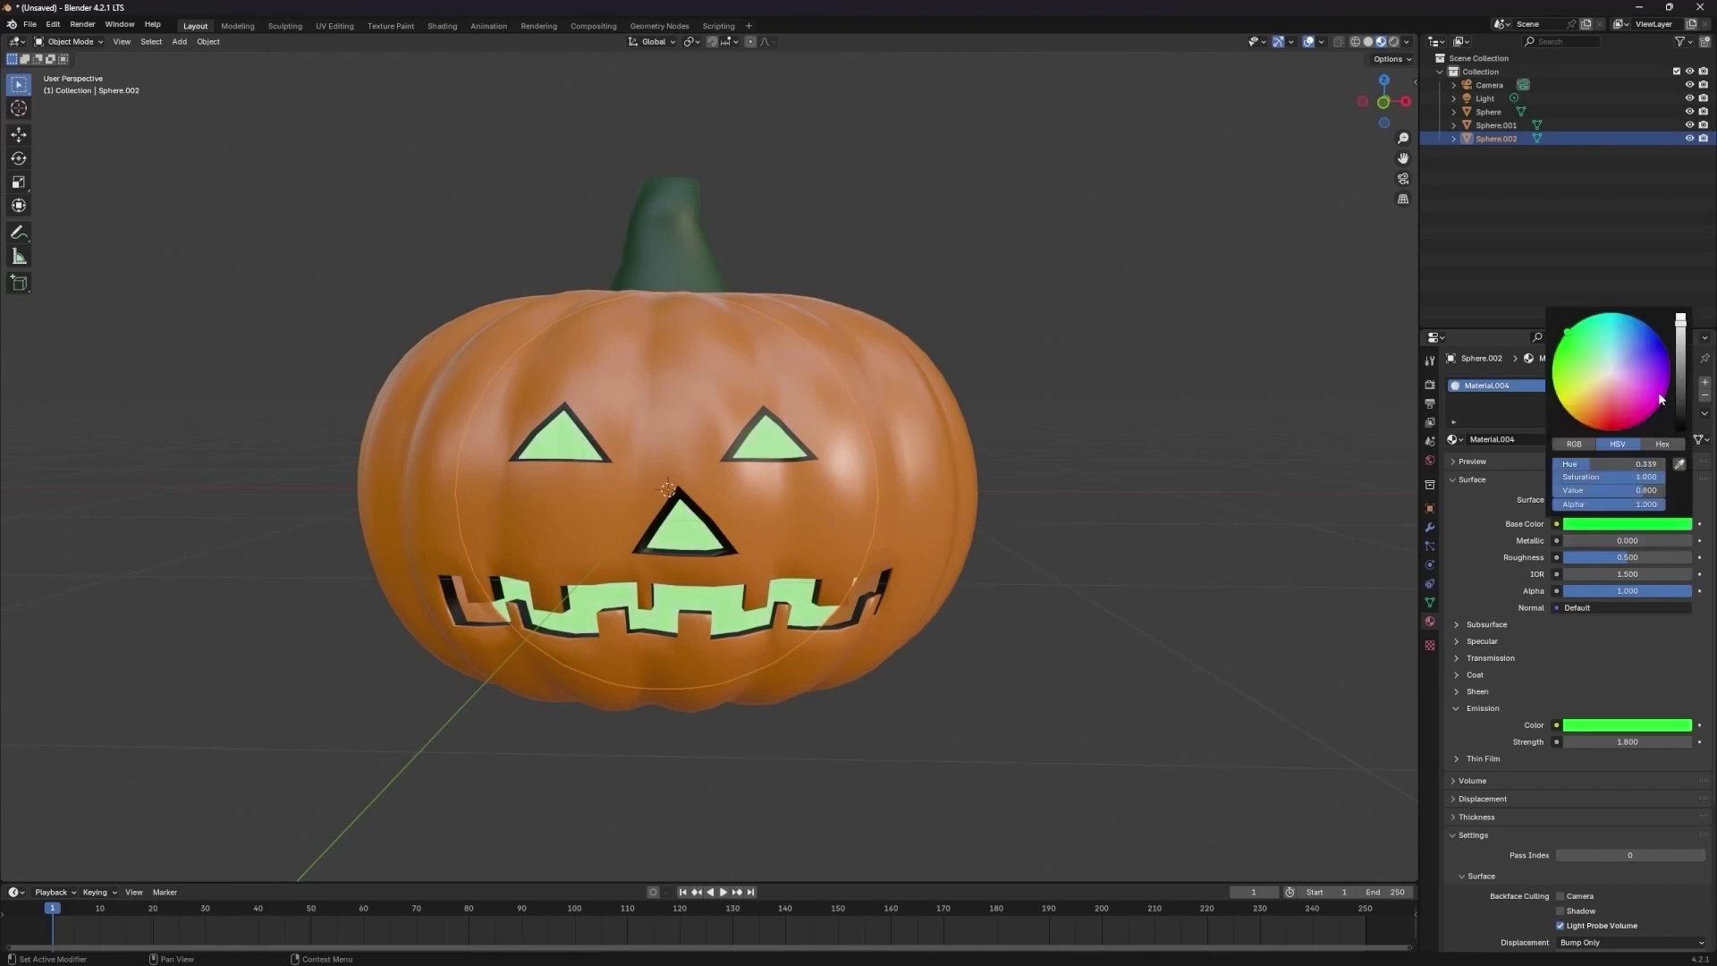
pyautogui.click(1624, 527)
pyautogui.moveTo(1681, 358)
pyautogui.mouseDown()
pyautogui.moveTo(1681, 390)
pyautogui.moveTo(1681, 369)
pyautogui.mouseUp()
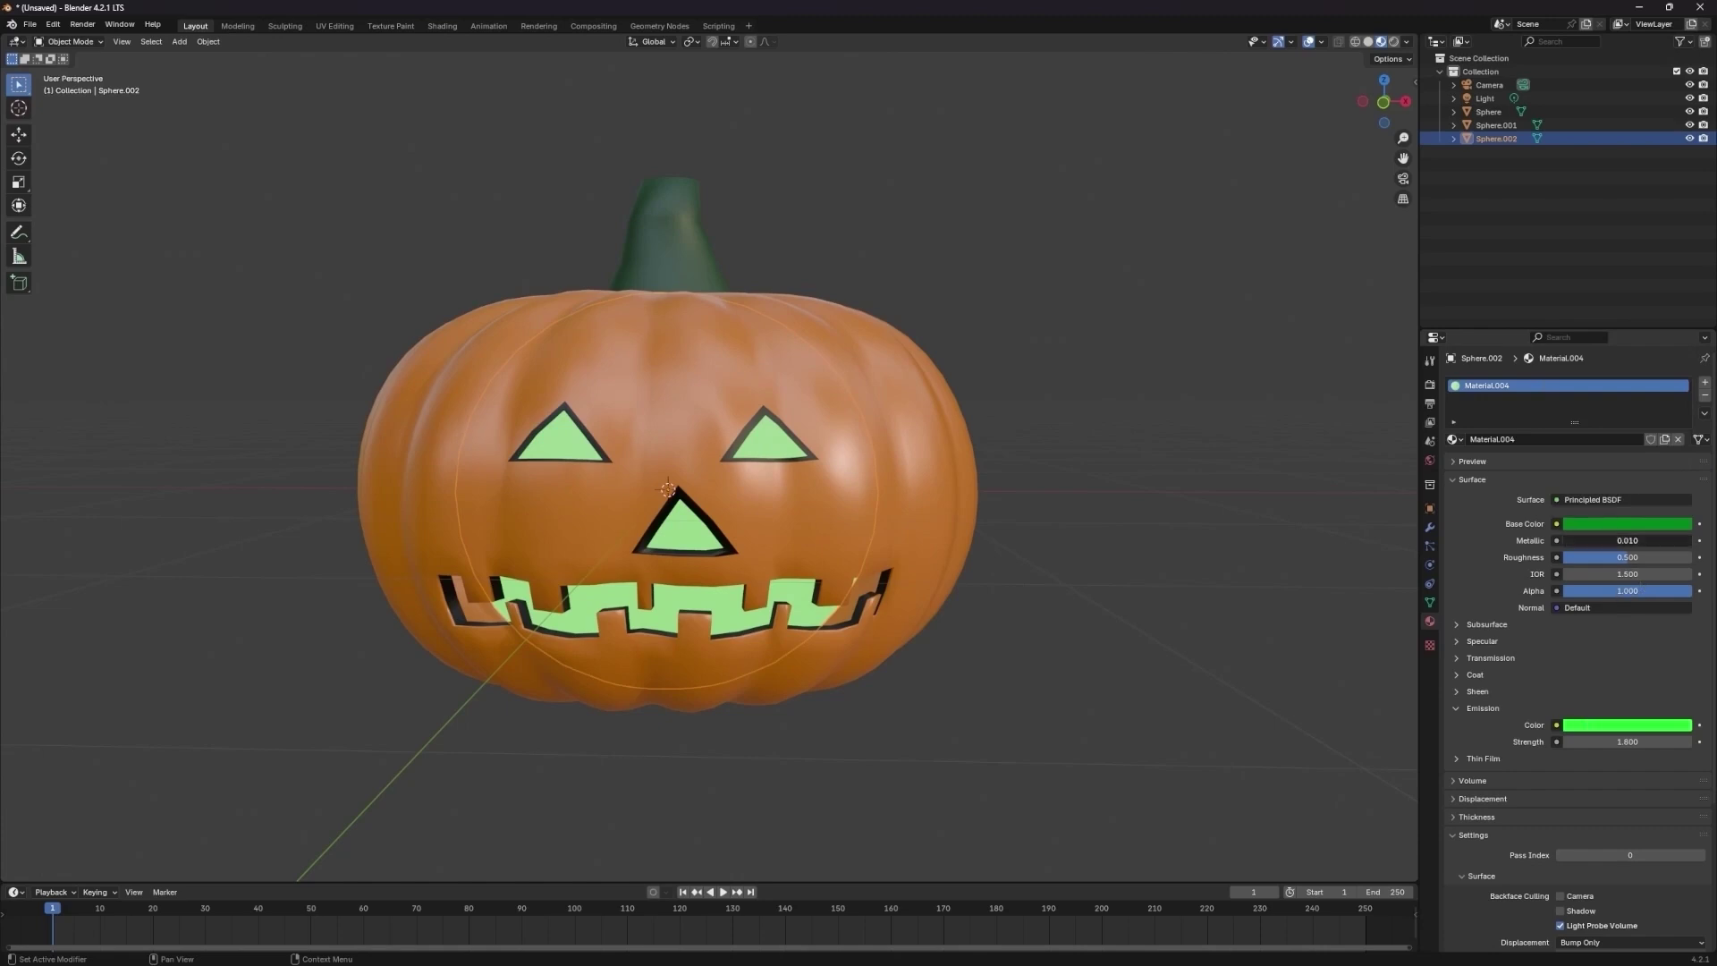
pyautogui.moveTo(1627, 742)
pyautogui.mouseDown()
pyautogui.moveTo(1699, 742)
pyautogui.moveTo(1627, 741)
pyautogui.mouseUp()
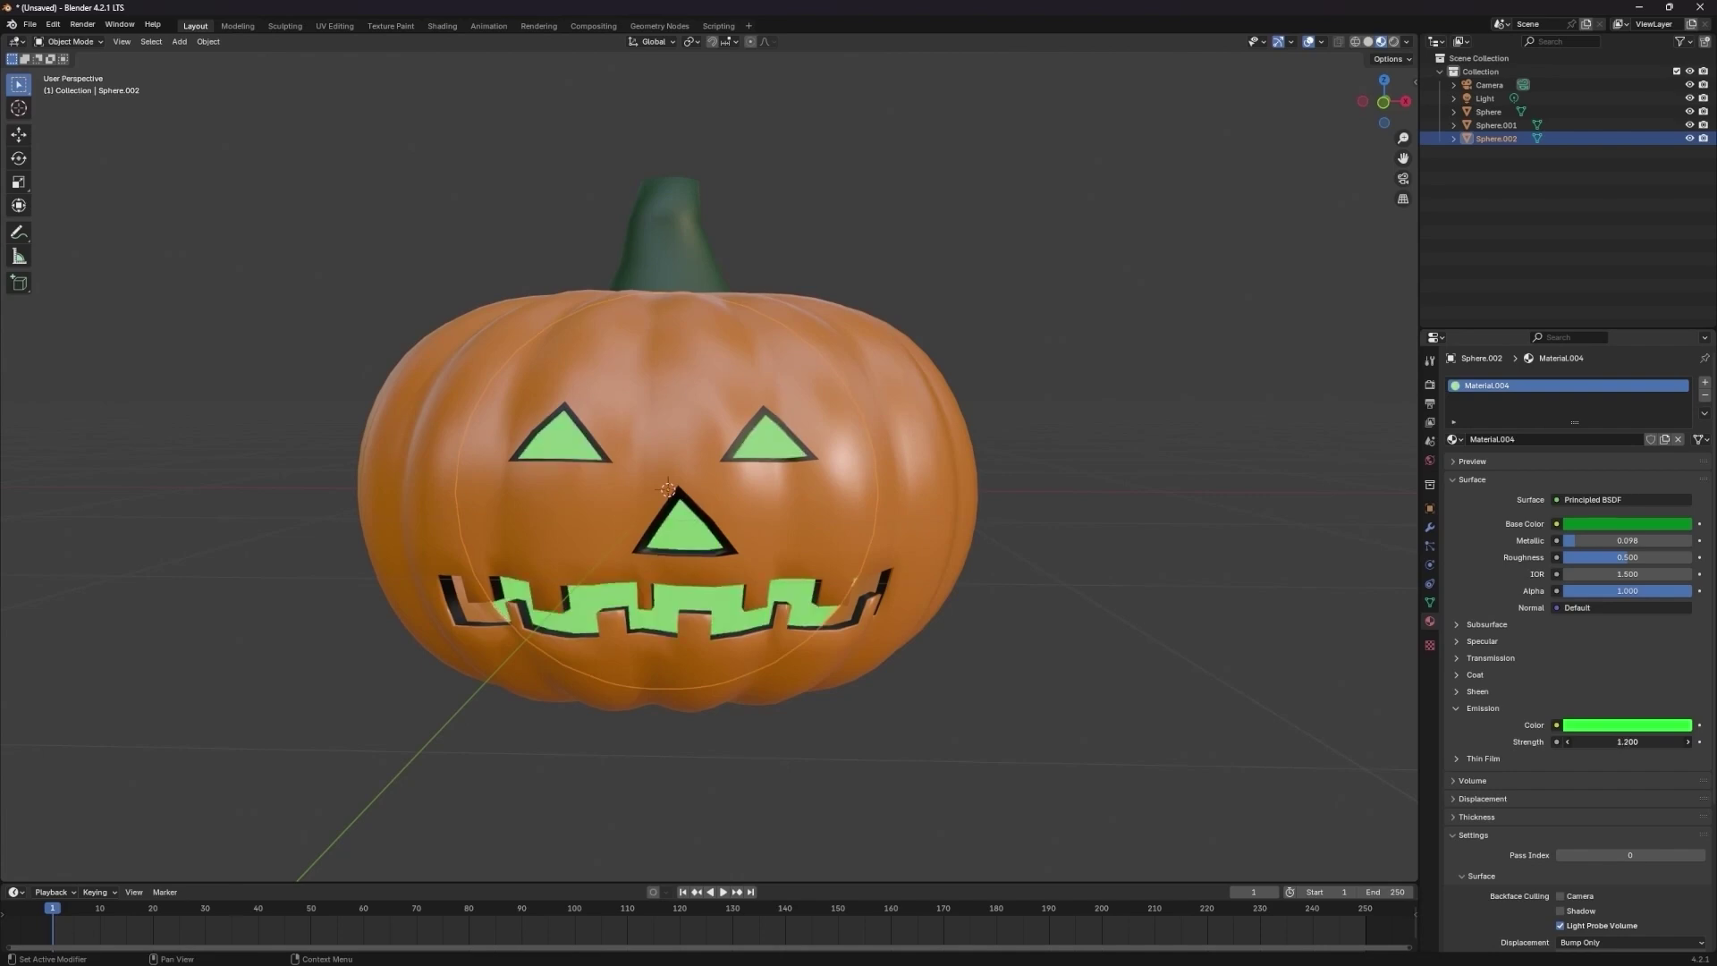
# - Raise the inner sphere slightly along Z so it stops protruding from the pumpkin's underside, and deselect it
pyautogui.scroll(-2, 770, 603)
pyautogui.moveTo(935, 671); pyautogui.dragTo(879, 616, button='middle')
pyautogui.scroll(2, 889, 628)
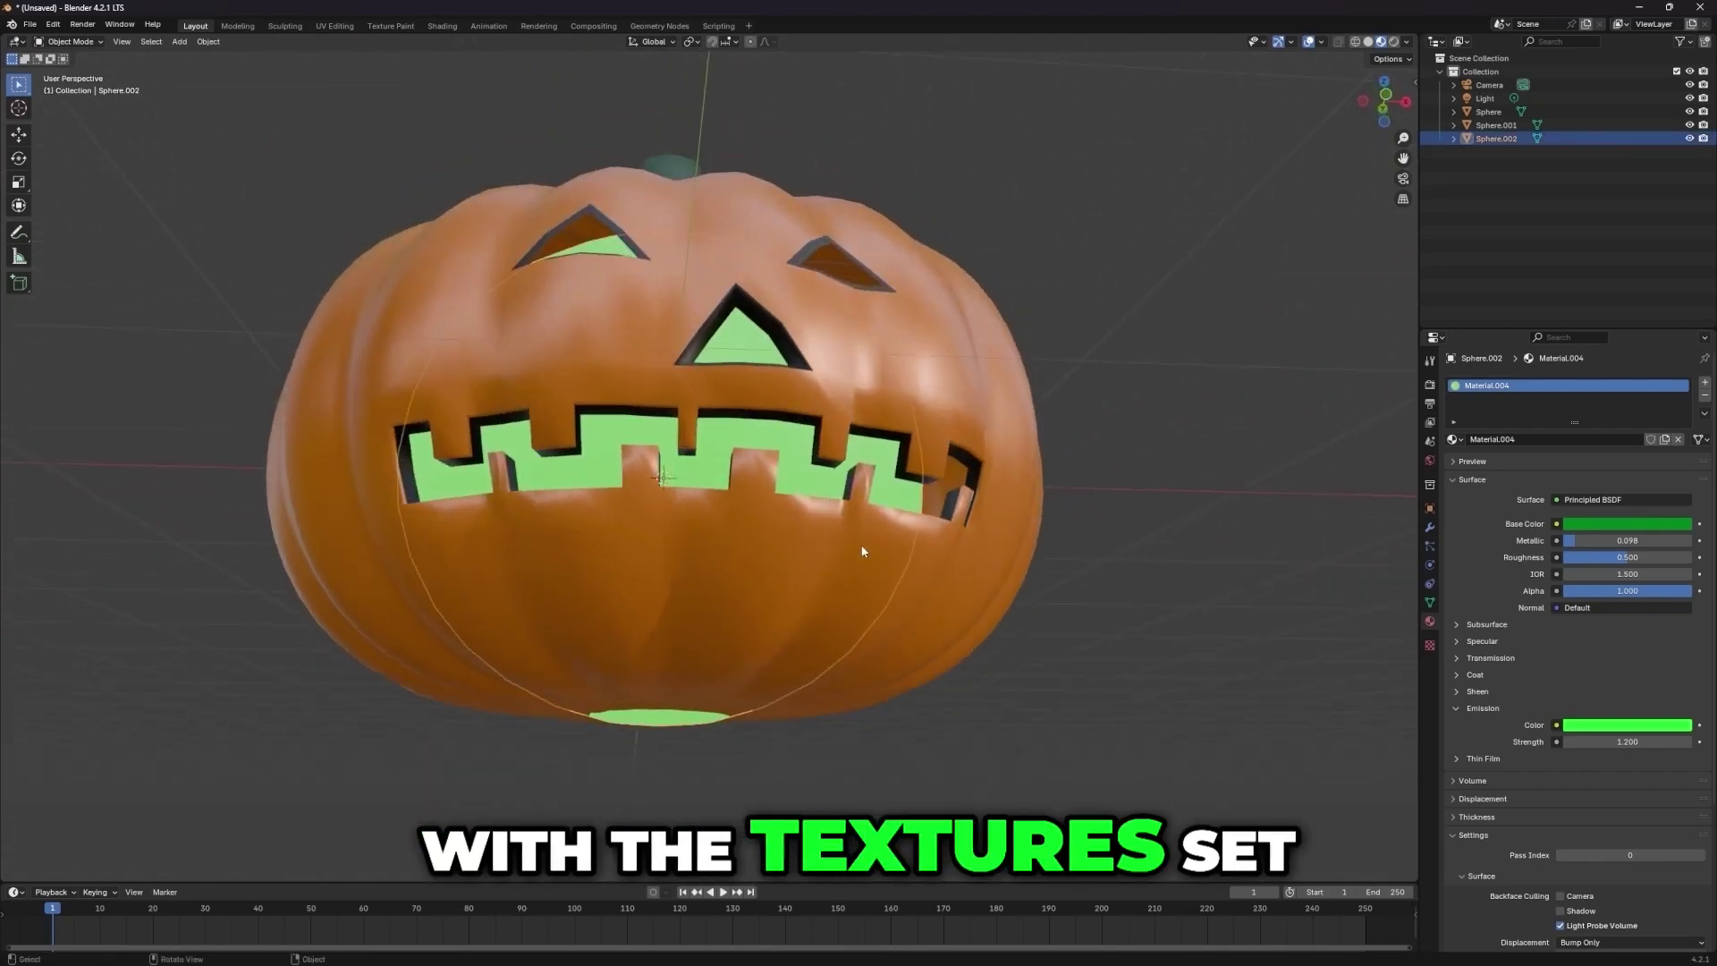
pyautogui.press('g')
pyautogui.press('z')
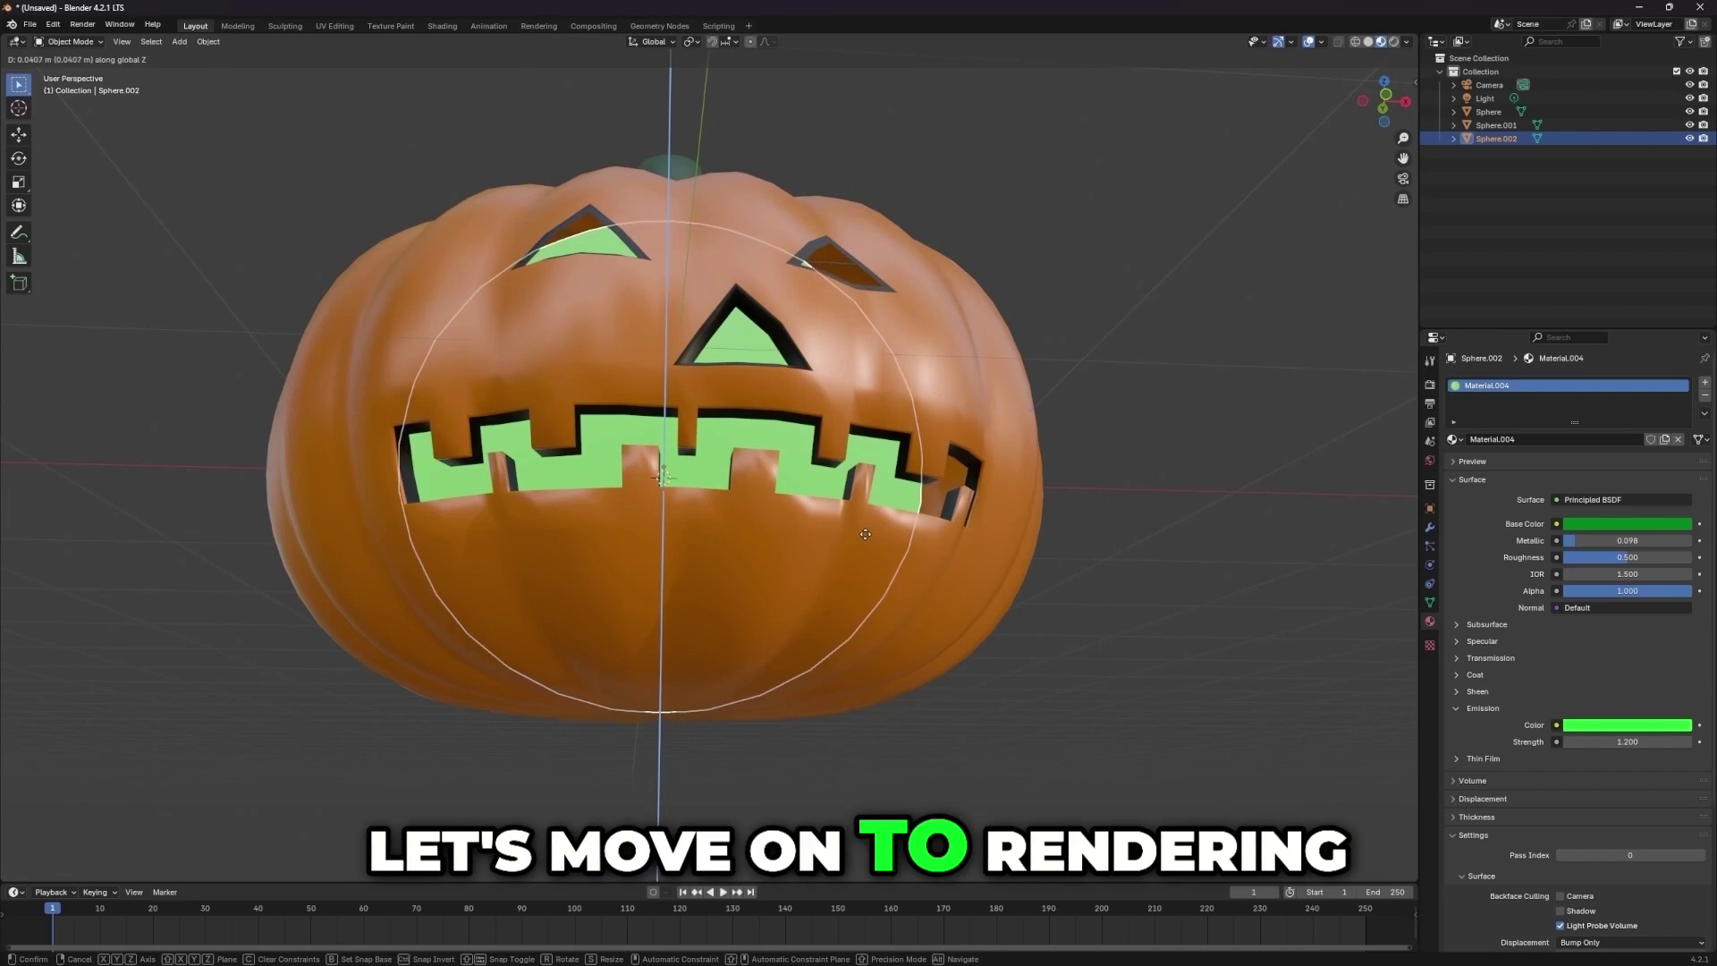
pyautogui.click(864, 529)
pyautogui.scroll(-2, 865, 536)
pyautogui.moveTo(865, 544); pyautogui.dragTo(862, 565, button='middle')
pyautogui.scroll(1, 863, 567)
pyautogui.click(1031, 713)
# - Switch to the camera view, lock the camera to the view, and frame the pumpkin's face closely
pyautogui.scroll(-1, 1031, 713)
pyautogui.moveTo(1031, 713)
pyautogui.mouseDown(button='middle')
pyautogui.moveTo(1016, 708)
pyautogui.moveTo(1020, 733)
pyautogui.mouseUp(button='middle')
pyautogui.scroll(-1, 1052, 488)
pyautogui.press('KP_0')
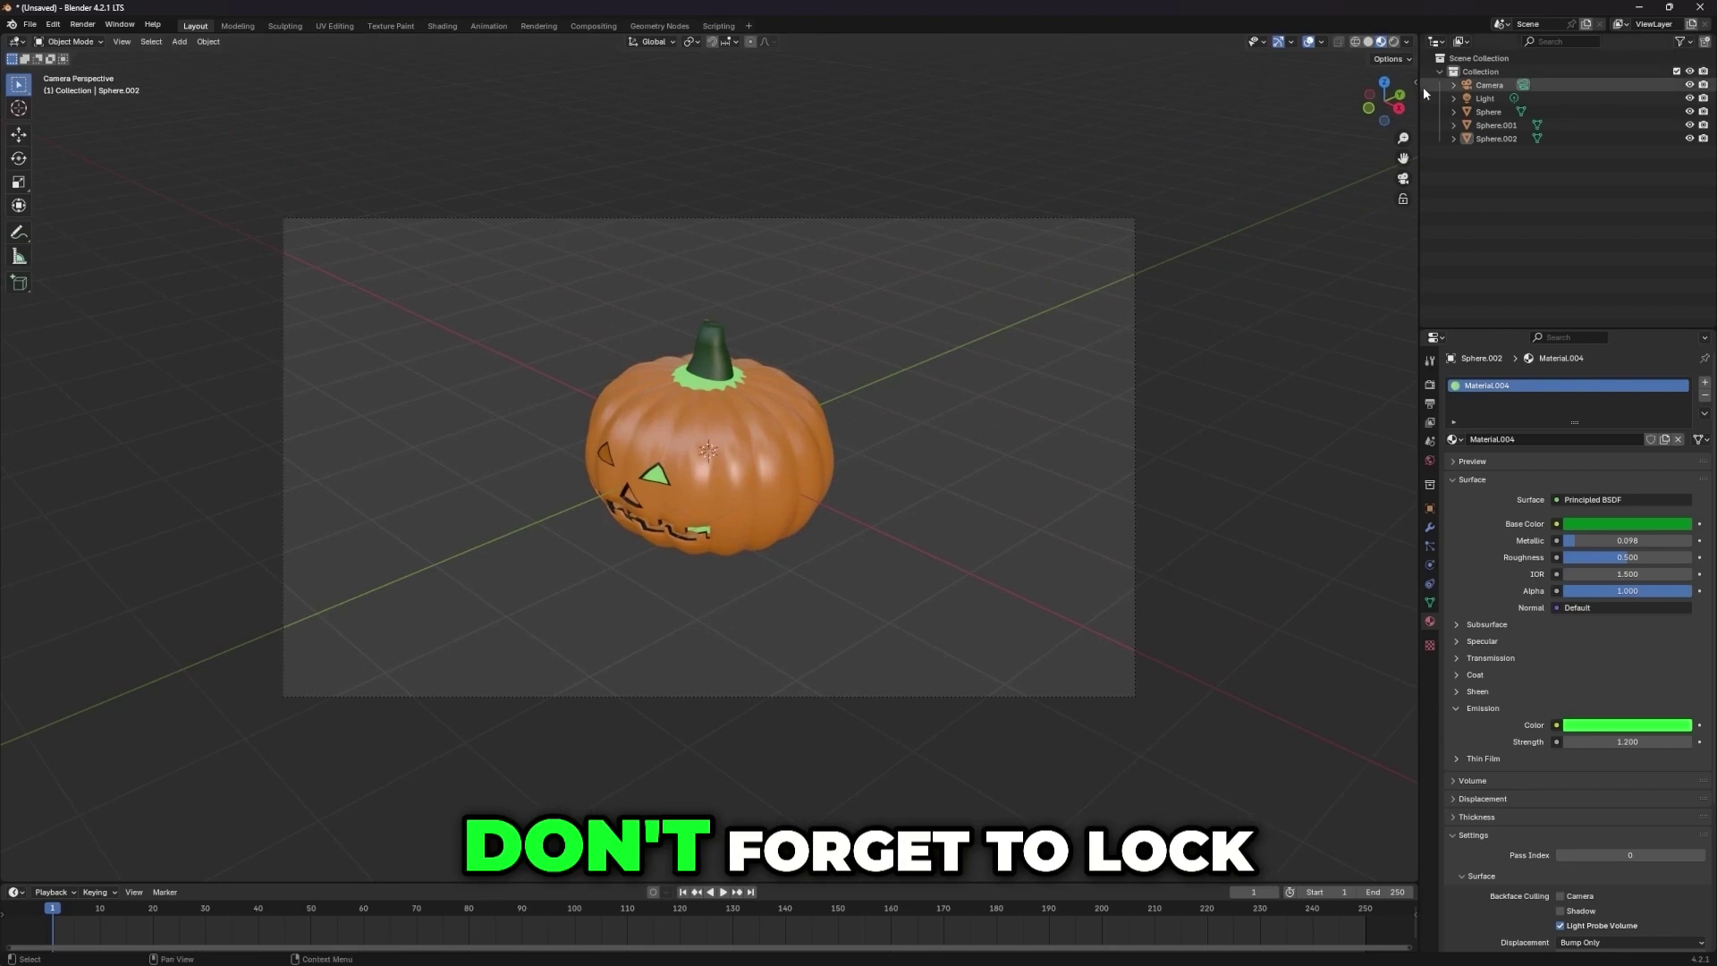
pyautogui.press('n')
pyautogui.click(1409, 143)
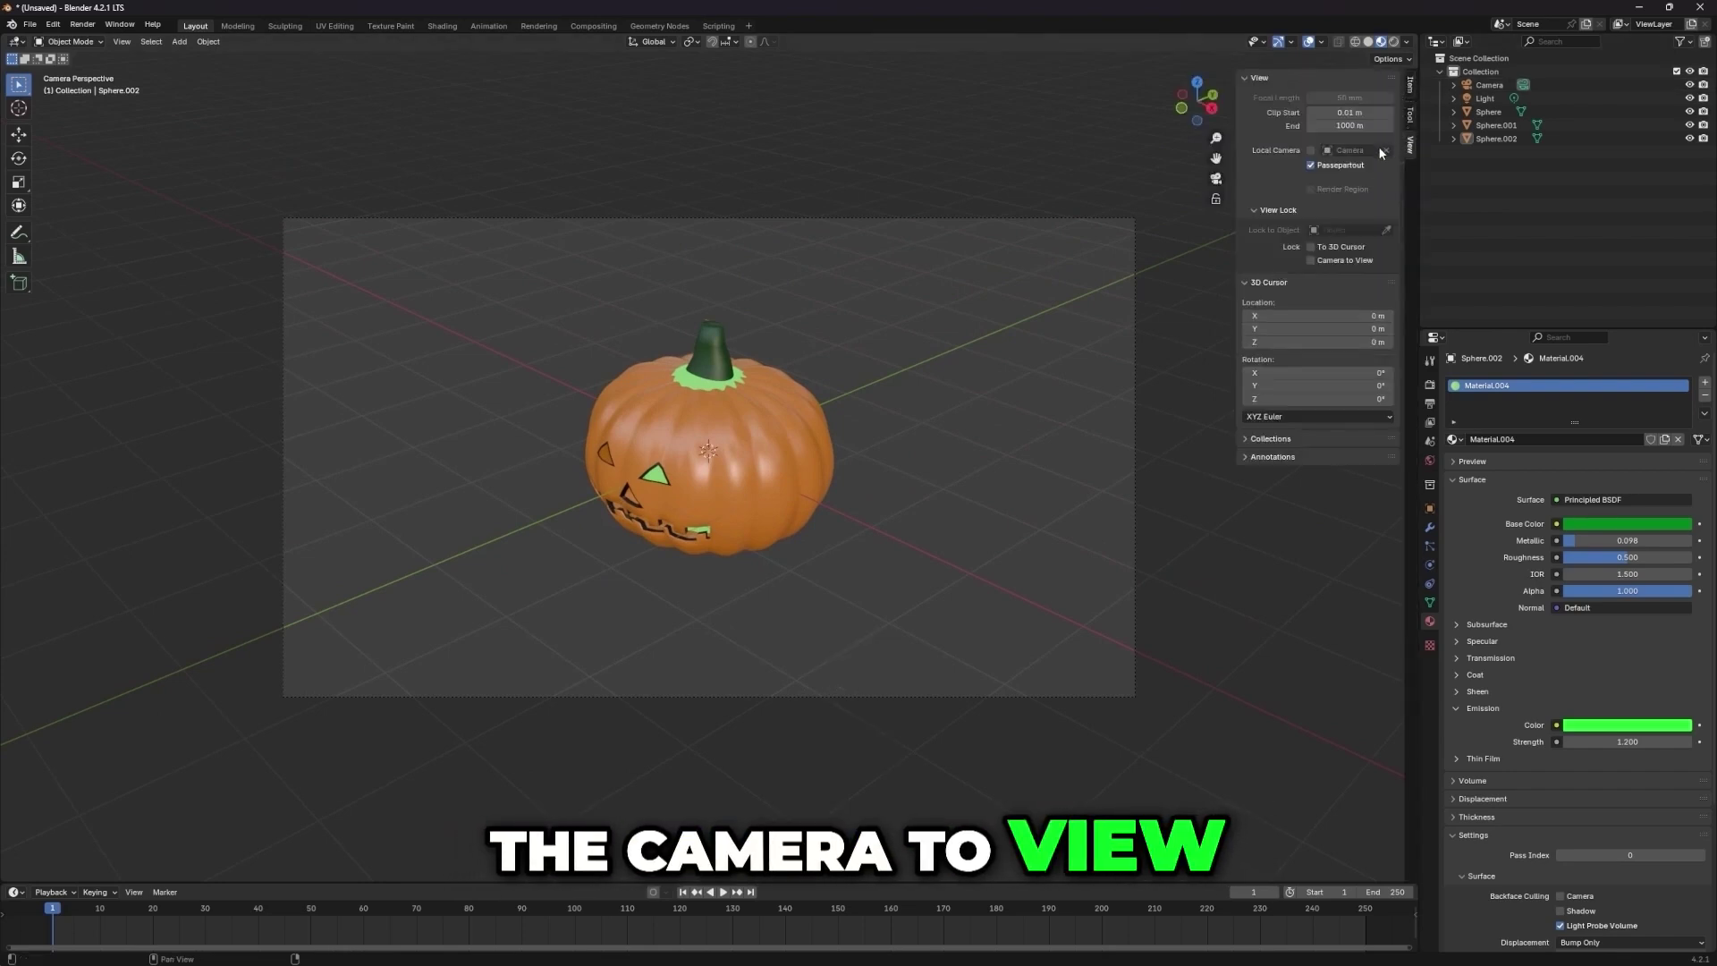
pyautogui.click(1311, 261)
pyautogui.moveTo(819, 476); pyautogui.dragTo(906, 454, button='middle')
pyautogui.scroll(3, 946, 434)
pyautogui.scroll(1, 913, 442)
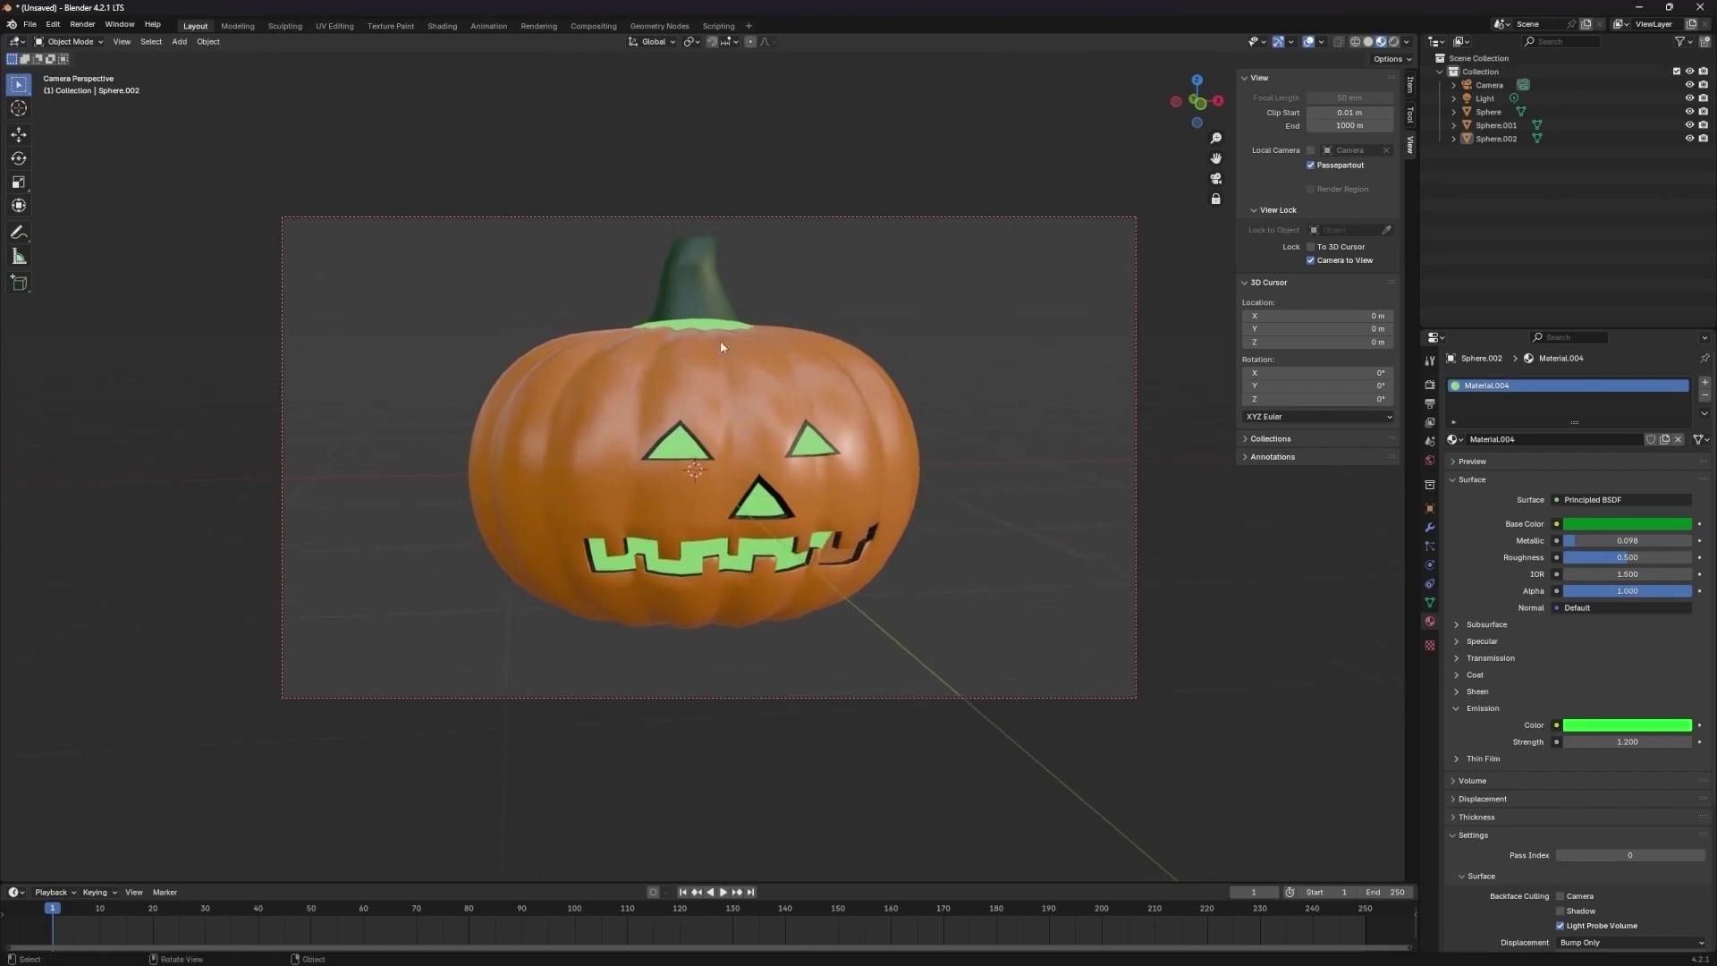
# - Flatten the inner sphere along Z until it is hidden below the stem, deselect it, and turn the camera toward the face
pyautogui.click(706, 324)
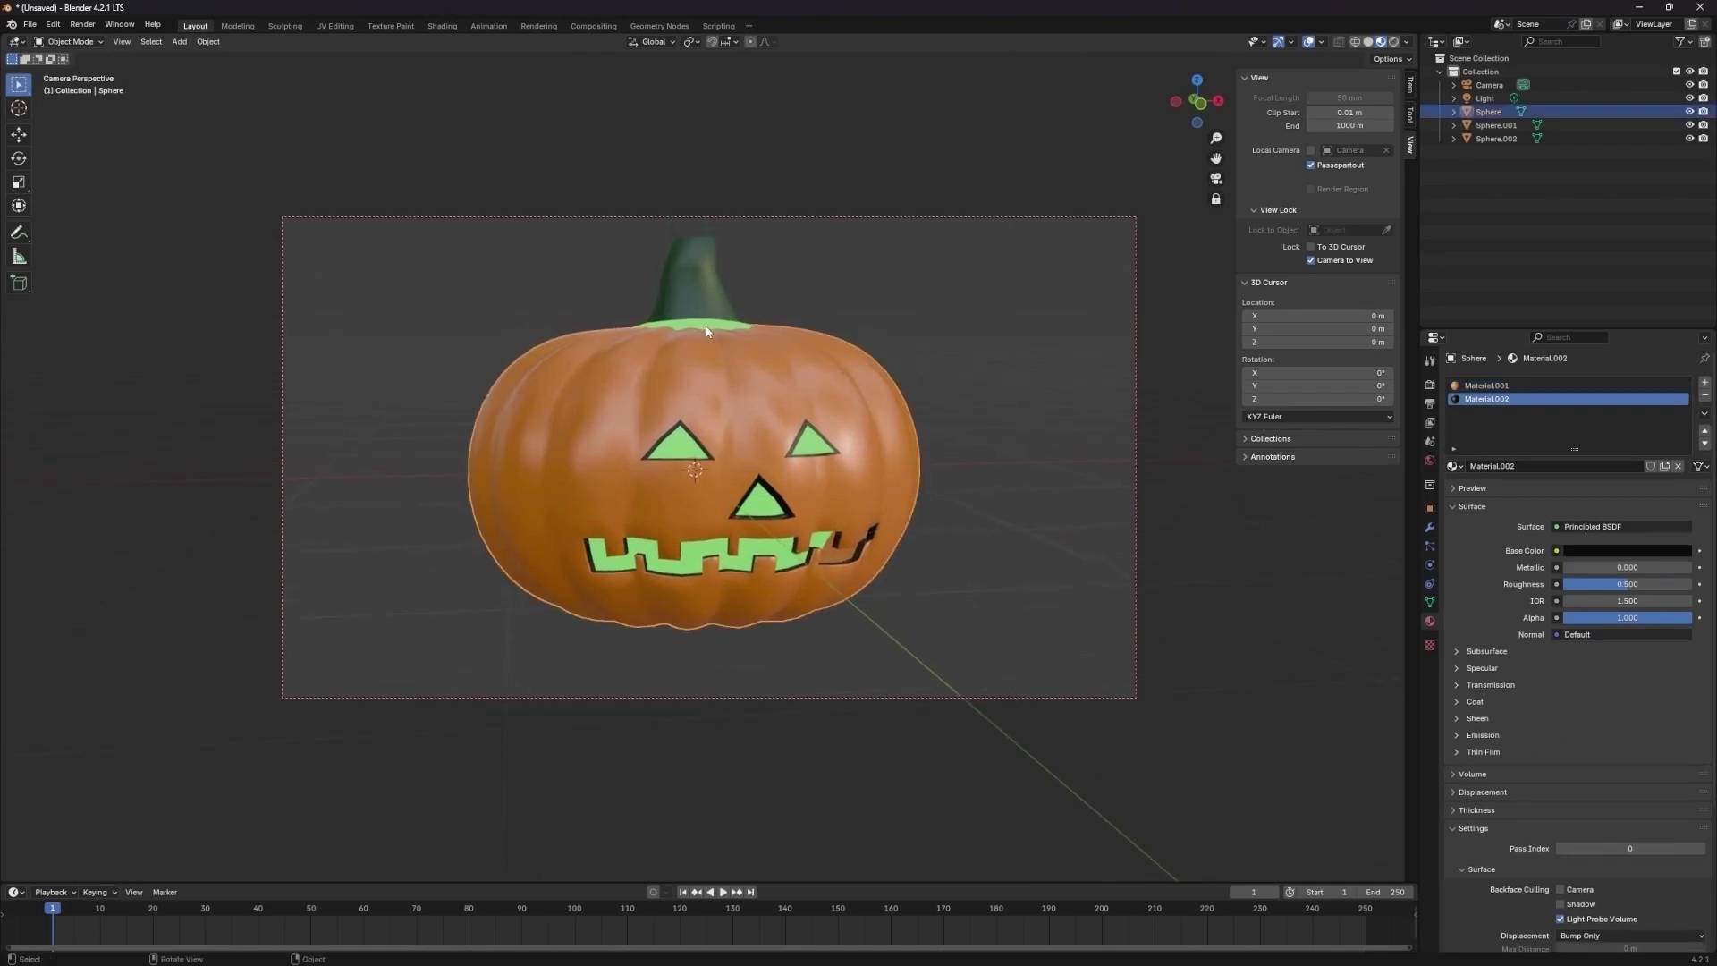
pyautogui.press('s')
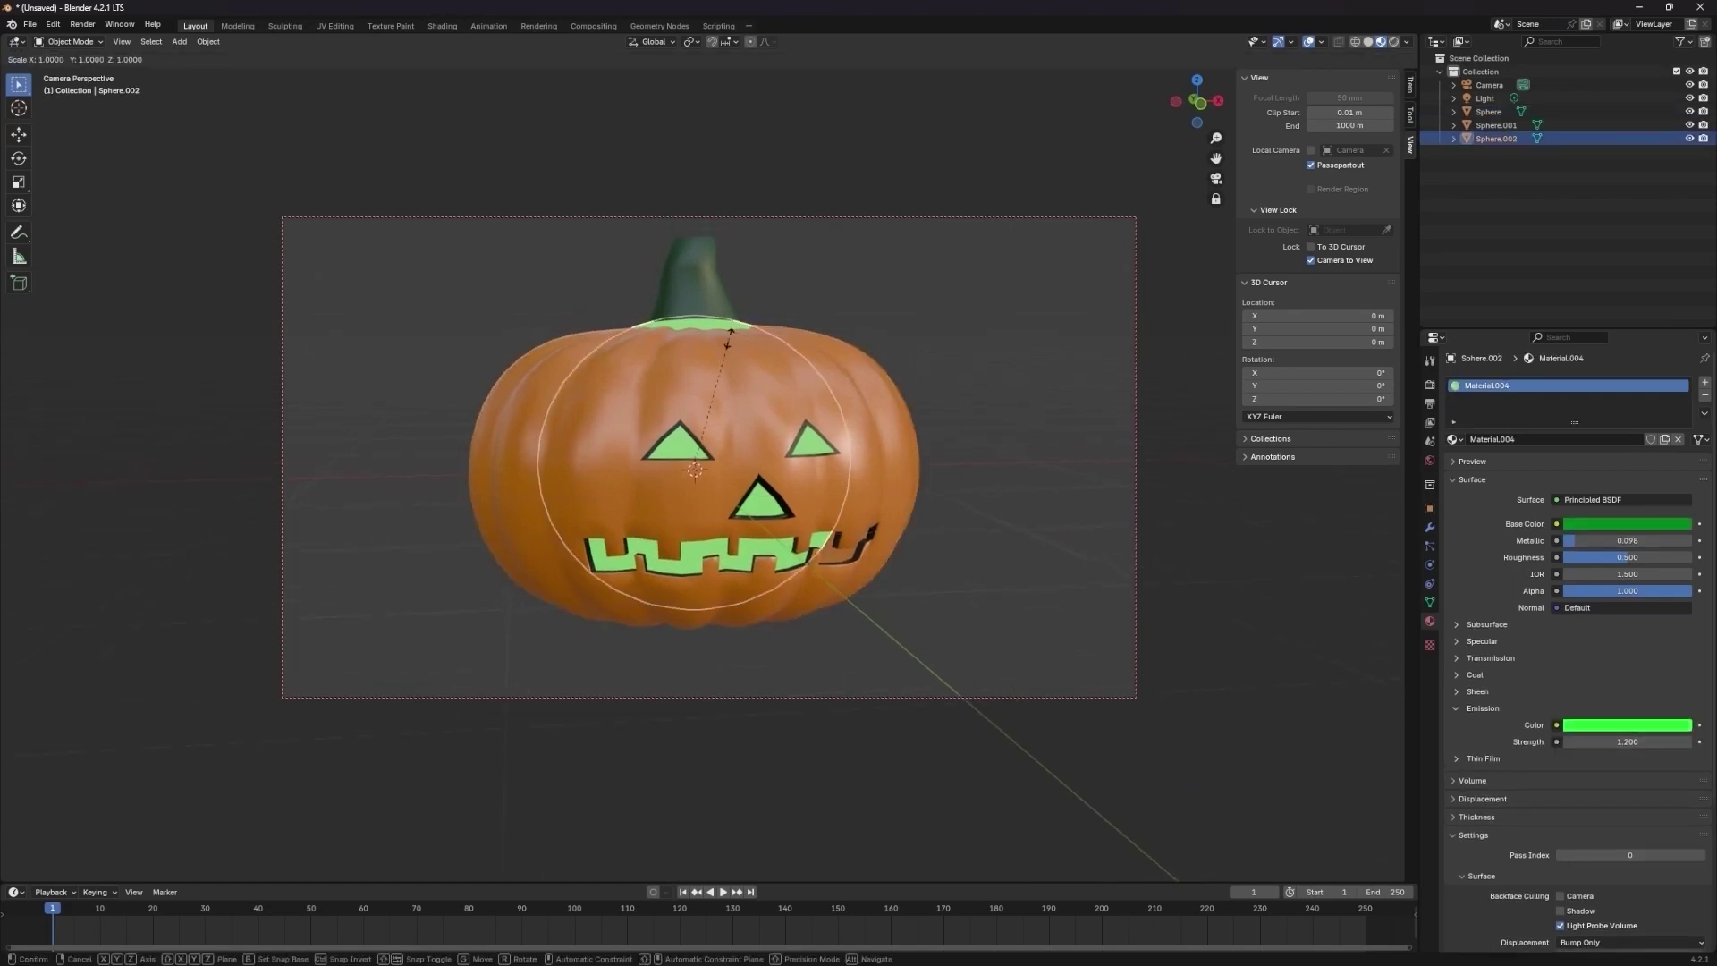
pyautogui.press('z')
pyautogui.click(722, 354)
pyautogui.click(977, 438)
pyautogui.moveTo(978, 438)
pyautogui.mouseDown(button='middle')
pyautogui.moveTo(948, 438)
pyautogui.moveTo(974, 439)
pyautogui.mouseUp(button='middle')
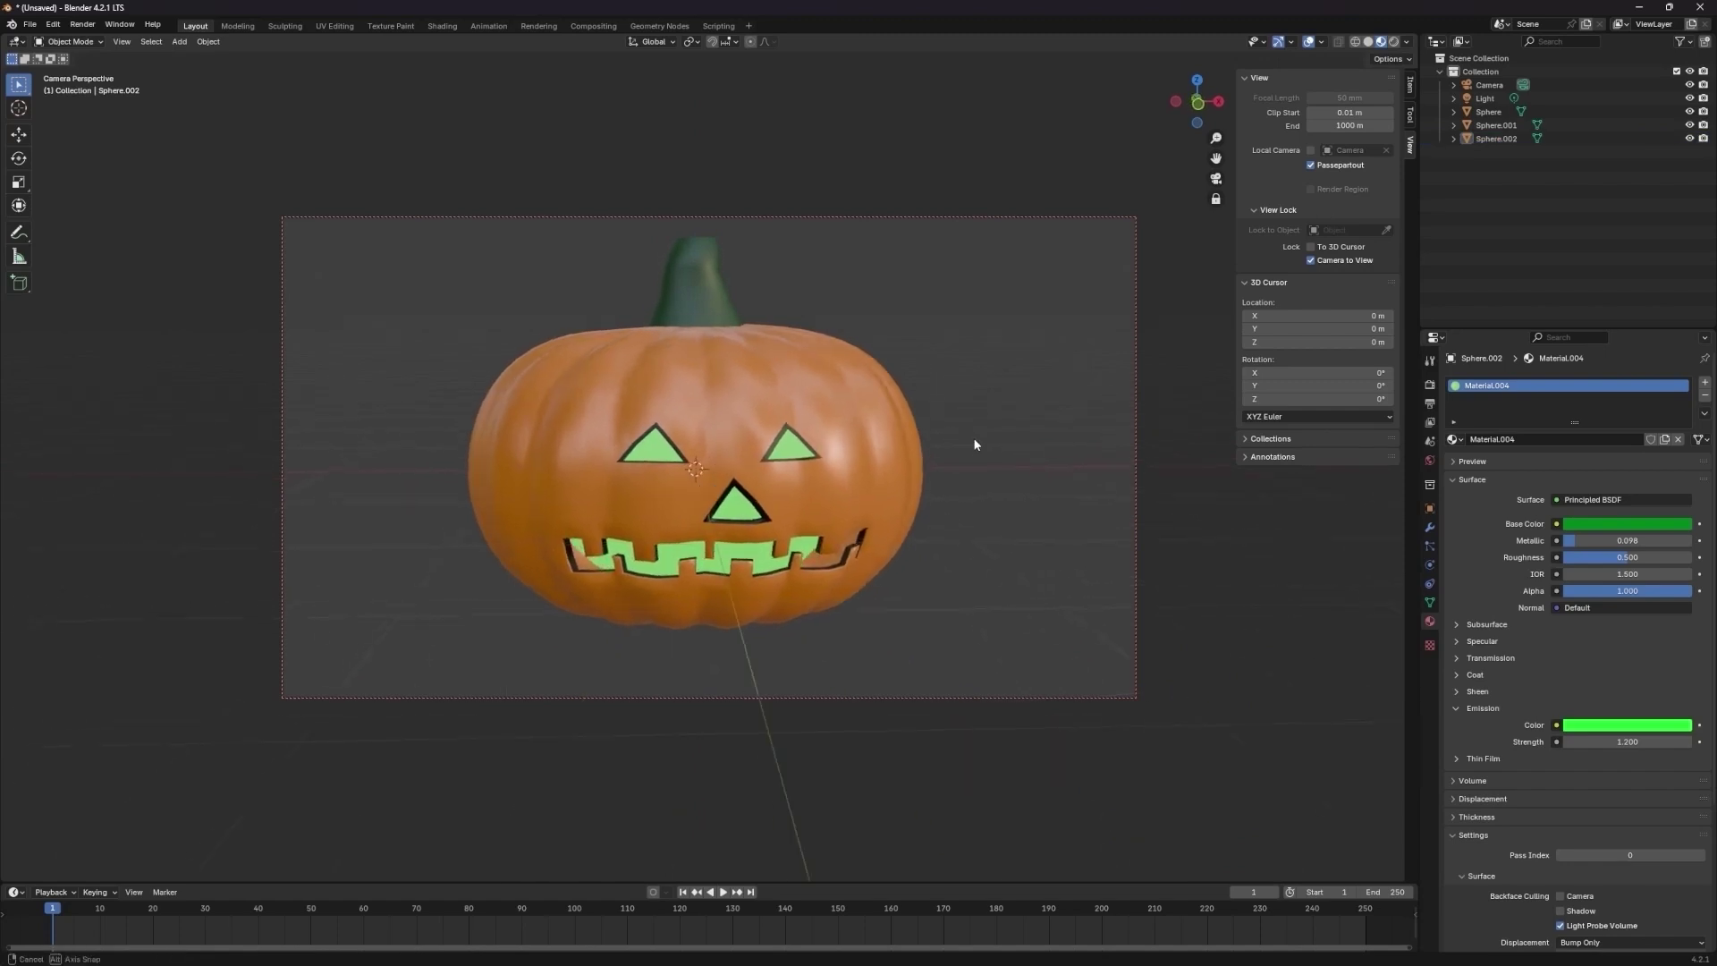